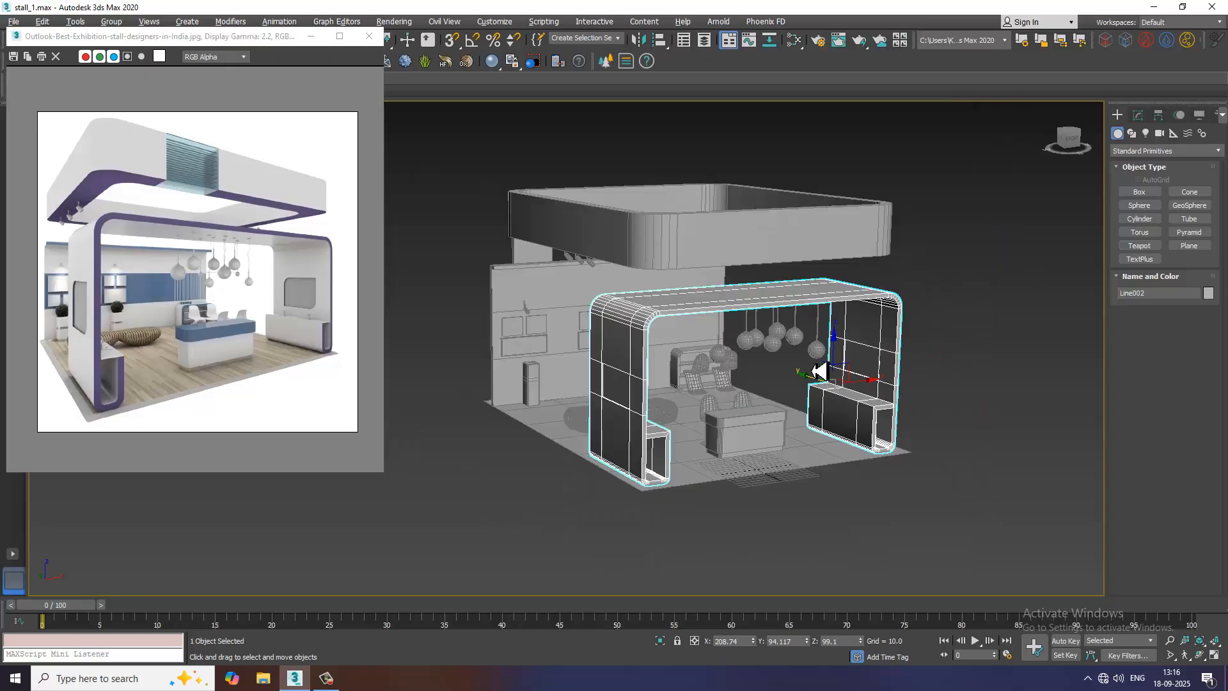
- Examine the exhibition stall model from several angles and compare its reception counter with the reference image
{"action": "middle_click_drag", "start_coordinate": [817, 370], "coordinate": [781, 379], "text": "alt"}
{"action": "scroll", "coordinate": [662, 396], "scroll_direction": "up", "scroll_amount": 5}
{"action": "middle_click_drag", "start_coordinate": [697, 381], "coordinate": [831, 327], "text": "alt"}
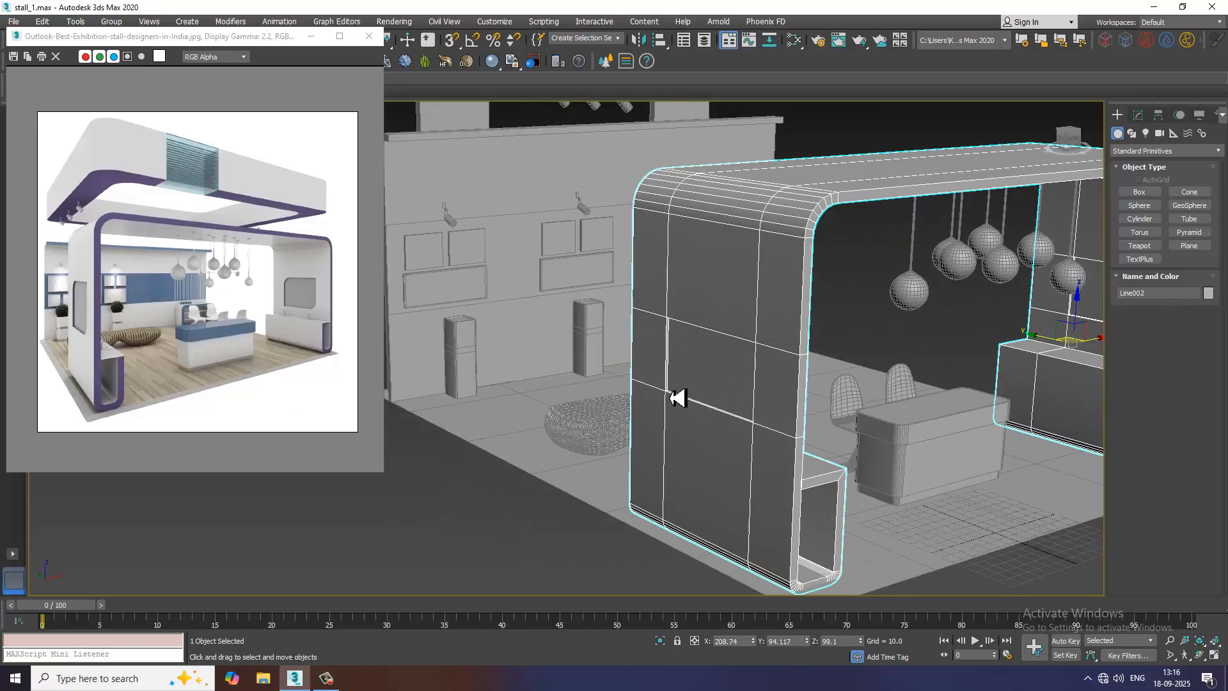
{"action": "middle_click_drag", "start_coordinate": [930, 385], "coordinate": [764, 337], "text": "alt"}
{"action": "scroll", "coordinate": [762, 370], "scroll_direction": "down", "scroll_amount": 2}
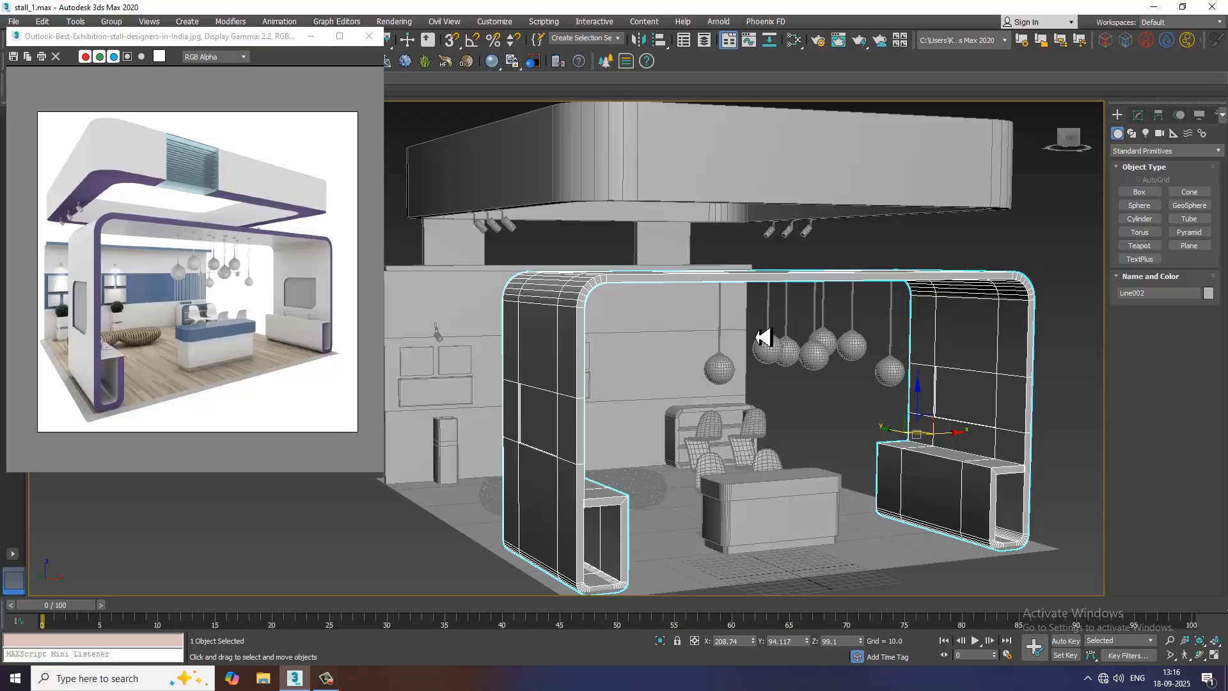
{"action": "scroll", "coordinate": [236, 332], "scroll_direction": "up", "scroll_amount": 2}
{"action": "scroll", "coordinate": [221, 360], "scroll_direction": "up", "scroll_amount": 2}
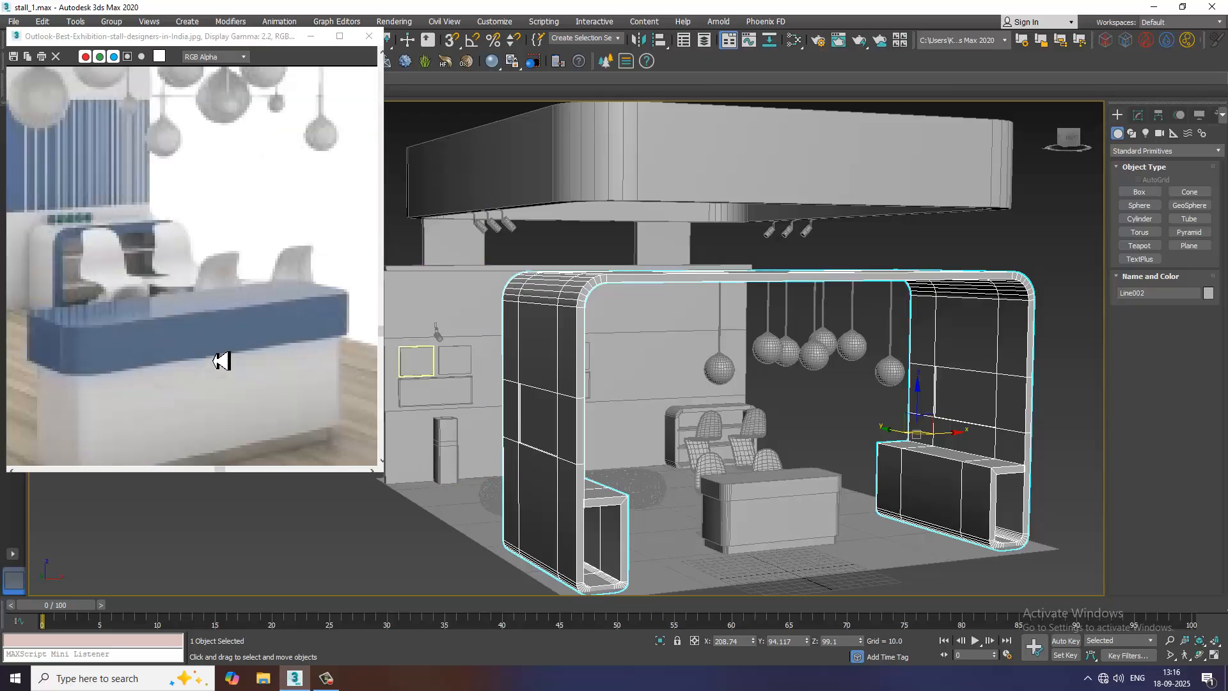
{"action": "scroll", "coordinate": [779, 464], "scroll_direction": "down", "scroll_amount": 3}
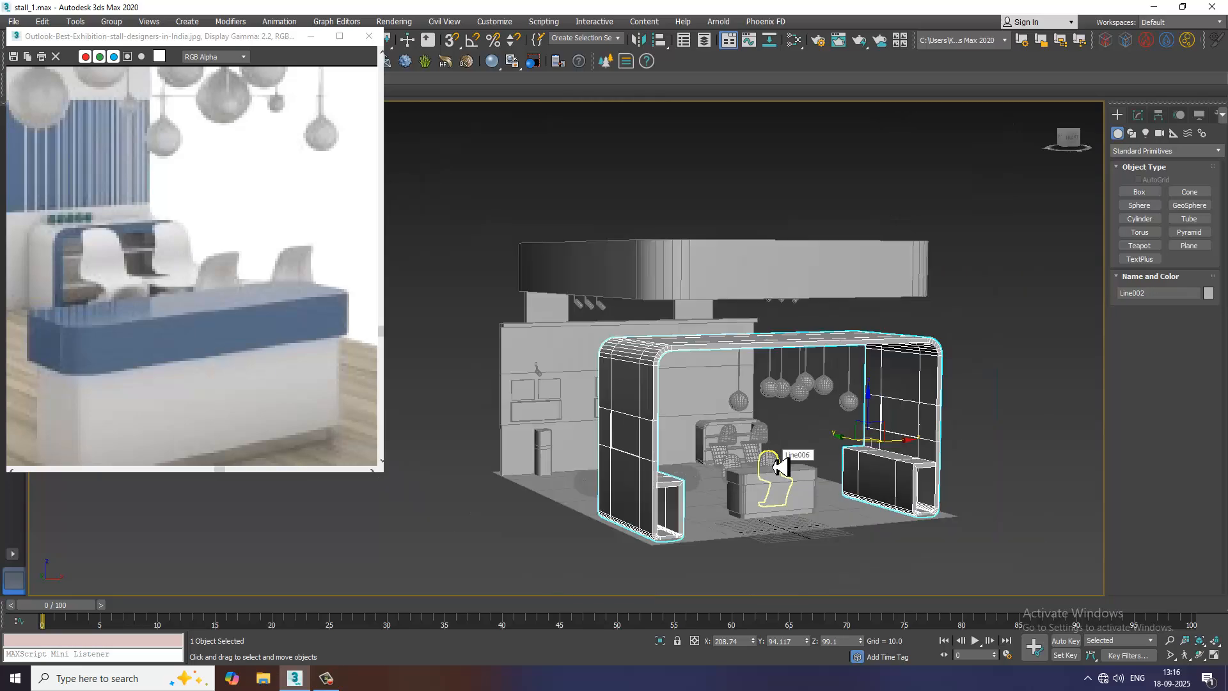
{"action": "scroll", "coordinate": [781, 440], "scroll_direction": "down", "scroll_amount": 5}
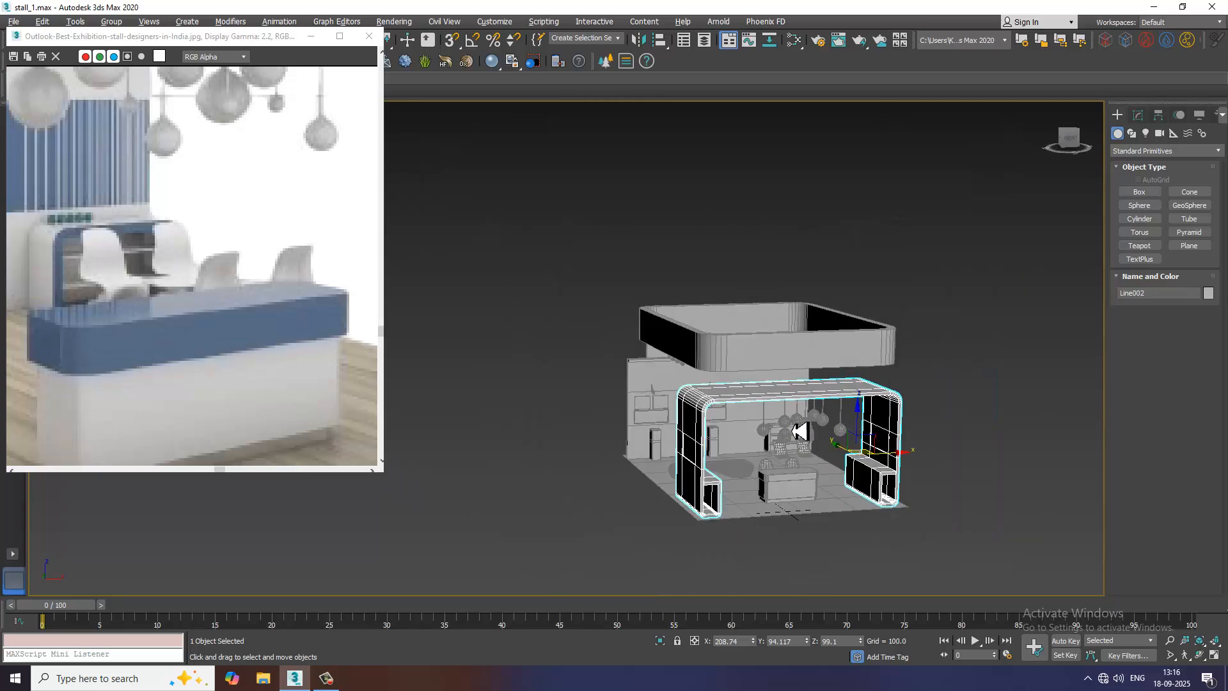
{"action": "scroll", "coordinate": [818, 470], "scroll_direction": "up", "scroll_amount": 7}
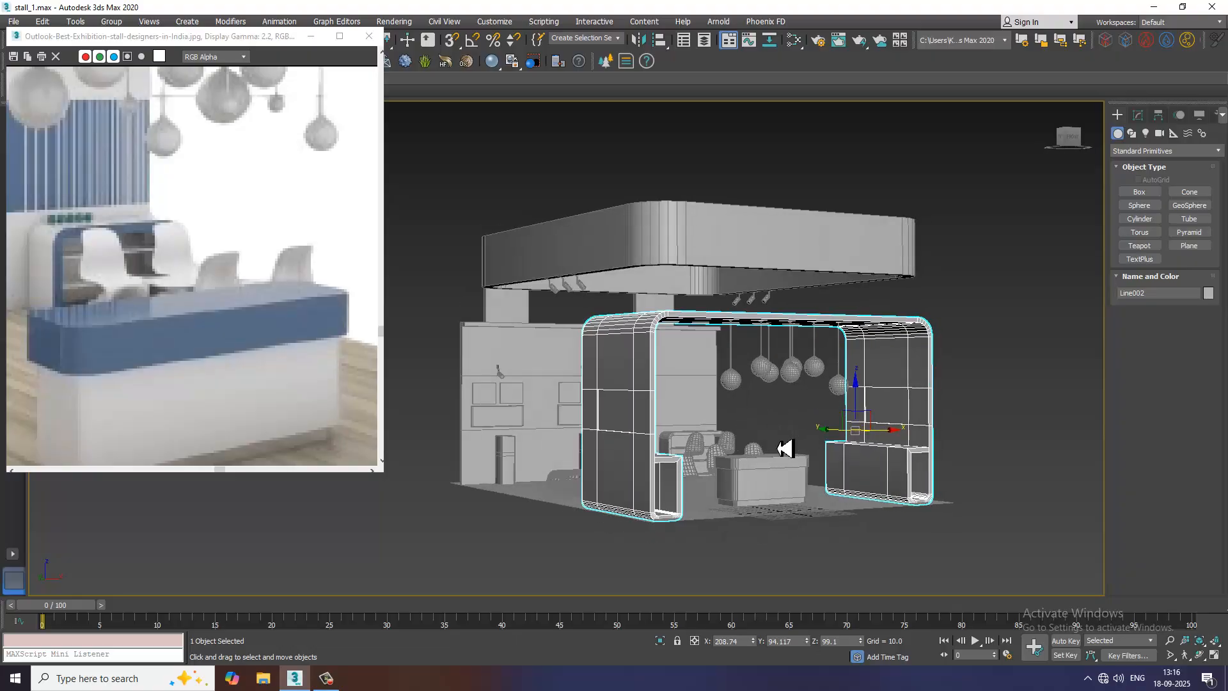
- Set the renderer to V-Ray Next, update 1.2 and the output size to HDTV (video), 1920 x 1080
{"action": "left_click", "coordinate": [407, 23]}
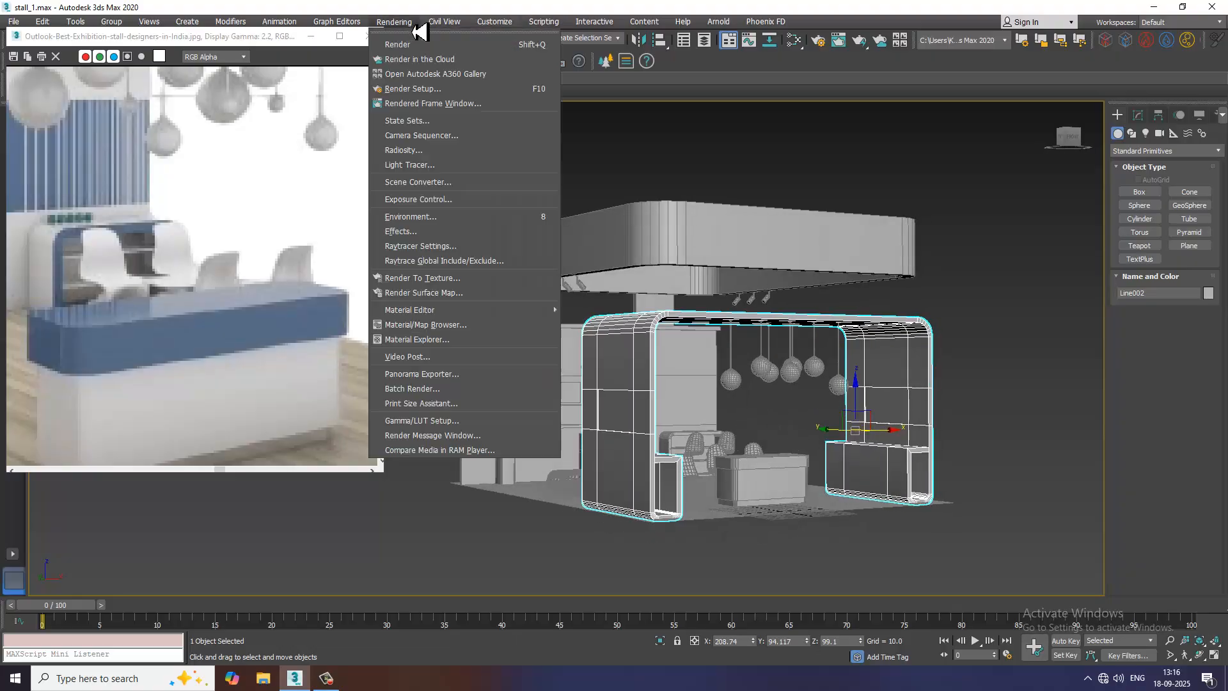
{"action": "left_click", "coordinate": [462, 89]}
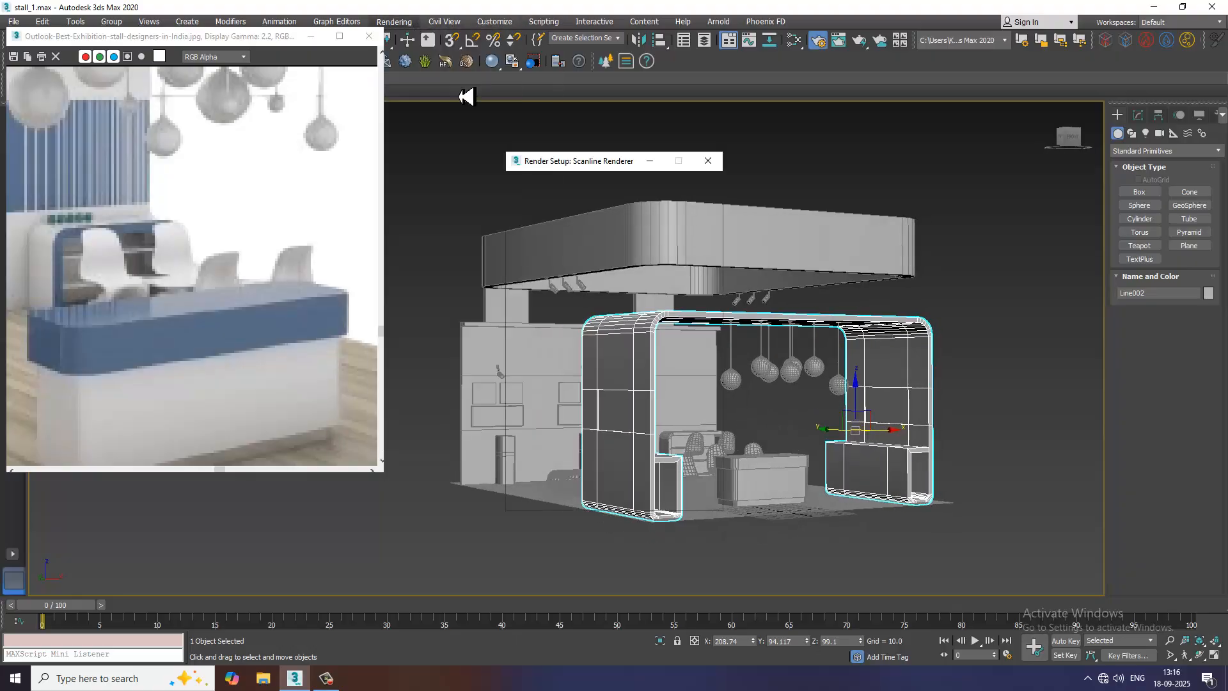
{"action": "left_click", "coordinate": [441, 178]}
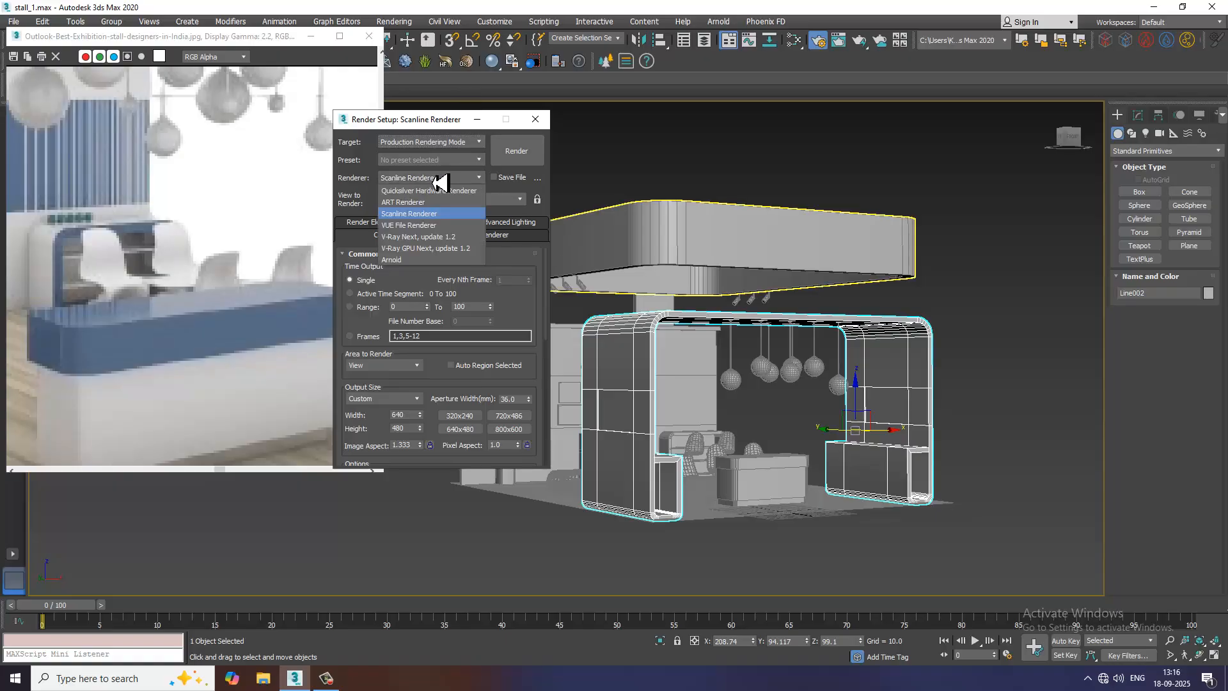
{"action": "left_click", "coordinate": [441, 239]}
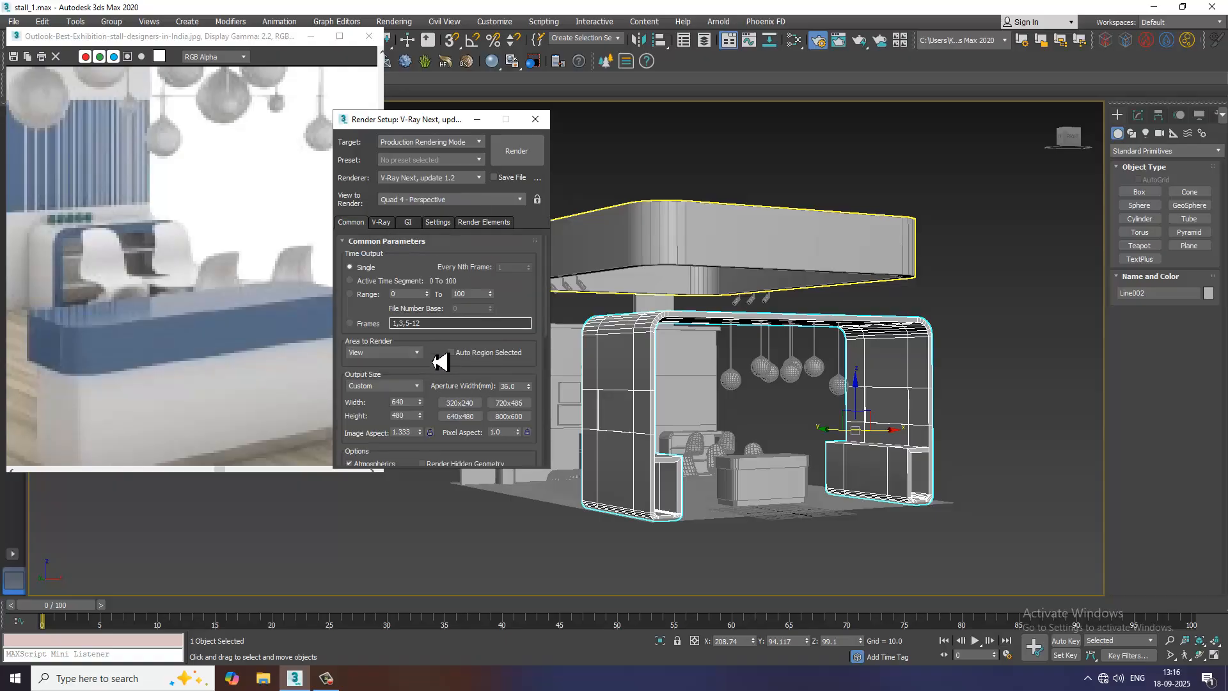
{"action": "left_click", "coordinate": [403, 387]}
{"action": "left_click", "coordinate": [382, 546]}
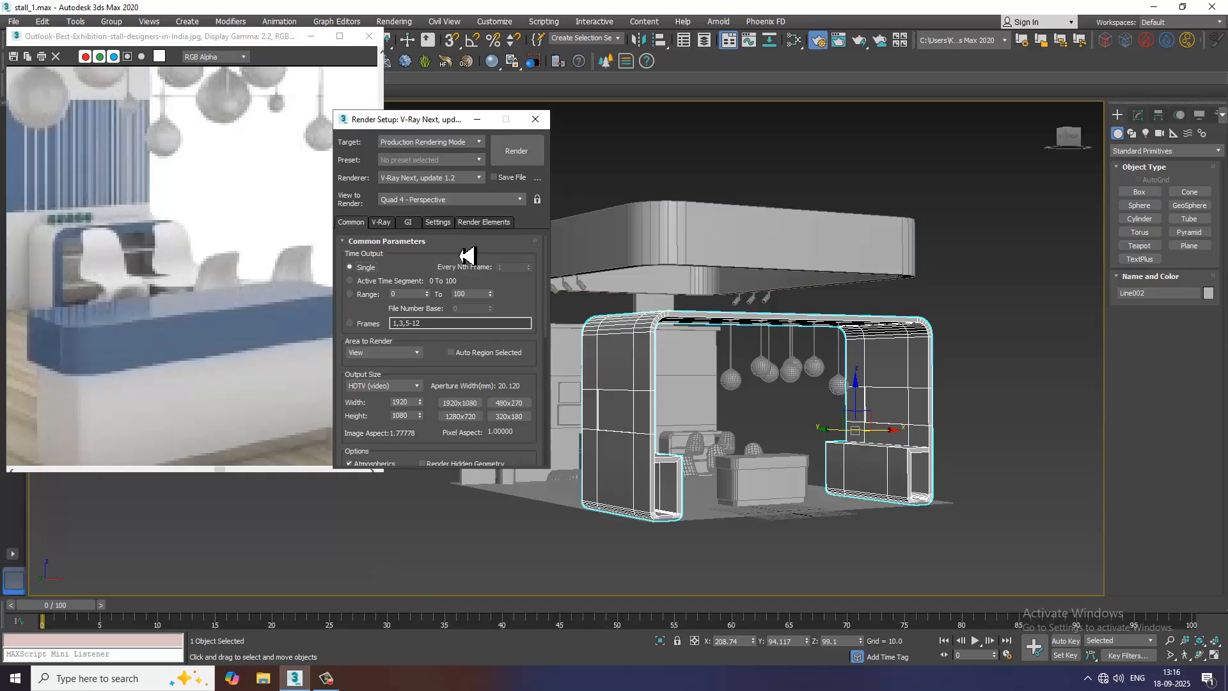
{"action": "scroll", "coordinate": [455, 385], "scroll_direction": "down", "scroll_amount": 3}
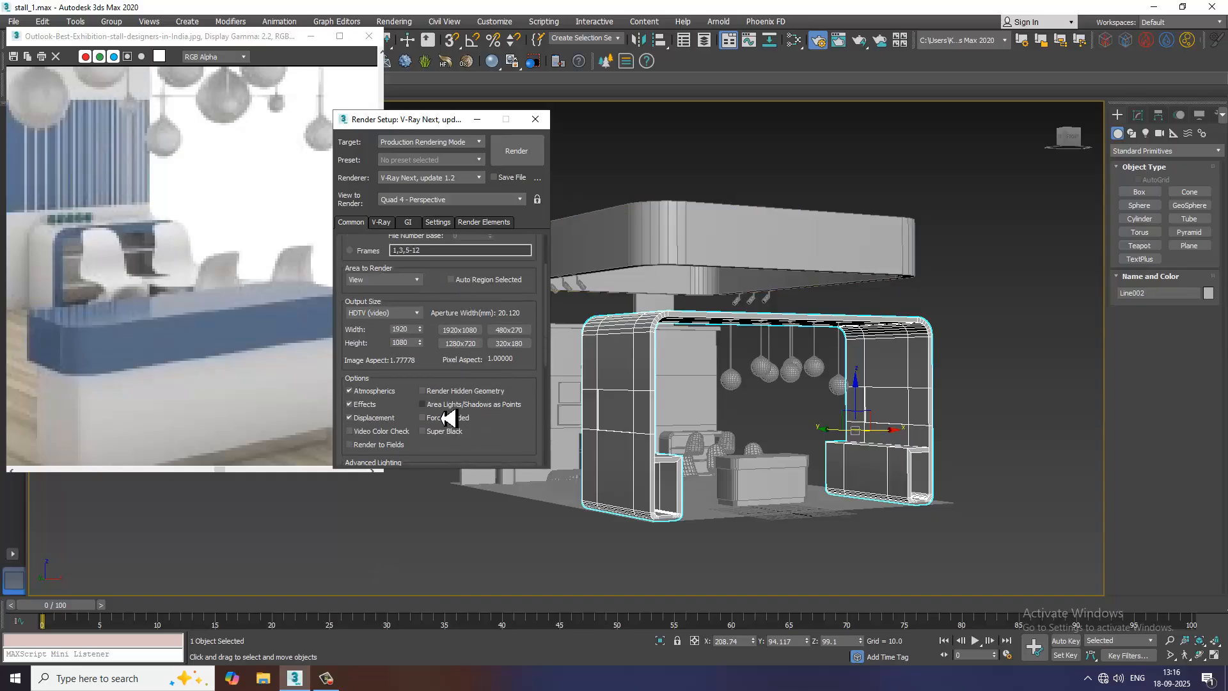
{"action": "left_click", "coordinate": [477, 120]}
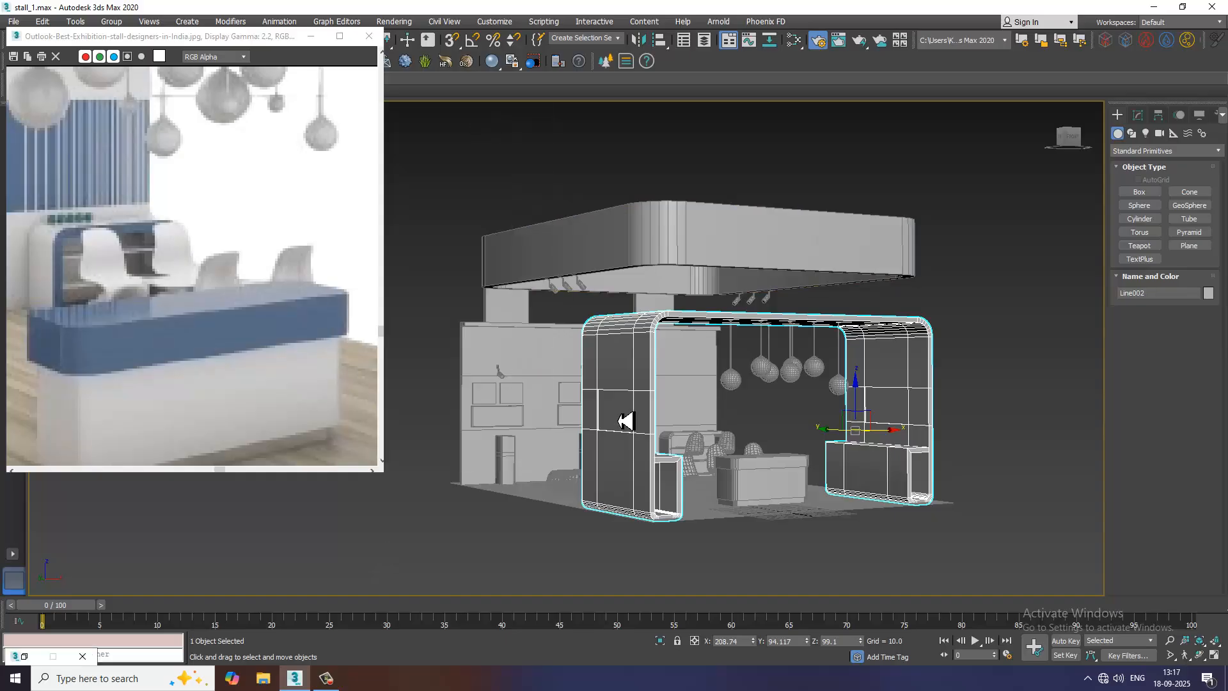
- Draw a rectangle spline over the reception counter's outline in the Top view
{"action": "middle_click_drag", "start_coordinate": [802, 462], "coordinate": [785, 458]}
{"action": "key", "text": "alt+w"}
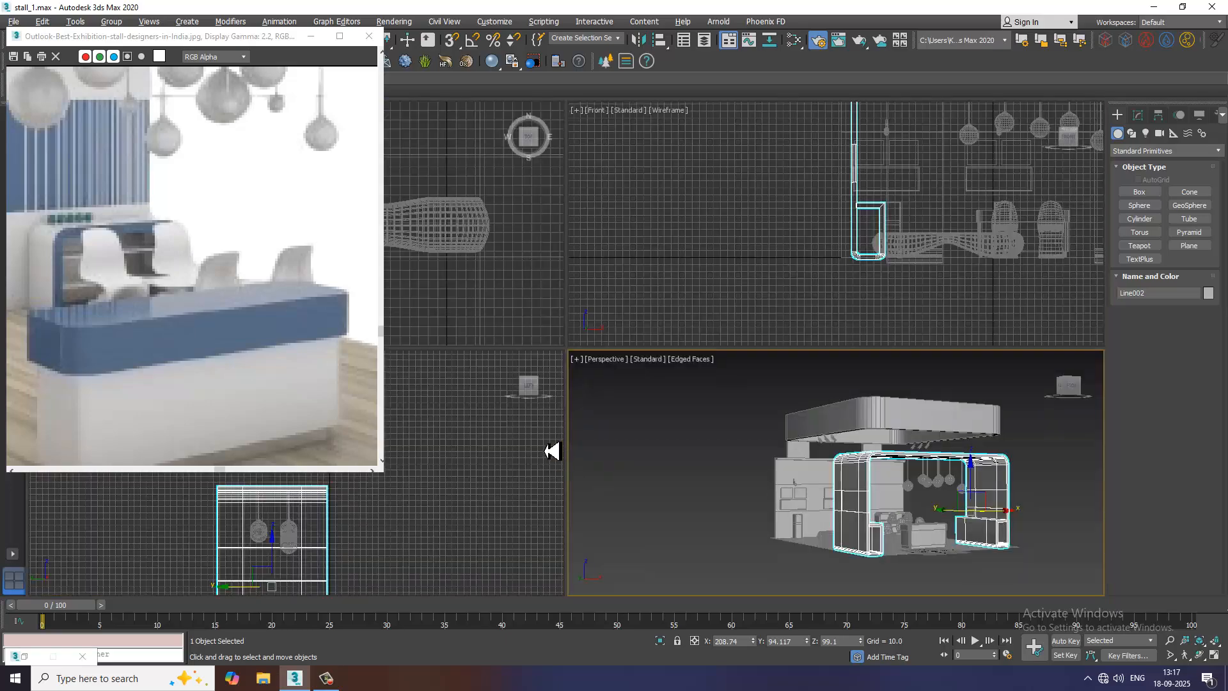
{"action": "middle_click", "coordinate": [512, 319]}
{"action": "key", "text": "alt+w"}
{"action": "scroll", "coordinate": [690, 322], "scroll_direction": "up", "scroll_amount": 4}
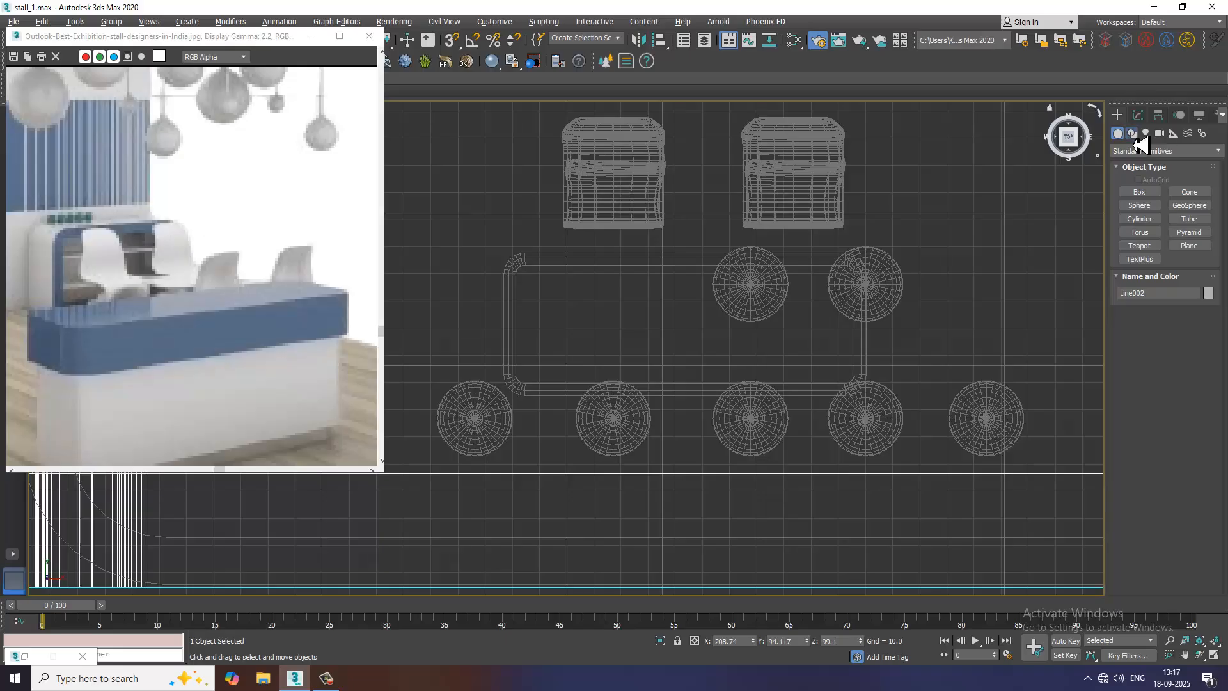
{"action": "left_click", "coordinate": [1132, 133]}
{"action": "left_click", "coordinate": [1189, 202]}
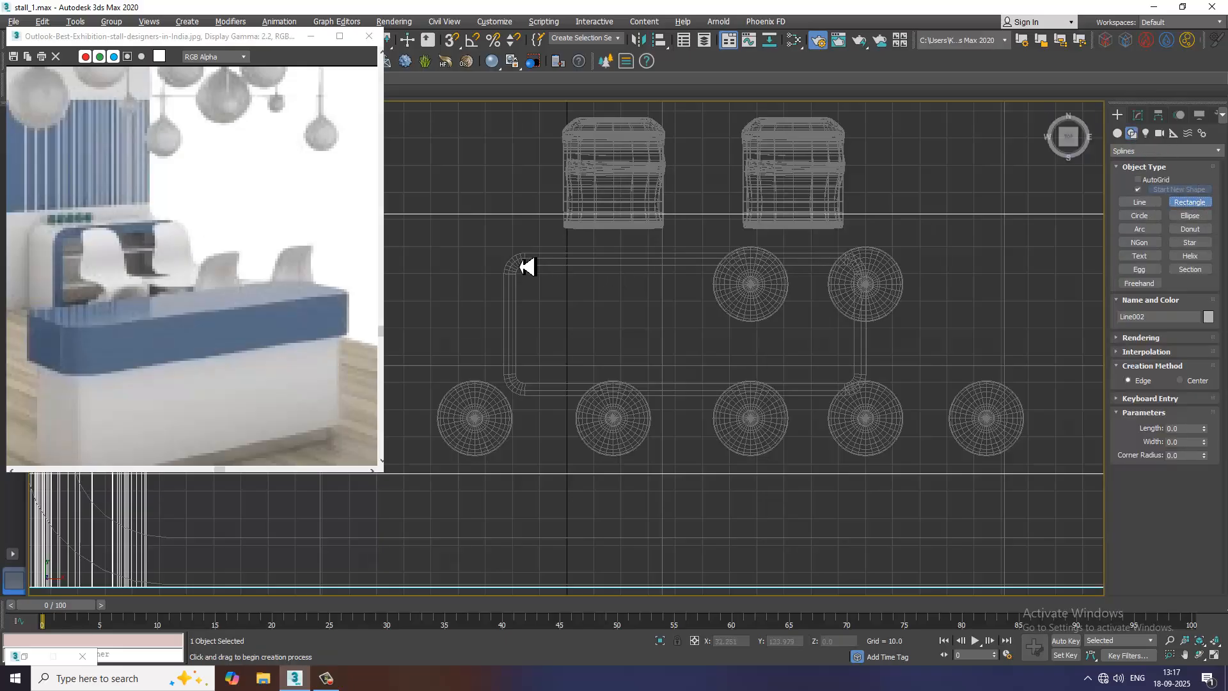
{"action": "left_click_drag", "start_coordinate": [510, 258], "coordinate": [864, 393]}
{"action": "right_click", "coordinate": [871, 402]}
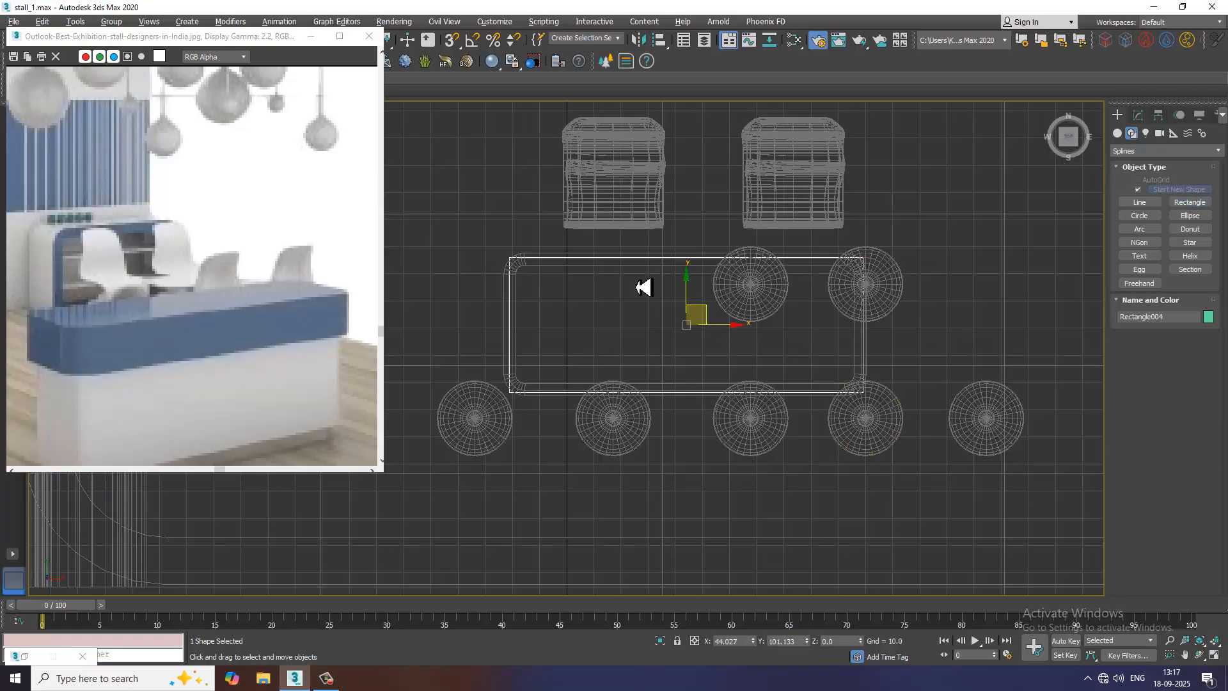
- Convert the rectangle to an editable spline and fillet its four corners to follow the counter's rounded corners
{"action": "right_click", "coordinate": [580, 257]}
{"action": "mouse_move", "coordinate": [661, 401]}
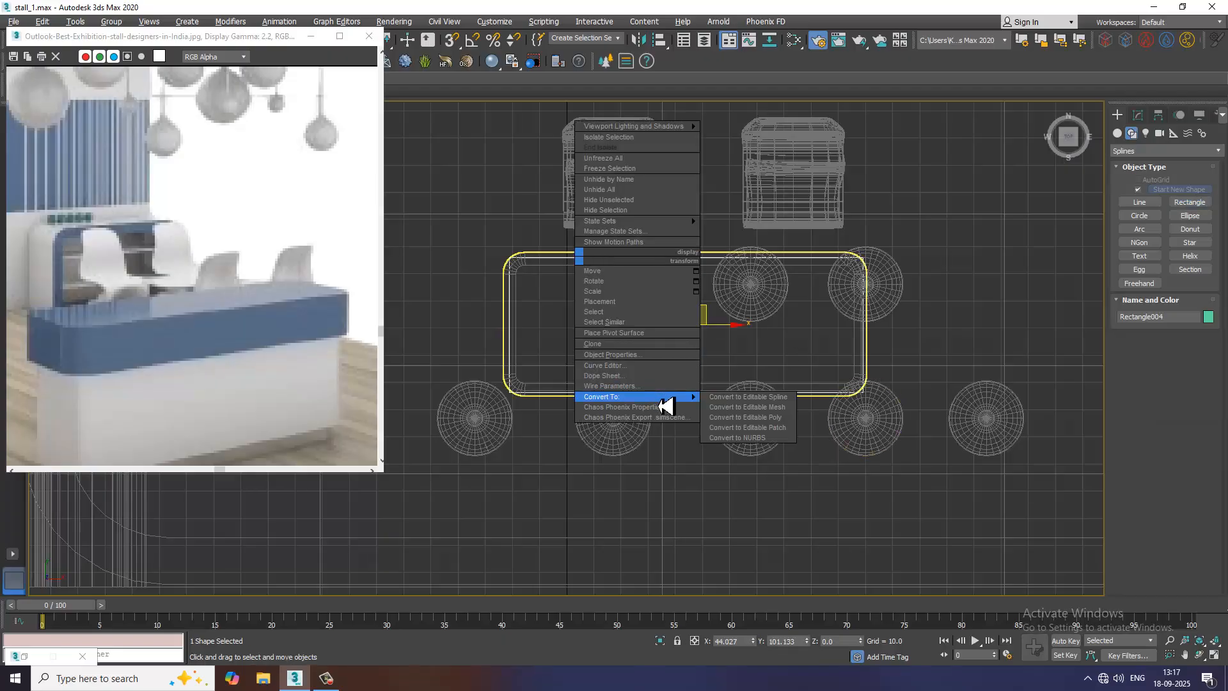
{"action": "left_click", "coordinate": [746, 398]}
{"action": "left_click_drag", "start_coordinate": [459, 233], "coordinate": [978, 489]}
{"action": "scroll", "coordinate": [1144, 497], "scroll_direction": "down", "scroll_amount": 5}
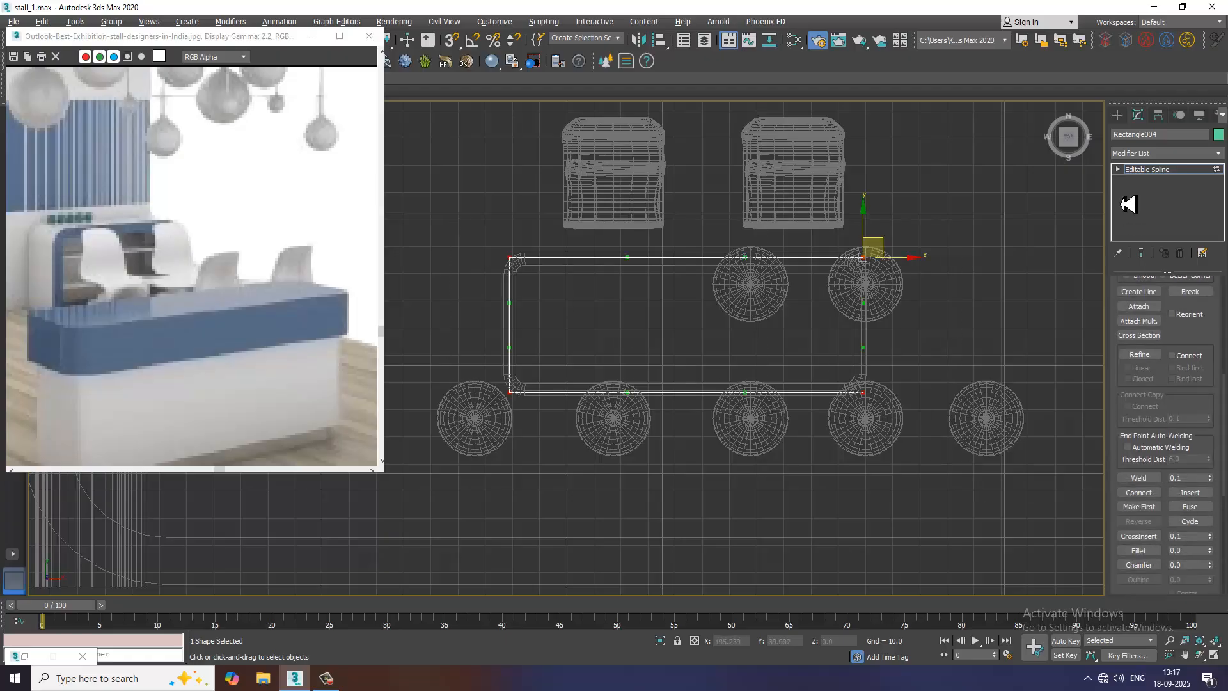
{"action": "left_click", "coordinate": [1149, 552]}
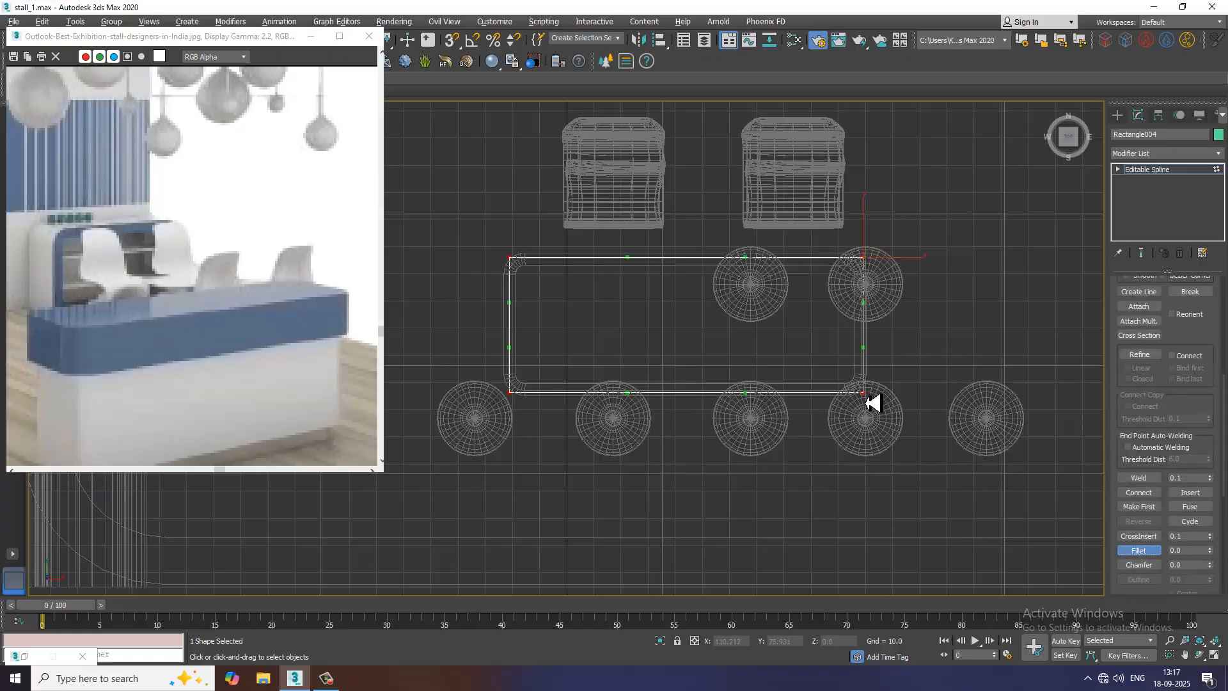
{"action": "left_click_drag", "start_coordinate": [872, 401], "coordinate": [875, 386]}
{"action": "right_click", "coordinate": [922, 423]}
- Apply an Extrude modifier to the rounded rectangle, working in the Perspective view
{"action": "key", "text": "alt+w"}
{"action": "left_click", "coordinate": [849, 491]}
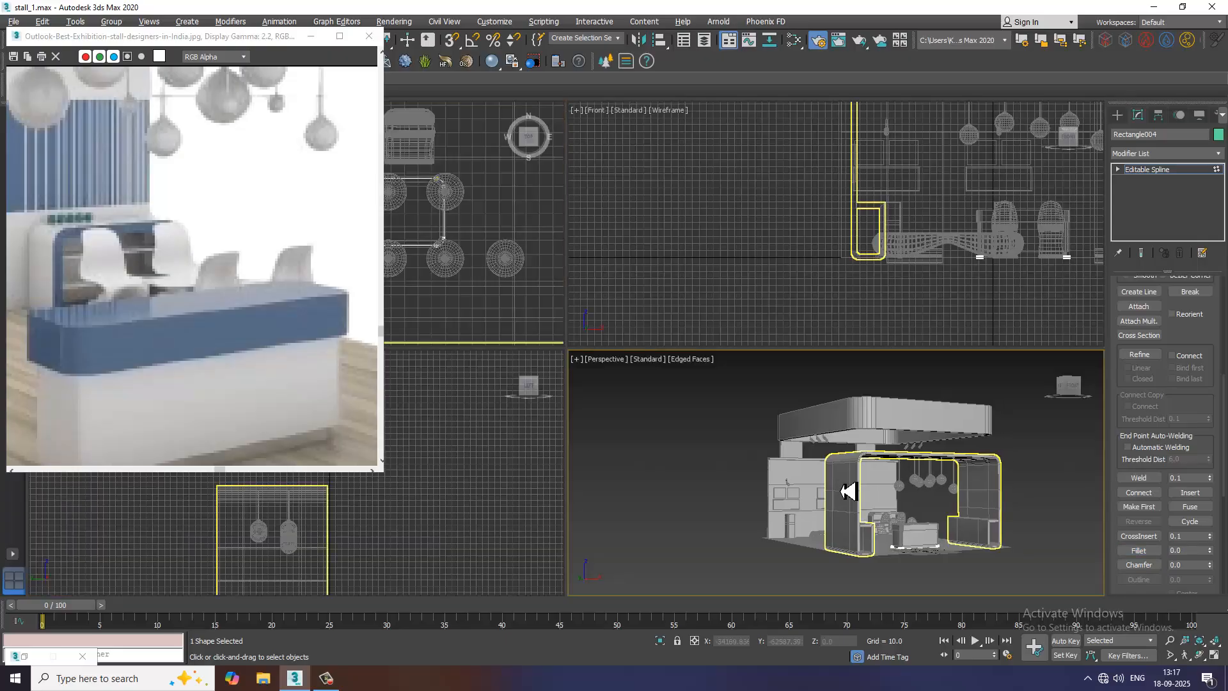
{"action": "key", "text": "alt+w"}
{"action": "middle_click_drag", "start_coordinate": [849, 491], "coordinate": [808, 475], "text": "alt"}
{"action": "scroll", "coordinate": [726, 477], "scroll_direction": "up", "scroll_amount": 3}
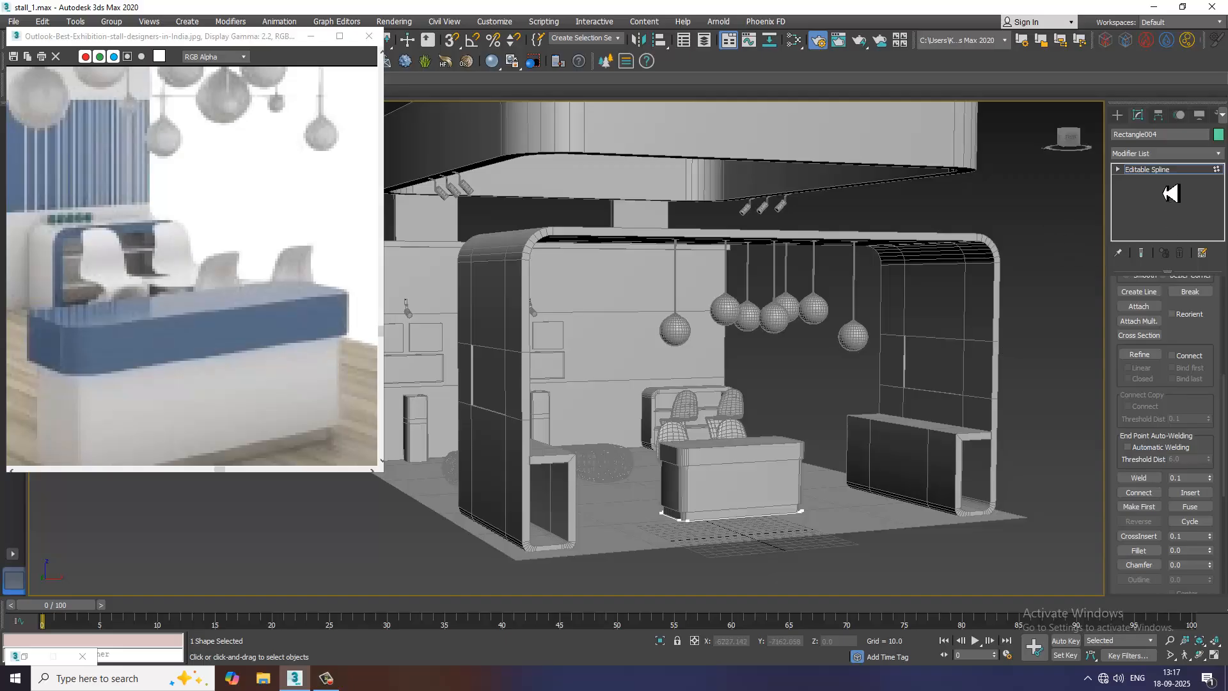
{"action": "left_click", "coordinate": [1176, 171]}
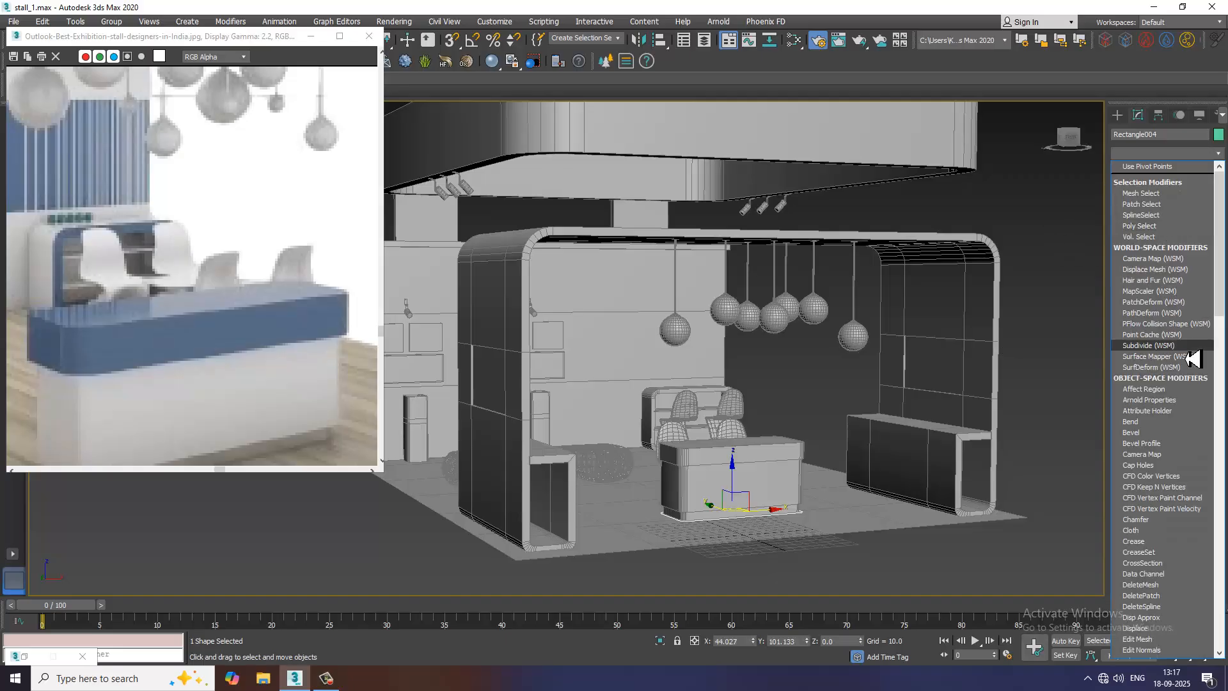
{"action": "key", "text": "e"}
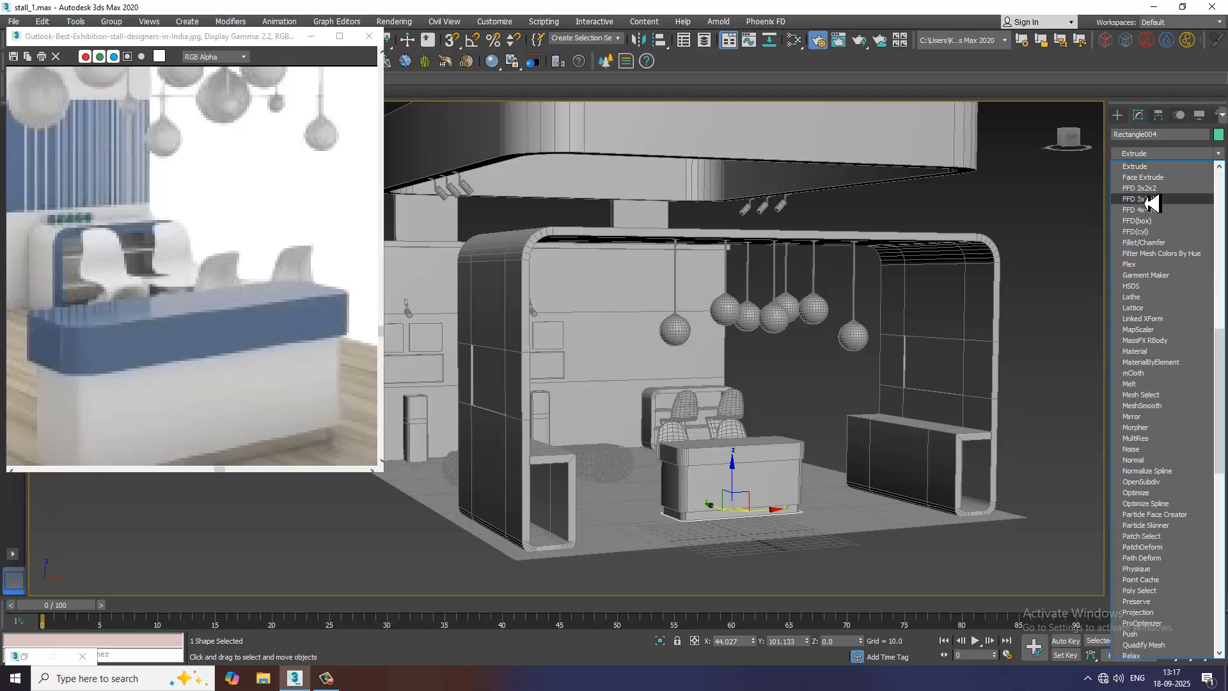
{"action": "left_click", "coordinate": [1152, 167]}
- Raise the extruded shape onto the reception counter's top at a height of about 67 and set its extrusion amount to 0.5
{"action": "left_click_drag", "start_coordinate": [742, 477], "coordinate": [748, 410]}
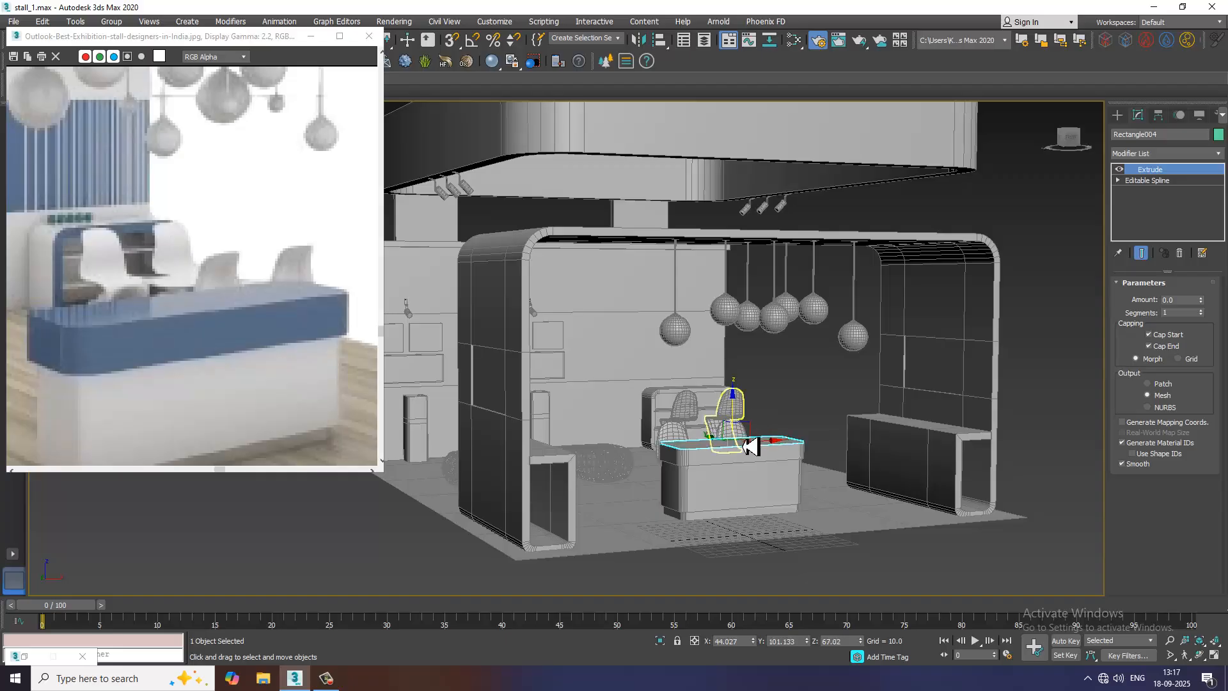
{"action": "key", "text": "z"}
{"action": "left_click_drag", "start_coordinate": [1206, 308], "coordinate": [1204, 306]}
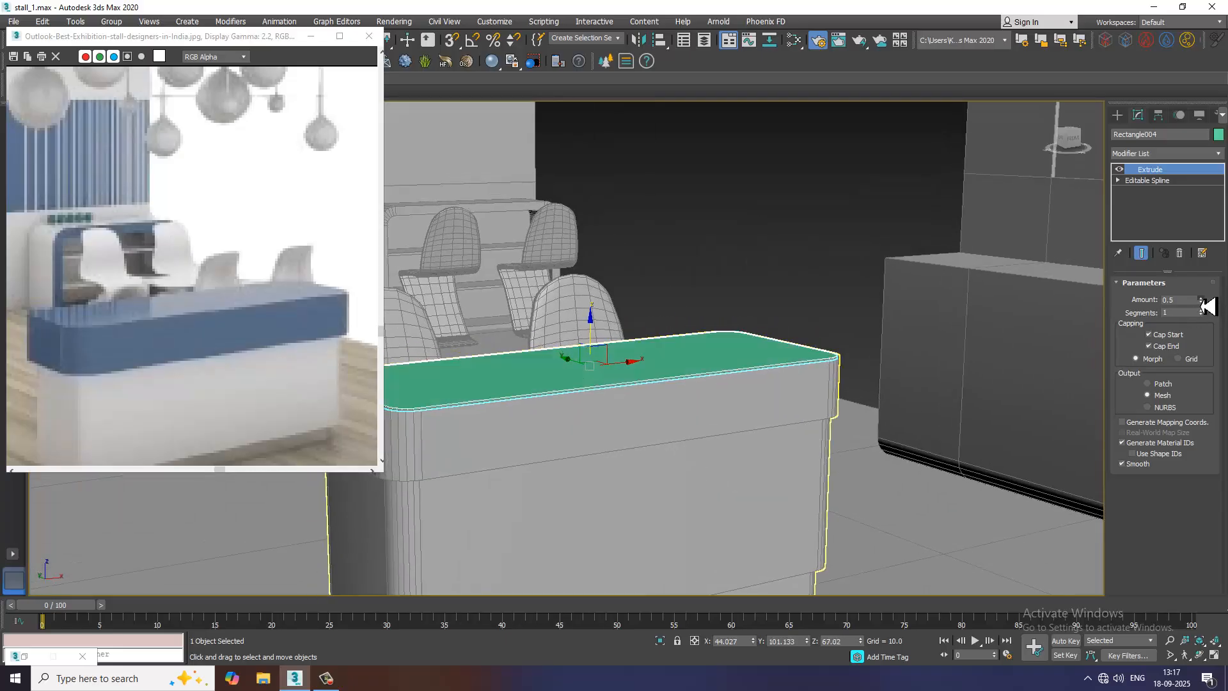
- Move the four vertices at one short end of the countertop slab slightly outward along X to meet the counter's edge
{"action": "middle_click_drag", "start_coordinate": [716, 365], "coordinate": [688, 365], "text": "alt"}
{"action": "left_click", "coordinate": [1119, 181]}
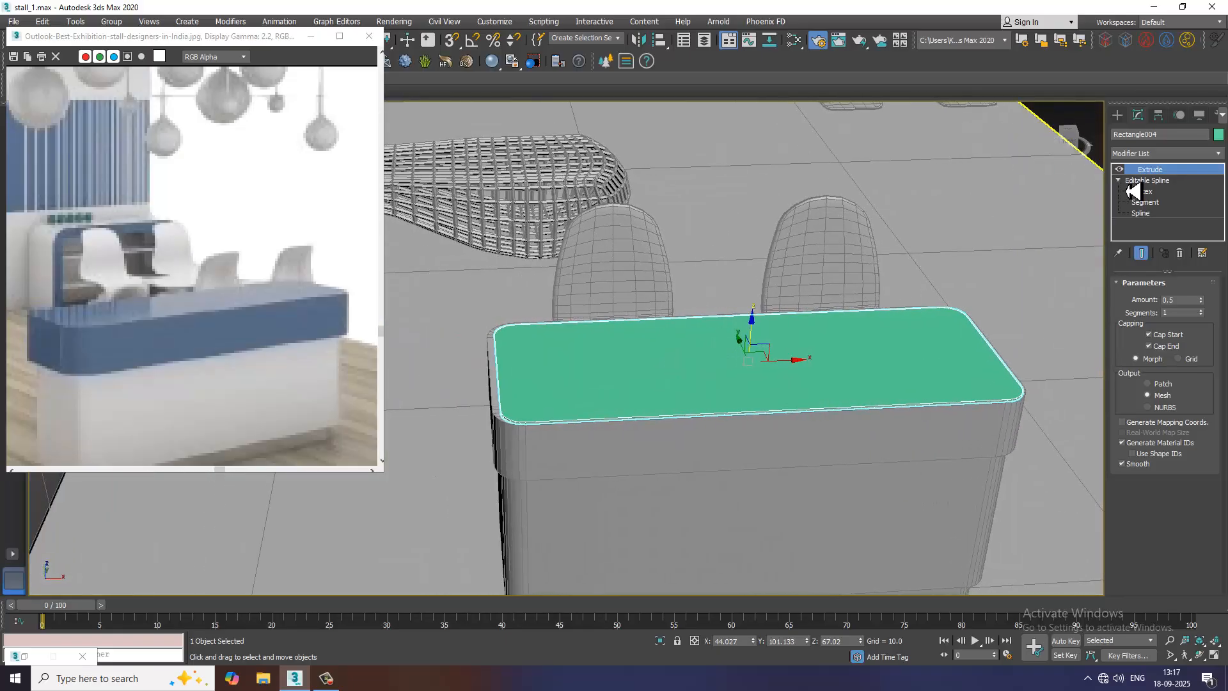
{"action": "left_click", "coordinate": [1142, 192]}
{"action": "left_click_drag", "start_coordinate": [482, 304], "coordinate": [613, 512]}
{"action": "left_click", "coordinate": [1142, 252]}
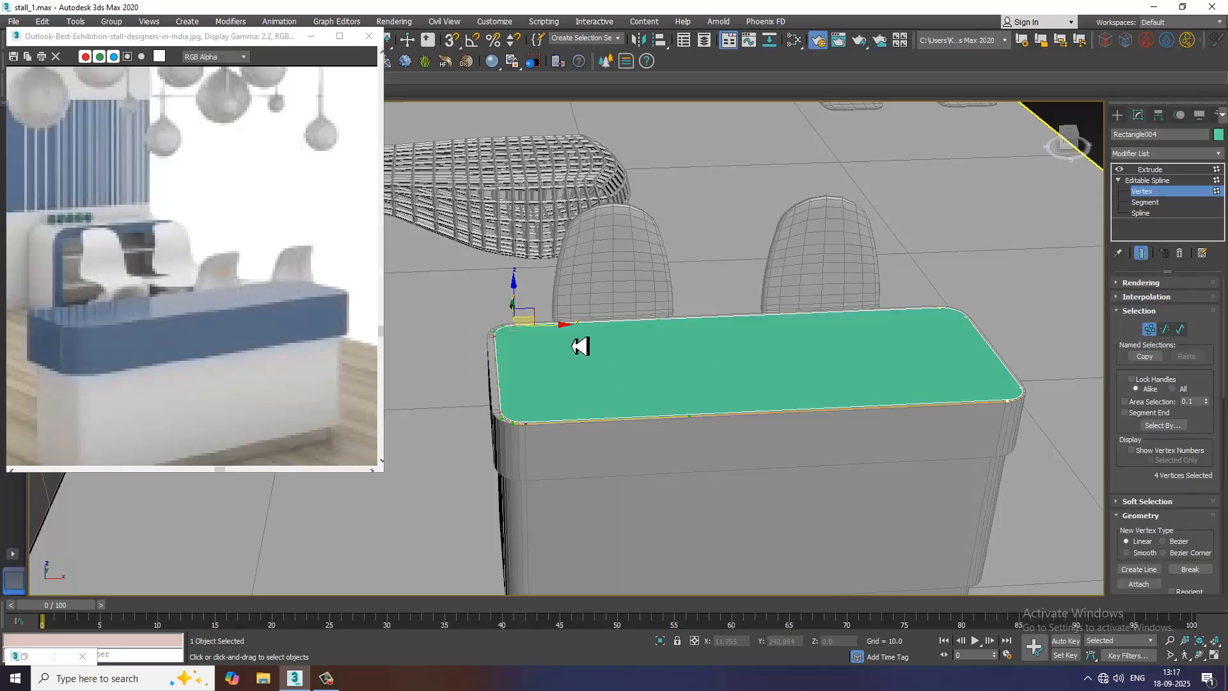
{"action": "left_click_drag", "start_coordinate": [551, 328], "coordinate": [544, 326]}
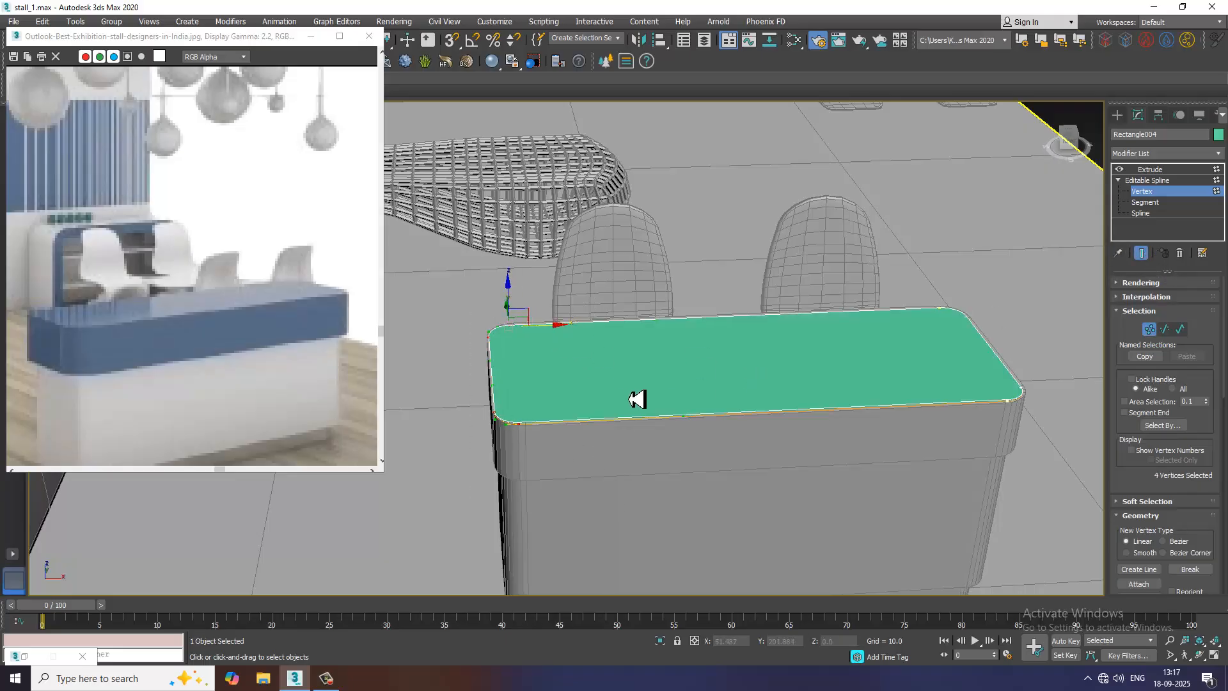
{"action": "middle_click_drag", "start_coordinate": [627, 425], "coordinate": [631, 428]}
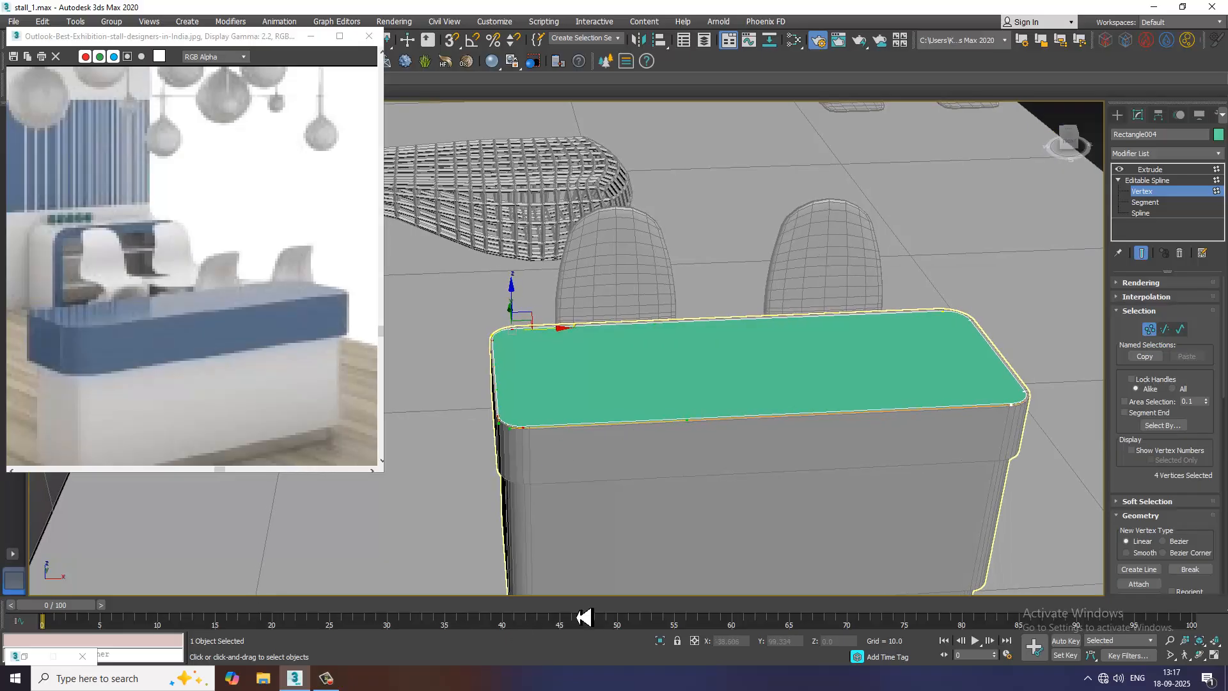
{"action": "left_click", "coordinate": [325, 682]}
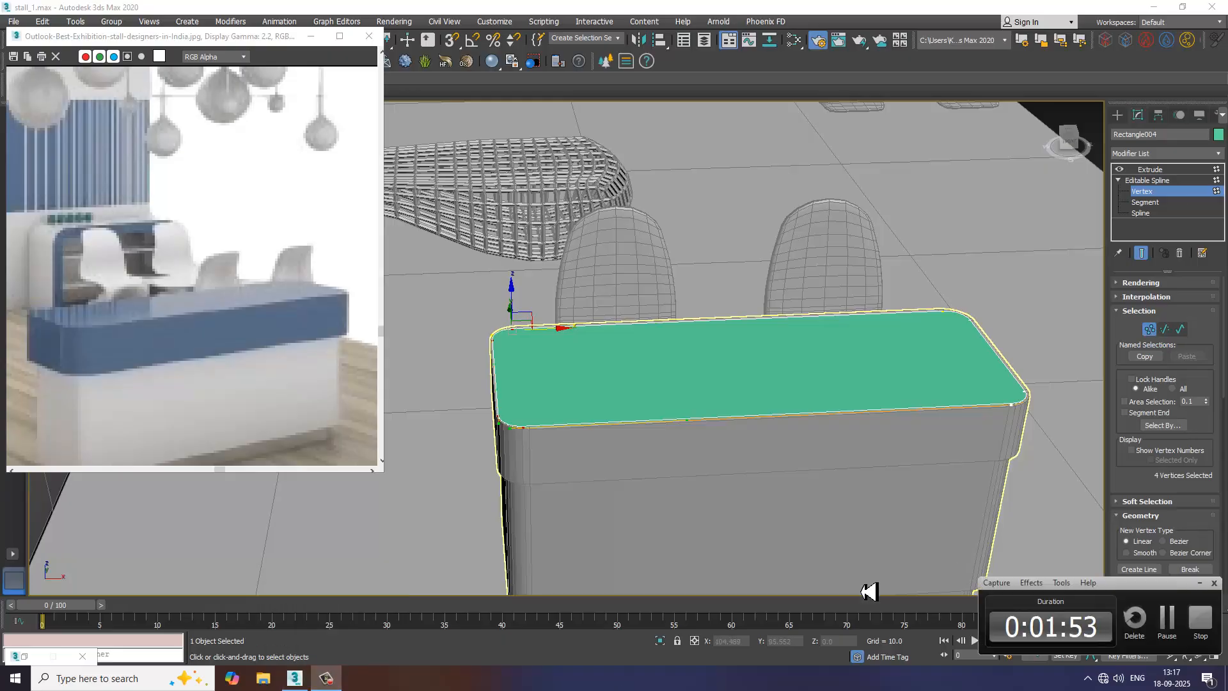
{"action": "left_click", "coordinate": [1174, 630]}
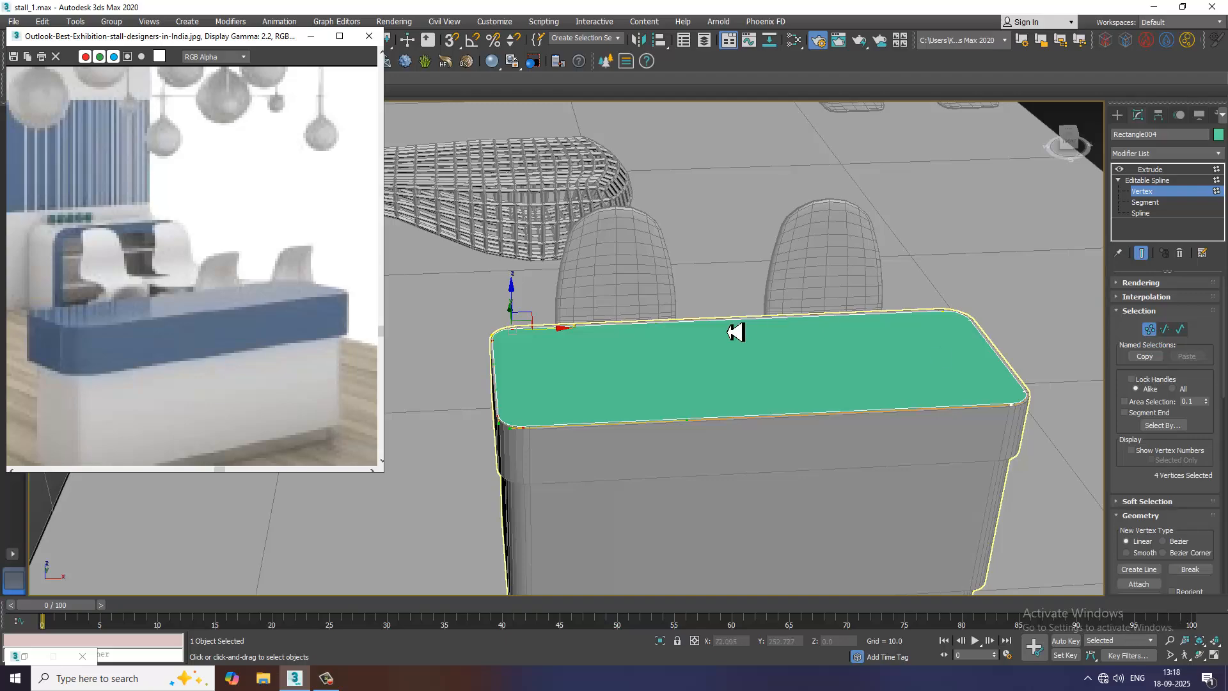
{"action": "left_click", "coordinate": [337, 681]}
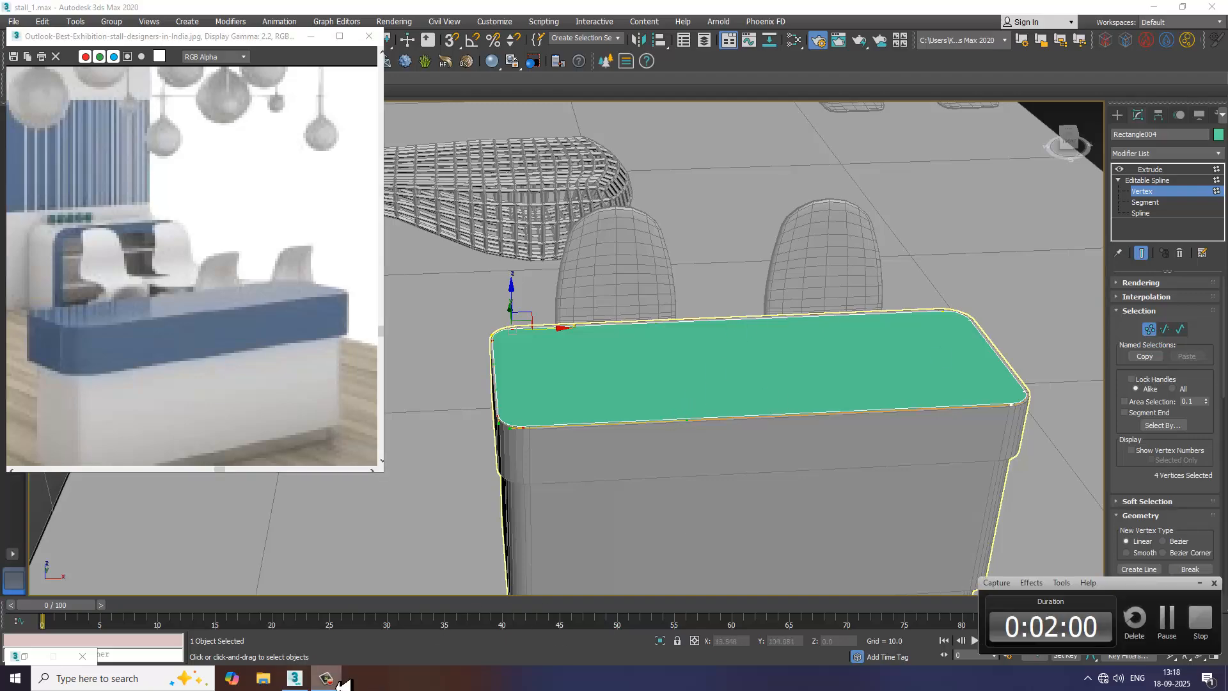
{"action": "left_click", "coordinate": [337, 680]}
{"action": "left_click", "coordinate": [337, 681]}
{"action": "left_click", "coordinate": [337, 680]}
- Try to convert the extruded countertop slab to an editable mesh
{"action": "middle_click_drag", "start_coordinate": [595, 378], "coordinate": [625, 387], "text": "alt"}
{"action": "right_click", "coordinate": [614, 354]}
{"action": "mouse_move", "coordinate": [699, 495]}
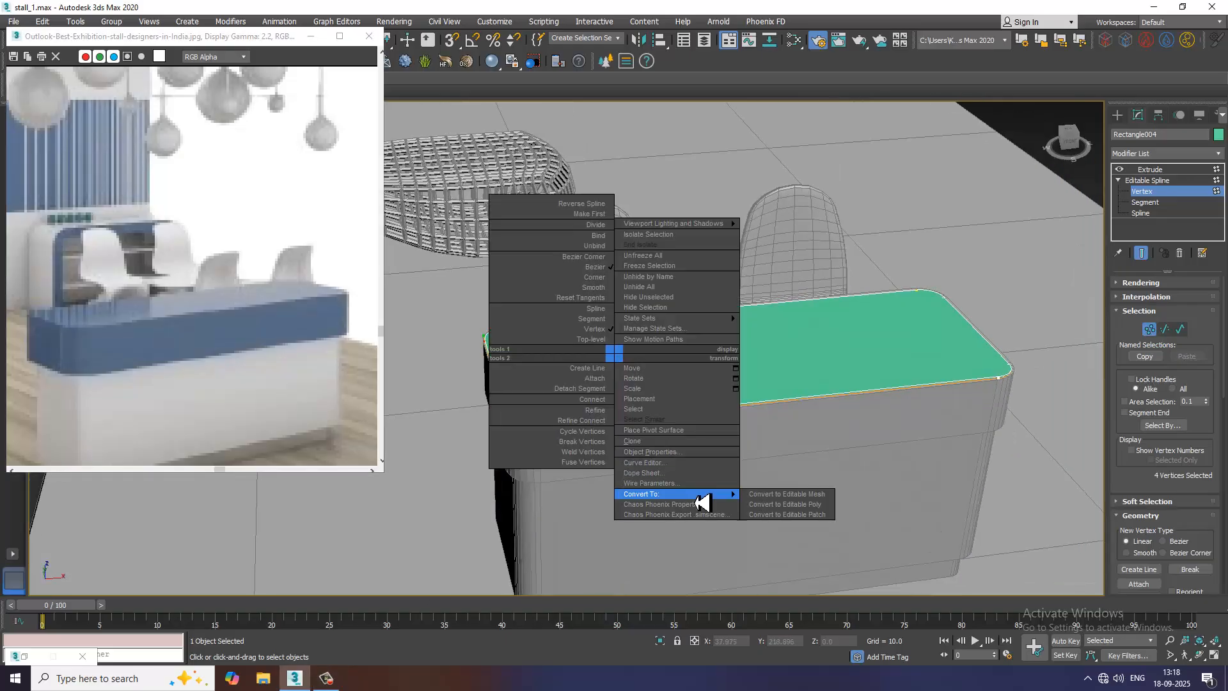
{"action": "left_click", "coordinate": [799, 496]}
{"action": "key", "text": "ctrl+z"}
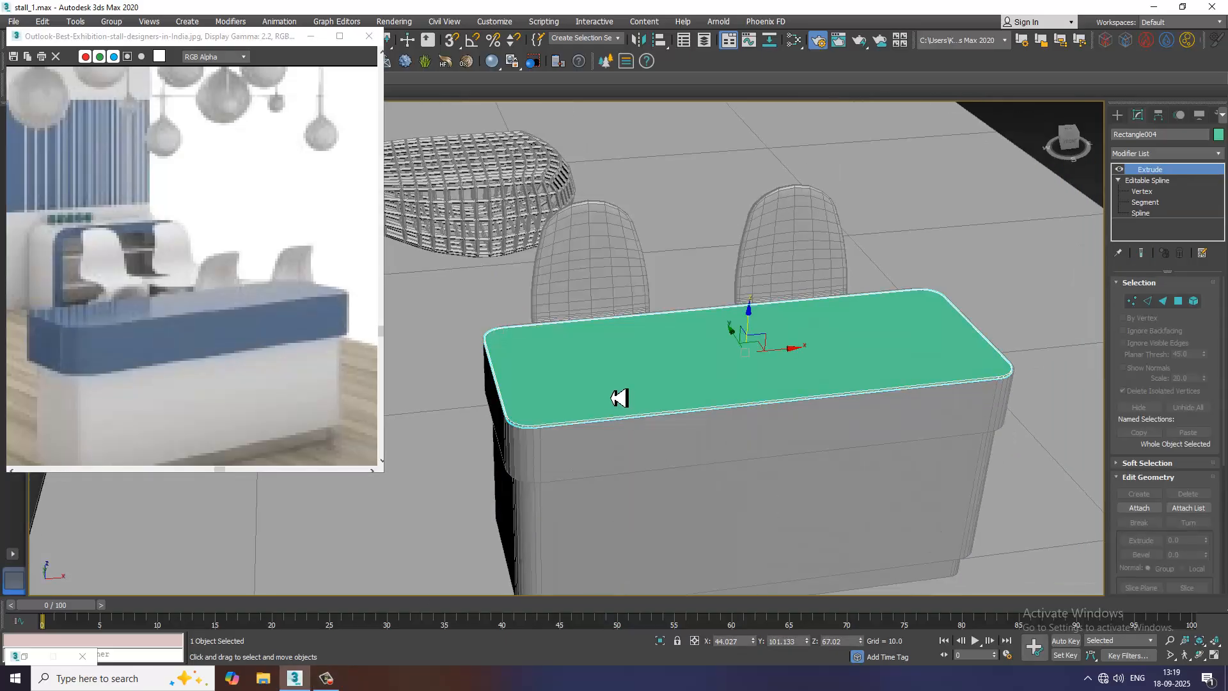
- Convert the extruded countertop slab to an editable poly
{"action": "right_click", "coordinate": [620, 398]}
{"action": "mouse_move", "coordinate": [724, 528]}
{"action": "left_click", "coordinate": [777, 535]}
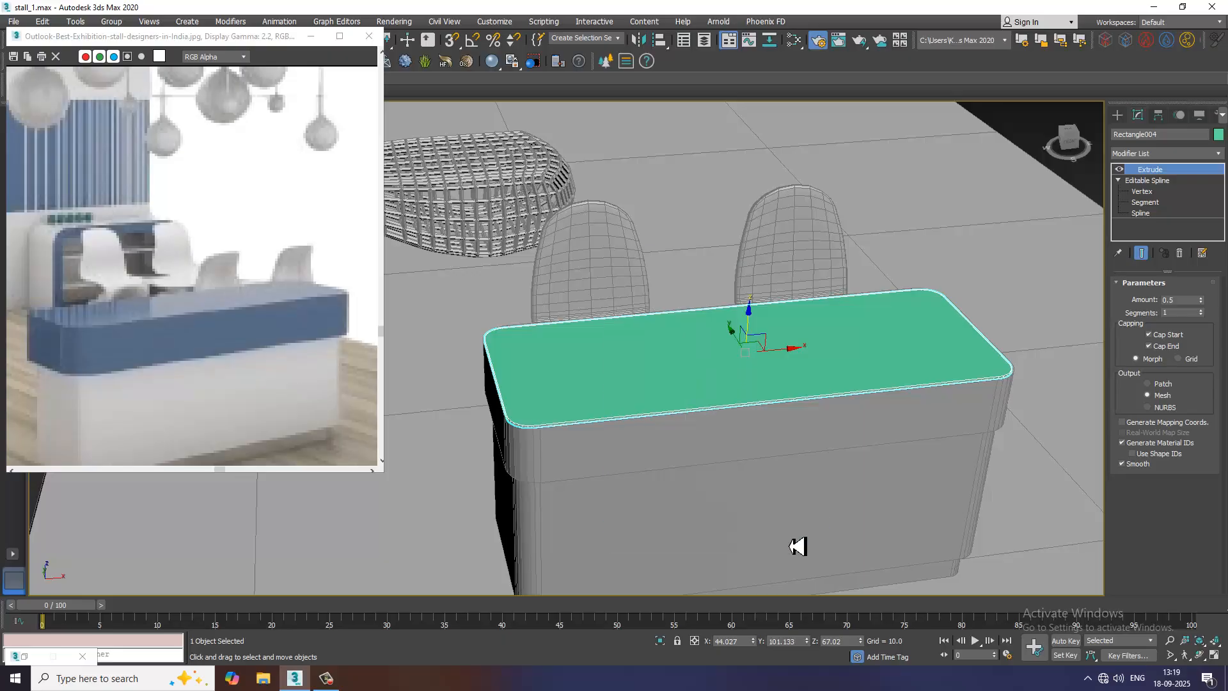
{"action": "middle_click_drag", "start_coordinate": [754, 420], "coordinate": [707, 373], "text": "alt"}
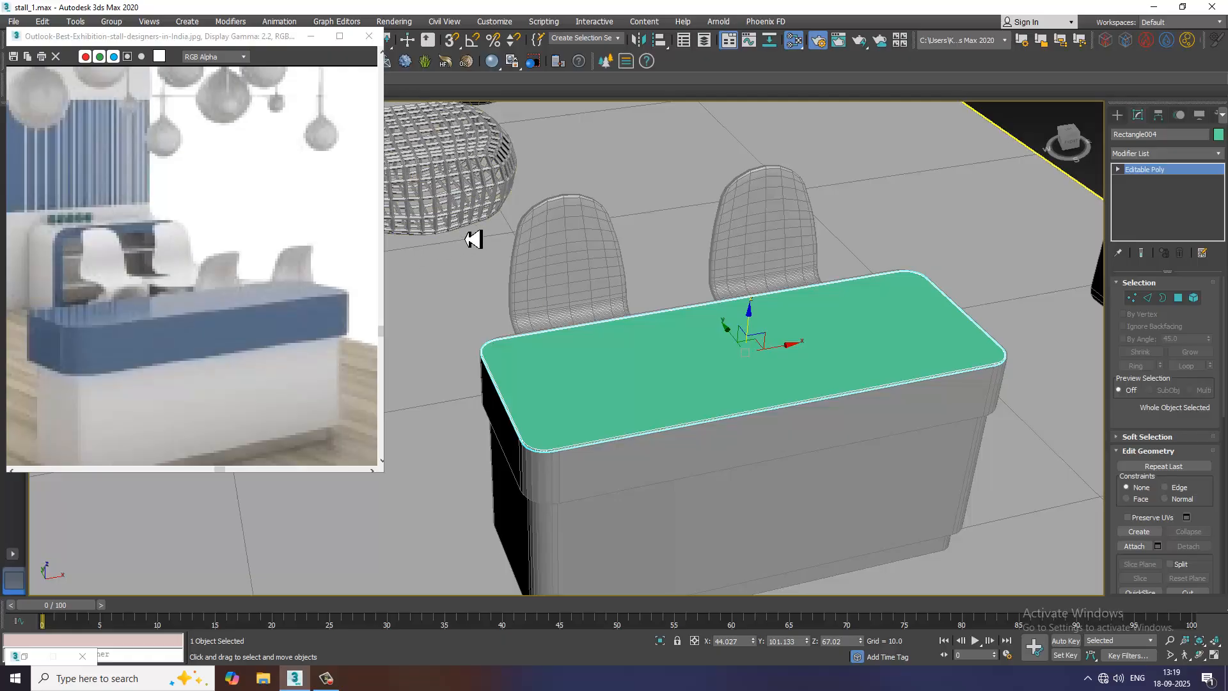
{"action": "scroll", "coordinate": [482, 235], "scroll_direction": "down", "scroll_amount": 5}
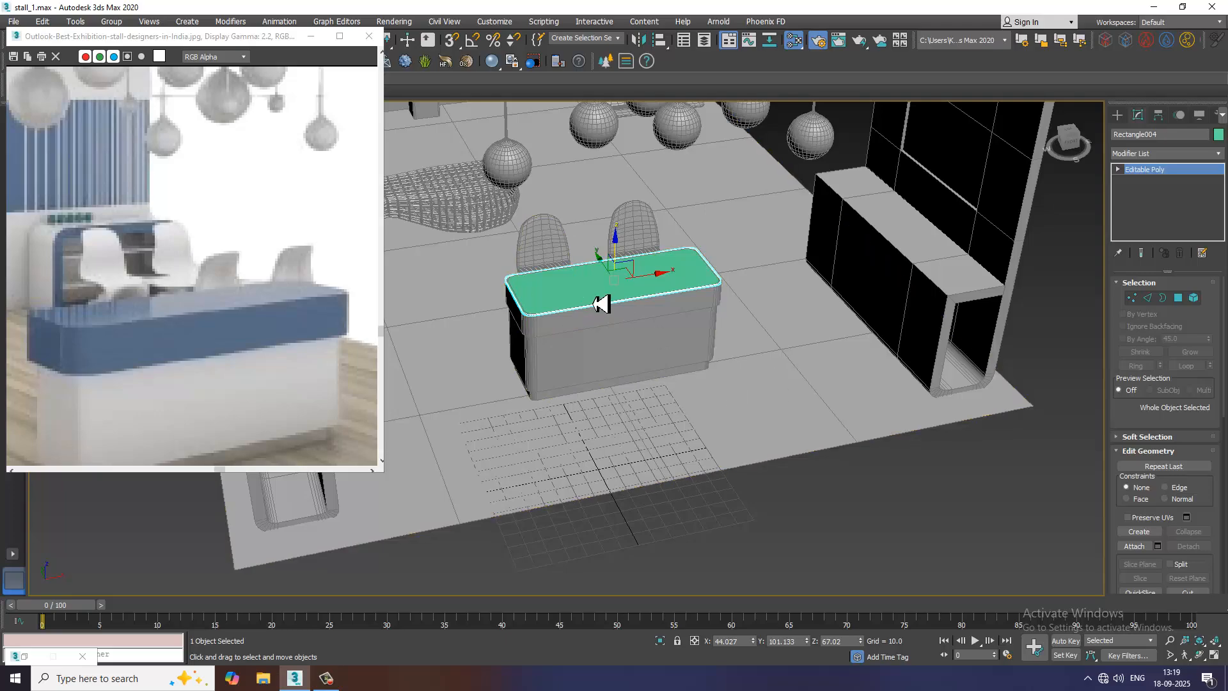
- Create a VRayMtl material and name it glass
{"action": "key", "text": "m"}
{"action": "key", "text": "m"}
{"action": "key", "text": "m"}
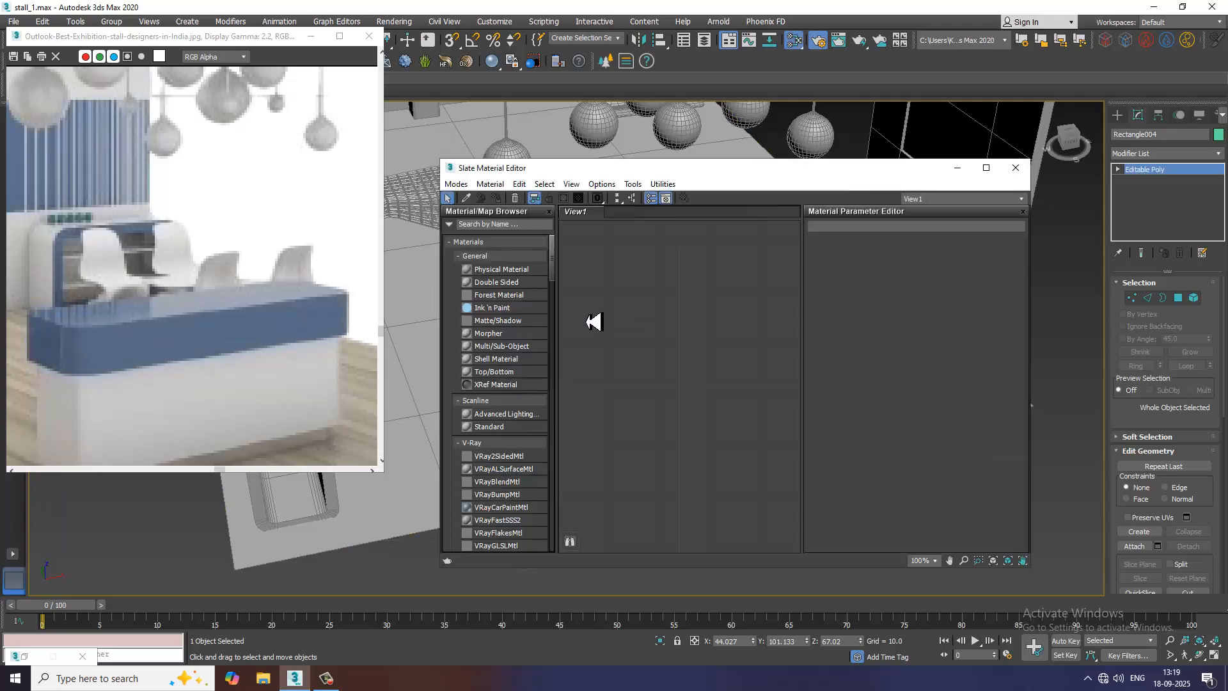
{"action": "scroll", "coordinate": [522, 405], "scroll_direction": "down", "scroll_amount": 4}
{"action": "left_click", "coordinate": [494, 472]}
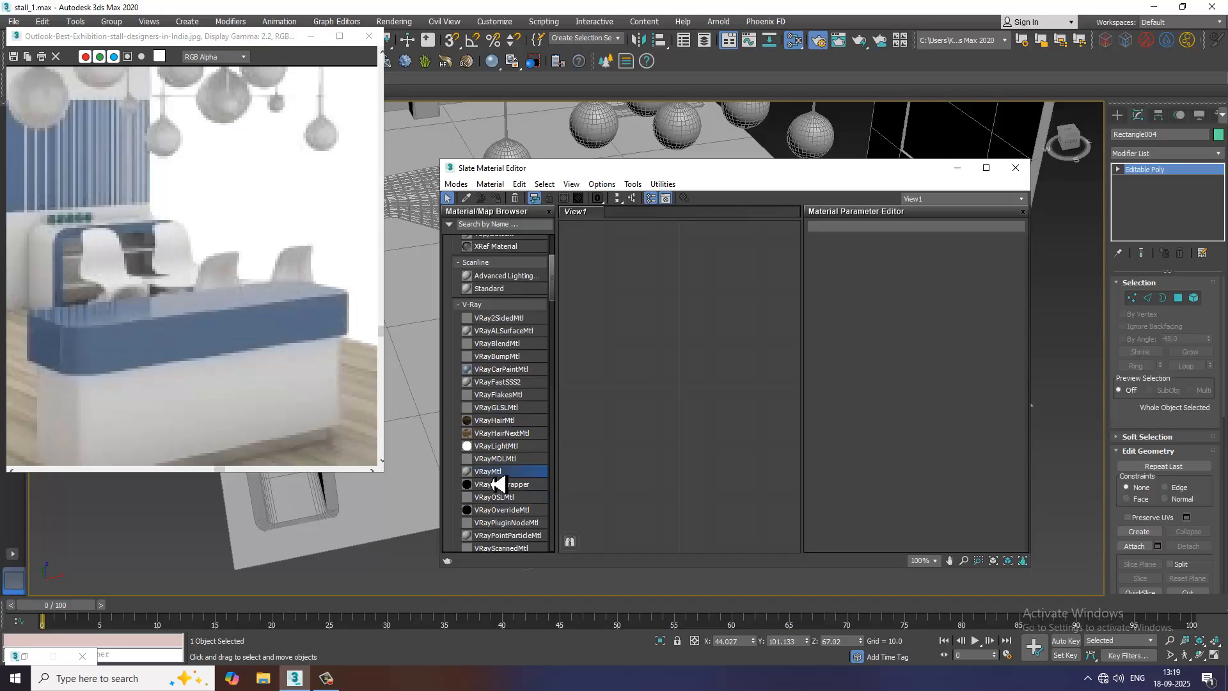
{"action": "left_click_drag", "start_coordinate": [679, 356], "coordinate": [682, 343]}
{"action": "double_click", "coordinate": [682, 342]}
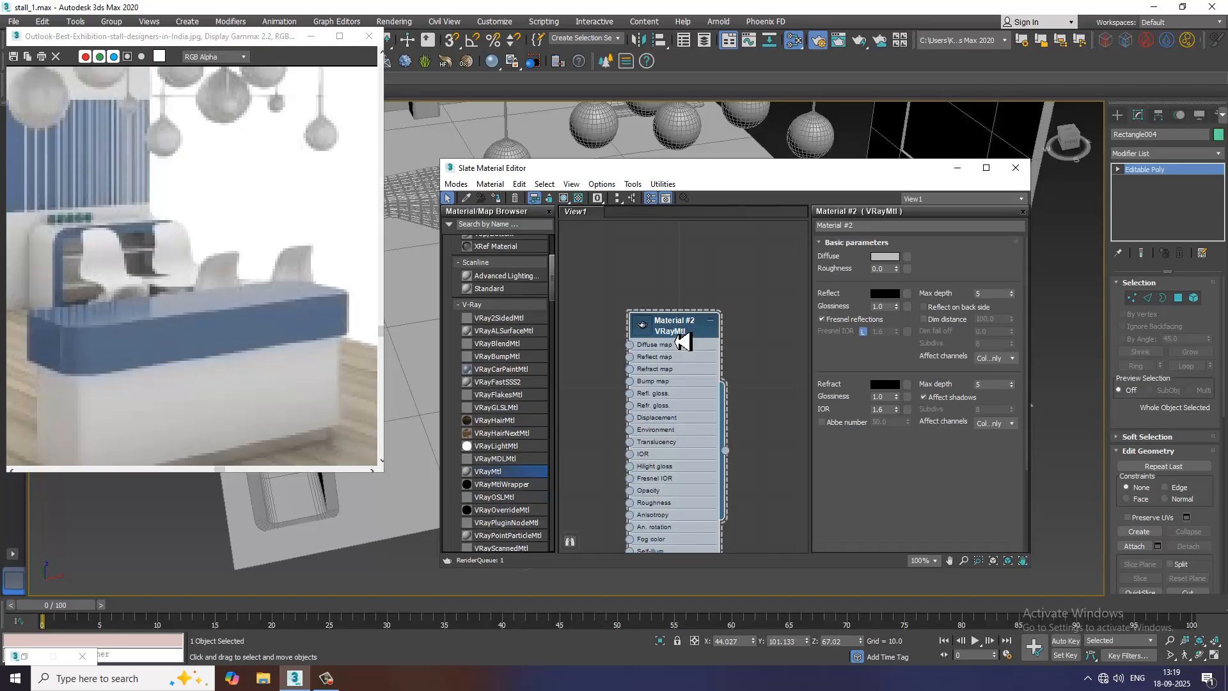
{"action": "left_click", "coordinate": [858, 227]}
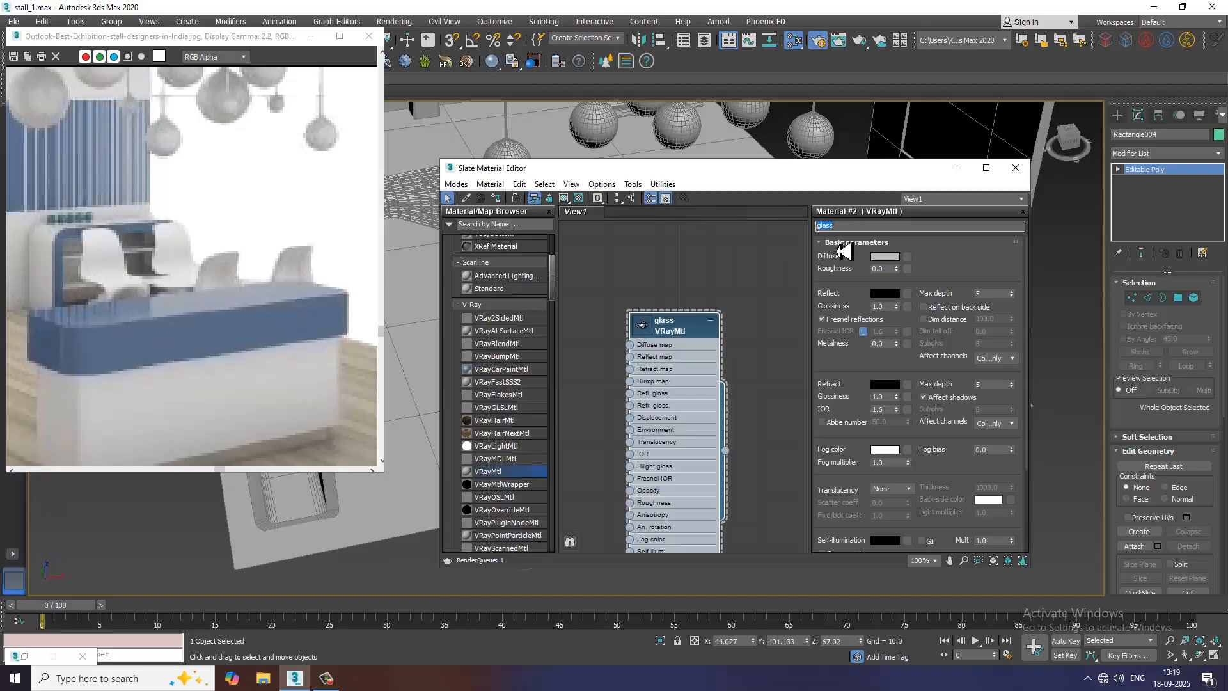
{"action": "left_click", "coordinate": [962, 271]}
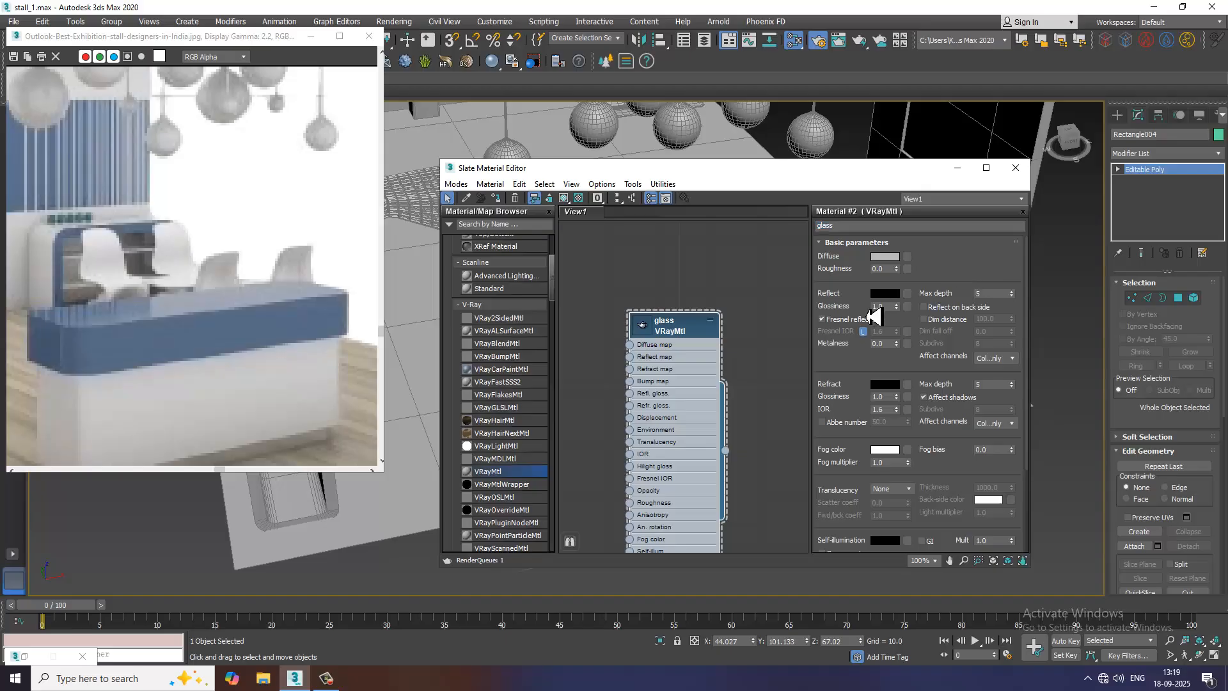
- Set the glass material's refraction color to pure white, with RGB values of 255
{"action": "left_click", "coordinate": [888, 385]}
{"action": "left_click_drag", "start_coordinate": [379, 120], "coordinate": [384, 186]}
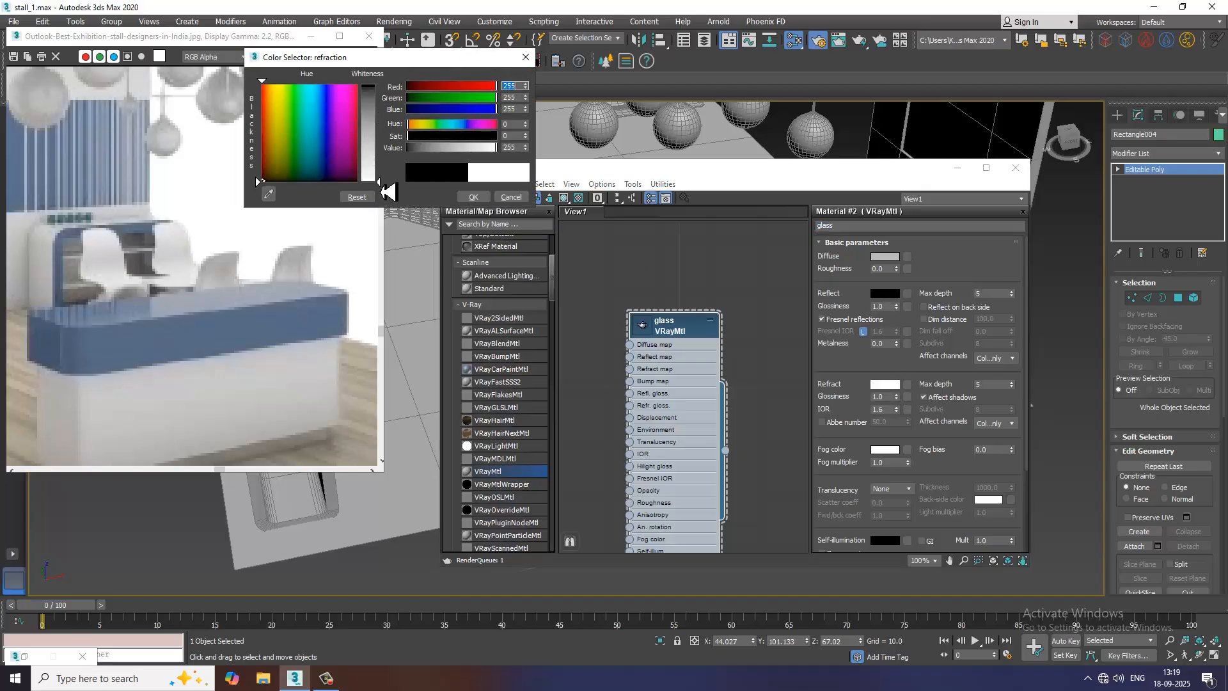
{"action": "left_click", "coordinate": [474, 197]}
- Set the glass material's reflection to dark grey and assign the material to the countertop slab
{"action": "left_click", "coordinate": [886, 294]}
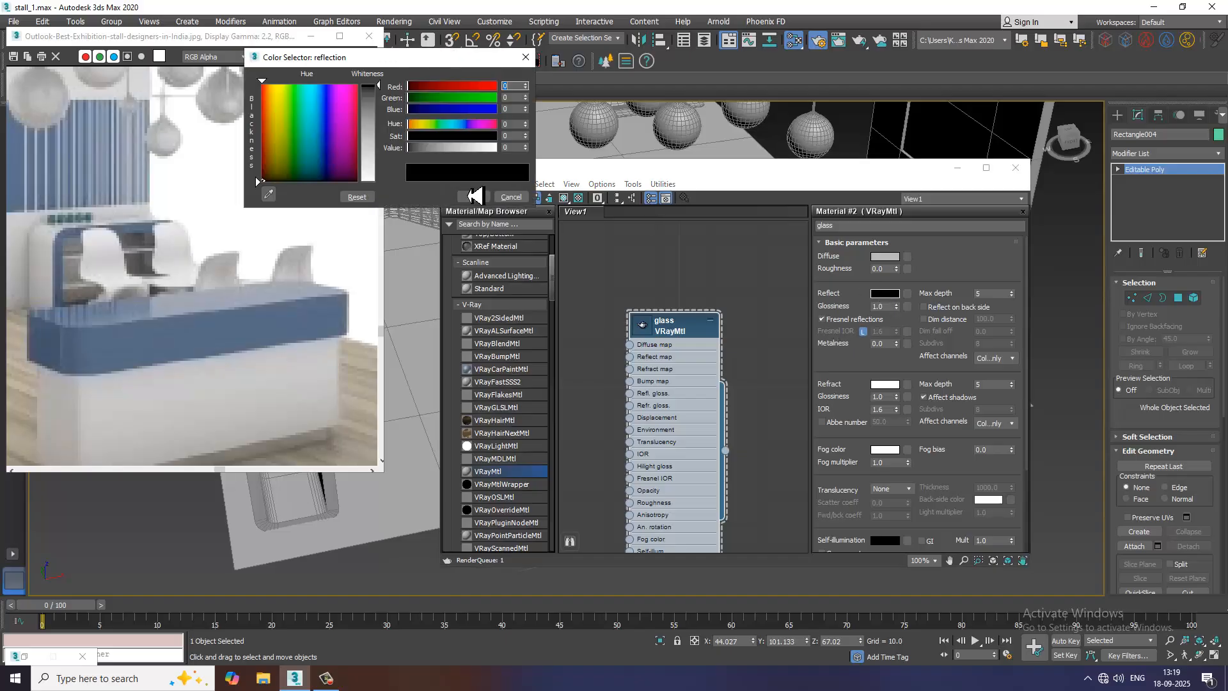
{"action": "left_click_drag", "start_coordinate": [382, 92], "coordinate": [384, 115]}
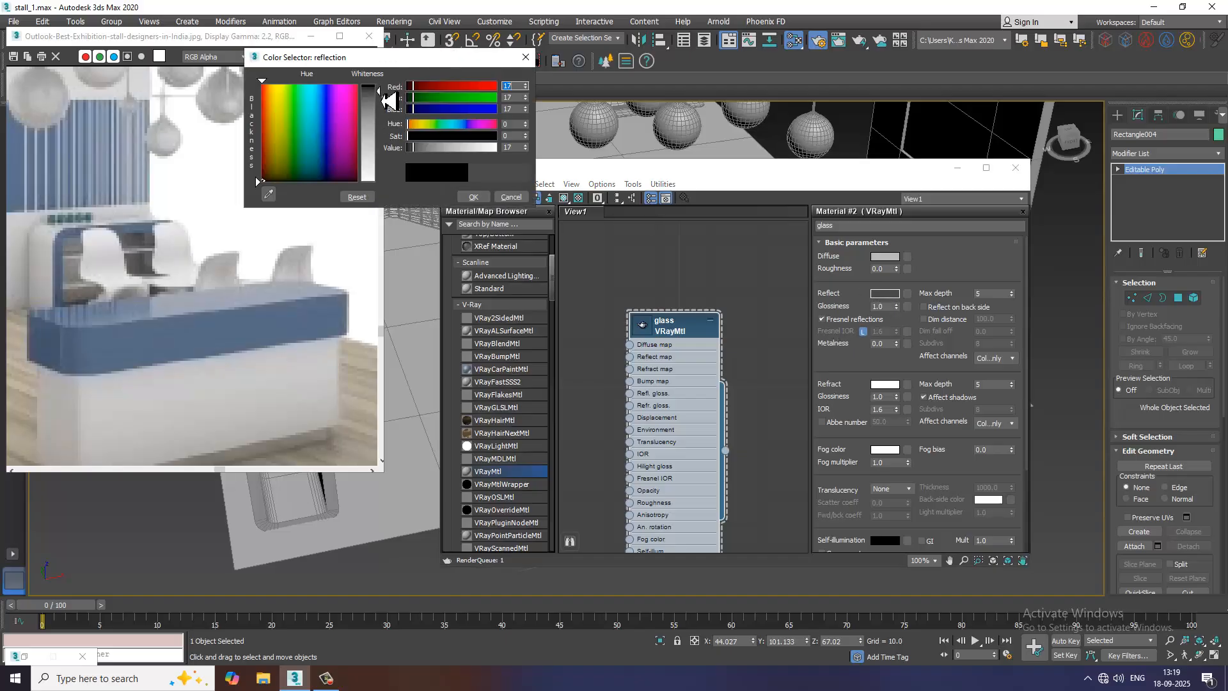
{"action": "left_click", "coordinate": [473, 197]}
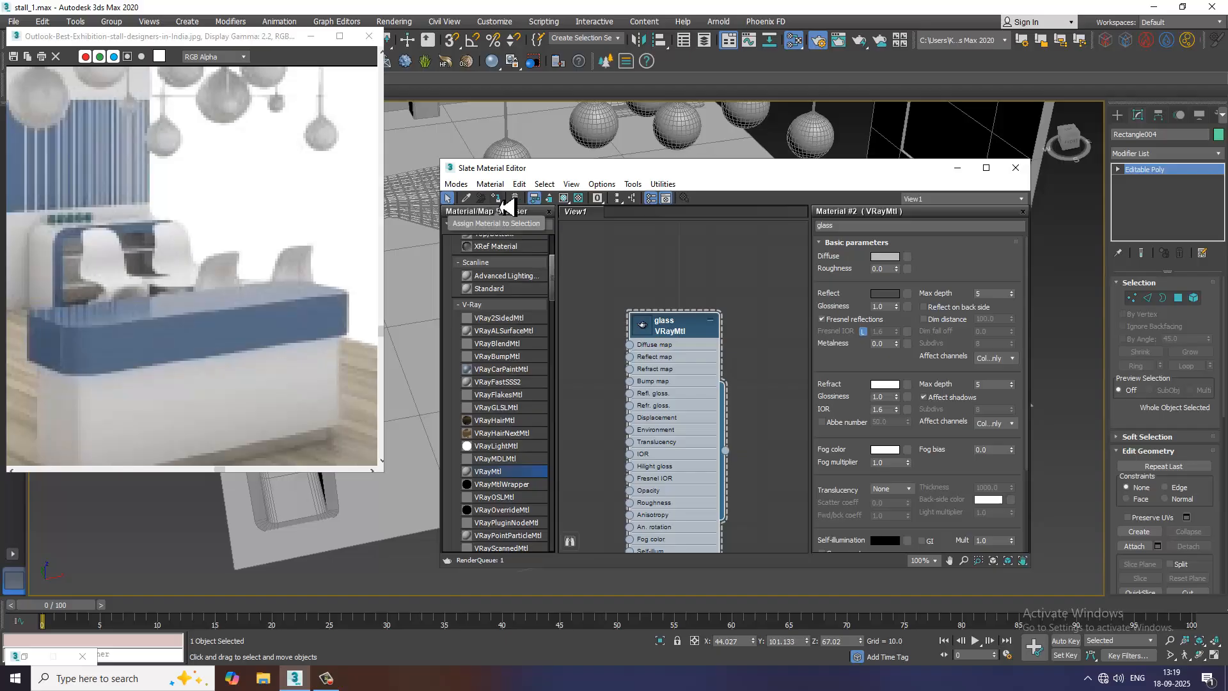
{"action": "left_click", "coordinate": [958, 168]}
{"action": "left_click", "coordinate": [926, 483]}
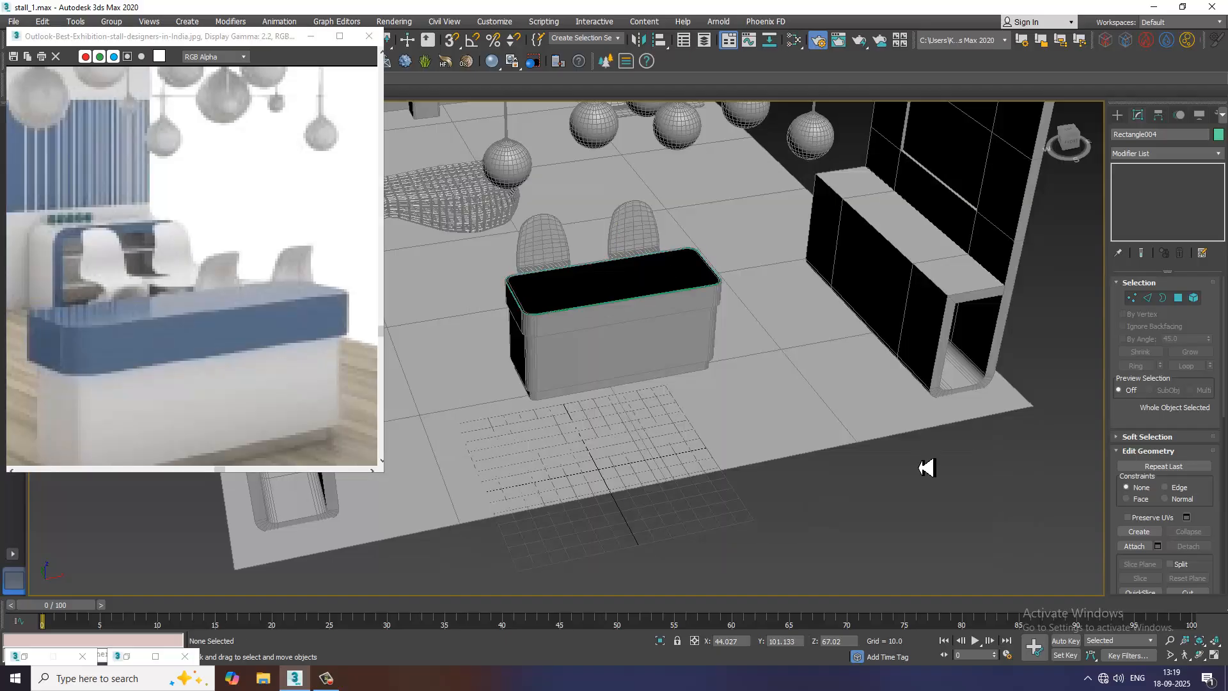
- Select all polygons of the reception counter's recessed base plinth, using the Front view
{"action": "scroll", "coordinate": [562, 334], "scroll_direction": "up", "scroll_amount": 5}
{"action": "middle_click_drag", "start_coordinate": [650, 305], "coordinate": [676, 333]}
{"action": "left_click", "coordinate": [649, 368]}
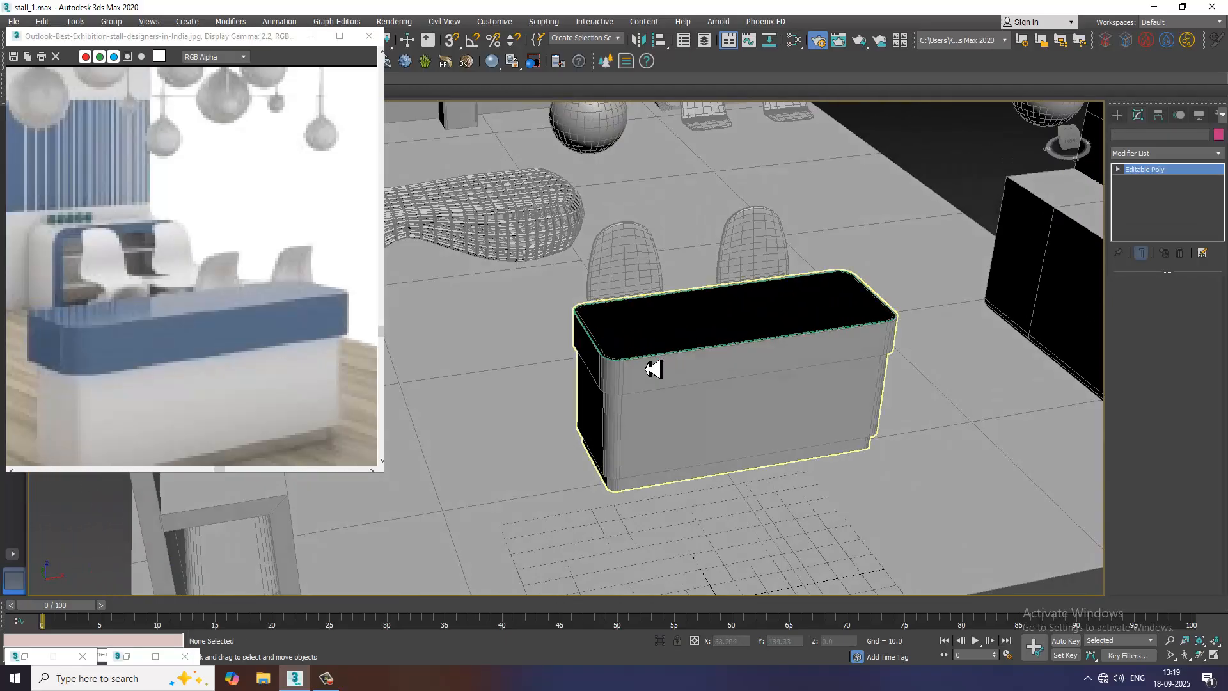
{"action": "key", "text": "alt+w"}
{"action": "right_click", "coordinate": [821, 233]}
{"action": "key", "text": "alt+w"}
{"action": "middle_click_drag", "start_coordinate": [918, 262], "coordinate": [850, 307]}
{"action": "scroll", "coordinate": [306, 387], "scroll_direction": "down", "scroll_amount": 3}
{"action": "scroll", "coordinate": [306, 387], "scroll_direction": "up", "scroll_amount": 5}
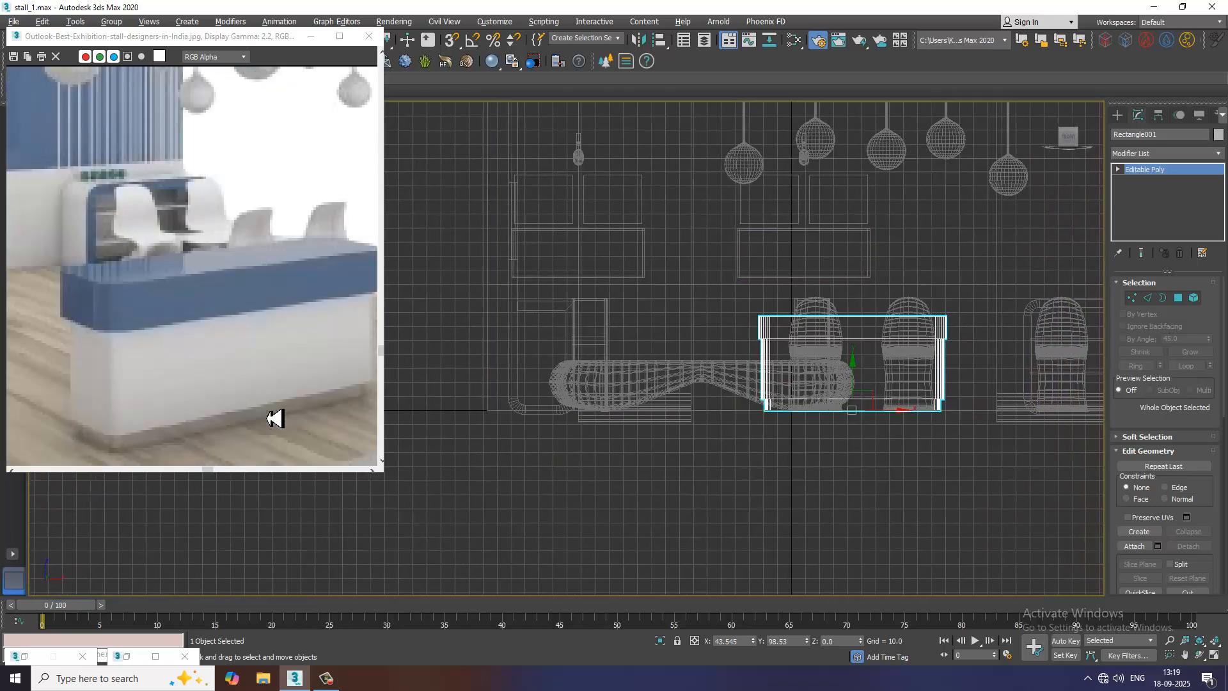
{"action": "left_click", "coordinate": [1177, 299]}
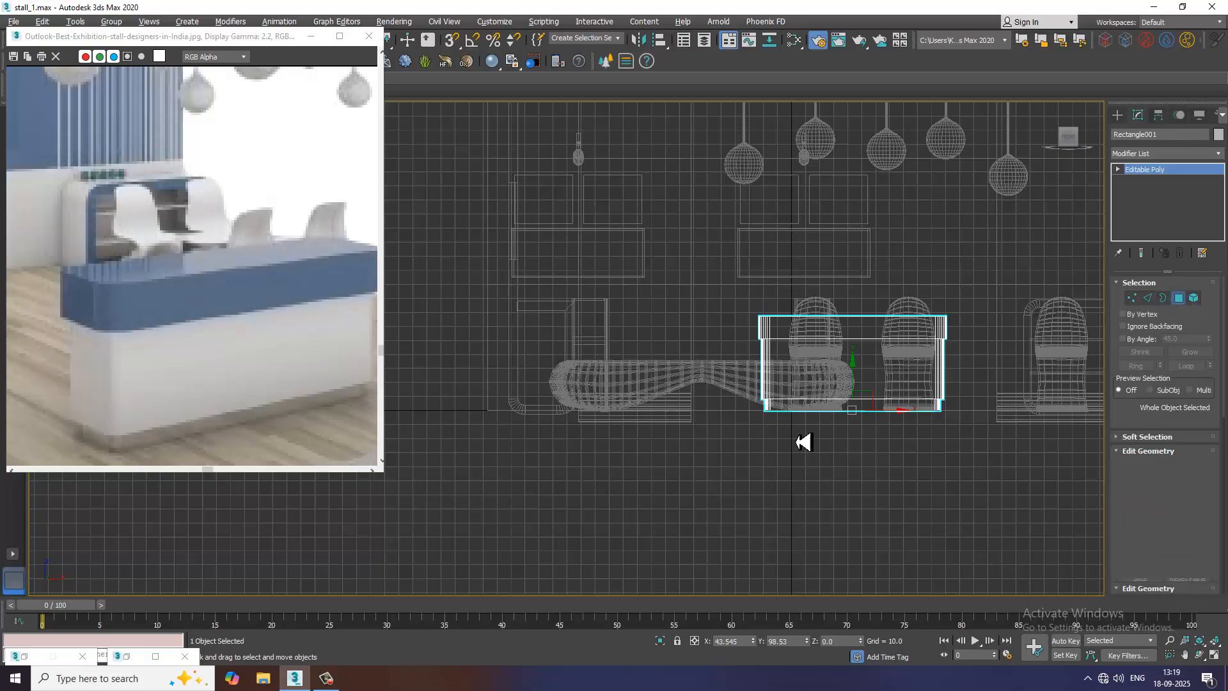
{"action": "middle_click_drag", "start_coordinate": [780, 470], "coordinate": [670, 471]}
{"action": "key", "text": "ctrl+Page_Up"}
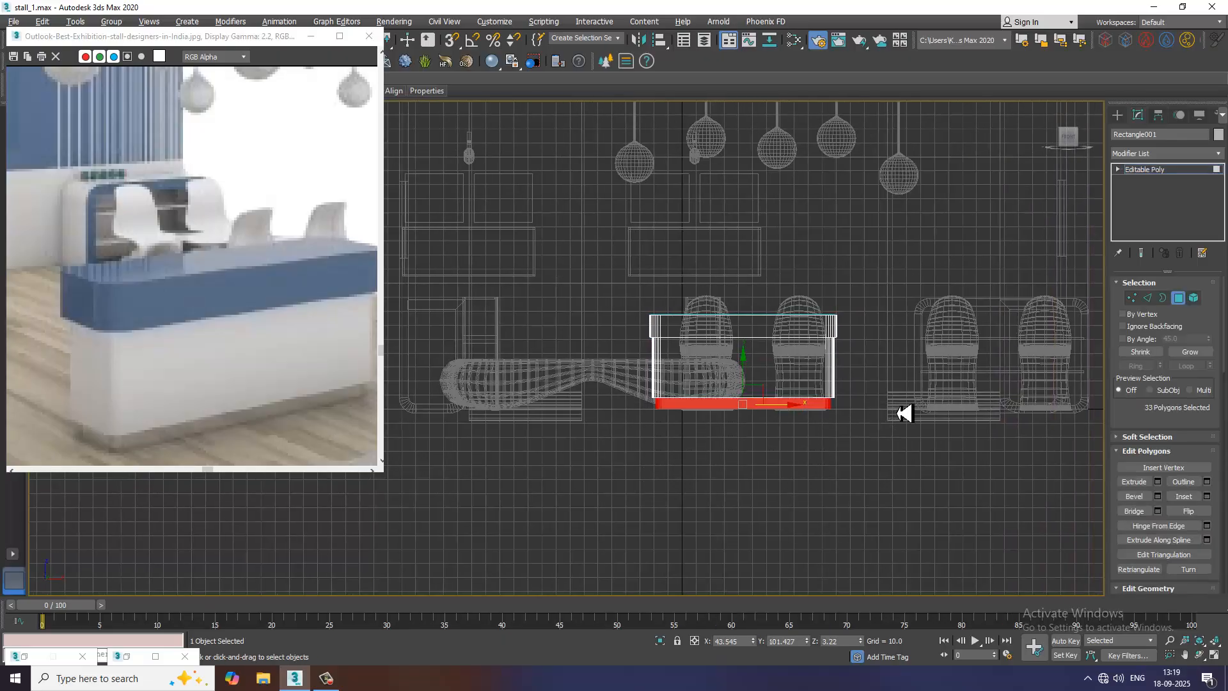
{"action": "key", "text": "alt+w"}
{"action": "middle_click", "coordinate": [854, 472]}
{"action": "key", "text": "alt+w"}
{"action": "middle_click_drag", "start_coordinate": [855, 471], "coordinate": [784, 444], "text": "alt"}
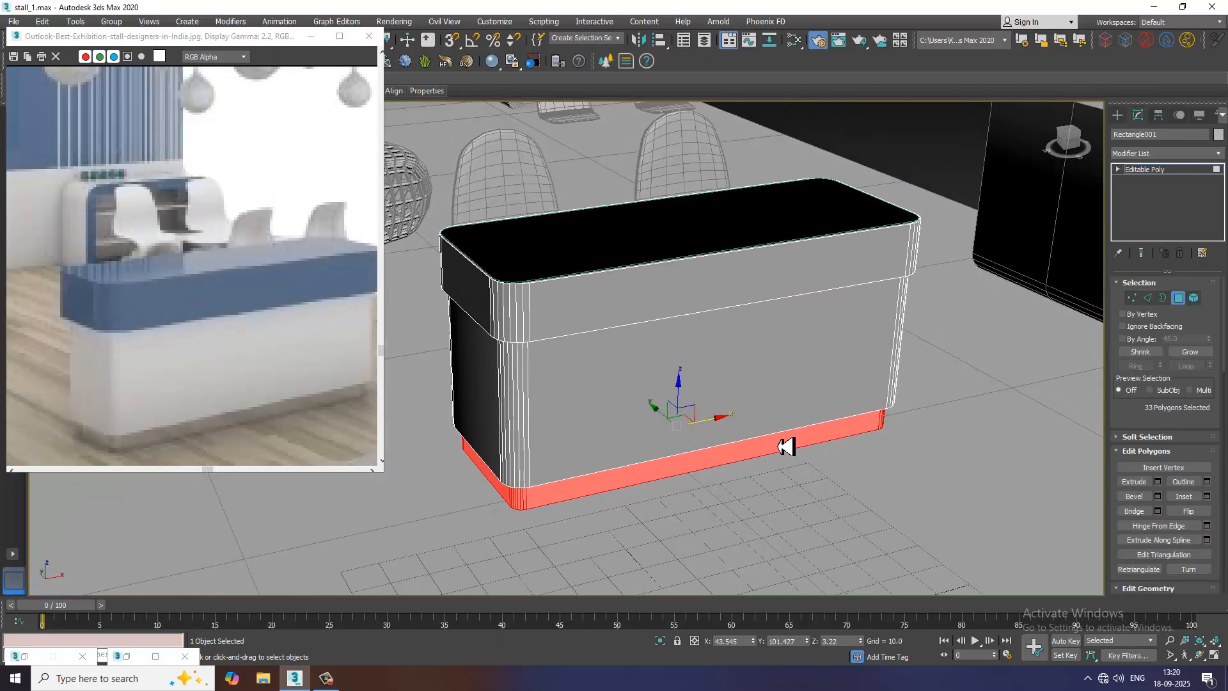
- Create a second VRayMtl material below the glass node and open its parameters
{"action": "key", "text": "m"}
{"action": "middle_click_drag", "start_coordinate": [711, 474], "coordinate": [712, 356]}
{"action": "middle_click_drag", "start_coordinate": [682, 485], "coordinate": [734, 401]}
{"action": "middle_click_drag", "start_coordinate": [679, 471], "coordinate": [696, 414]}
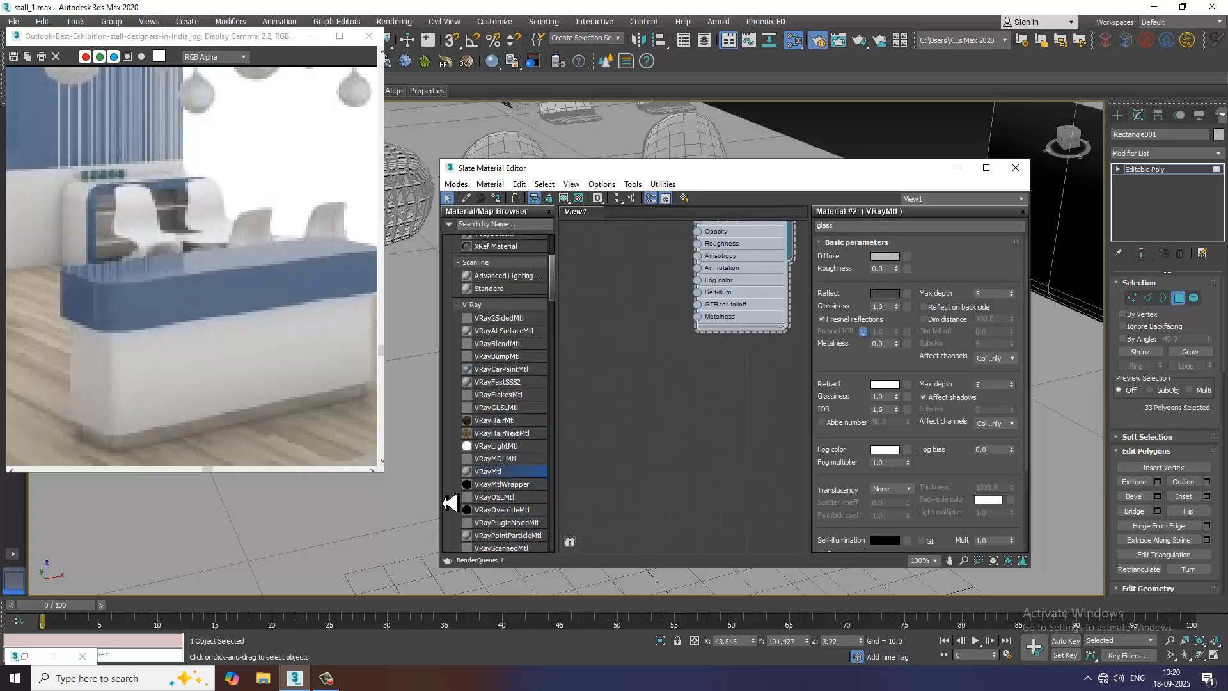
{"action": "left_click_drag", "start_coordinate": [687, 437], "coordinate": [691, 412]}
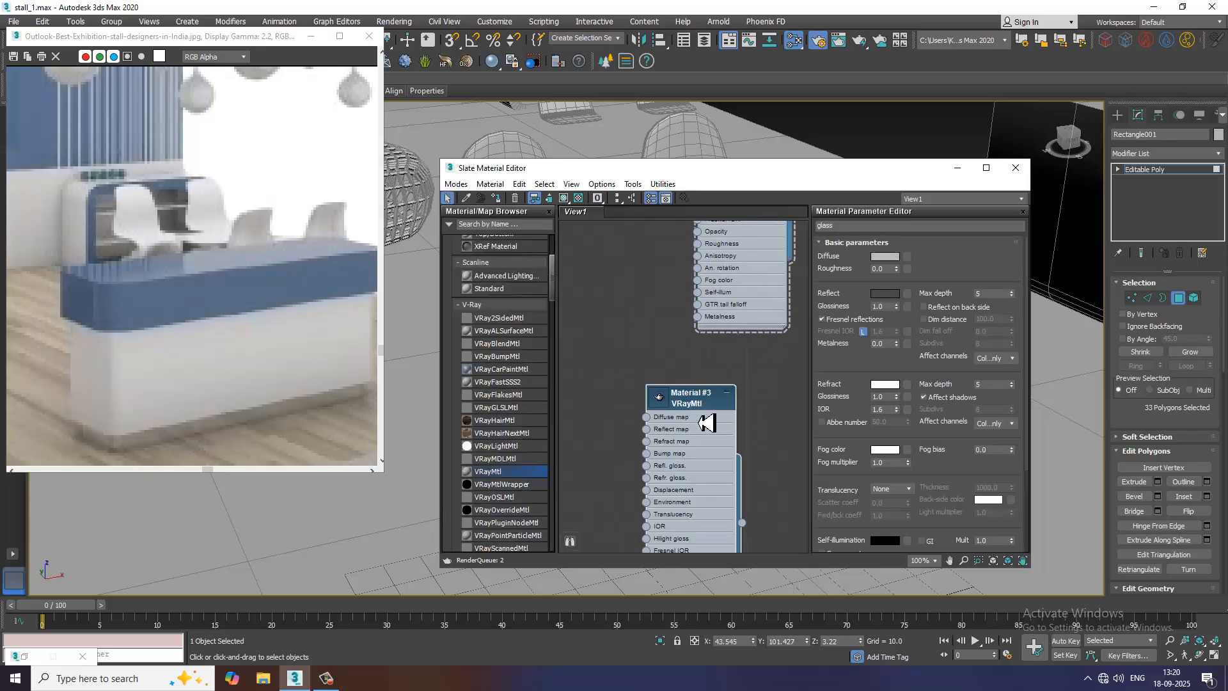
{"action": "double_click", "coordinate": [707, 423]}
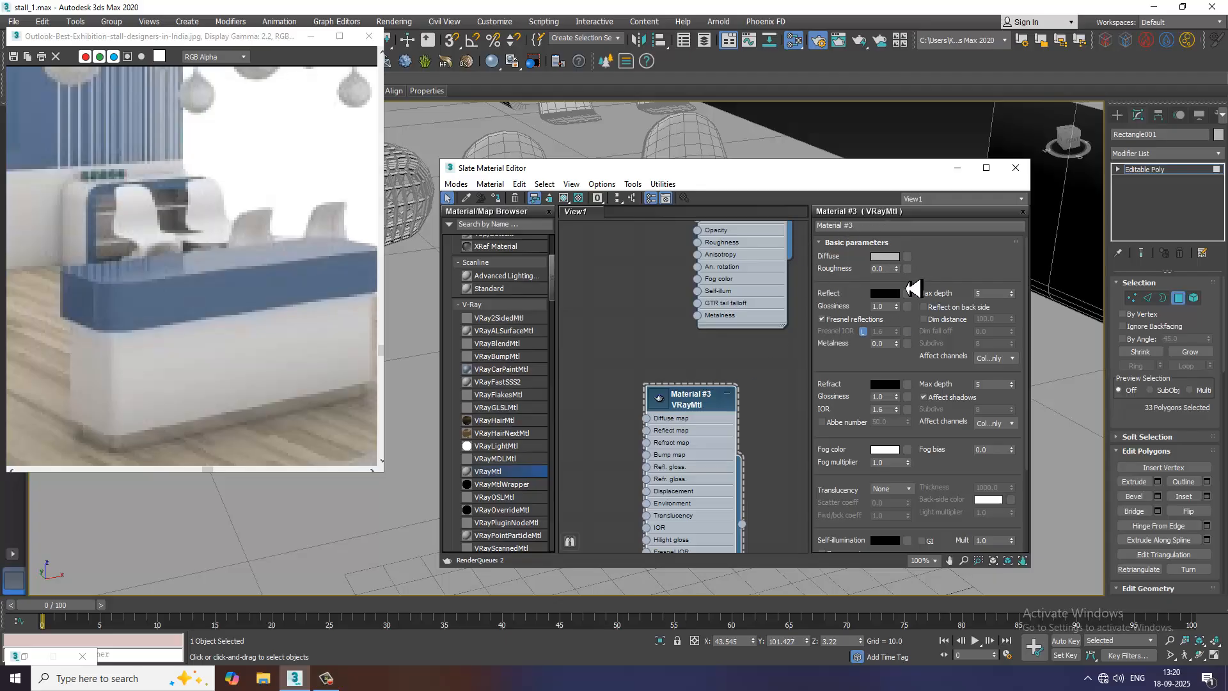
- Give the new material a white reflection with 0.76 glossiness and an unlocked Fresnel IOR of 8.59
{"action": "left_click", "coordinate": [894, 295]}
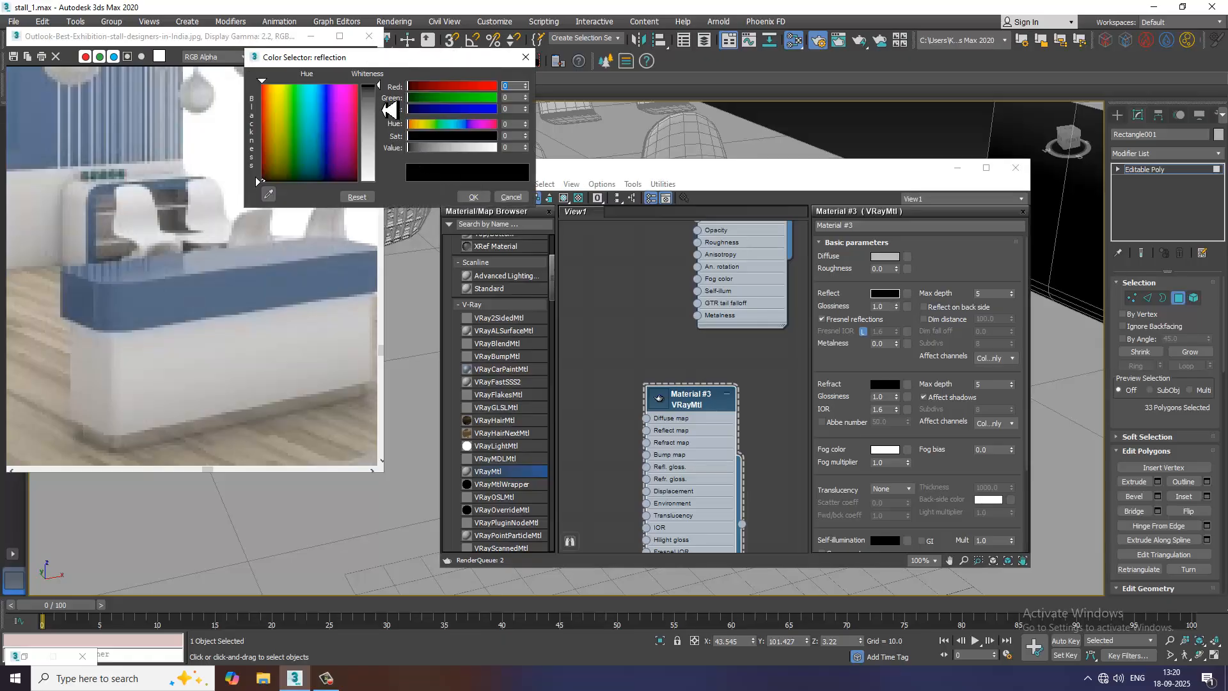
{"action": "left_click_drag", "start_coordinate": [390, 138], "coordinate": [392, 141]}
{"action": "left_click", "coordinate": [478, 197]}
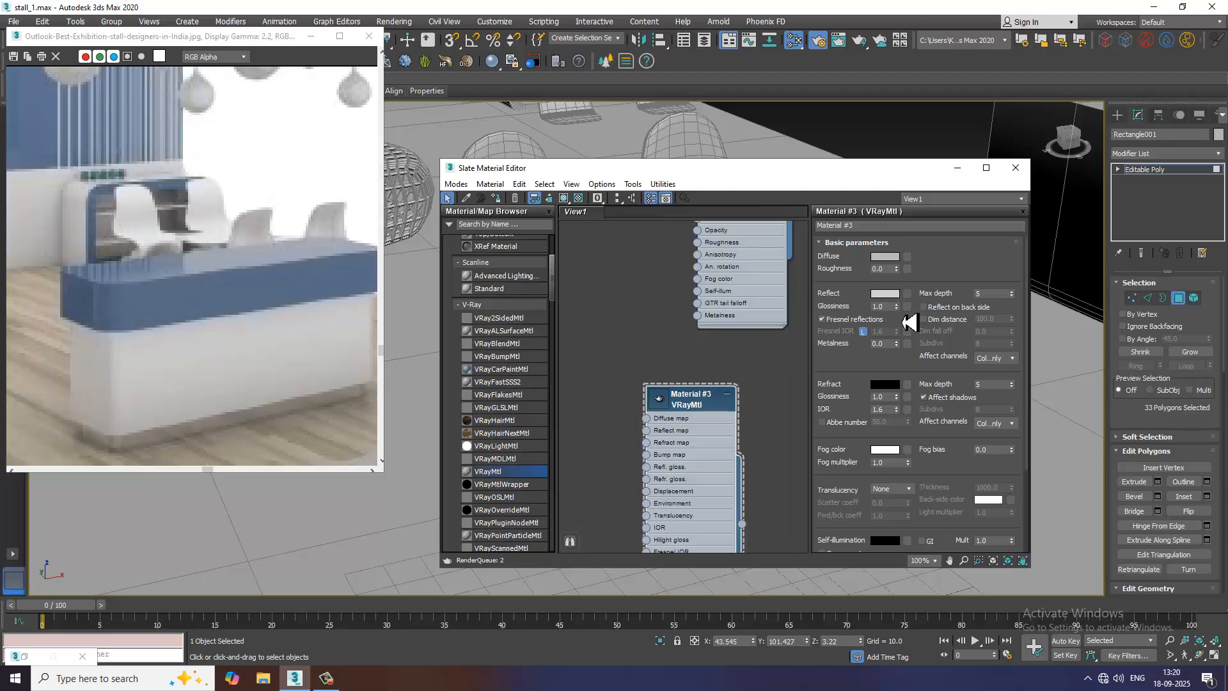
{"action": "left_click", "coordinate": [886, 294]}
{"action": "left_click_drag", "start_coordinate": [400, 134], "coordinate": [402, 190]}
{"action": "left_click", "coordinate": [474, 197]}
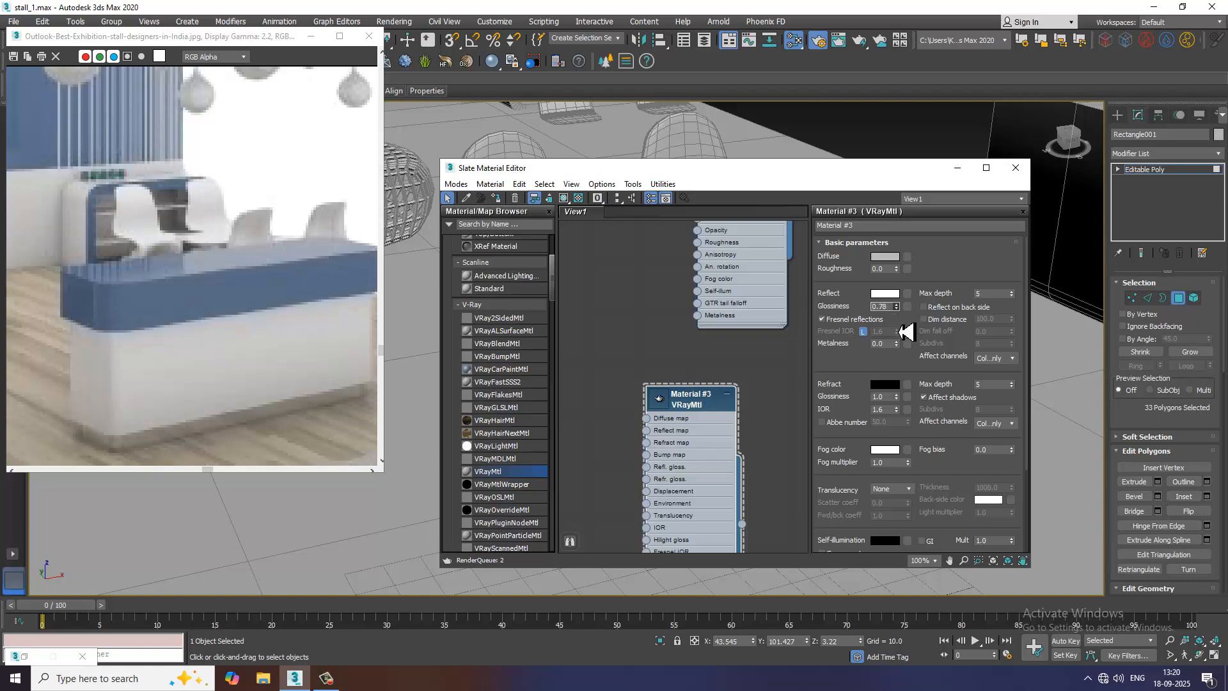
{"action": "left_click", "coordinate": [864, 332]}
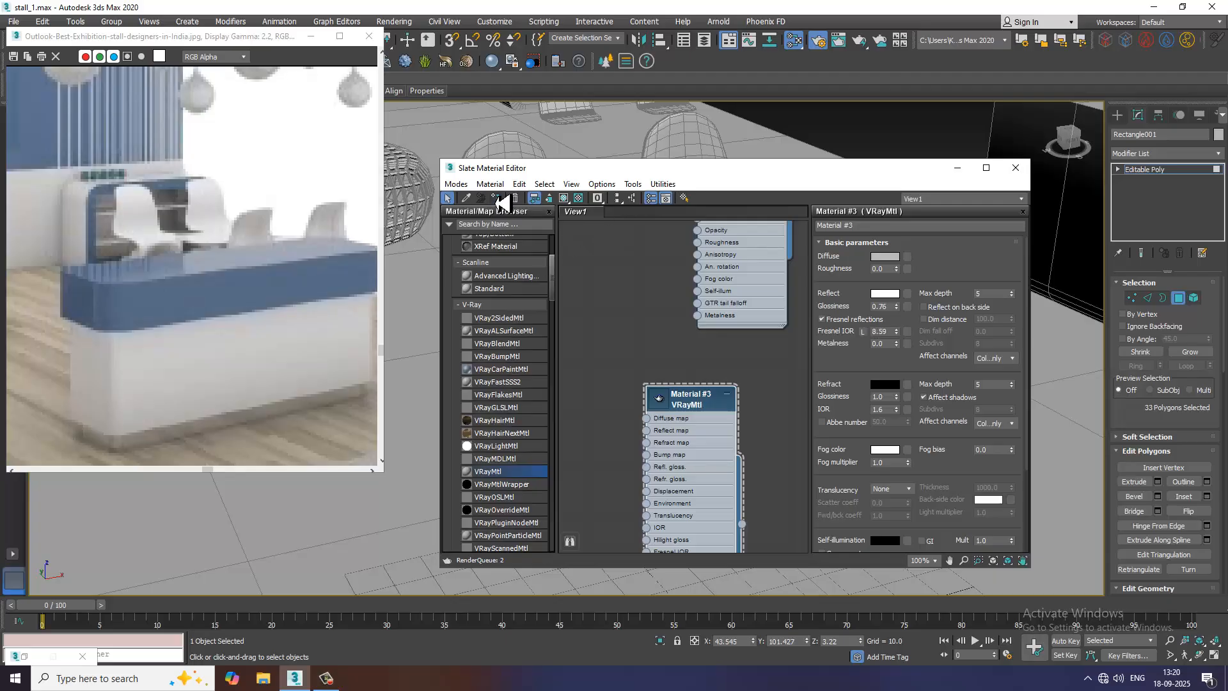
- Assign the reflective material to the counter's plinth polygons and enable its shaded display in the viewport
{"action": "left_click", "coordinate": [958, 168]}
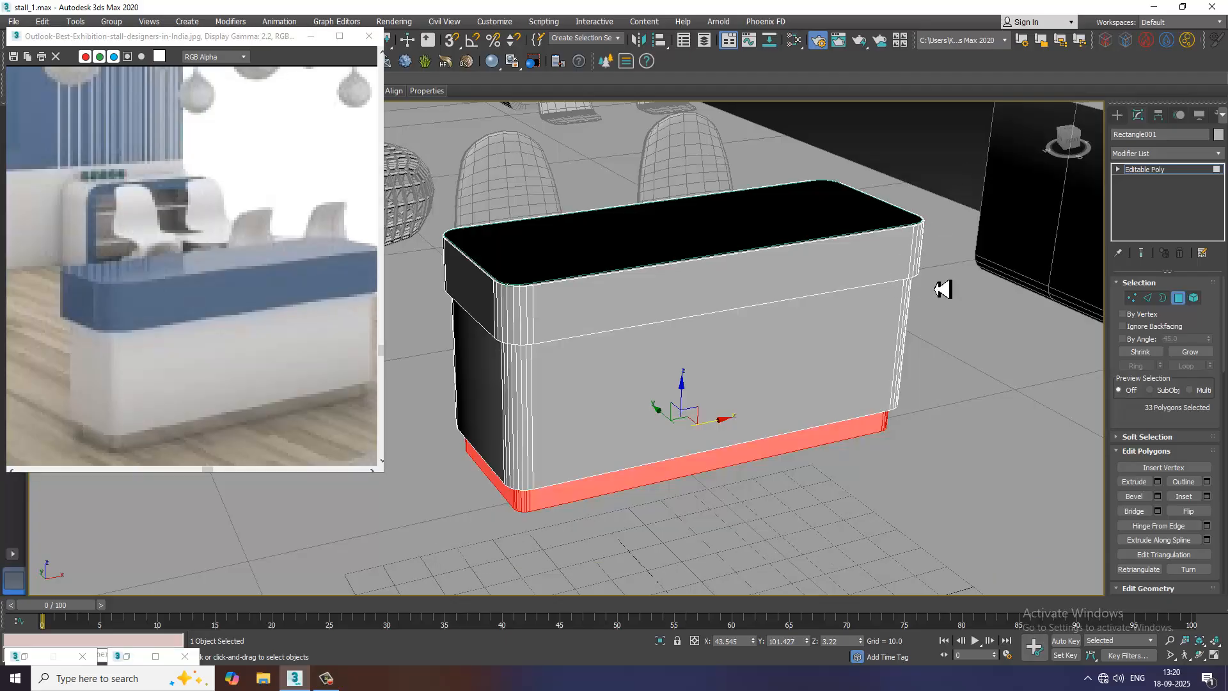
{"action": "left_click", "coordinate": [951, 364]}
{"action": "key", "text": "ctrl+z"}
{"action": "key", "text": "m"}
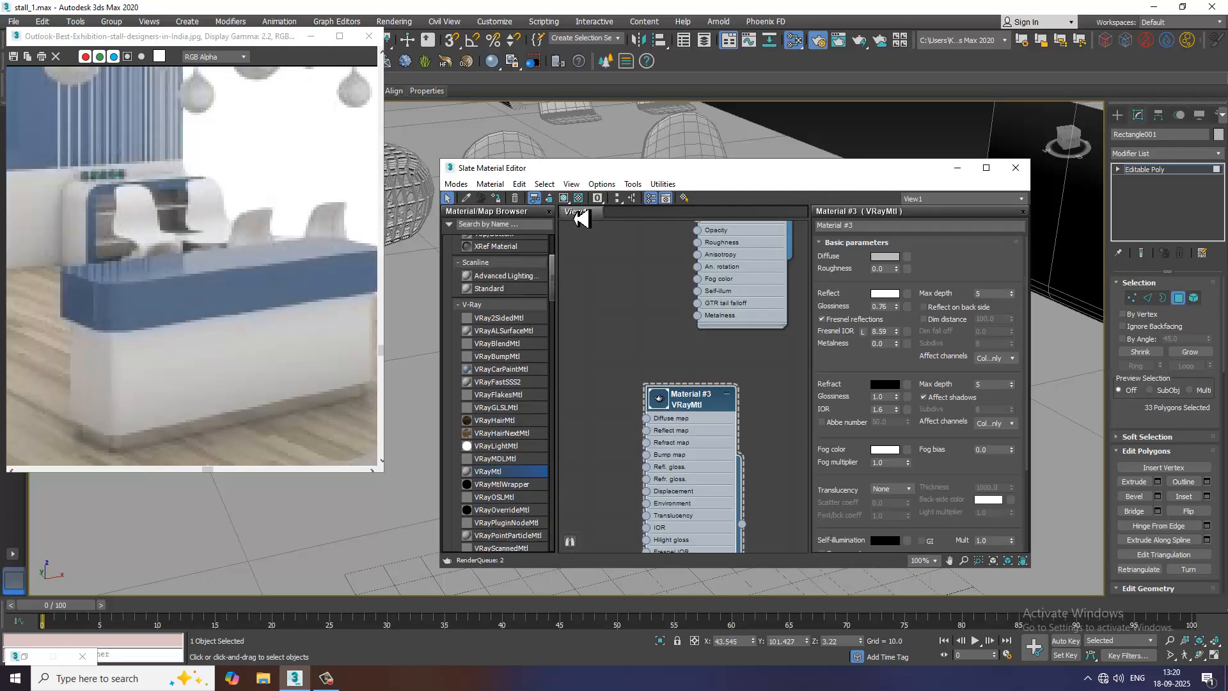
{"action": "left_click", "coordinate": [564, 198]}
{"action": "left_click", "coordinate": [959, 171]}
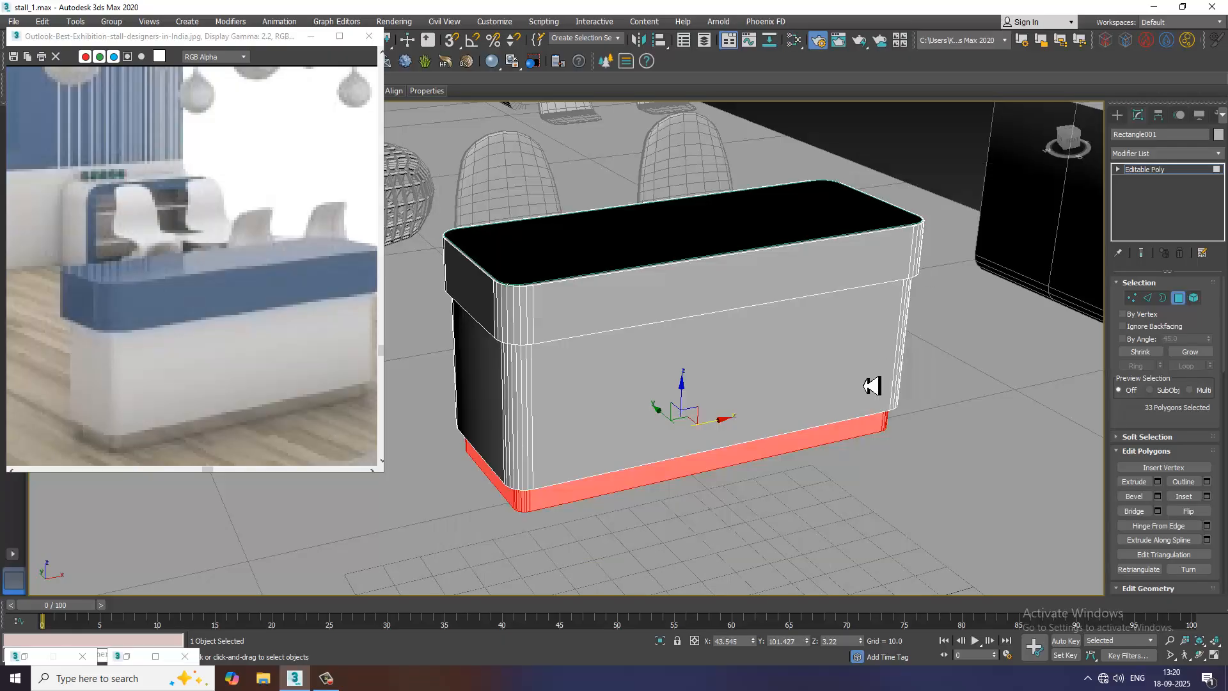
- Select all polygons of the reception counter's middle body, between the upper band and the plinth
{"action": "scroll", "coordinate": [829, 446], "scroll_direction": "down", "scroll_amount": 2}
{"action": "middle_click_drag", "start_coordinate": [648, 401], "coordinate": [592, 373], "text": "alt"}
{"action": "left_click", "coordinate": [593, 373]}
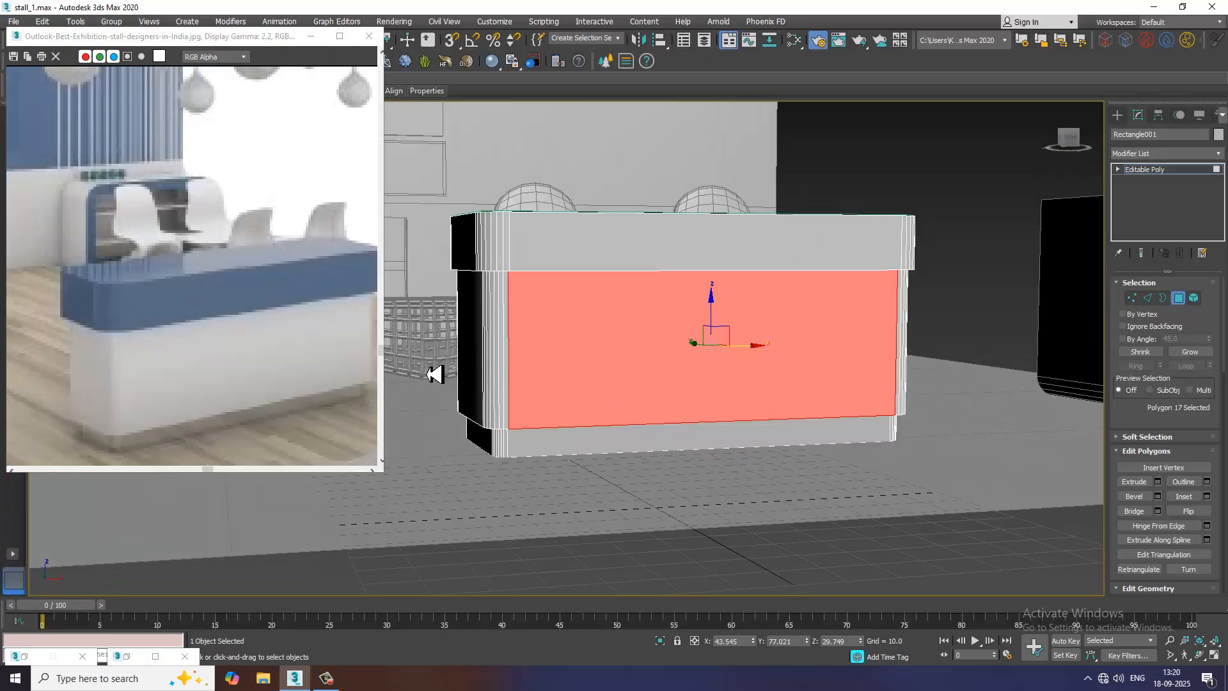
{"action": "left_click_drag", "start_coordinate": [983, 369], "coordinate": [962, 382]}
{"action": "mouse_move", "coordinate": [815, 405]}
{"action": "middle_mouse_down", "text": "alt"}
{"action": "mouse_move", "coordinate": [794, 381]}
{"action": "mouse_move", "coordinate": [808, 407]}
{"action": "mouse_move", "coordinate": [835, 410]}
{"action": "middle_mouse_up", "text": "alt"}
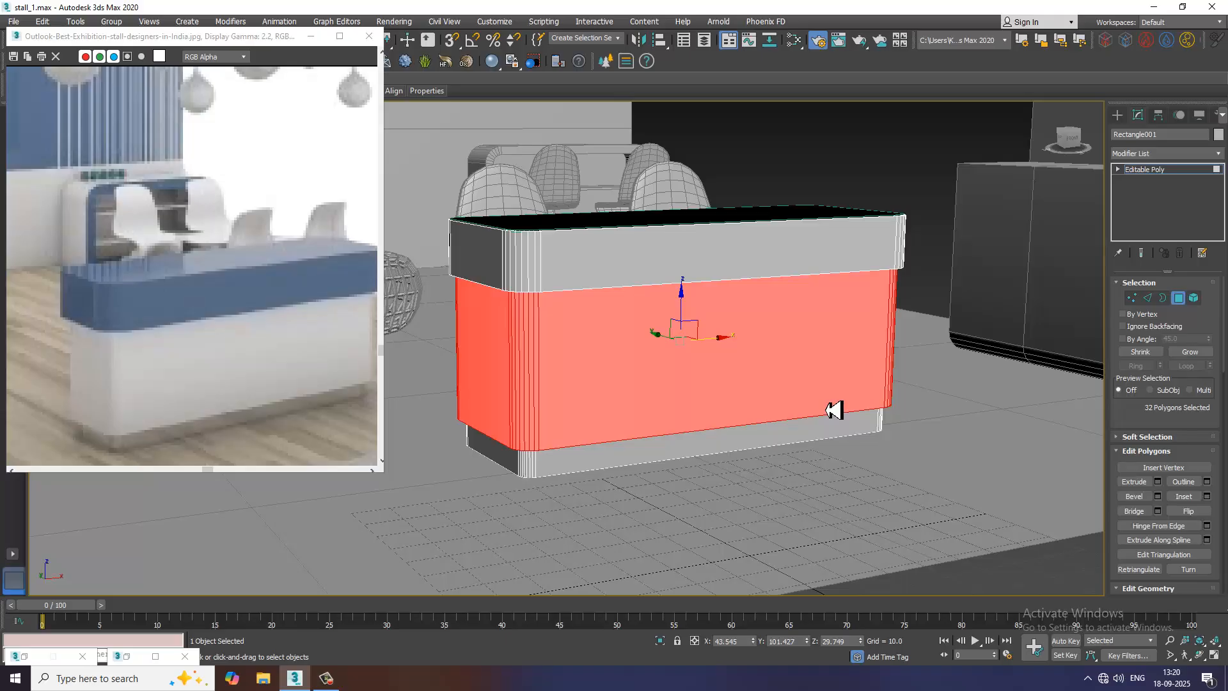
- Create a third VRayMtl material for the counter body and open its parameters
{"action": "key", "text": "m"}
{"action": "middle_click_drag", "start_coordinate": [741, 507], "coordinate": [698, 315]}
{"action": "left_click_drag", "start_coordinate": [730, 420], "coordinate": [726, 416]}
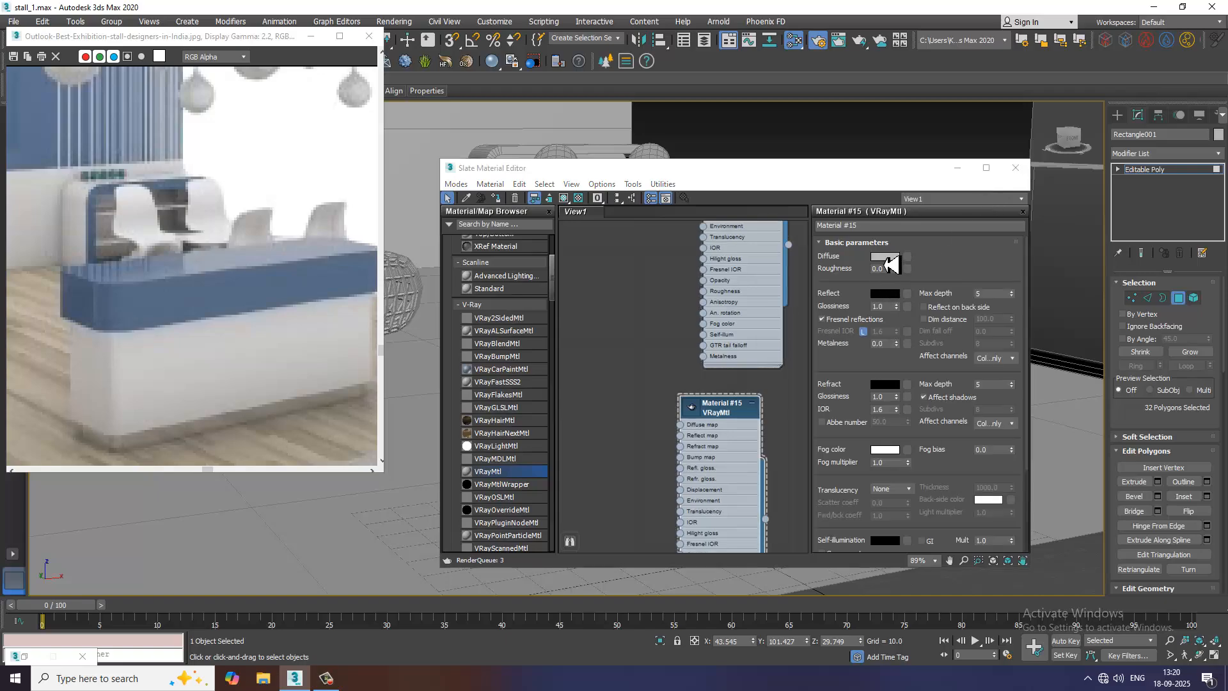
- Set the counter body material's diffuse color to near-white with RGB values of 252
{"action": "left_click", "coordinate": [885, 257]}
{"action": "left_click_drag", "start_coordinate": [371, 142], "coordinate": [377, 182]}
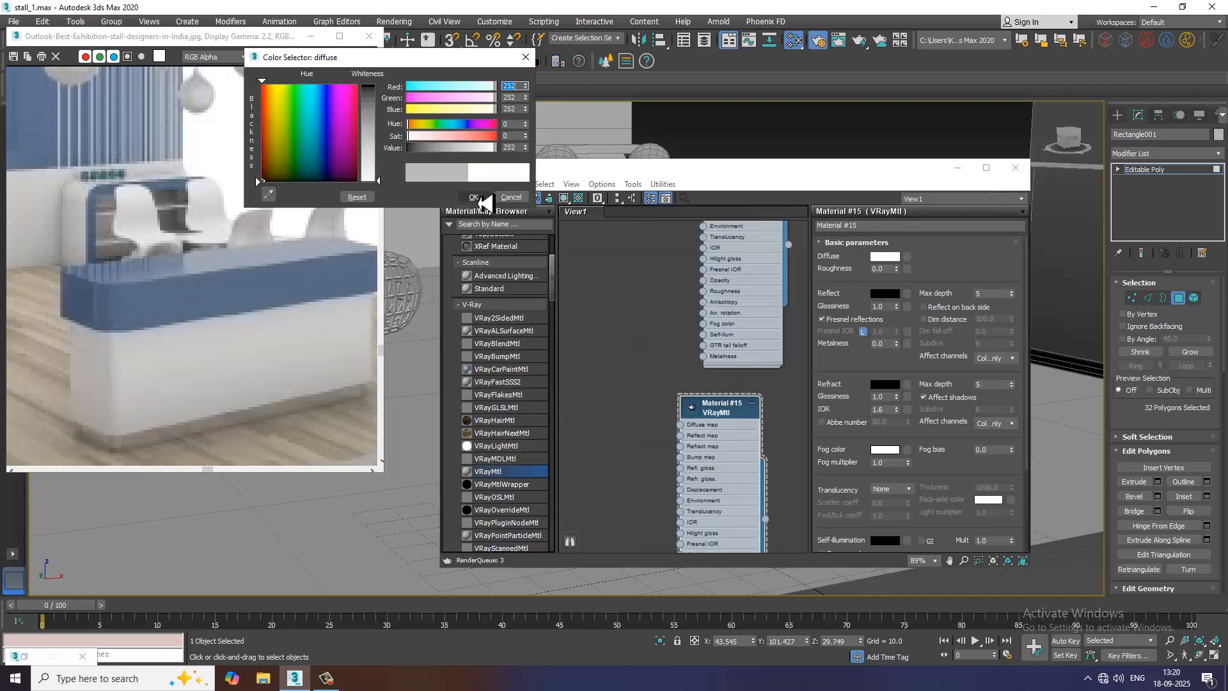
{"action": "left_click", "coordinate": [476, 197]}
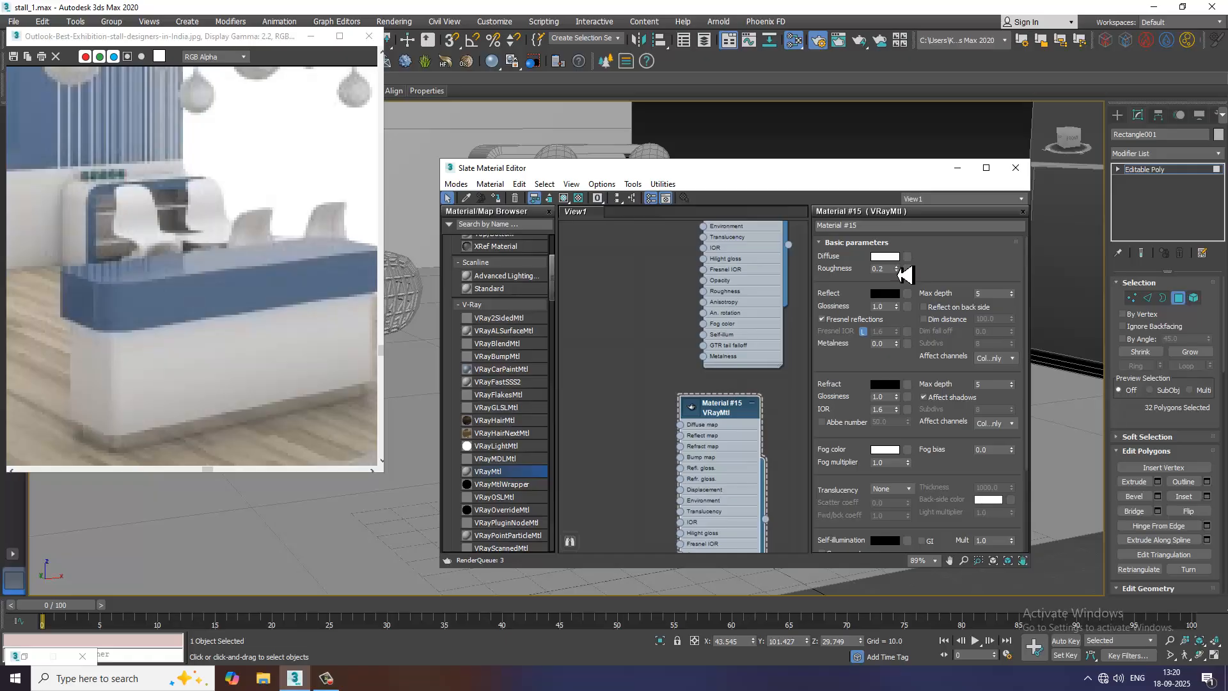
- Give the white material 0.4 roughness and a dark grey reflection of value 32, and assign it to the counter's body polygons
{"action": "left_click", "coordinate": [886, 294]}
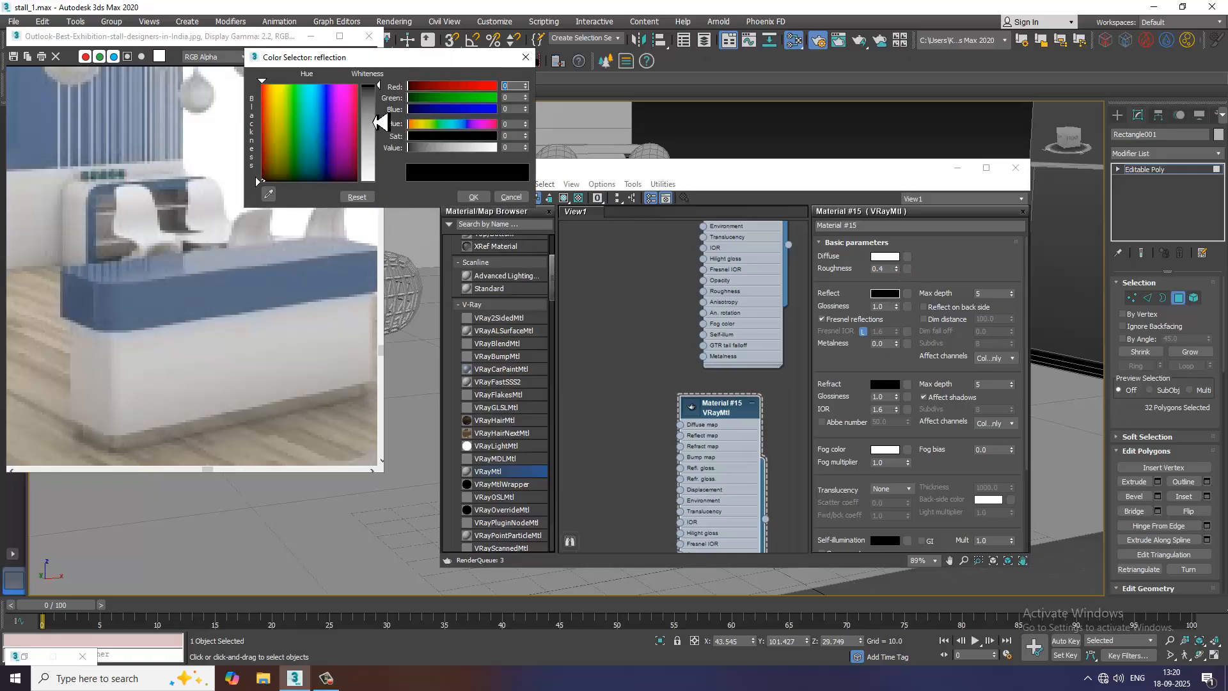
{"action": "left_click_drag", "start_coordinate": [382, 98], "coordinate": [388, 104]}
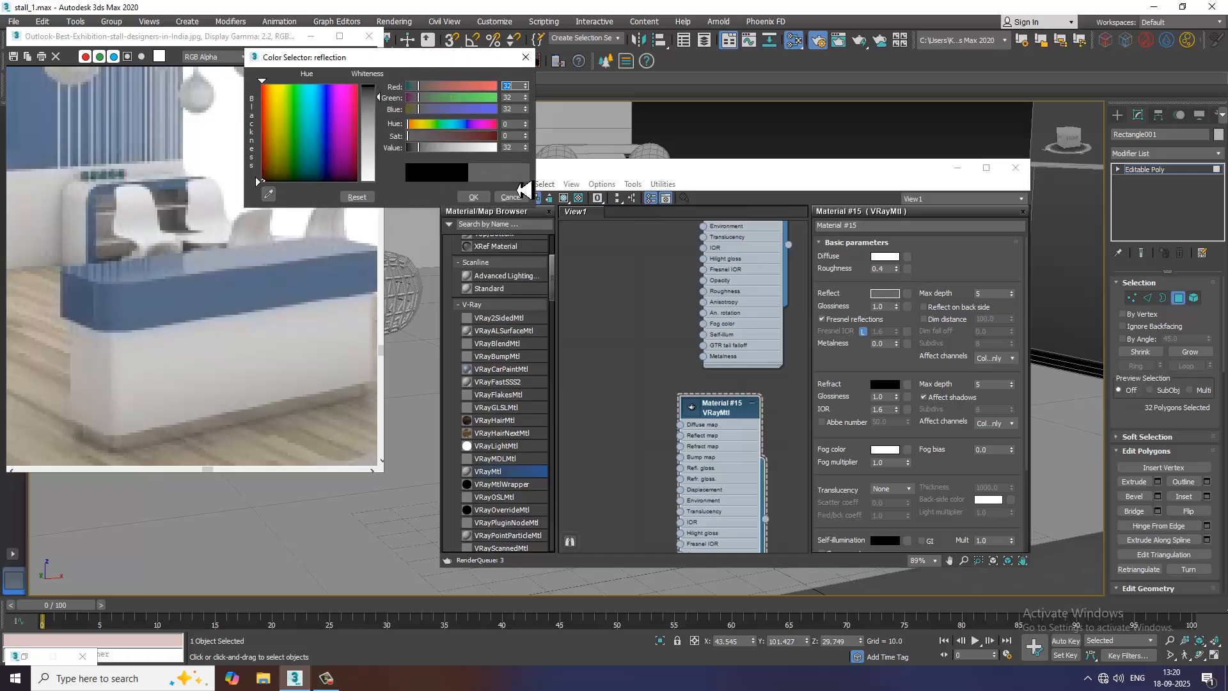
{"action": "left_click", "coordinate": [474, 197]}
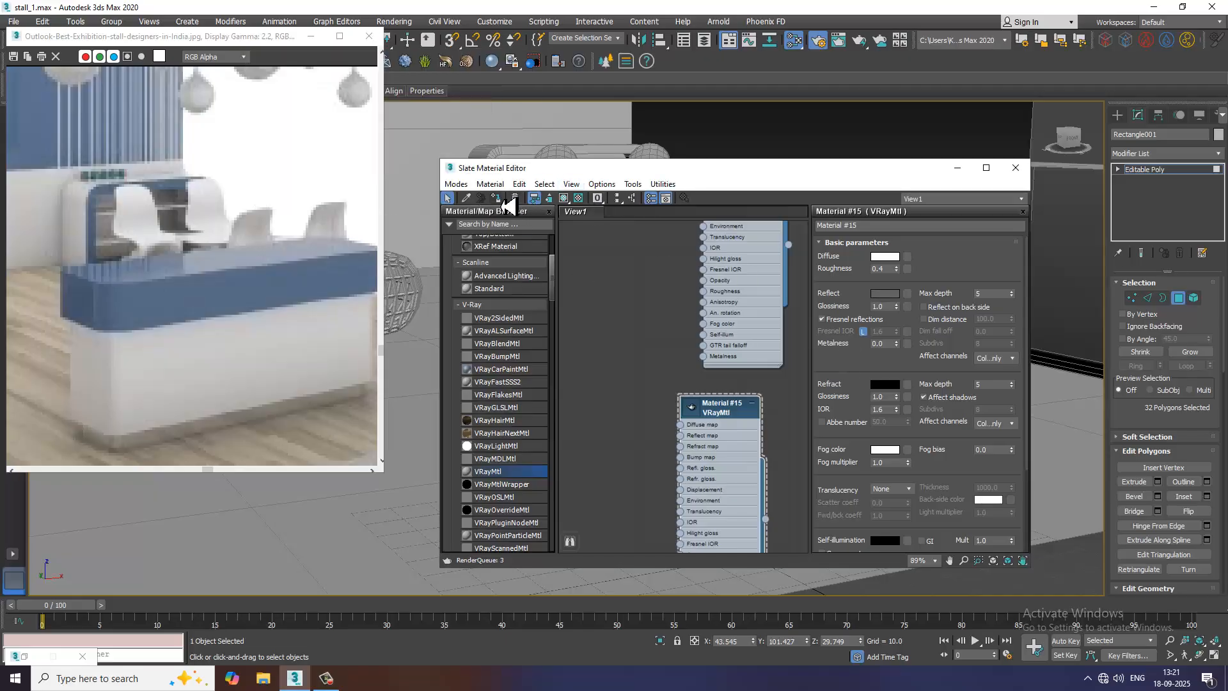
{"action": "left_click", "coordinate": [960, 169]}
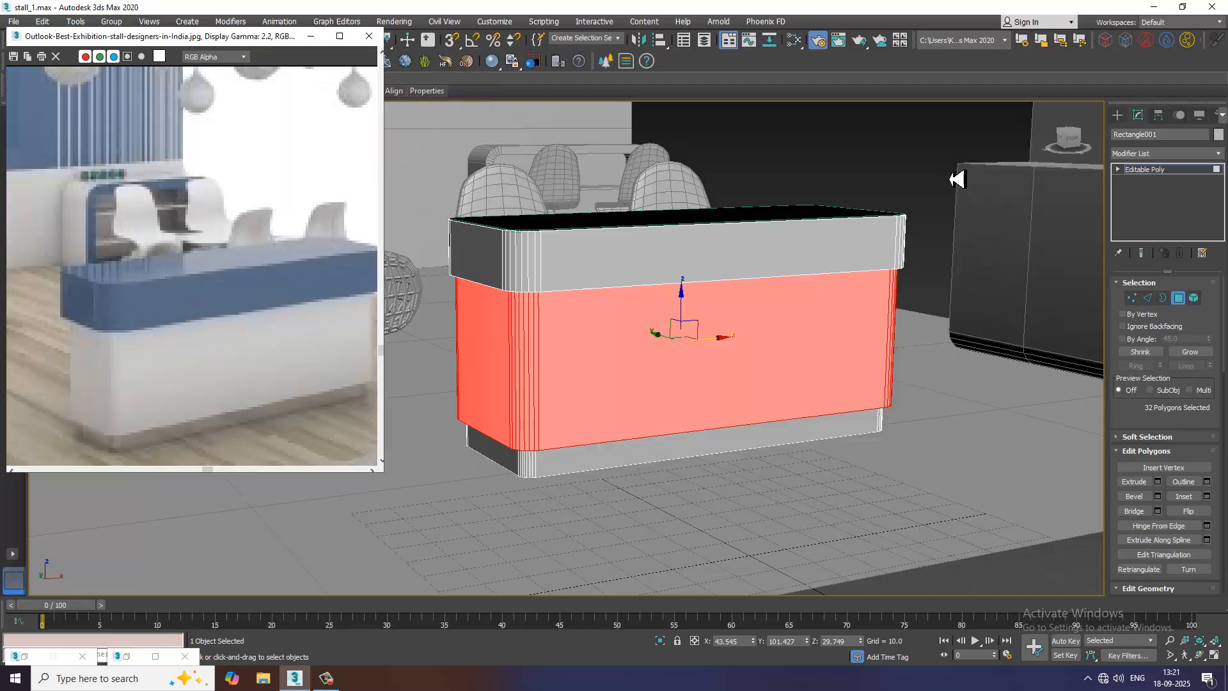
- Select only the polygons of the counter's upper band using the Front view, leaving the body and plinth out of the selection
{"action": "left_click", "coordinate": [949, 173]}
{"action": "key", "text": "alt+w"}
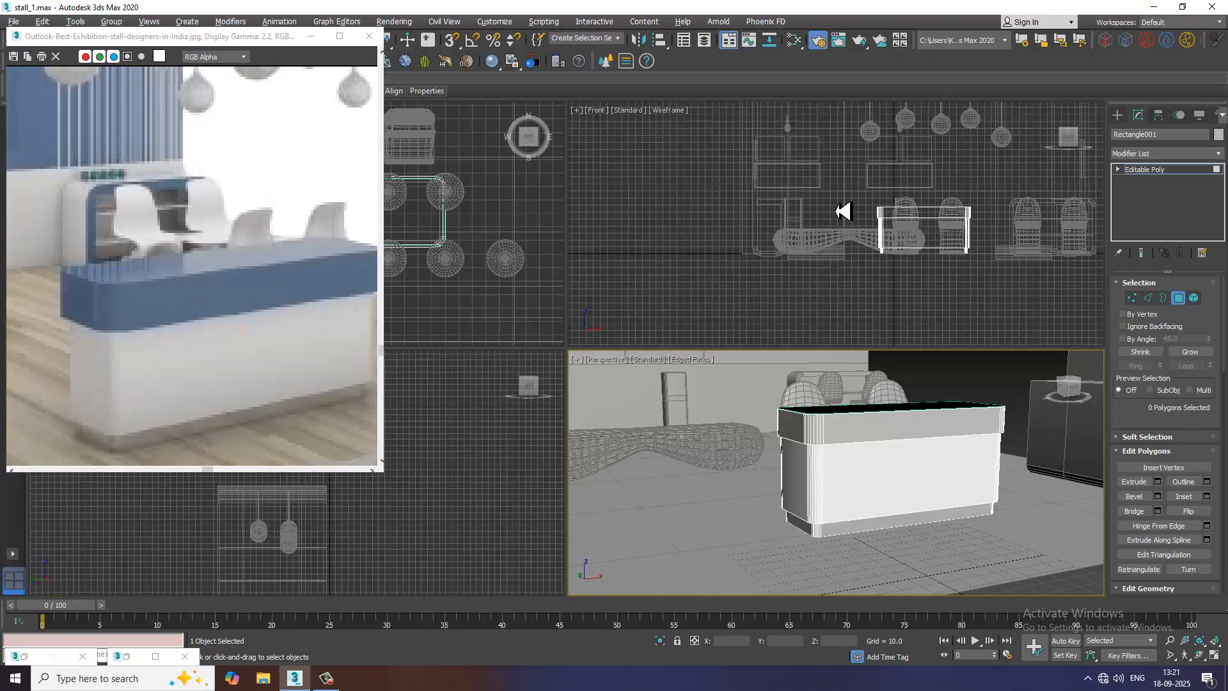
{"action": "key", "text": "alt+w"}
{"action": "left_click_drag", "start_coordinate": [889, 328], "coordinate": [663, 364]}
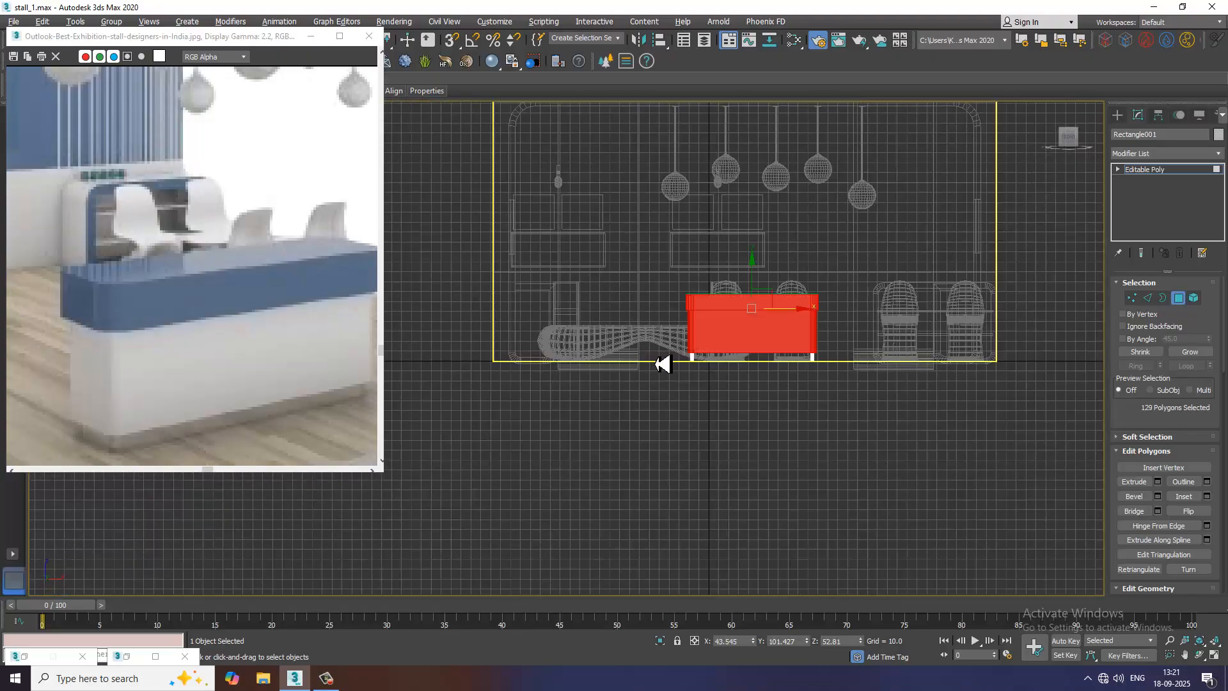
{"action": "left_click_drag", "start_coordinate": [808, 416], "coordinate": [959, 461], "text": "alt"}
{"action": "key", "text": "alt+w"}
{"action": "middle_click_drag", "start_coordinate": [887, 469], "coordinate": [870, 465]}
{"action": "key", "text": "alt+w"}
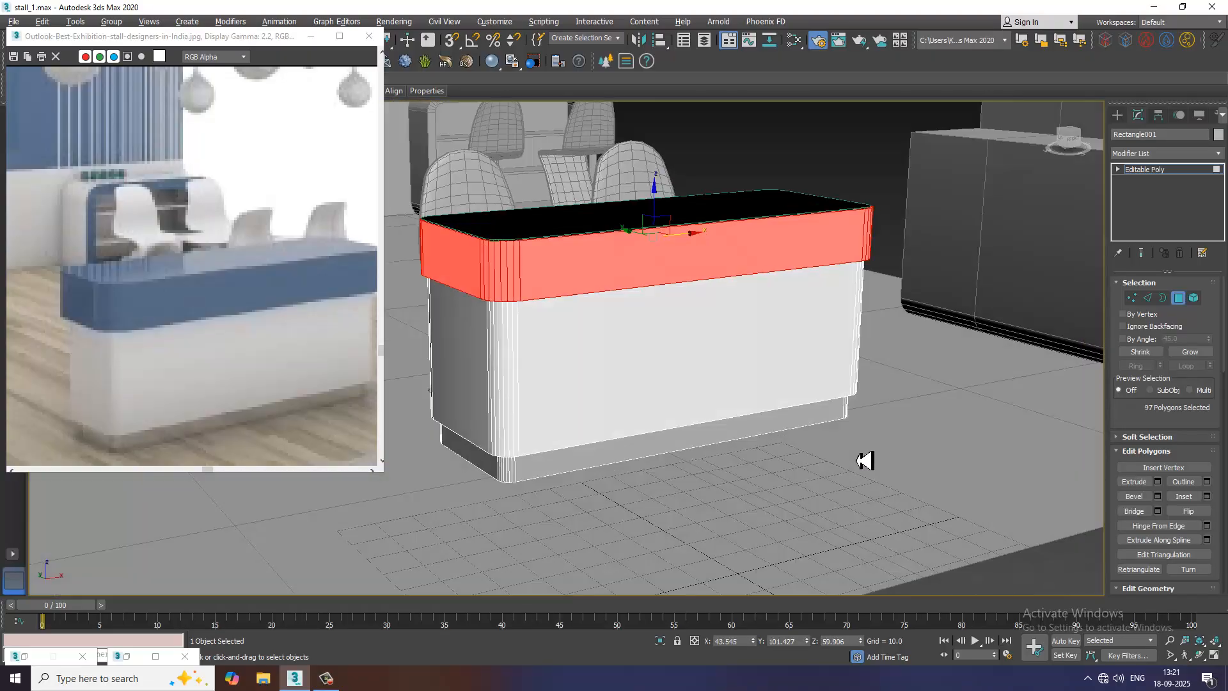
{"action": "middle_click_drag", "start_coordinate": [768, 384], "coordinate": [868, 438]}
- Create a fourth VRayMtl material for the counter's upper band and open its parameters
{"action": "key", "text": "m"}
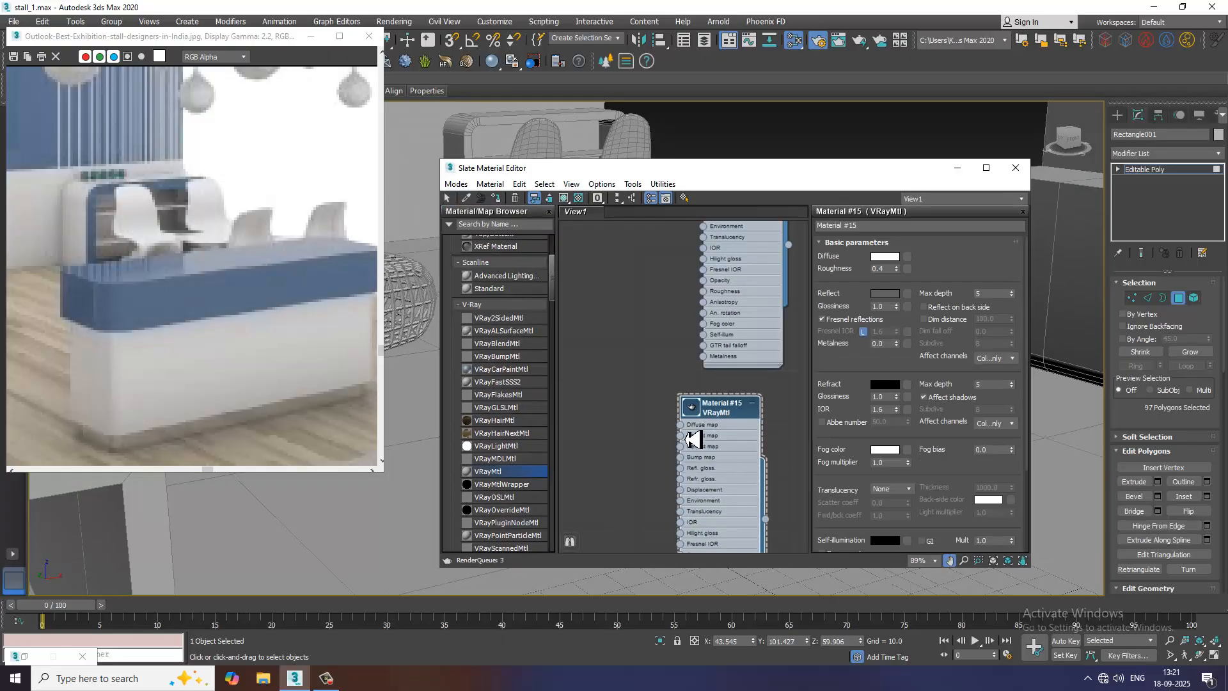
{"action": "middle_click_drag", "start_coordinate": [689, 440], "coordinate": [706, 356]}
{"action": "middle_click_drag", "start_coordinate": [664, 470], "coordinate": [717, 450]}
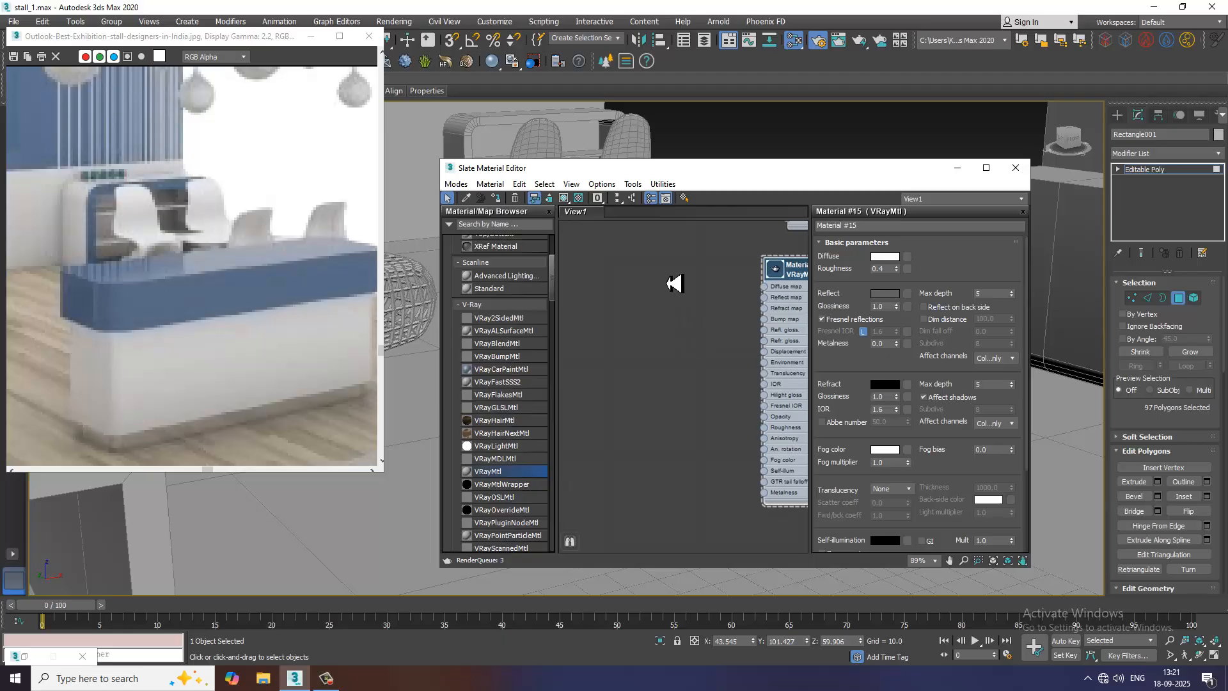
{"action": "left_click_drag", "start_coordinate": [675, 283], "coordinate": [671, 282]}
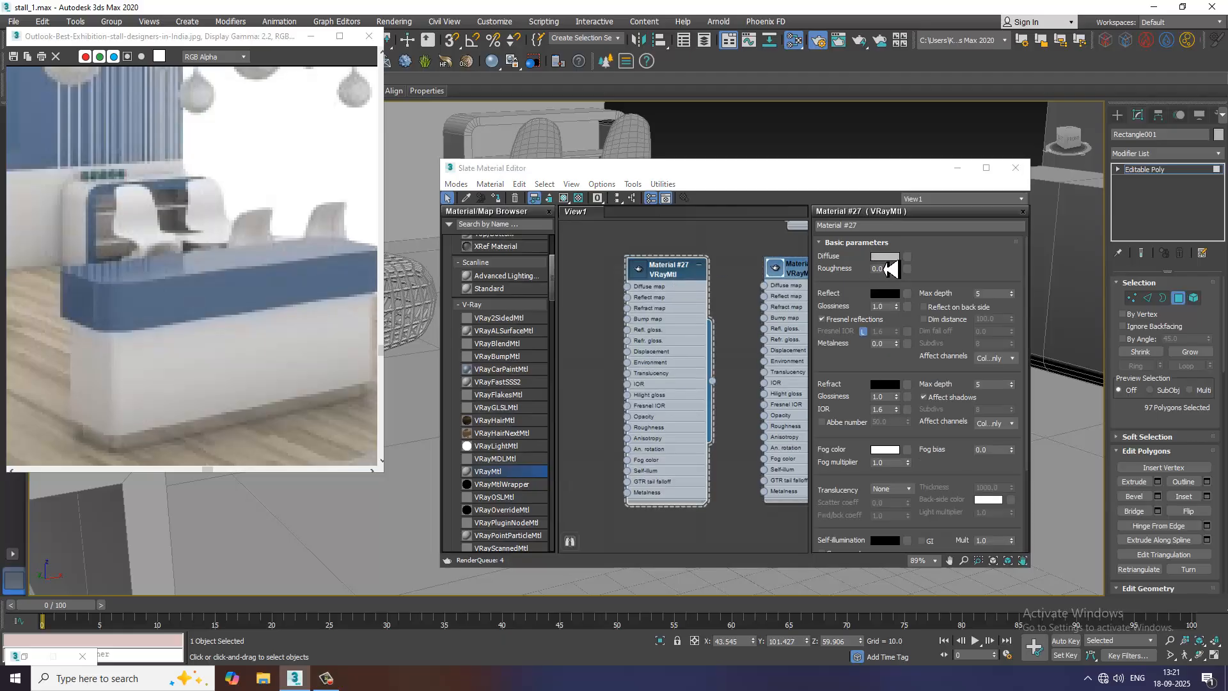
- Set the new material's diffuse color by sampling the blue of the counter band in the reference image
{"action": "left_click", "coordinate": [886, 256]}
{"action": "left_click", "coordinate": [267, 193]}
{"action": "left_click", "coordinate": [293, 286]}
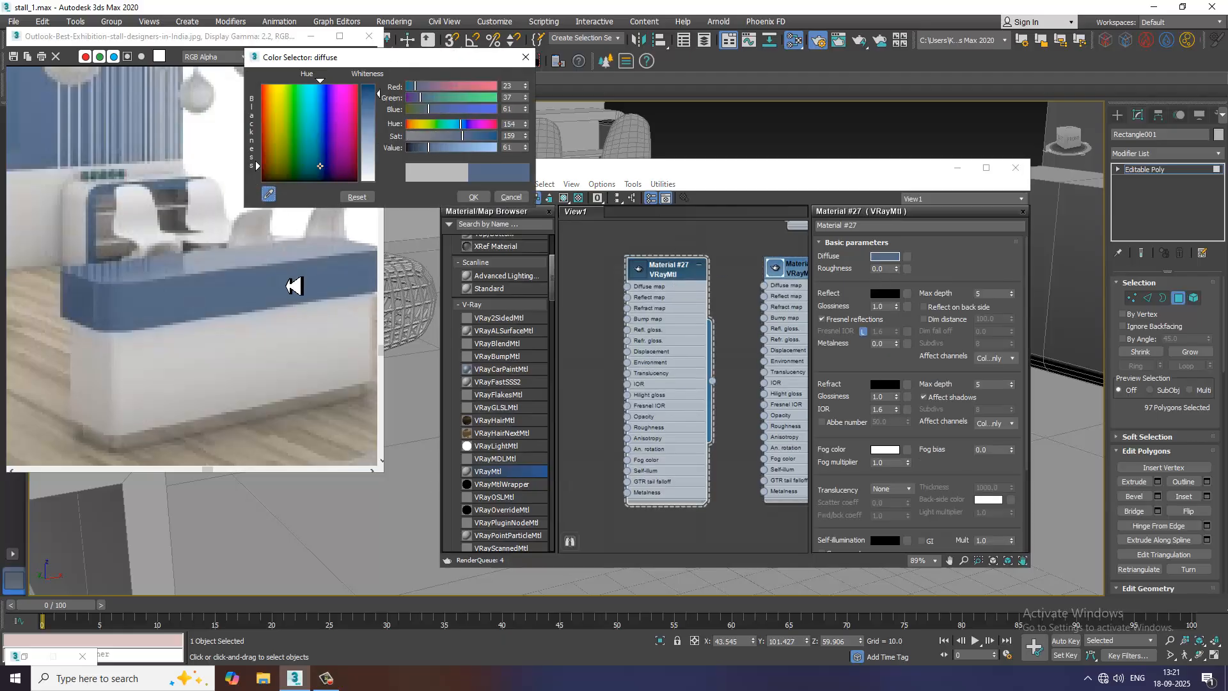
{"action": "left_click", "coordinate": [473, 194]}
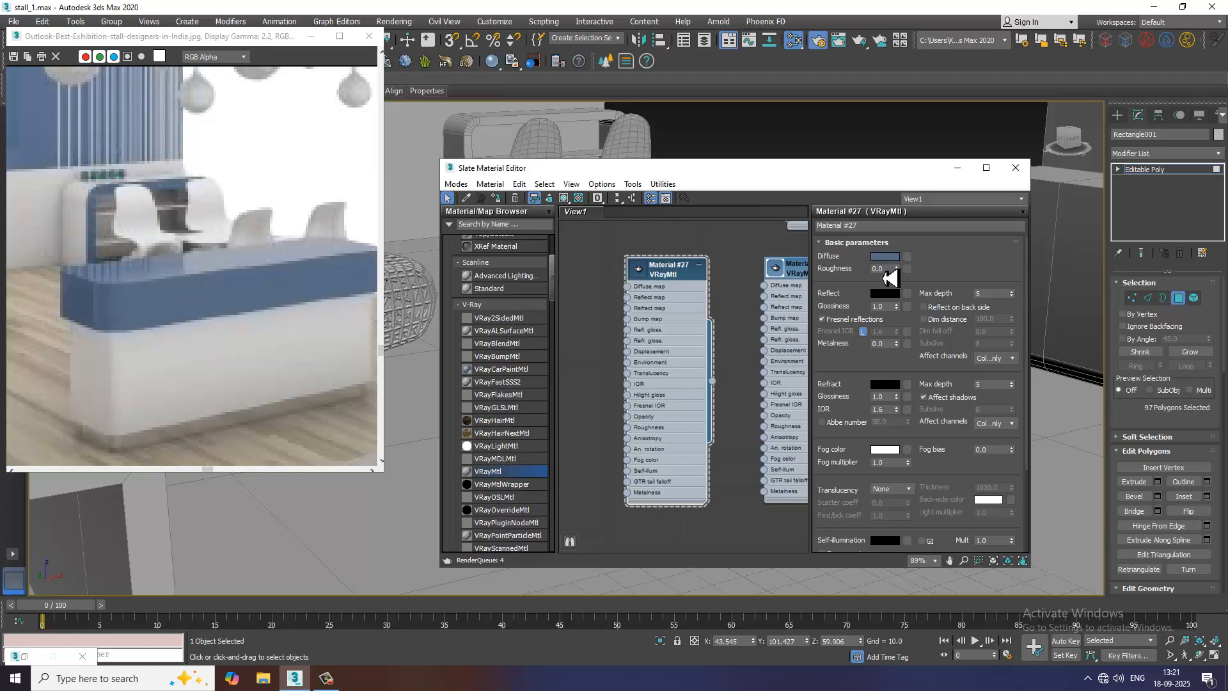
- Give the blue material a grey reflection and assign it to the counter's upper band polygons
{"action": "left_click", "coordinate": [887, 296]}
{"action": "left_click_drag", "start_coordinate": [378, 89], "coordinate": [378, 103]}
{"action": "left_click", "coordinate": [474, 199]}
{"action": "left_click", "coordinate": [1017, 168]}
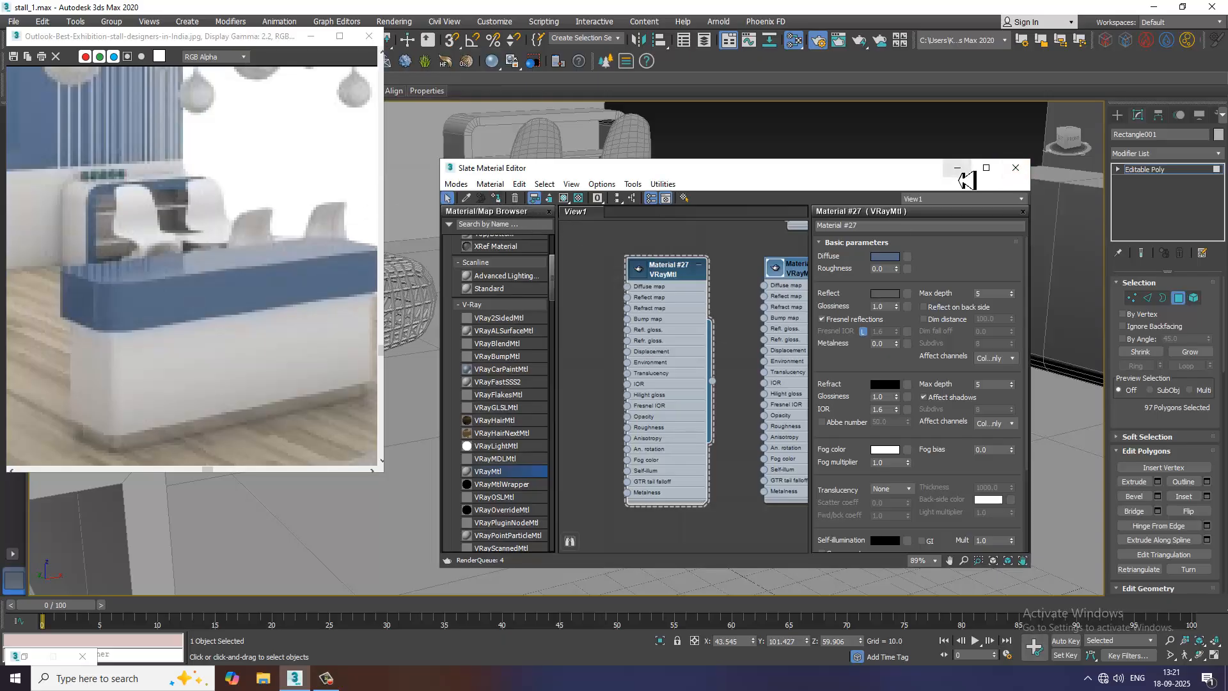
- Leave polygon editing on the counter and select the stall's floor plane
{"action": "left_click", "coordinate": [1176, 173]}
{"action": "key", "text": "w"}
{"action": "scroll", "coordinate": [762, 353], "scroll_direction": "down", "scroll_amount": 5}
{"action": "middle_click_drag", "start_coordinate": [771, 354], "coordinate": [653, 462]}
{"action": "left_click", "coordinate": [653, 462]}
{"action": "middle_click_drag", "start_coordinate": [735, 392], "coordinate": [731, 398], "text": "alt"}
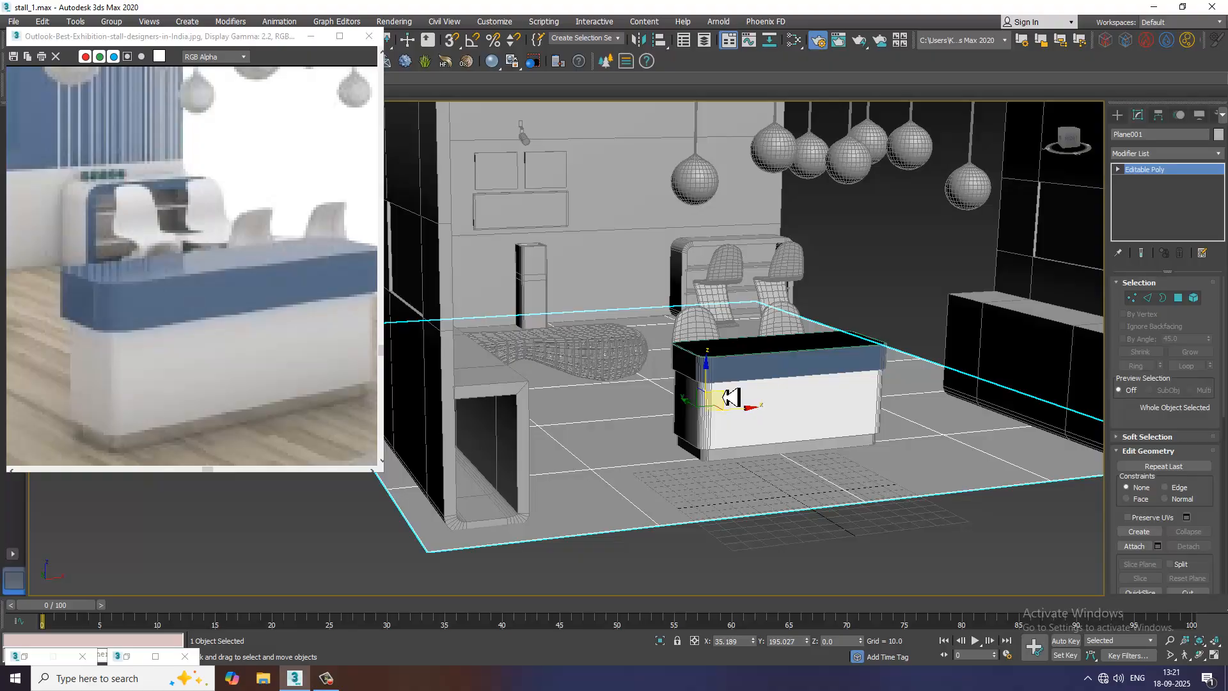
- Create a VRayMtl material for the floor and choose a Bitmap map for its diffuse color
{"action": "key", "text": "m"}
{"action": "scroll", "coordinate": [624, 467], "scroll_direction": "down", "scroll_amount": 2}
{"action": "middle_click_drag", "start_coordinate": [639, 474], "coordinate": [651, 379]}
{"action": "middle_click_drag", "start_coordinate": [596, 497], "coordinate": [583, 459]}
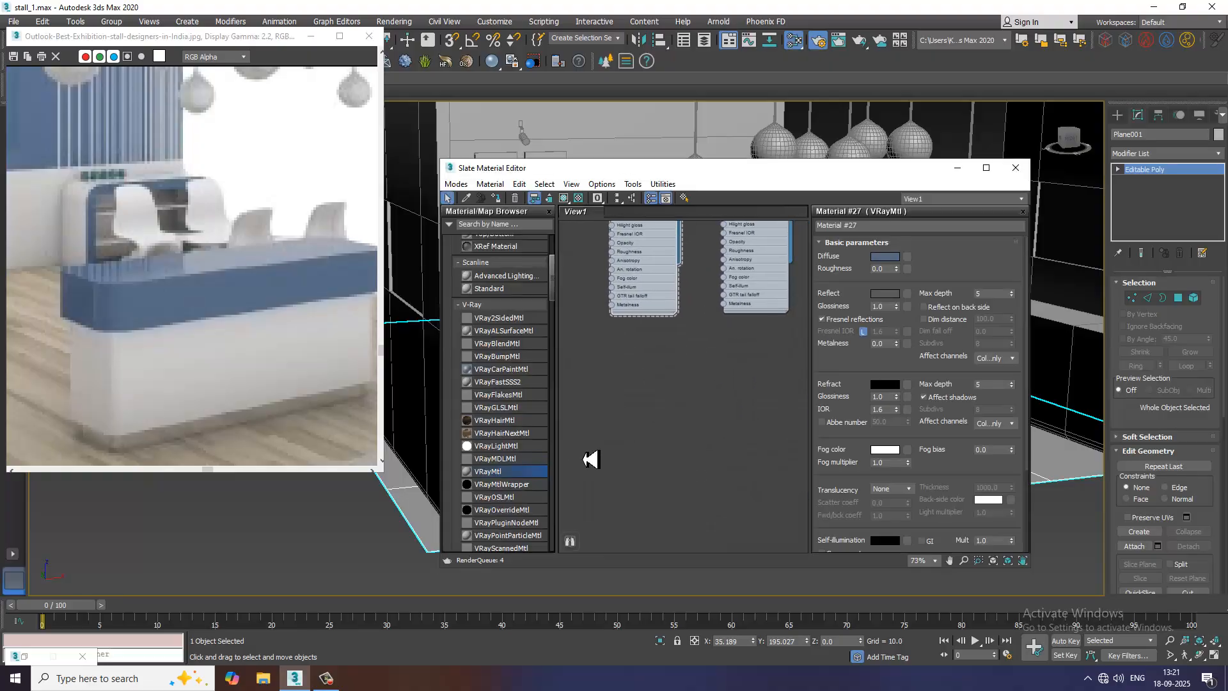
{"action": "left_click", "coordinate": [715, 396]}
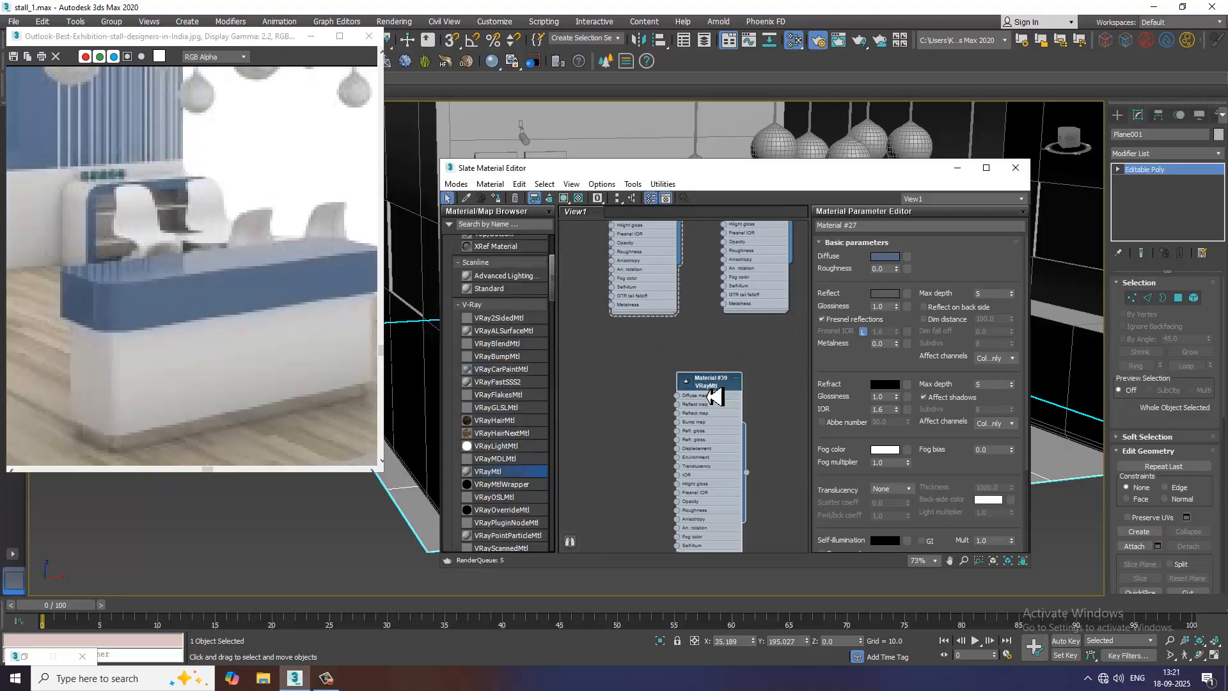
{"action": "left_click", "coordinate": [908, 257]}
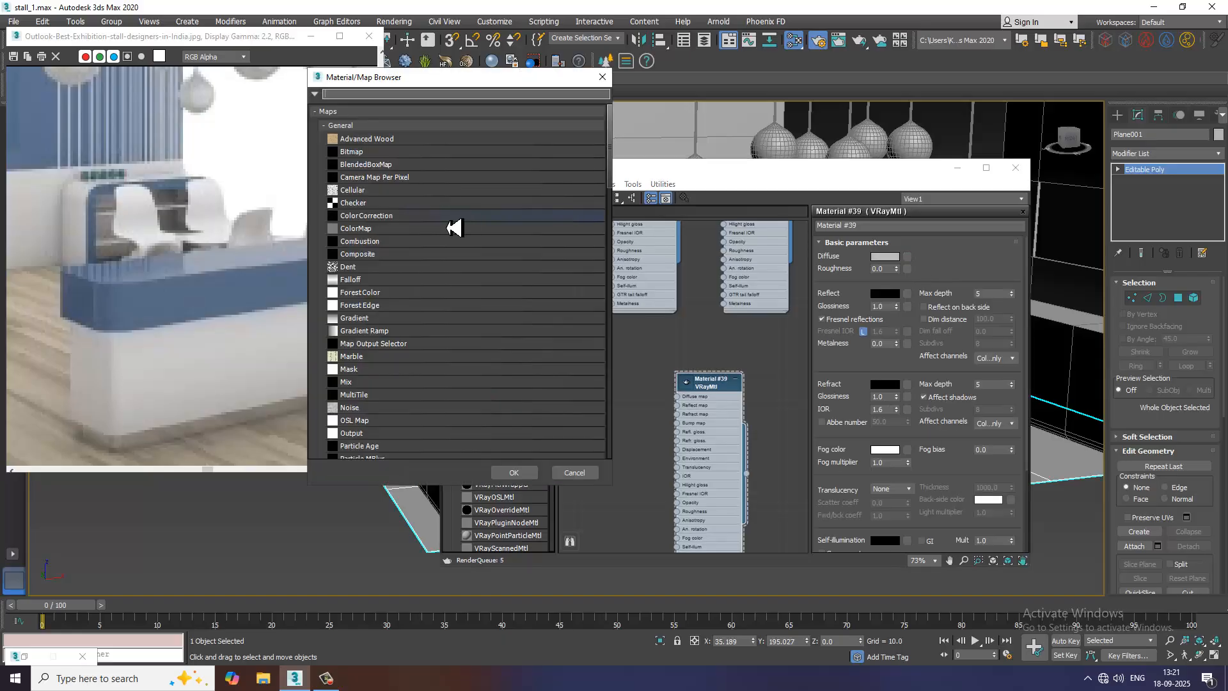
{"action": "double_click", "coordinate": [382, 154]}
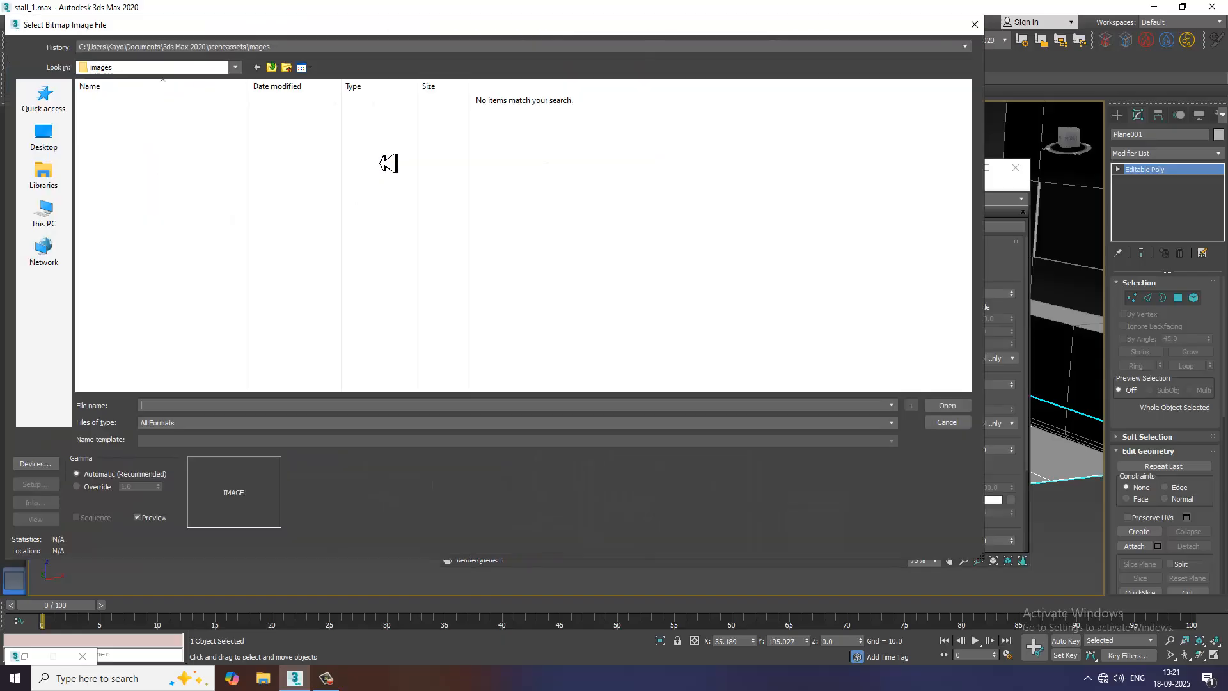
- Browse for the floor texture in the materials folder inside August 25 on drive D
{"action": "left_click", "coordinate": [54, 214]}
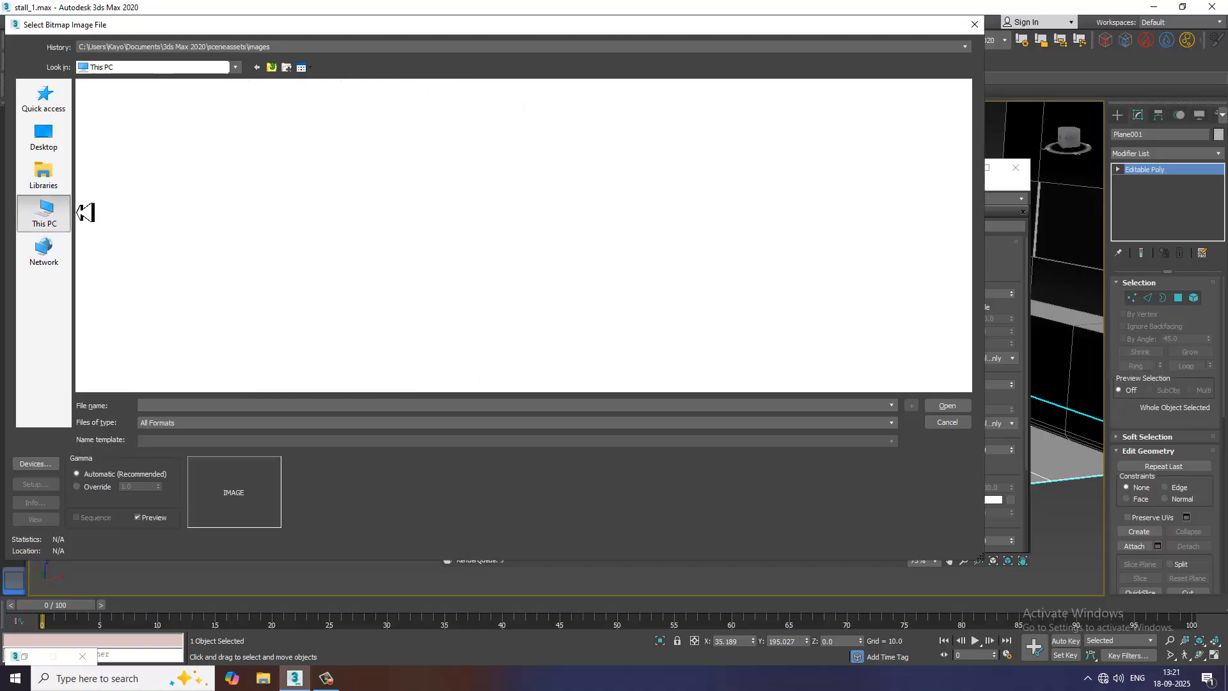
{"action": "double_click", "coordinate": [298, 193]}
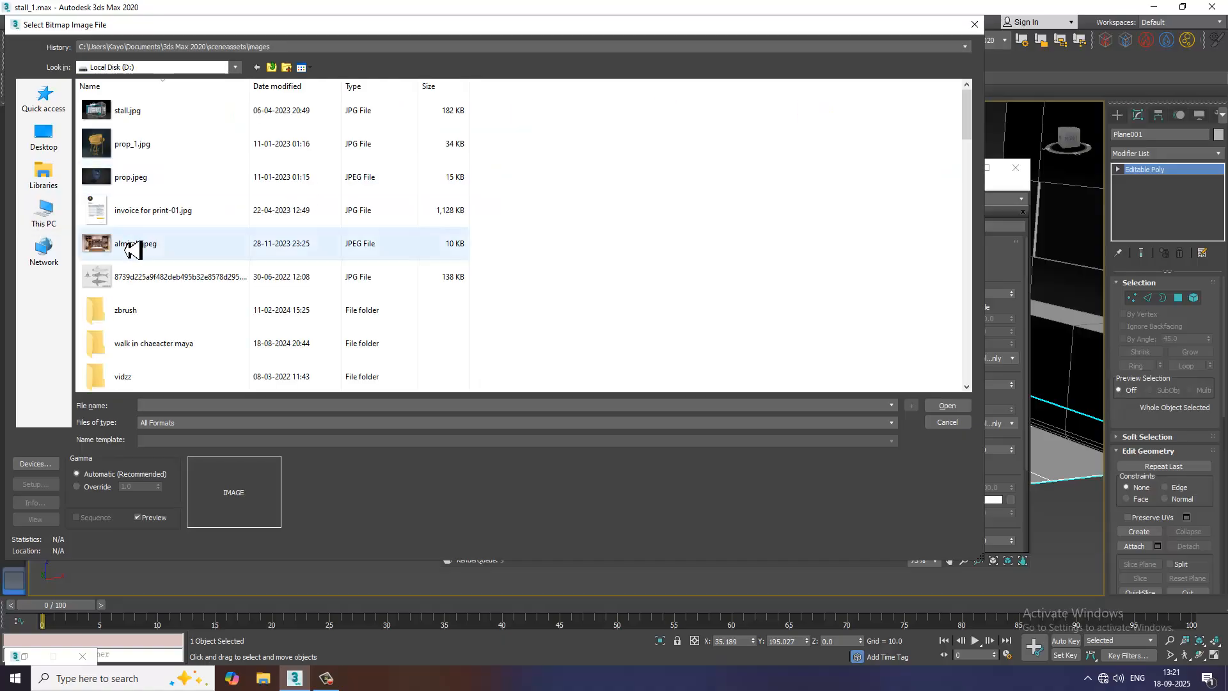
{"action": "left_click", "coordinate": [158, 246]}
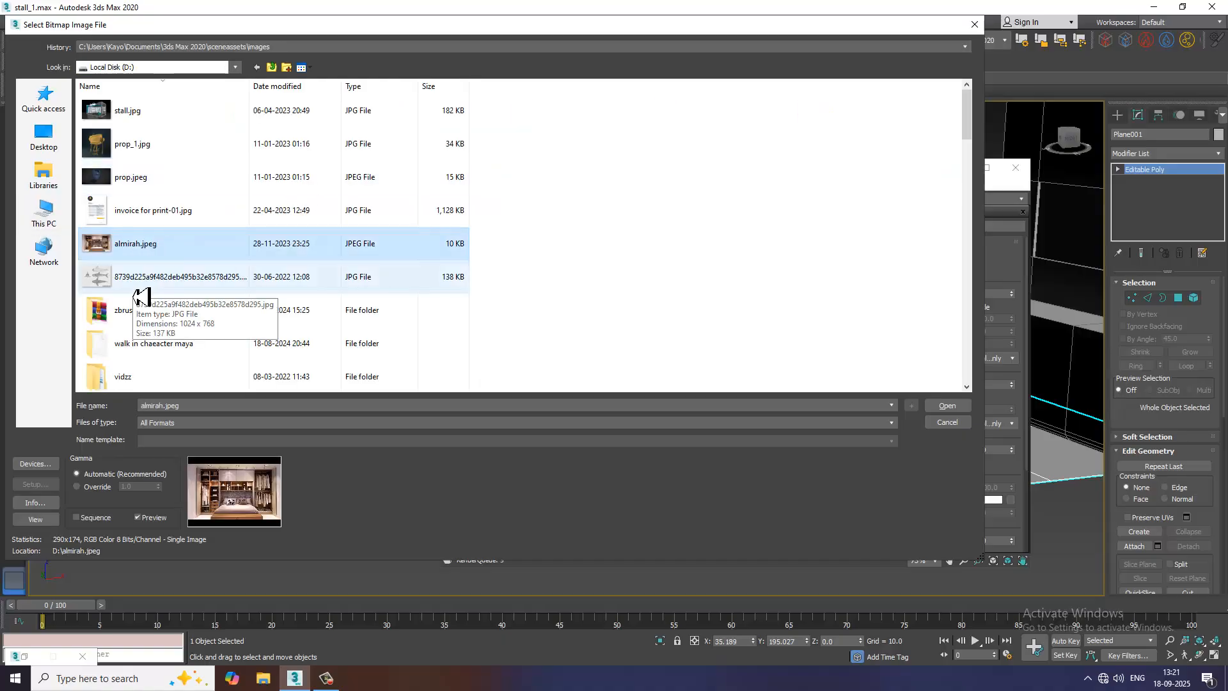
{"action": "scroll", "coordinate": [141, 297], "scroll_direction": "down", "scroll_amount": 10}
{"action": "double_click", "coordinate": [186, 317]}
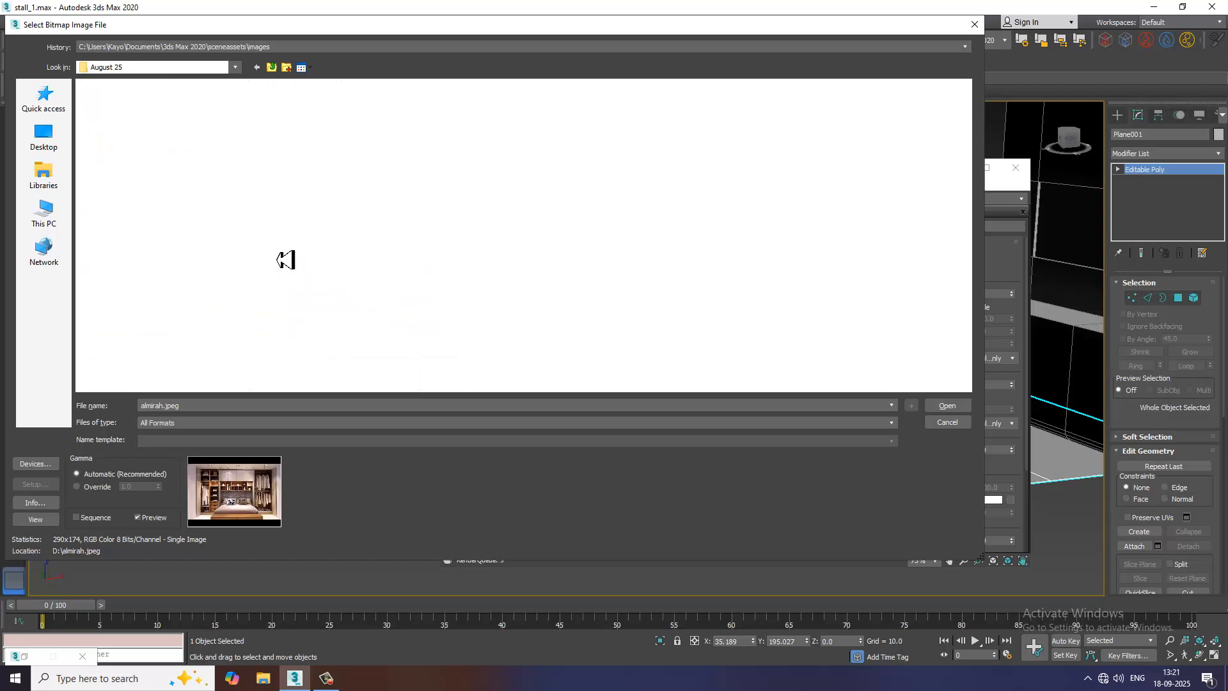
{"action": "double_click", "coordinate": [447, 211]}
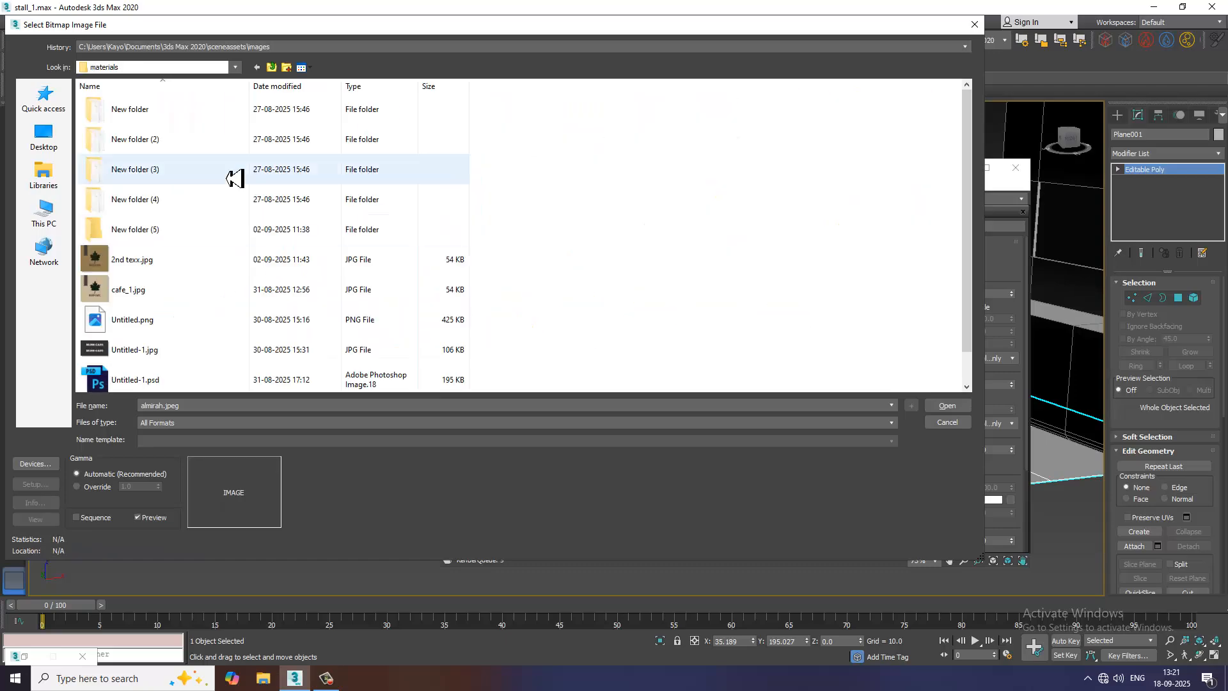
- Look through the texture subfolders New folder to New folder (5) for a suitable floor image
{"action": "double_click", "coordinate": [163, 119]}
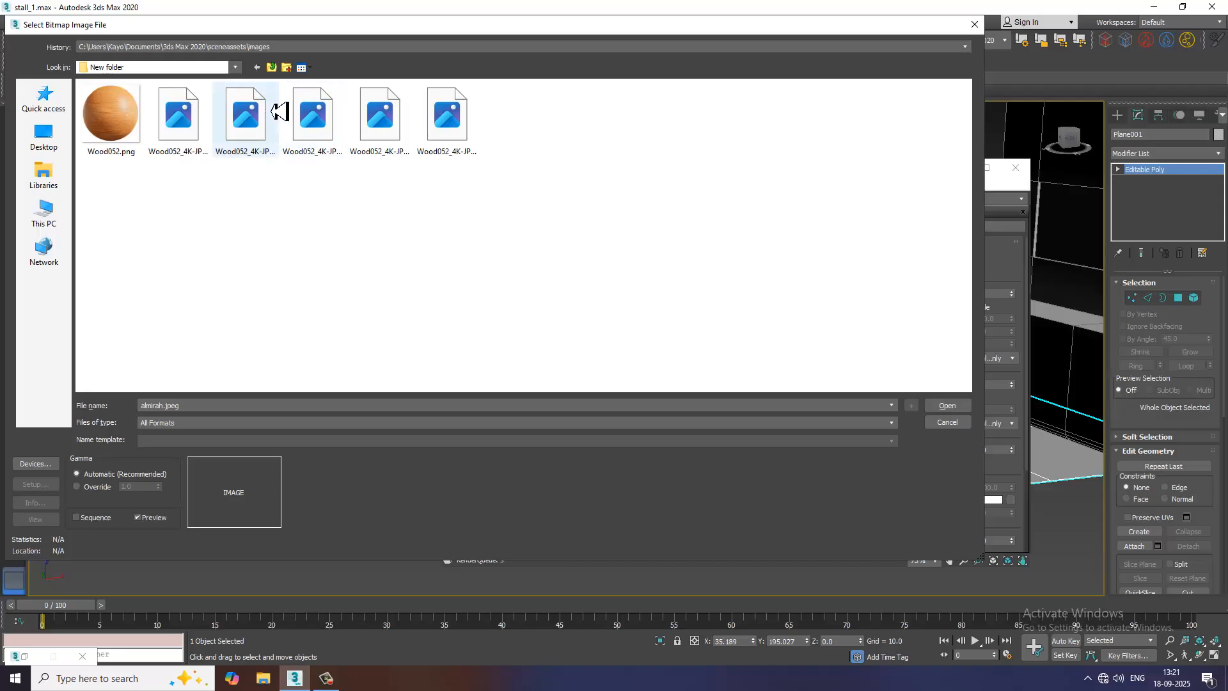
{"action": "left_click", "coordinate": [271, 67]}
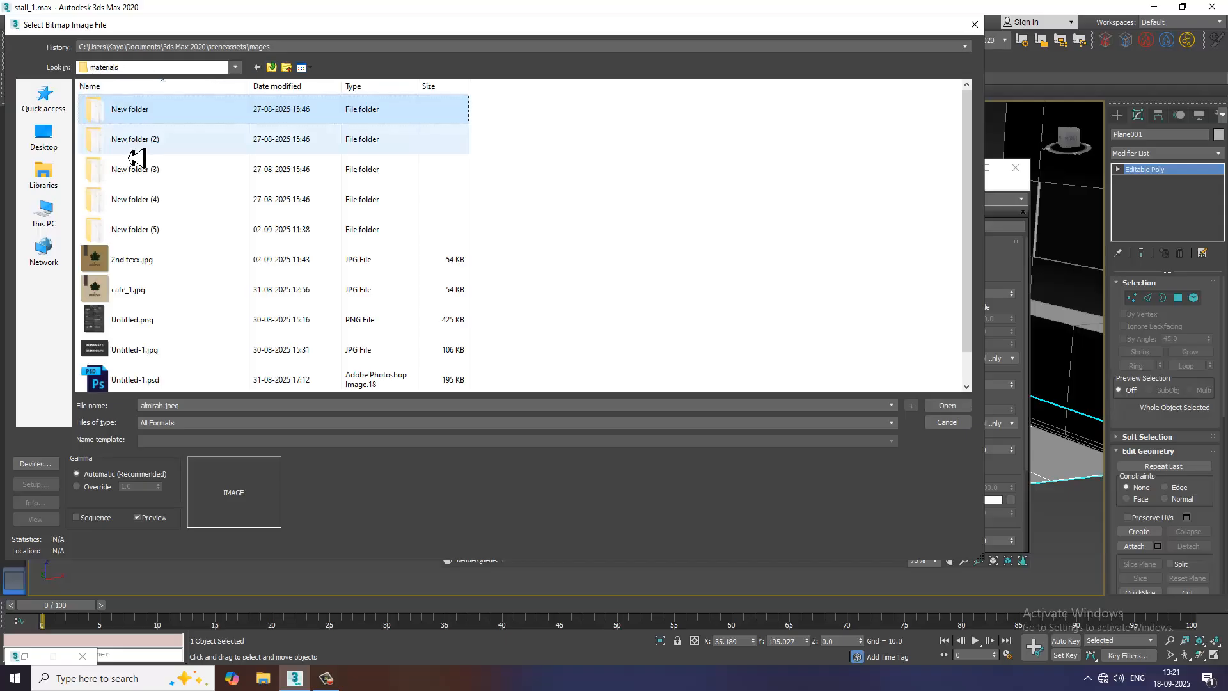
{"action": "double_click", "coordinate": [134, 152]}
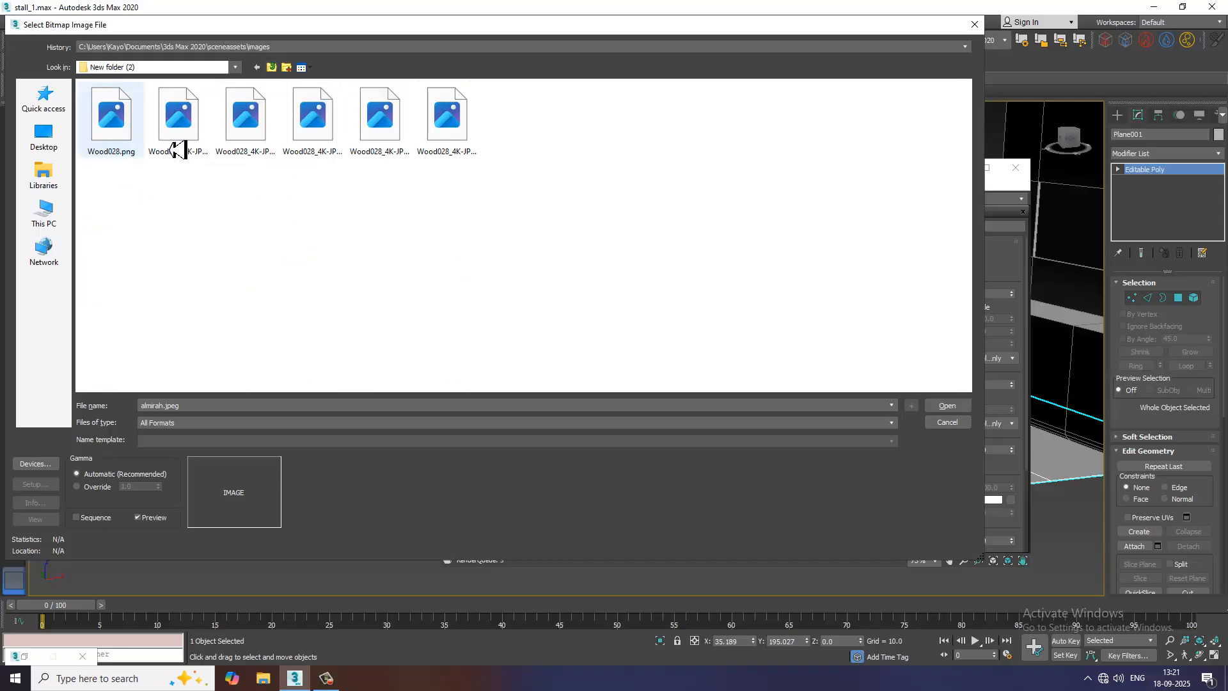
{"action": "left_click", "coordinate": [271, 67]}
{"action": "double_click", "coordinate": [181, 161]}
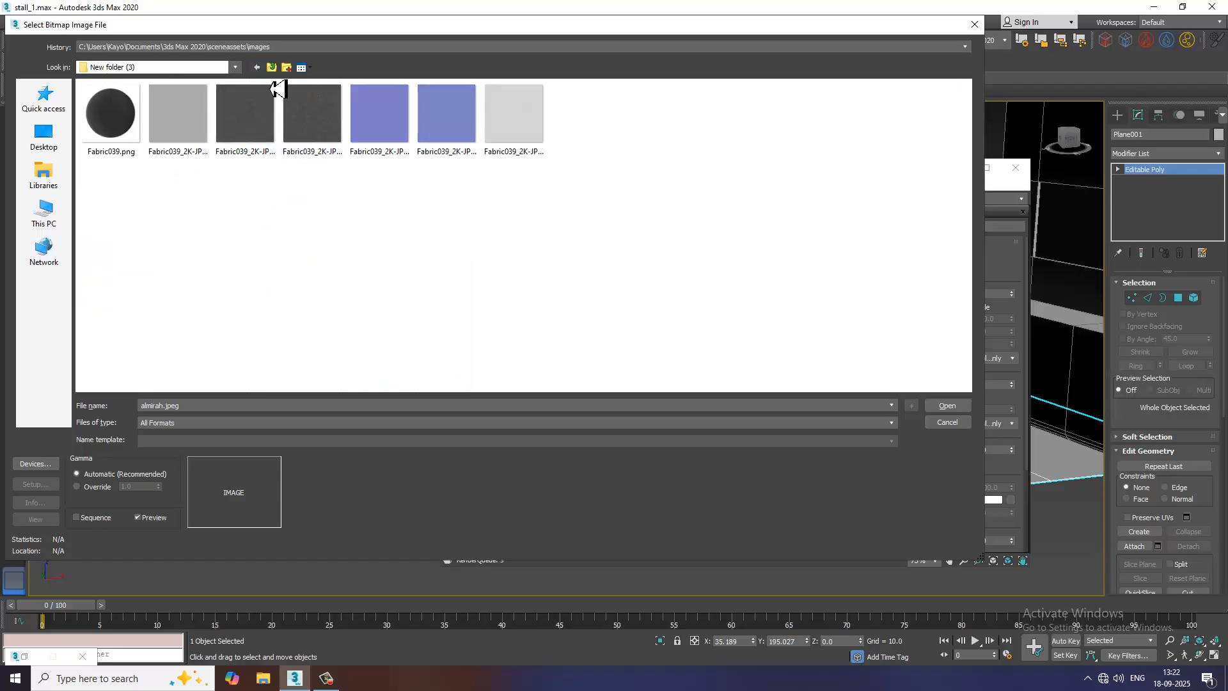
{"action": "left_click", "coordinate": [272, 67]}
{"action": "double_click", "coordinate": [159, 200]}
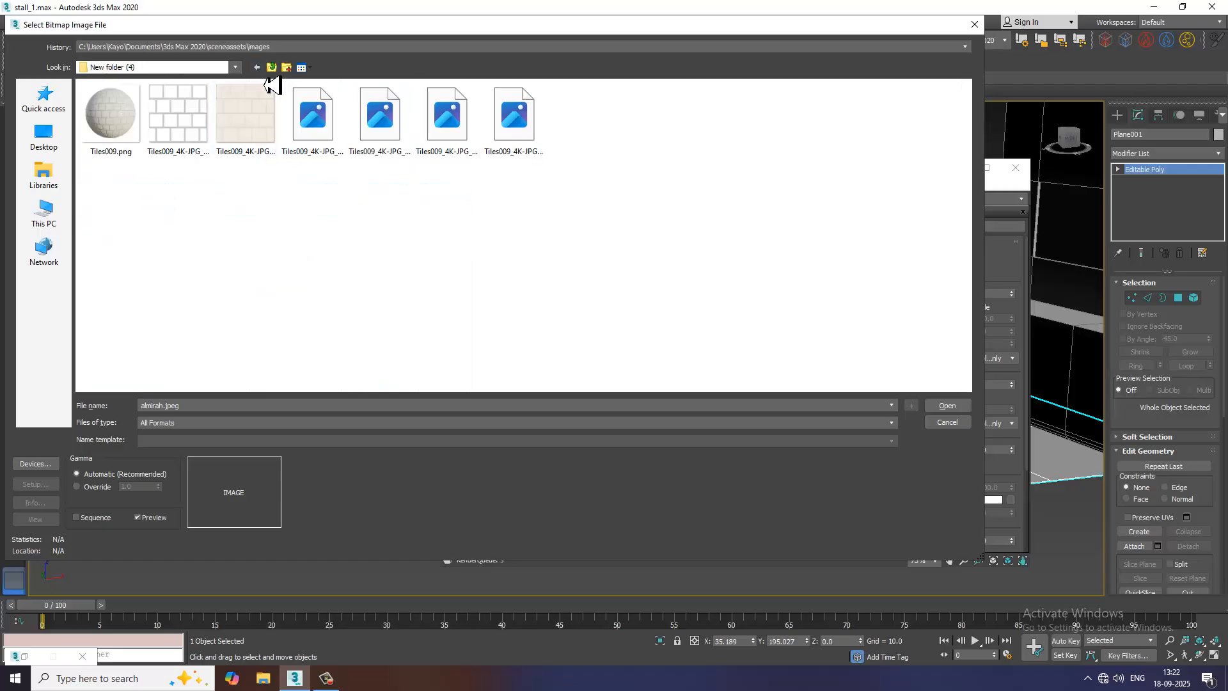
{"action": "left_click", "coordinate": [271, 68]}
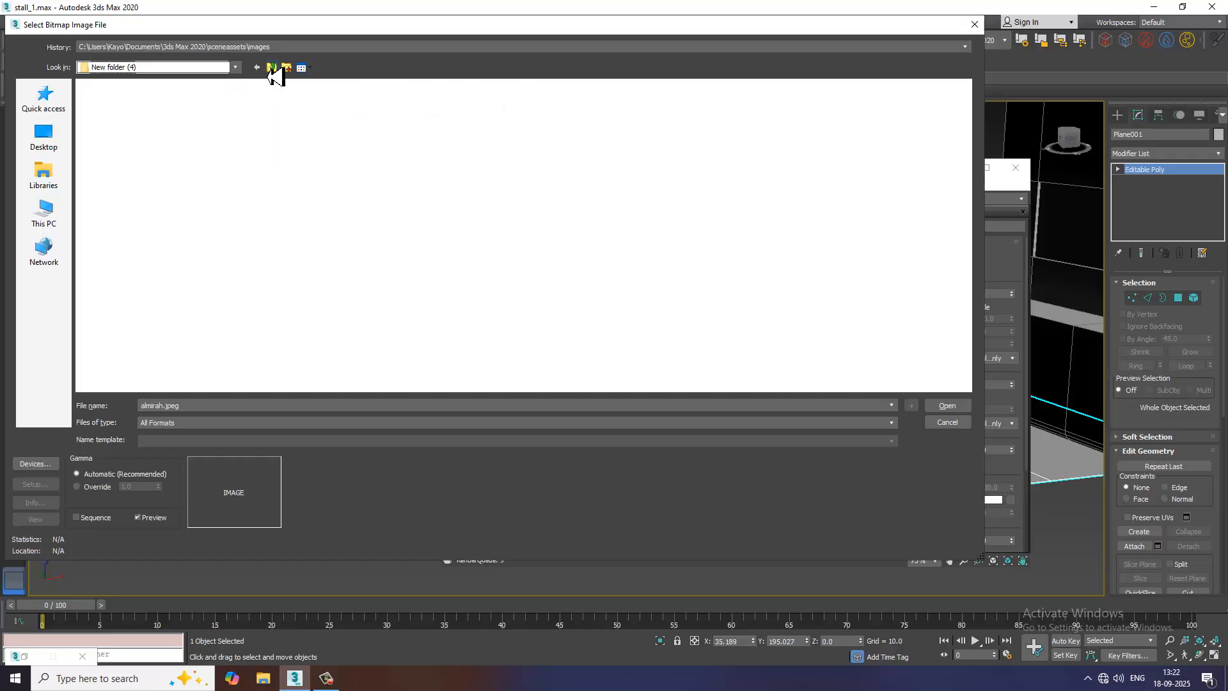
{"action": "double_click", "coordinate": [144, 228]}
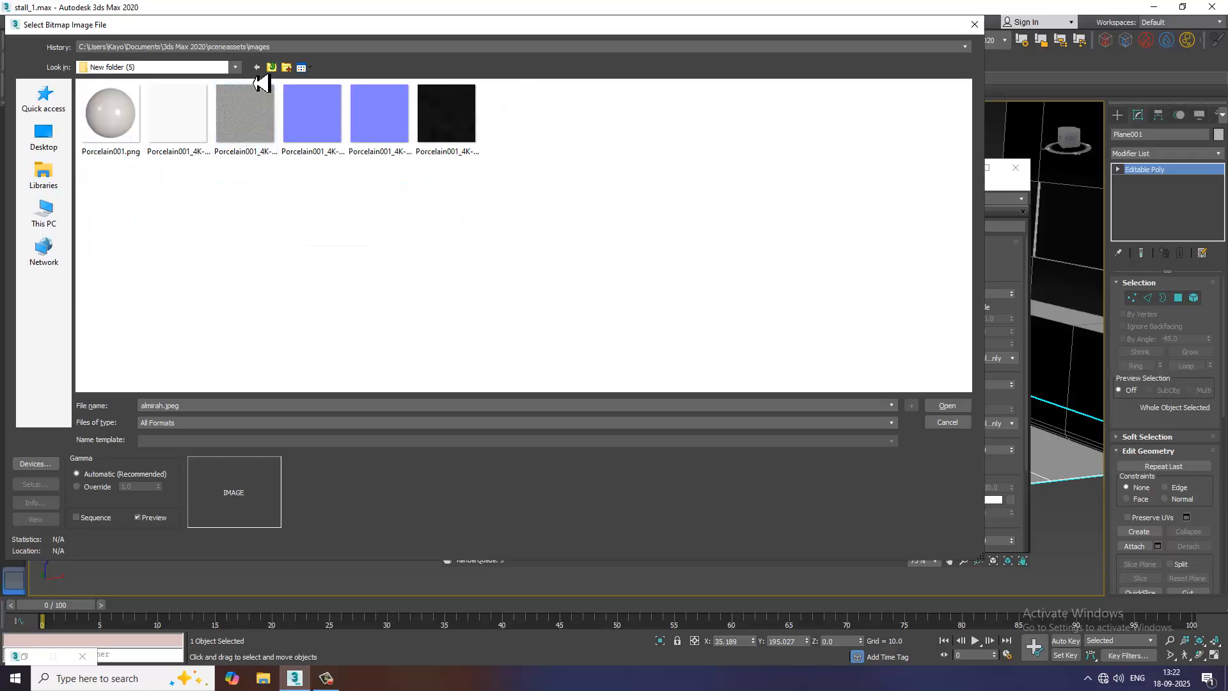
- Return to the root of drive D and look in the sept 2025 folder for a floor texture
{"action": "left_click", "coordinate": [271, 68]}
{"action": "left_click", "coordinate": [271, 68]}
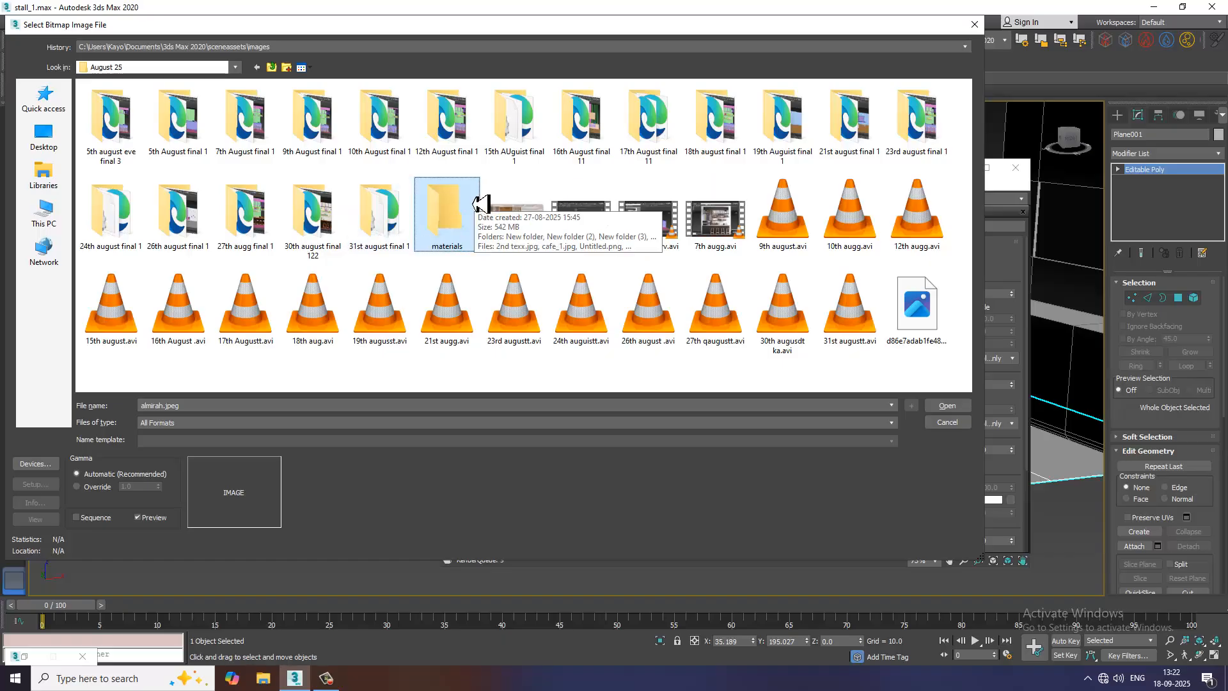
{"action": "left_click", "coordinate": [271, 67]}
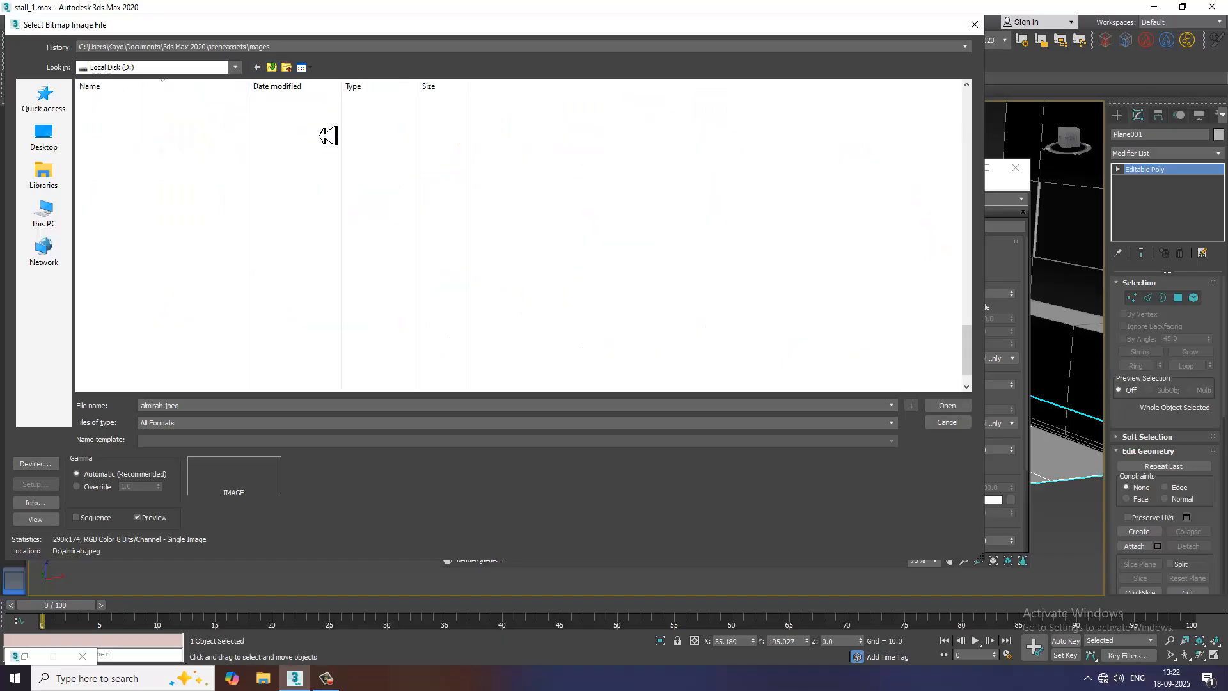
{"action": "left_click", "coordinate": [198, 313]}
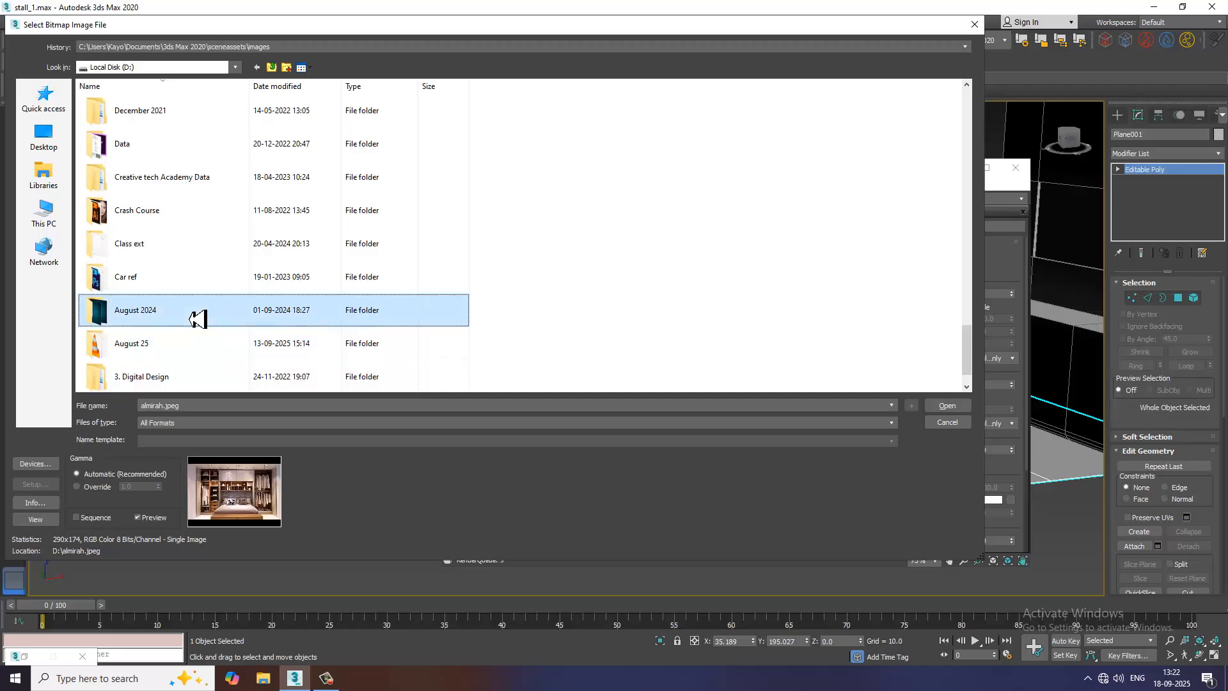
{"action": "key", "text": "s"}
{"action": "key", "text": "s"}
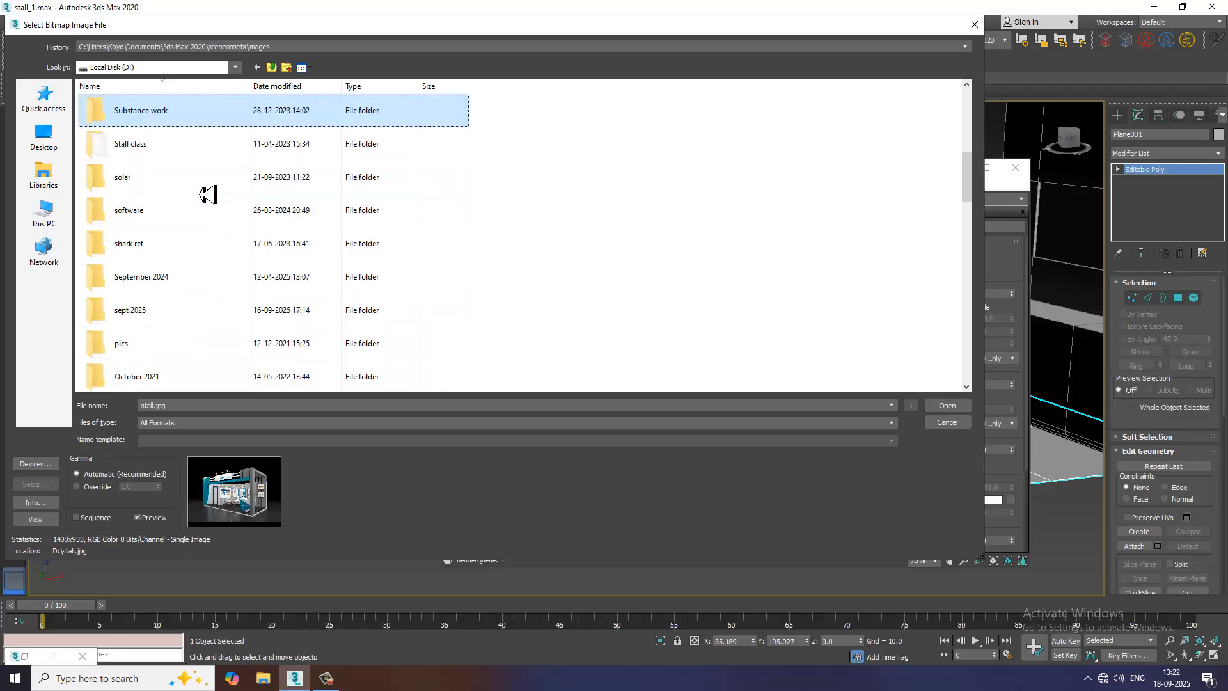
{"action": "key", "text": "s"}
{"action": "key", "text": "s"}
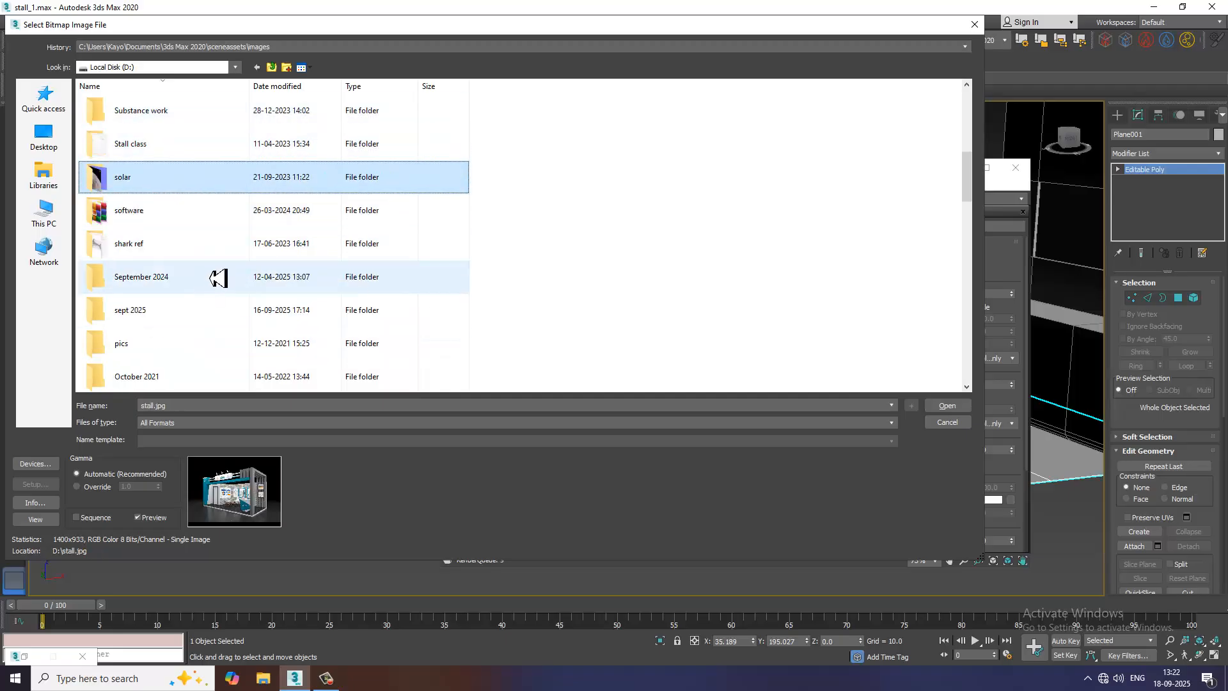
{"action": "double_click", "coordinate": [195, 311]}
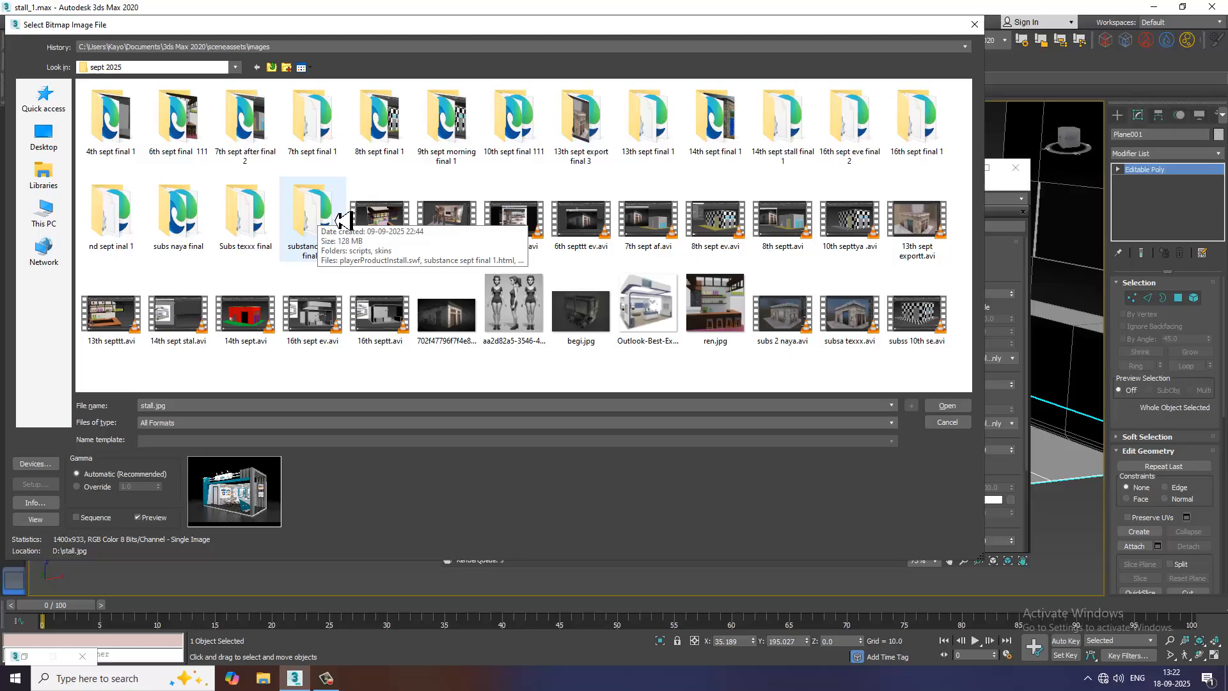
{"action": "left_click", "coordinate": [272, 68]}
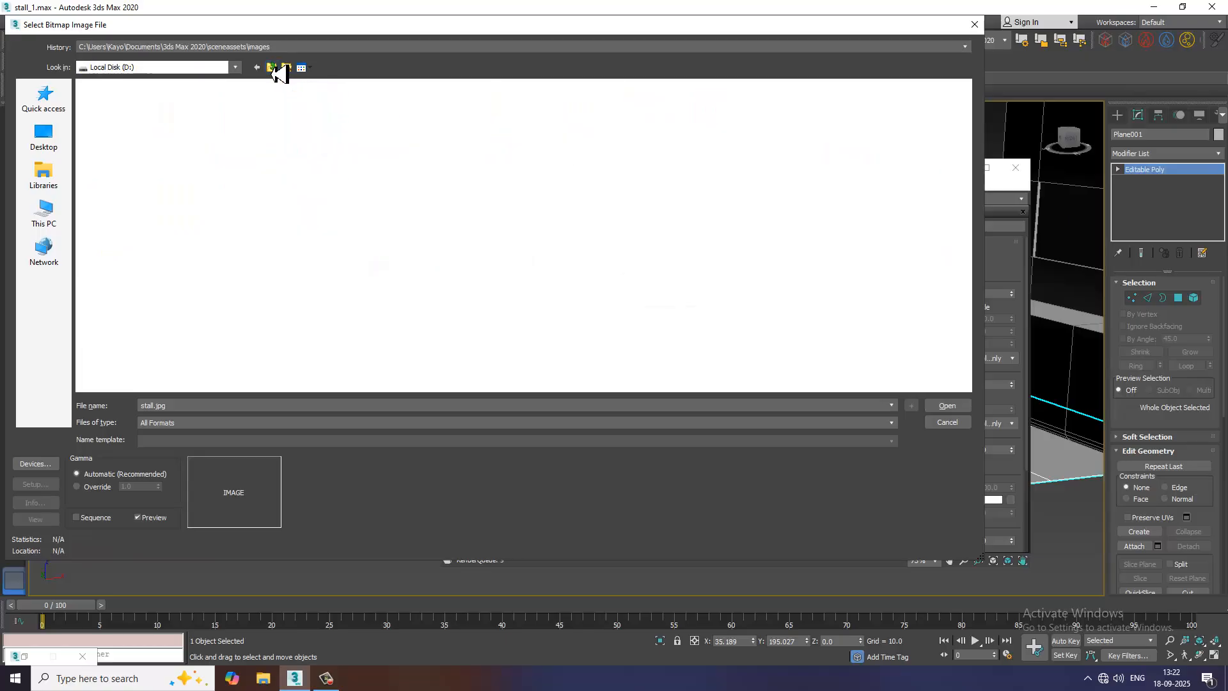
- Open the textures folder inside july 25 on drive D
{"action": "left_click", "coordinate": [152, 285]}
{"action": "key", "text": "j"}
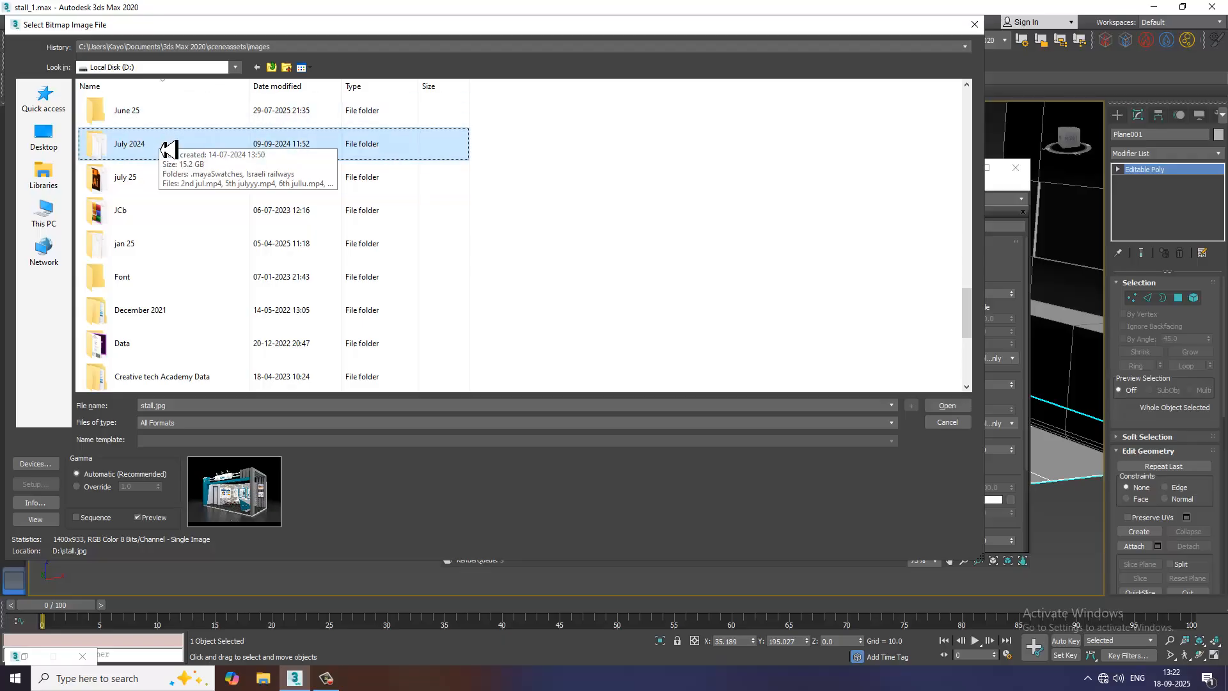
{"action": "double_click", "coordinate": [165, 178]}
{"action": "double_click", "coordinate": [202, 219]}
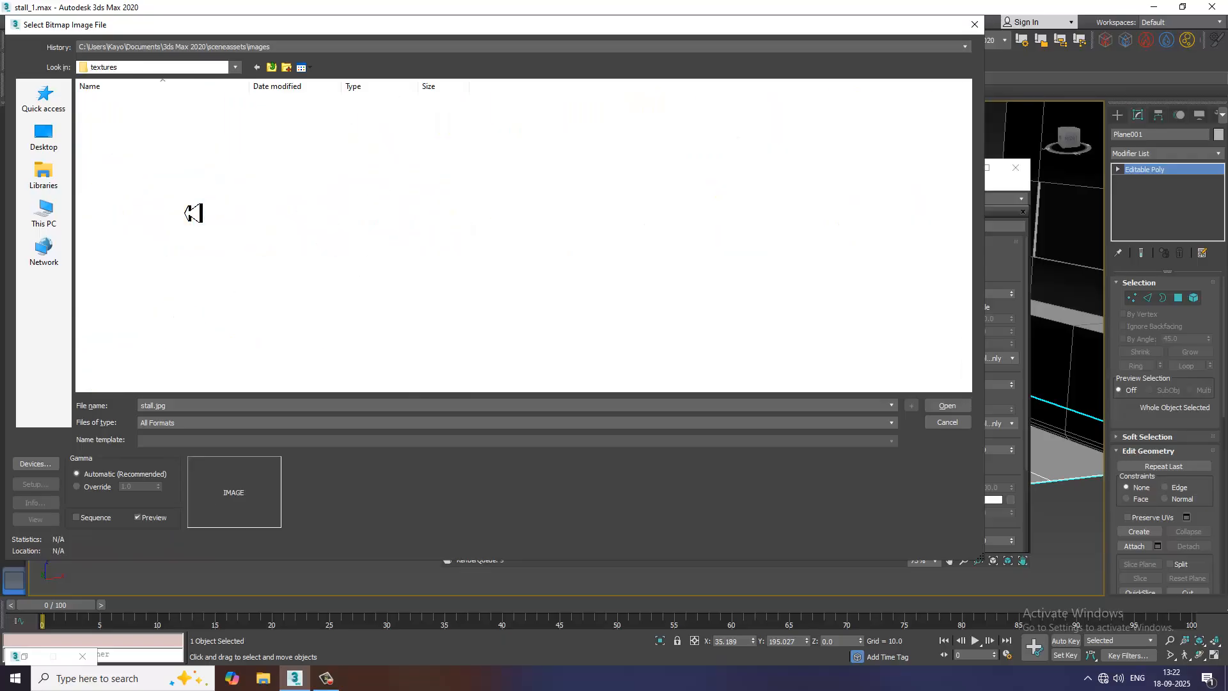
- Look through the texture subfolders New folder to New folder (8) for a suitable floor image
{"action": "double_click", "coordinate": [165, 120]}
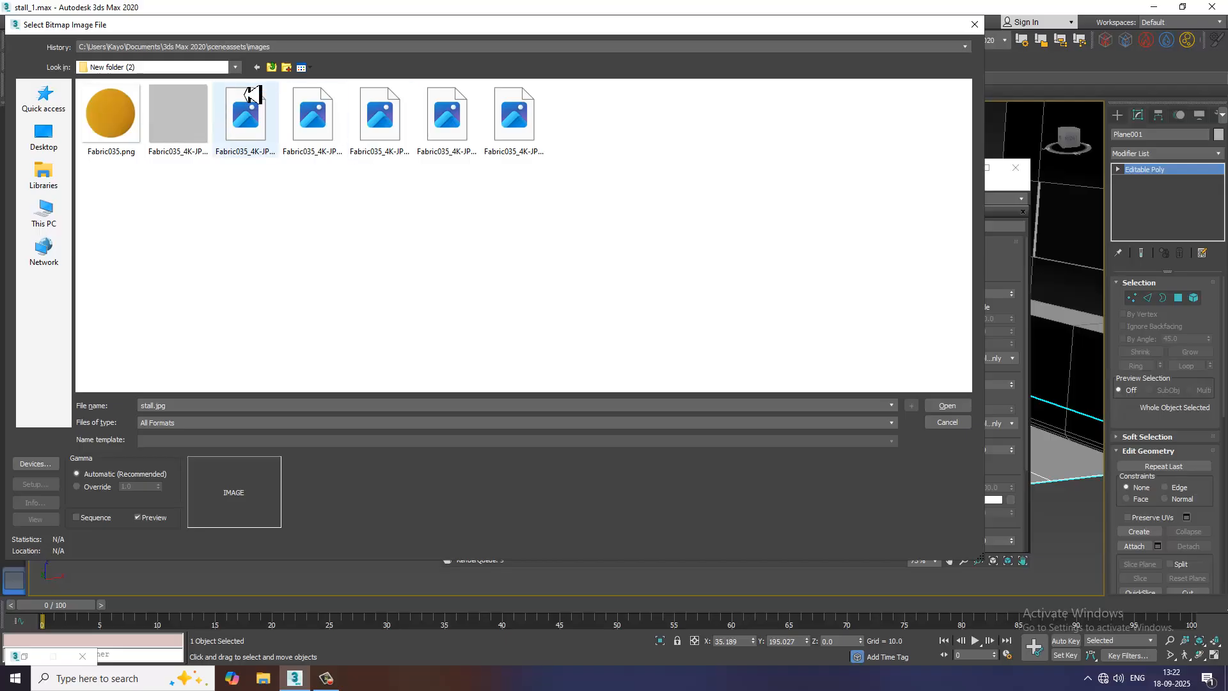
{"action": "left_click", "coordinate": [272, 67]}
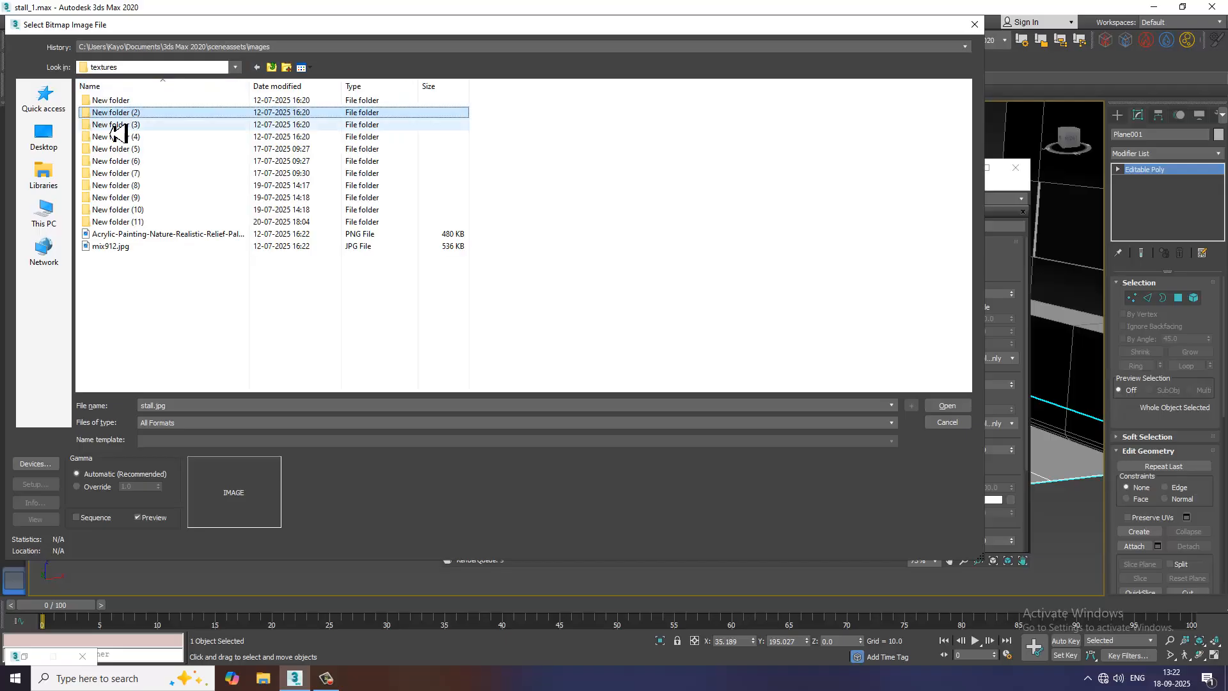
{"action": "double_click", "coordinate": [118, 102]}
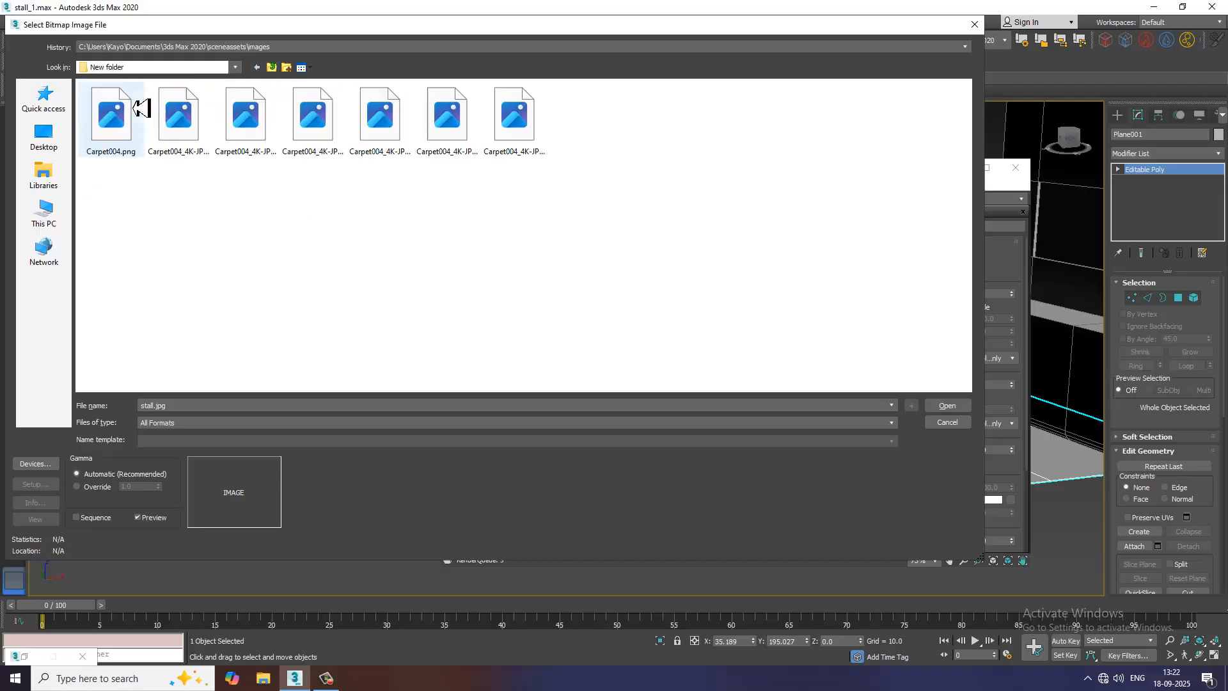
{"action": "left_click", "coordinate": [272, 68]}
{"action": "double_click", "coordinate": [142, 123]}
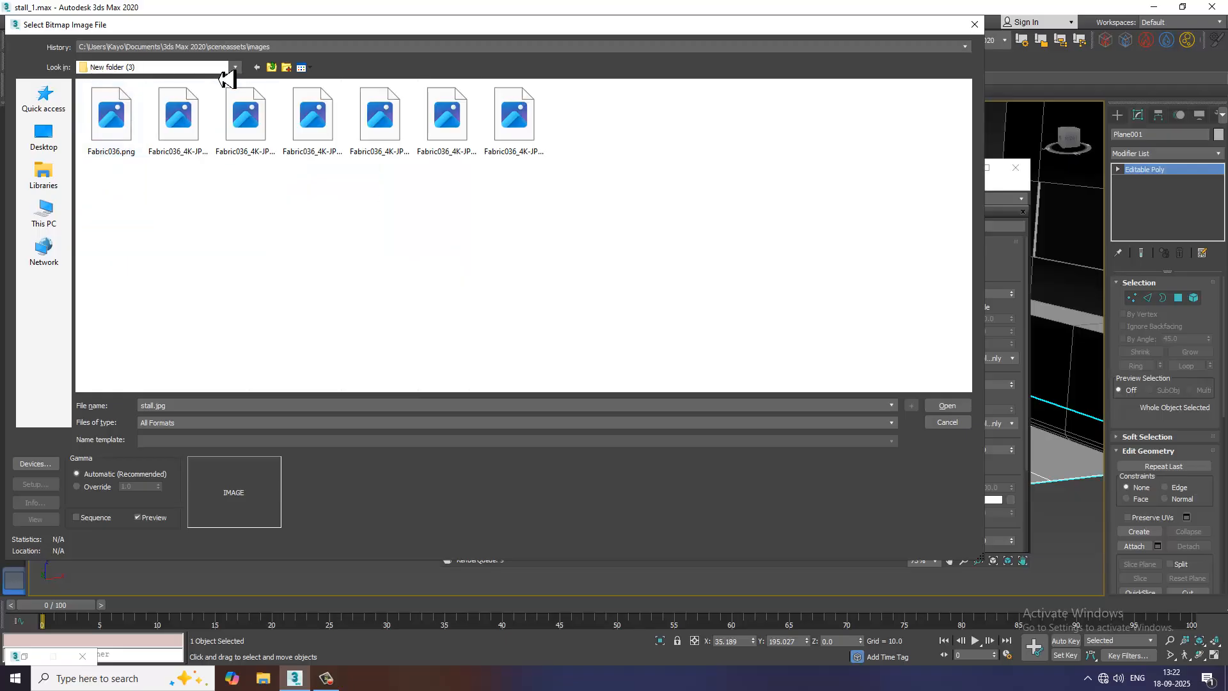
{"action": "left_click", "coordinate": [272, 68]}
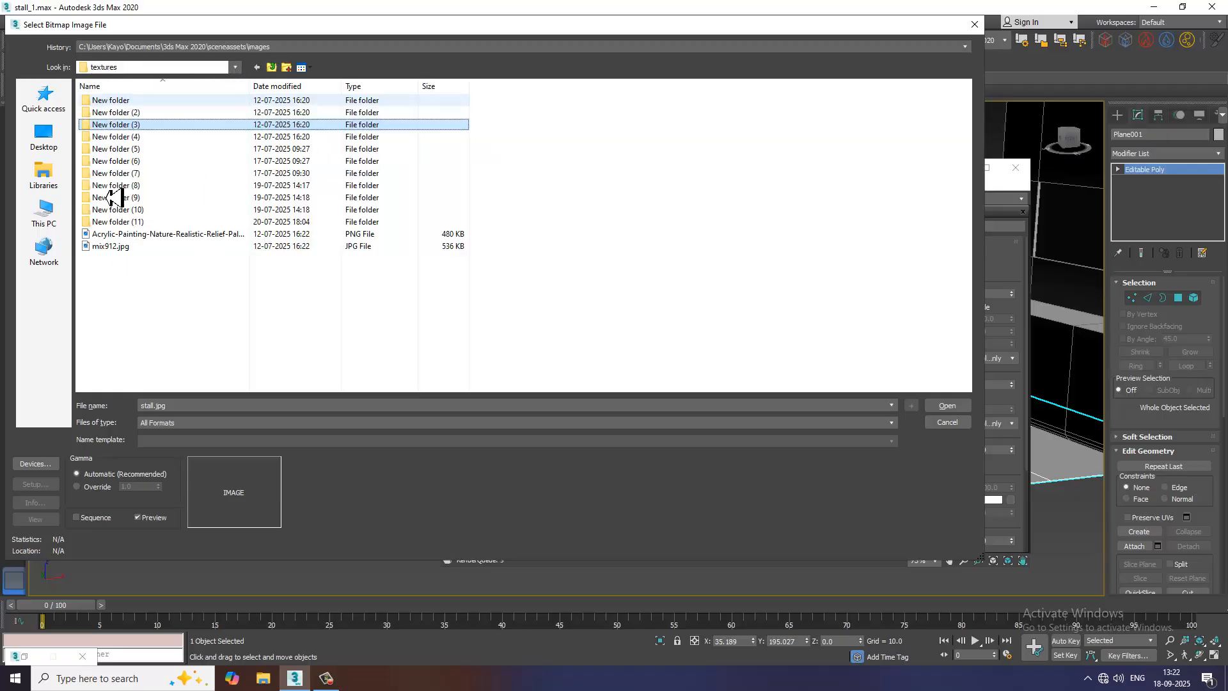
{"action": "double_click", "coordinate": [149, 155]}
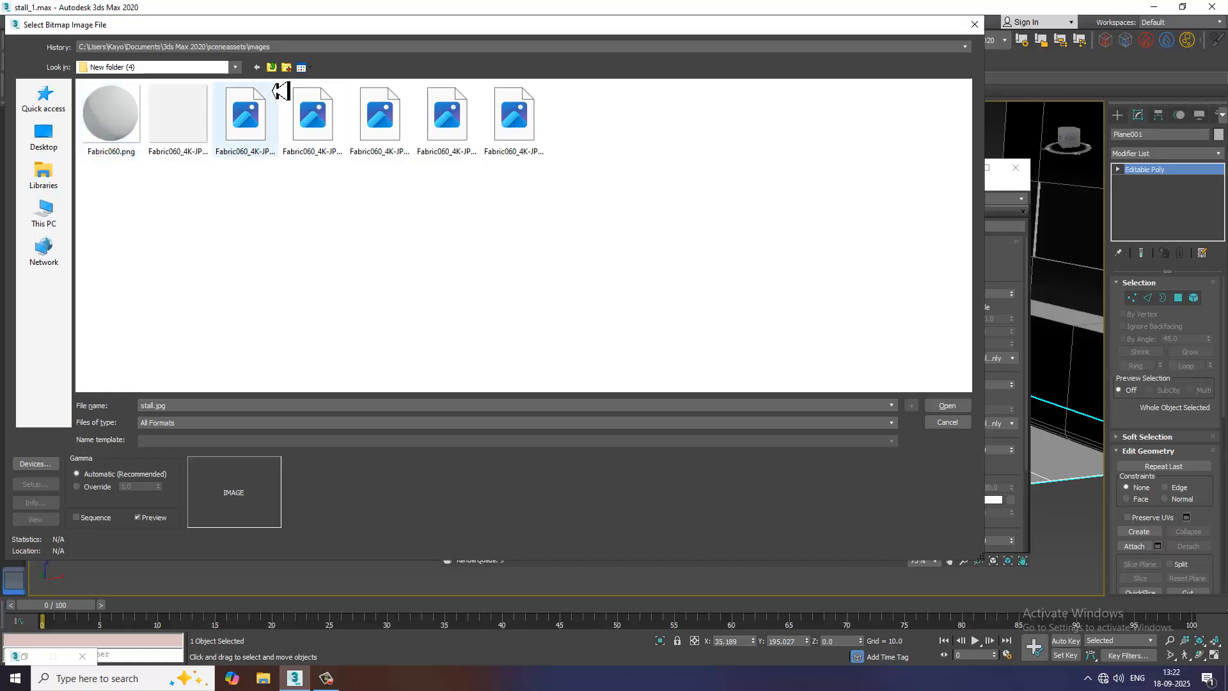
{"action": "left_click", "coordinate": [272, 67]}
{"action": "double_click", "coordinate": [151, 157]}
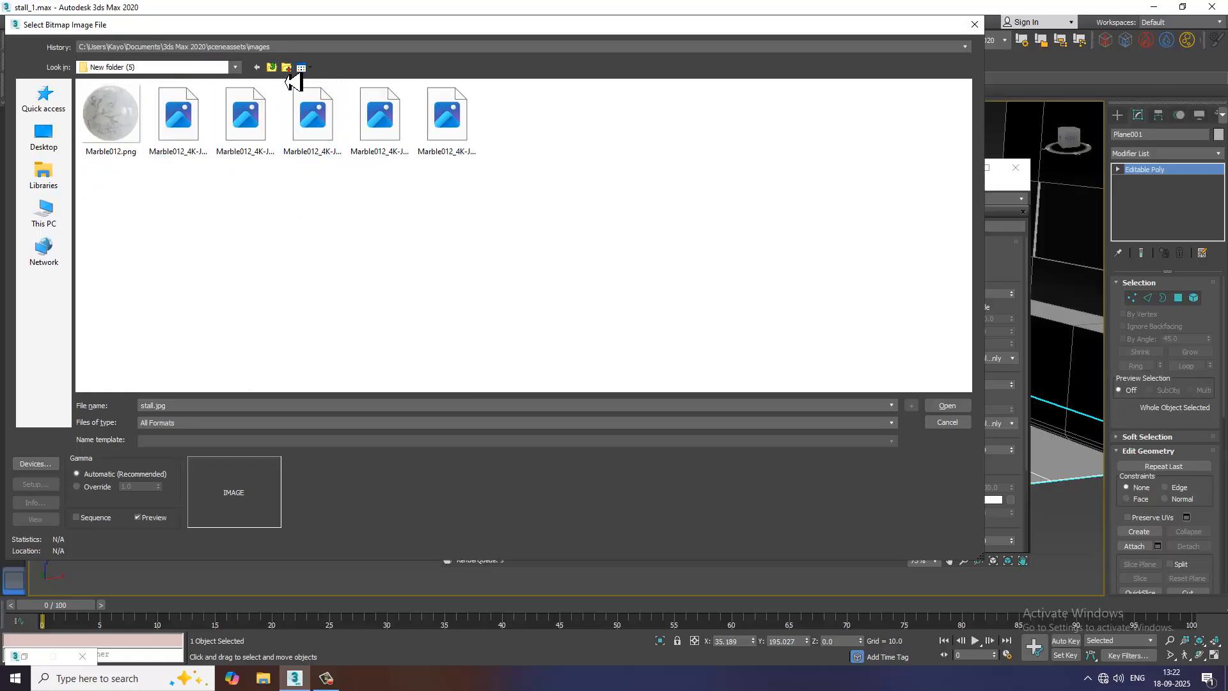
{"action": "left_click", "coordinate": [272, 68]}
{"action": "double_click", "coordinate": [148, 170]}
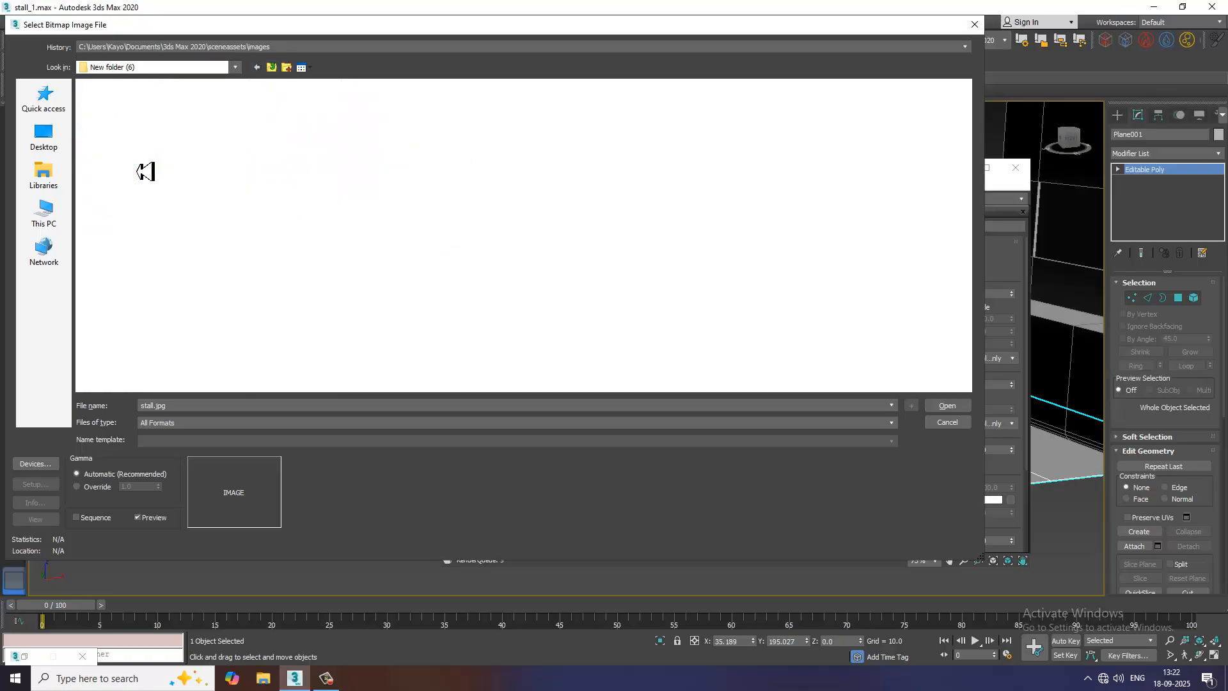
{"action": "left_click", "coordinate": [272, 67]}
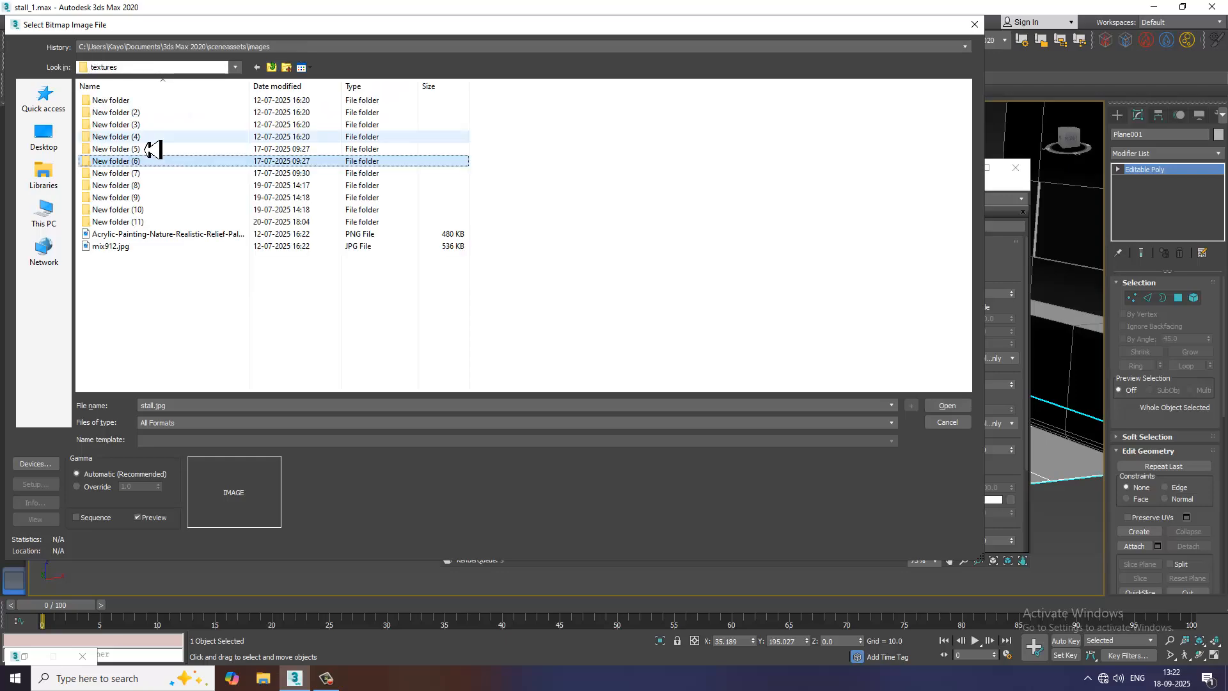
{"action": "left_click", "coordinate": [136, 174]}
{"action": "double_click", "coordinate": [137, 174]}
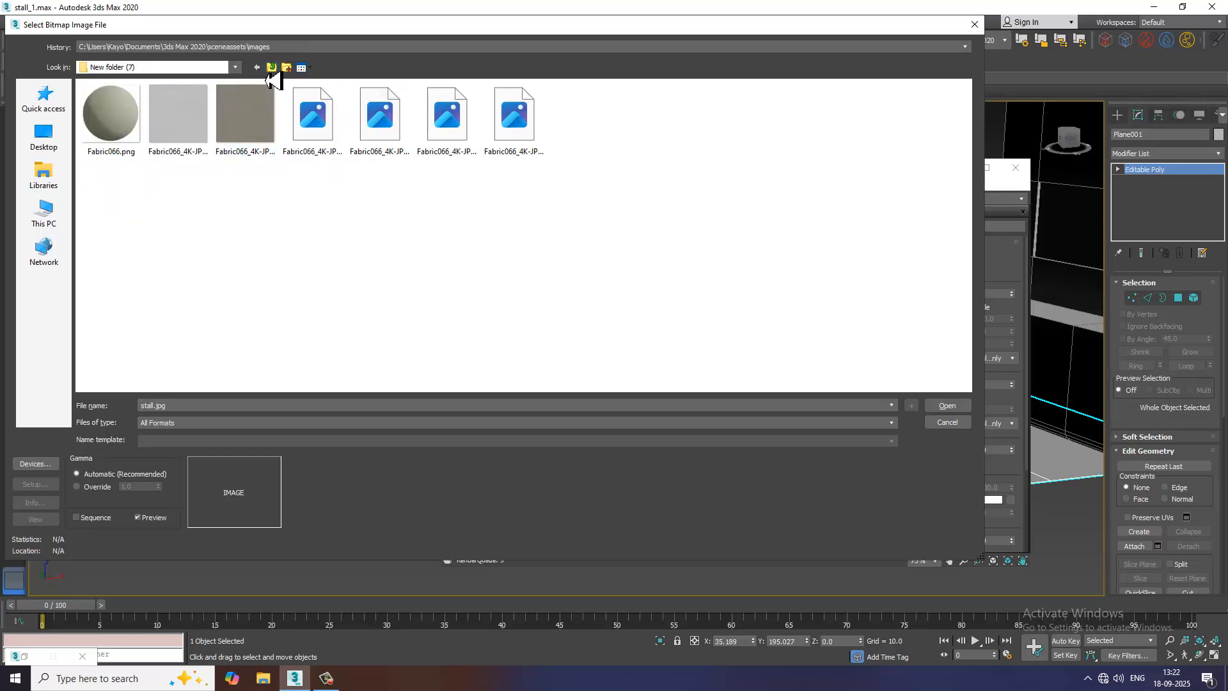
{"action": "left_click", "coordinate": [272, 67]}
{"action": "double_click", "coordinate": [155, 184]}
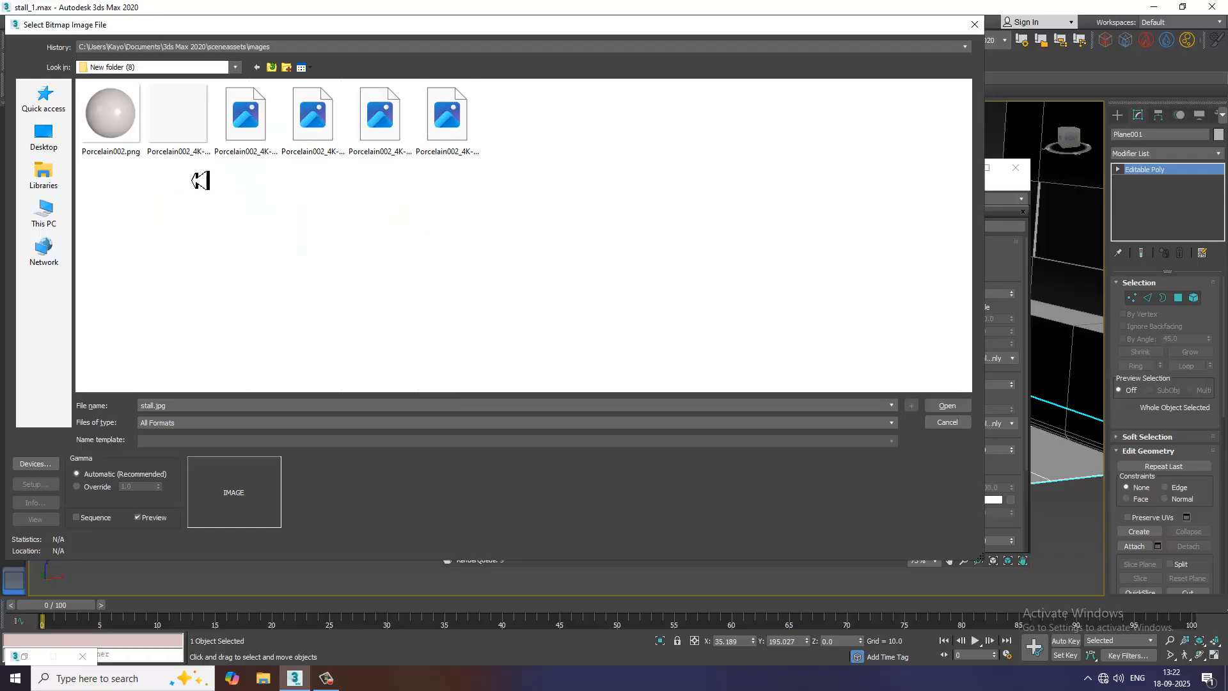
{"action": "left_click", "coordinate": [272, 68]}
- Load Wood084A_4K-JPG_Color.jpg from New folder (9) as the floor material's diffuse bitmap
{"action": "left_click", "coordinate": [156, 194]}
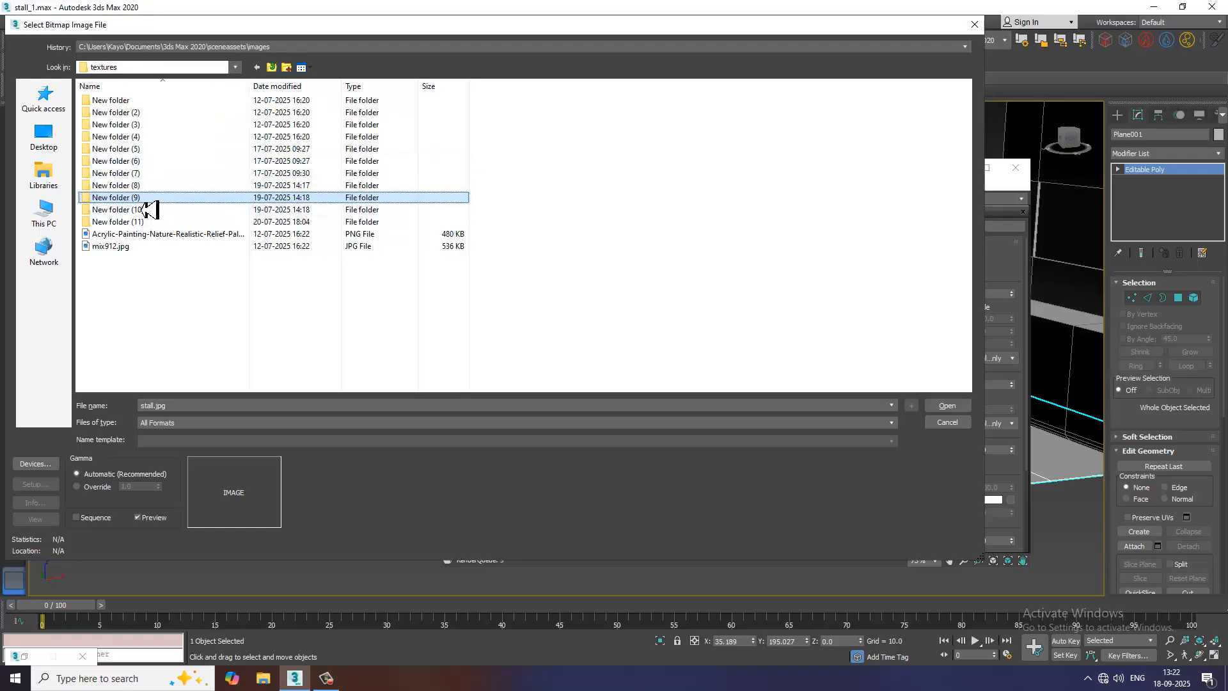
{"action": "double_click", "coordinate": [156, 195]}
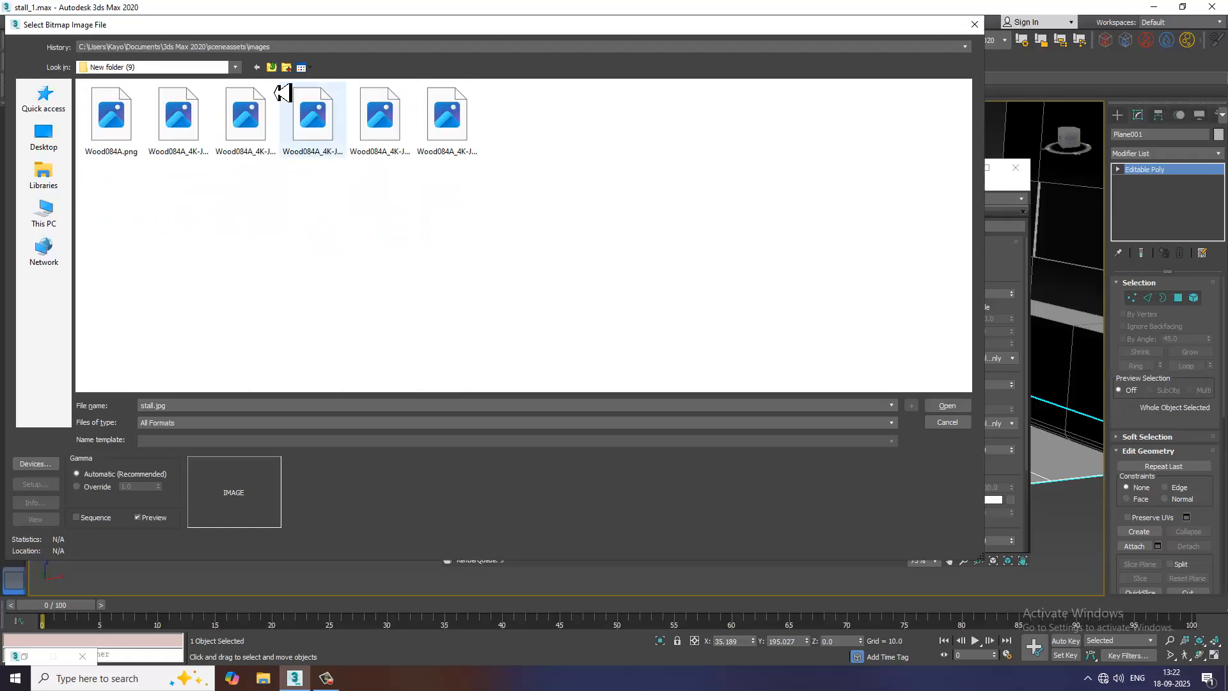
{"action": "left_click", "coordinate": [192, 127]}
{"action": "double_click", "coordinate": [198, 127]}
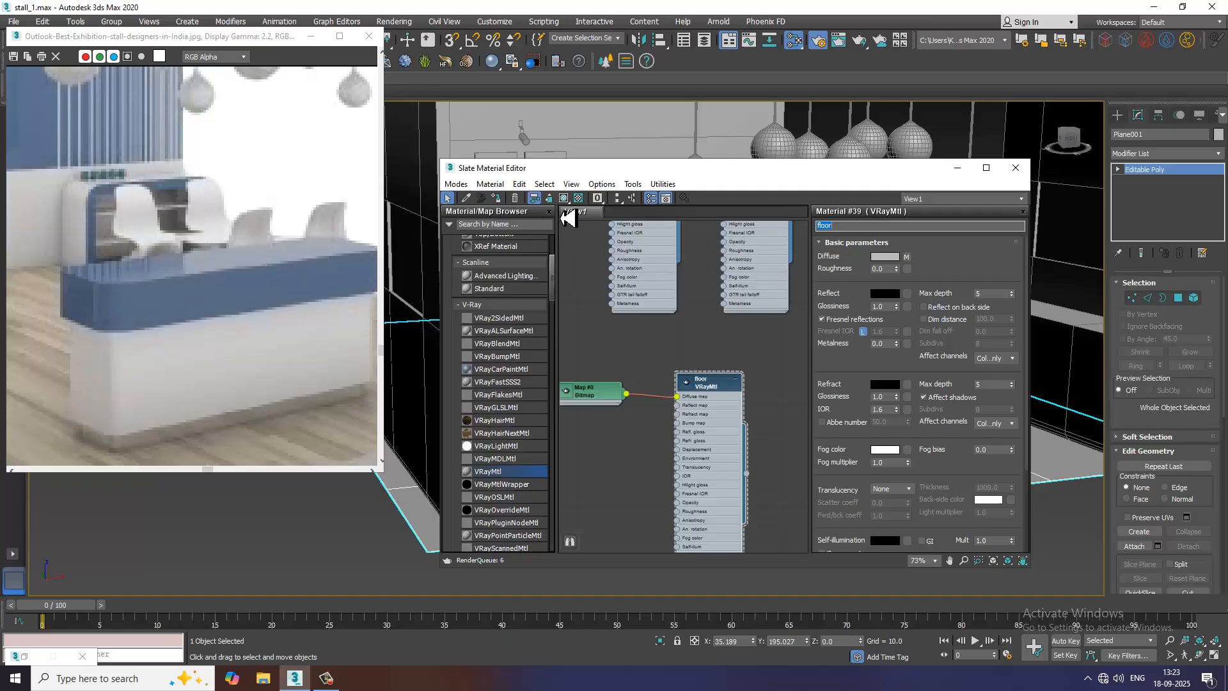
- Show the floor material shaded in the viewport and assign it to the selected floor plane
{"action": "left_click", "coordinate": [565, 200]}
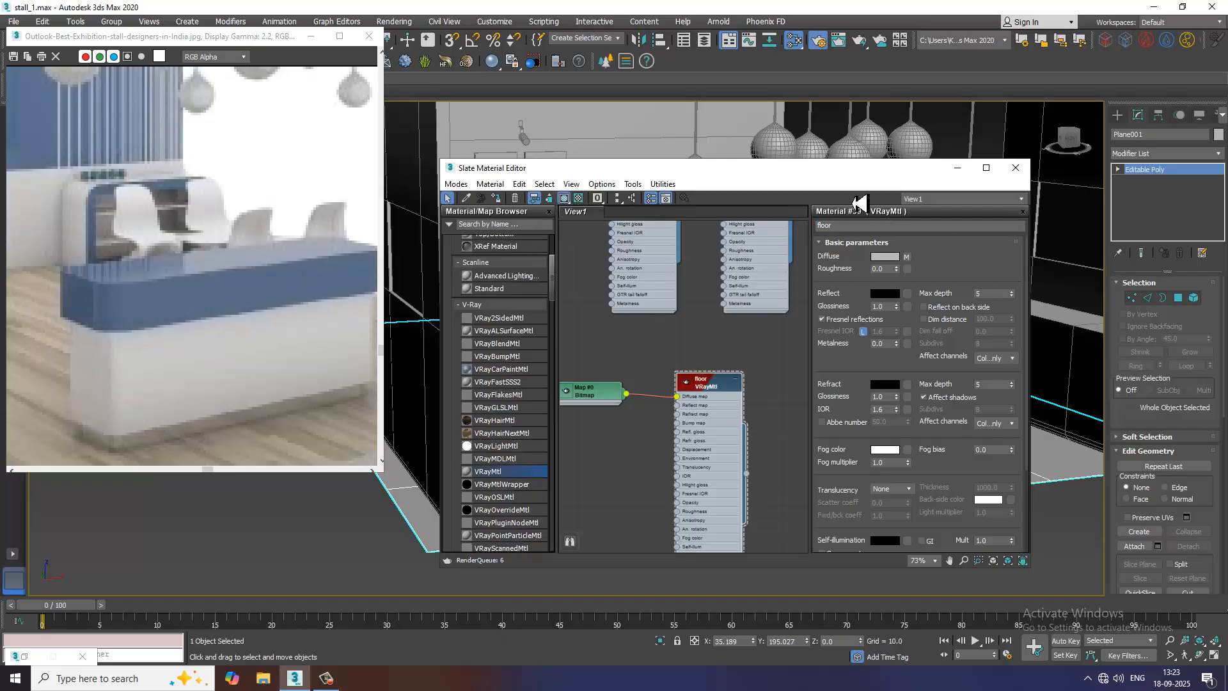
{"action": "left_click_drag", "start_coordinate": [571, 168], "coordinate": [712, 434]}
{"action": "left_click", "coordinate": [637, 463]}
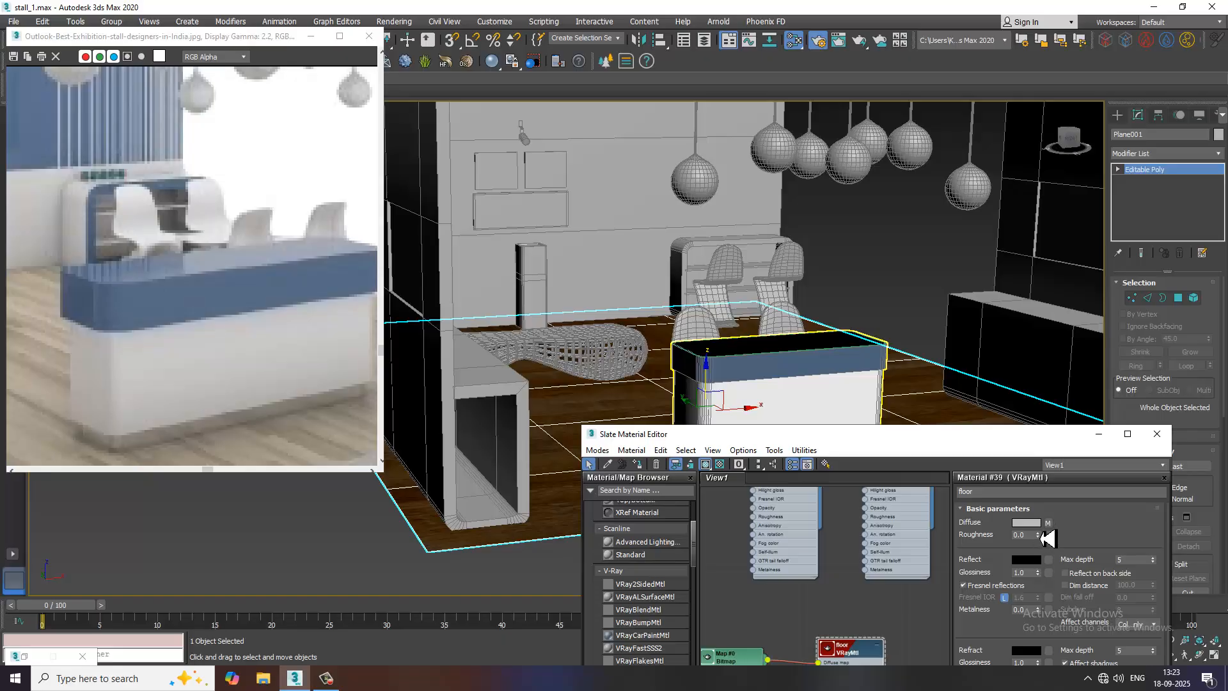
- Set the floor bitmap's U and V tiling to 3
{"action": "left_click", "coordinate": [1048, 524]}
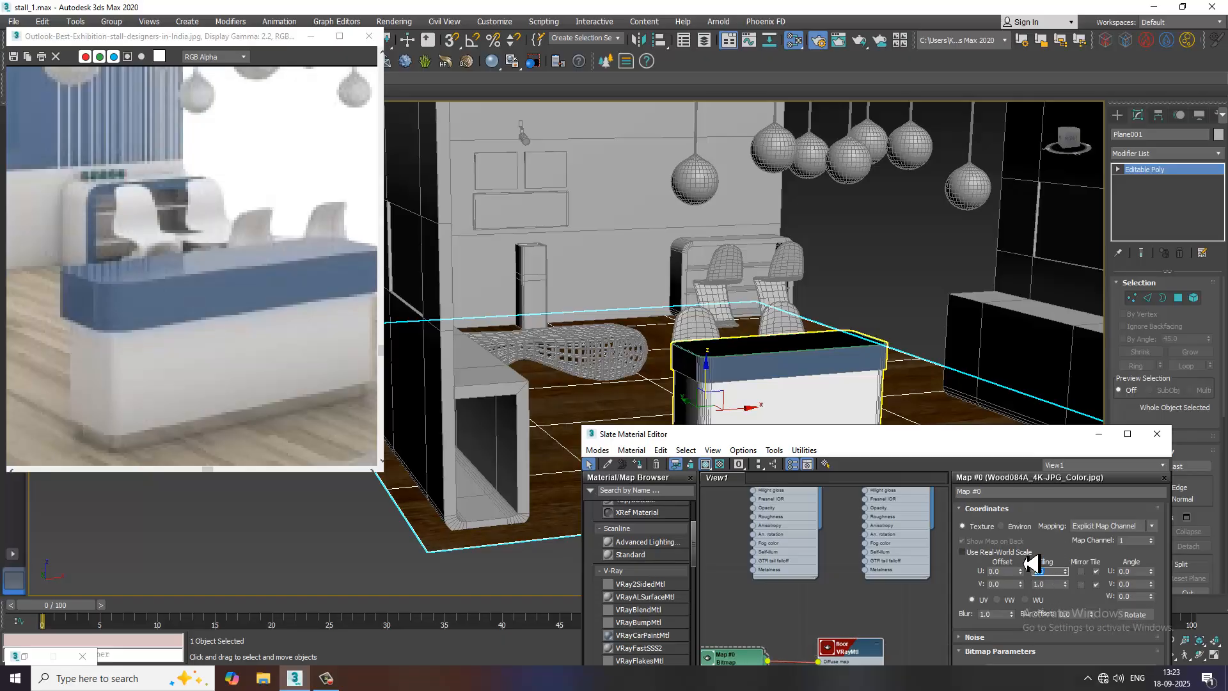
{"action": "type", "text": "3"}
{"action": "key", "text": "Tab"}
{"action": "type", "text": "3"}
{"action": "key", "text": "Return"}
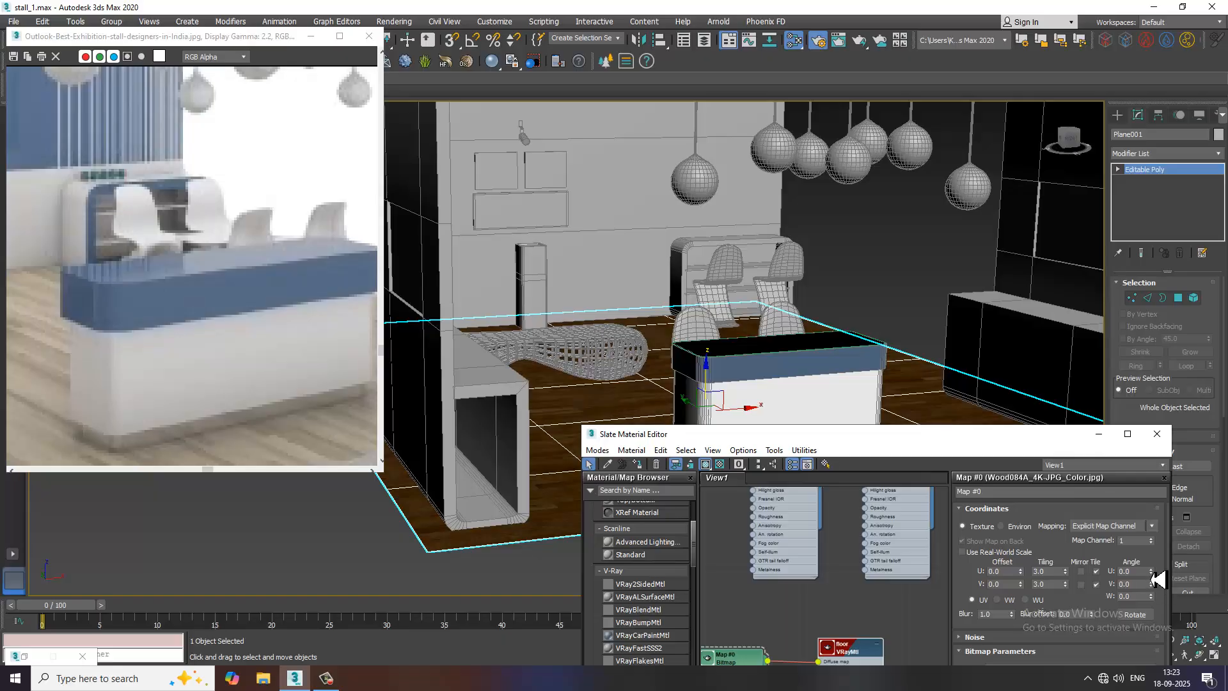
- Rotate the floor bitmap by setting its W angle to 90
{"action": "left_click_drag", "start_coordinate": [1154, 577], "coordinate": [1153, 612]}
{"action": "type", "text": "90"}
{"action": "key", "text": "Return"}
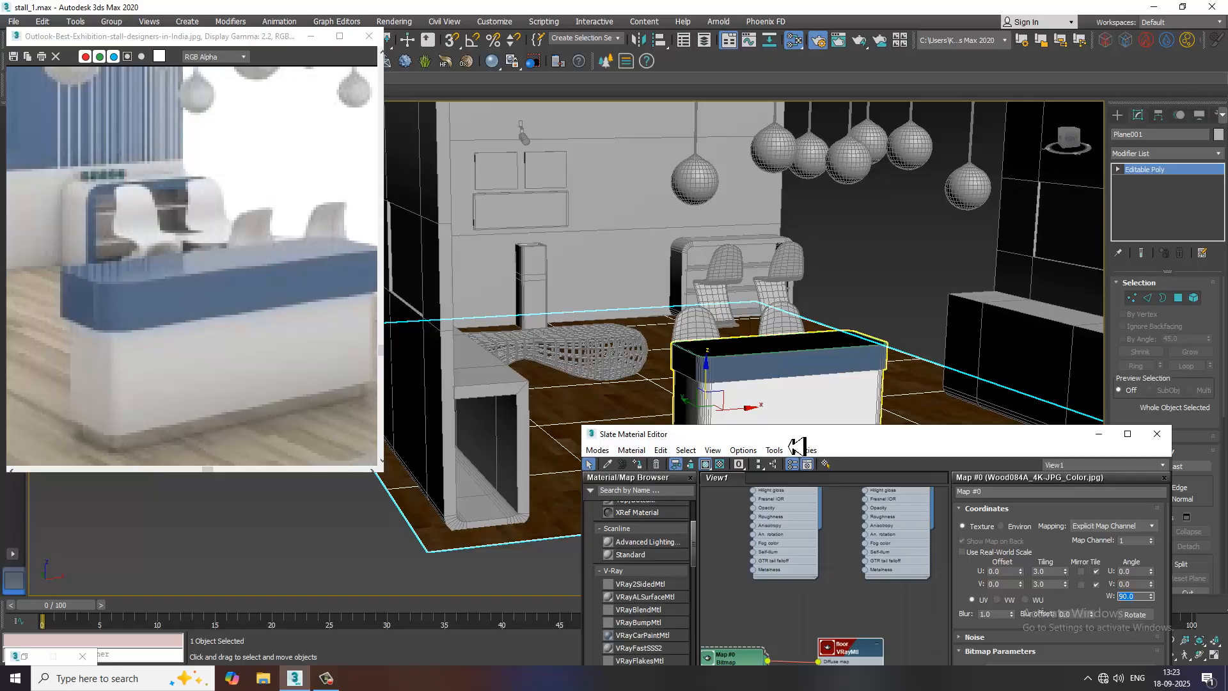
- Set the floor material's reflection color to a dark grey with a value of about 25
{"action": "left_click_drag", "start_coordinate": [797, 438], "coordinate": [750, 285]}
{"action": "double_click", "coordinate": [818, 499]}
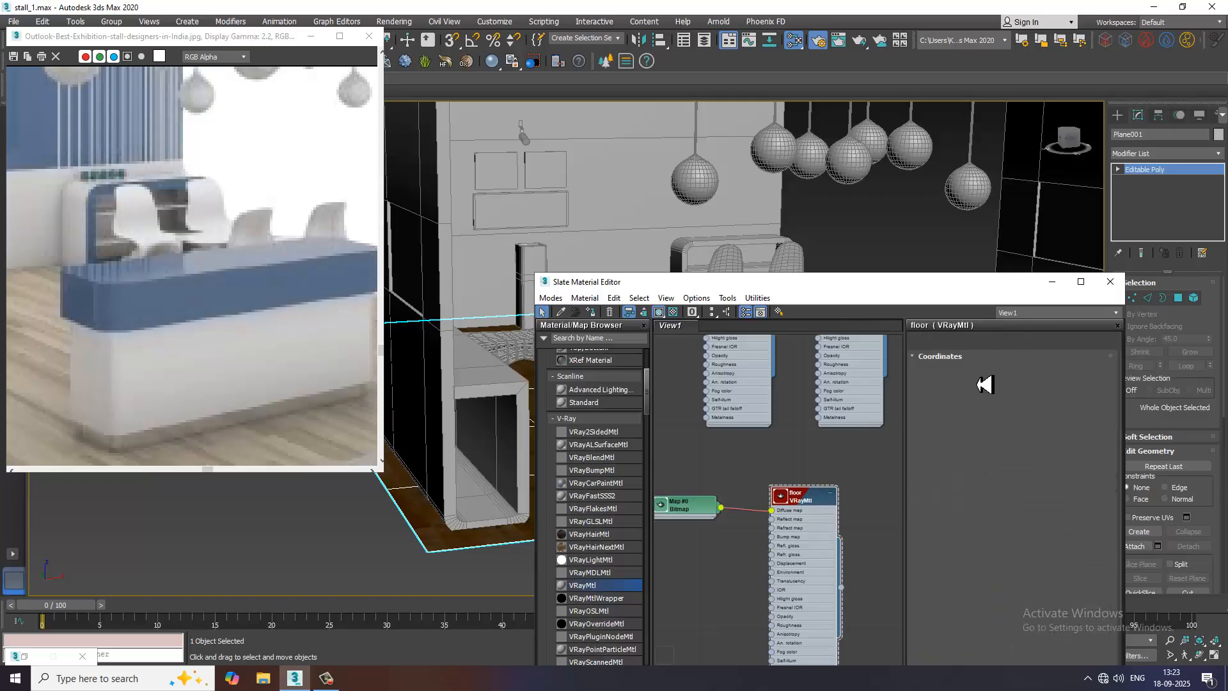
{"action": "left_click", "coordinate": [986, 409]}
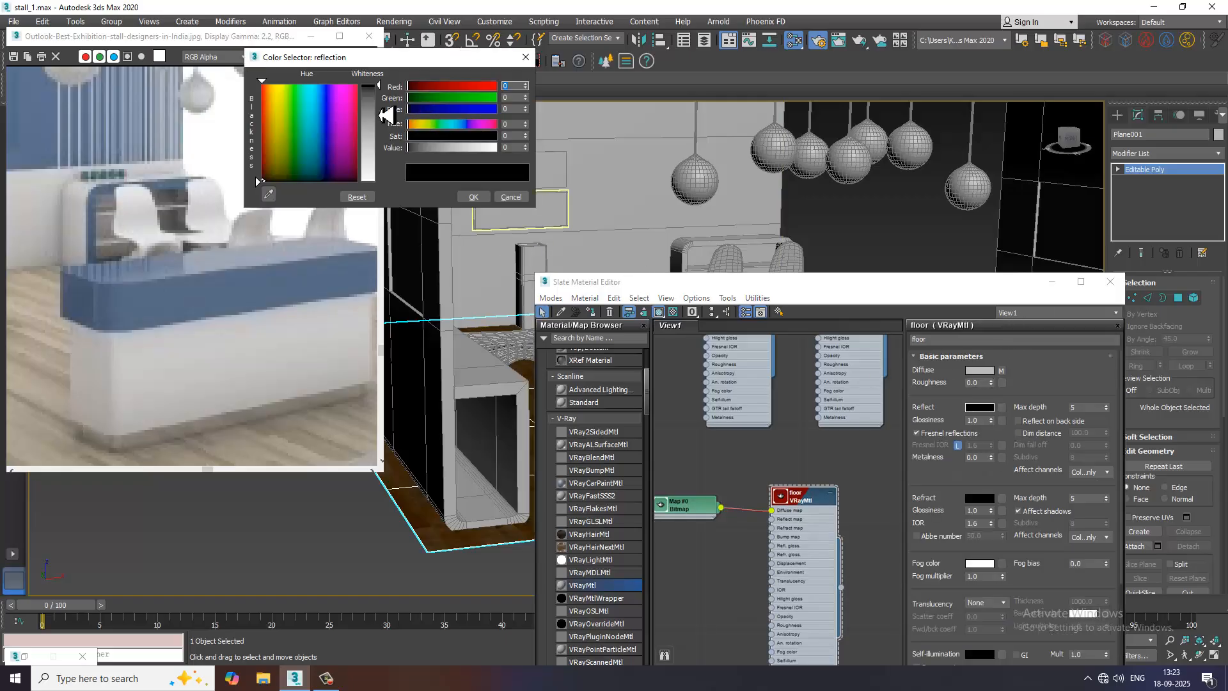
{"action": "left_click_drag", "start_coordinate": [390, 101], "coordinate": [392, 107]}
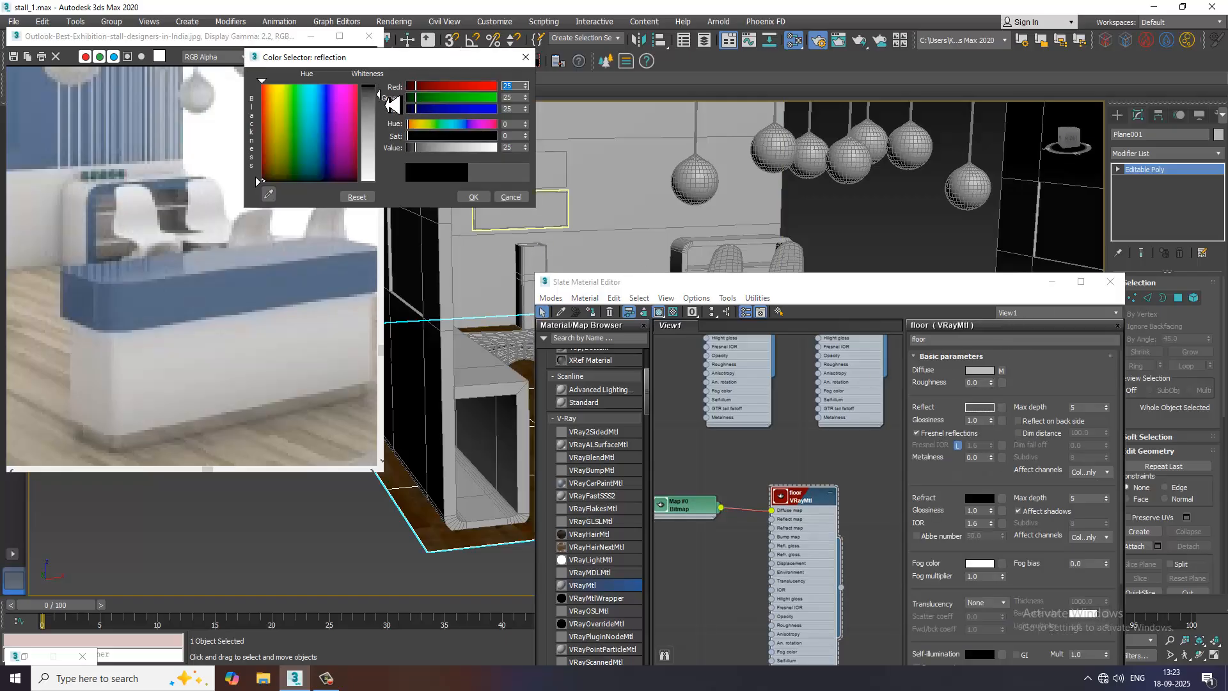
{"action": "left_click", "coordinate": [474, 197]}
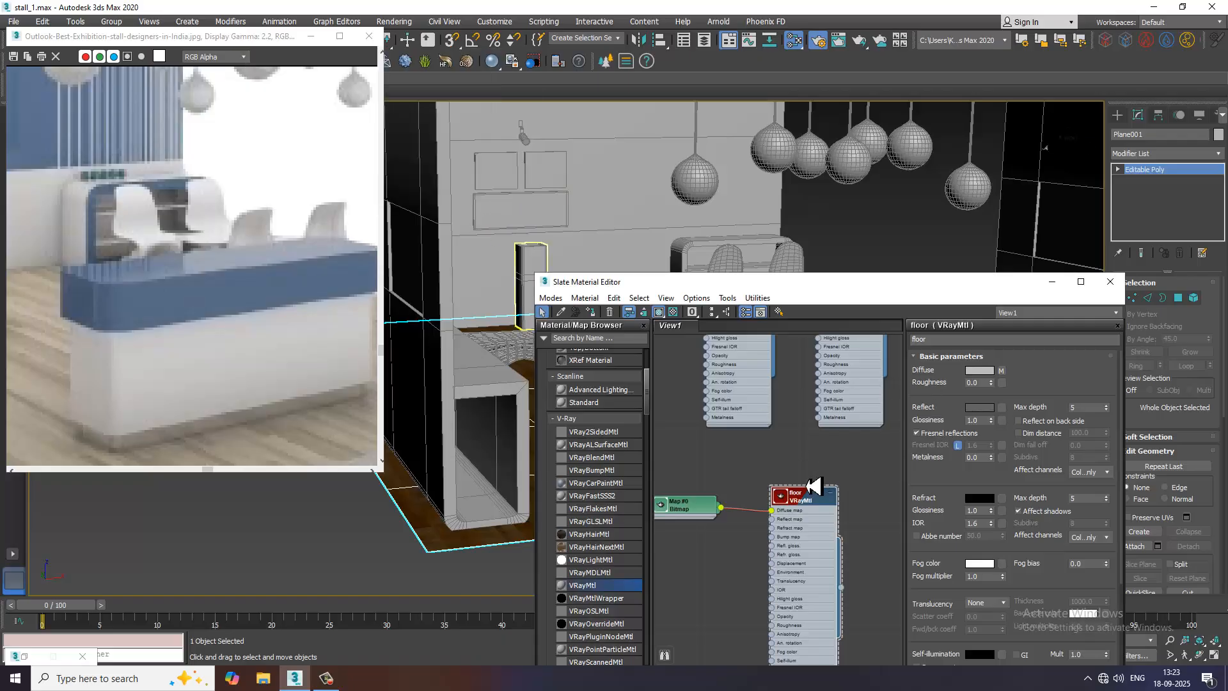
- Add a VRayBump2Normal map node beside the floor material, below its diffuse bitmap
{"action": "middle_click_drag", "start_coordinate": [776, 526], "coordinate": [817, 455]}
{"action": "scroll", "coordinate": [811, 463], "scroll_direction": "down", "scroll_amount": 1}
{"action": "scroll", "coordinate": [607, 524], "scroll_direction": "down", "scroll_amount": 13}
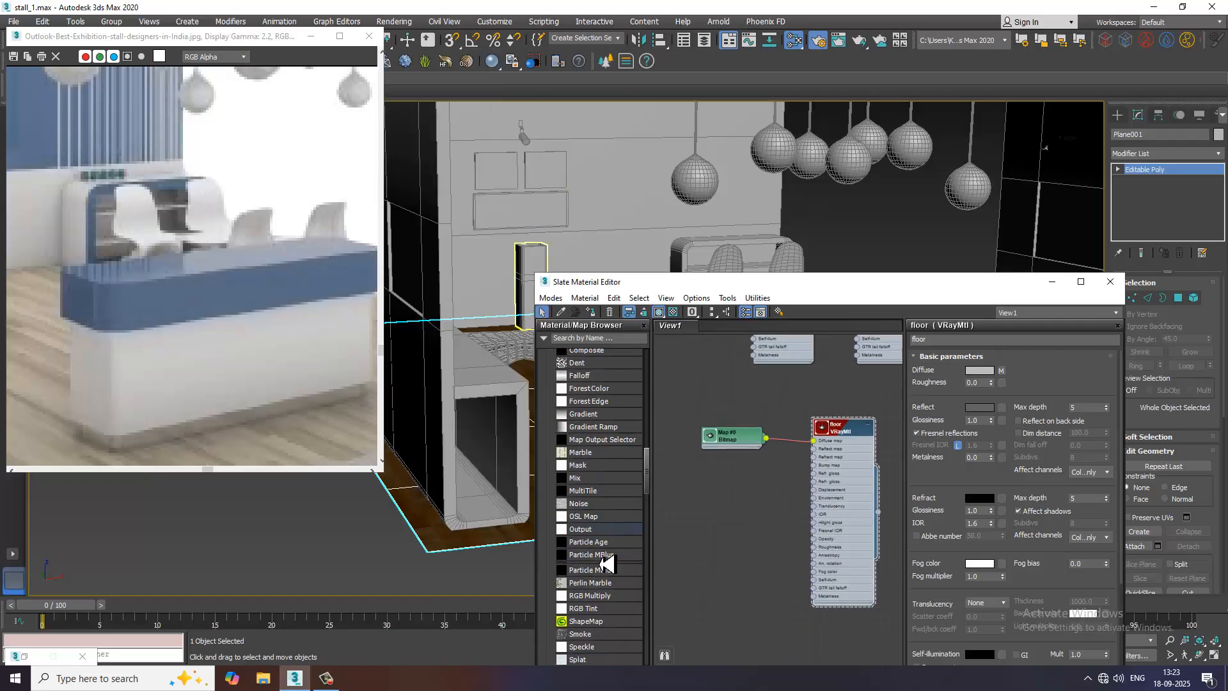
{"action": "scroll", "coordinate": [606, 563], "scroll_direction": "down", "scroll_amount": 10}
{"action": "scroll", "coordinate": [590, 609], "scroll_direction": "down", "scroll_amount": 2}
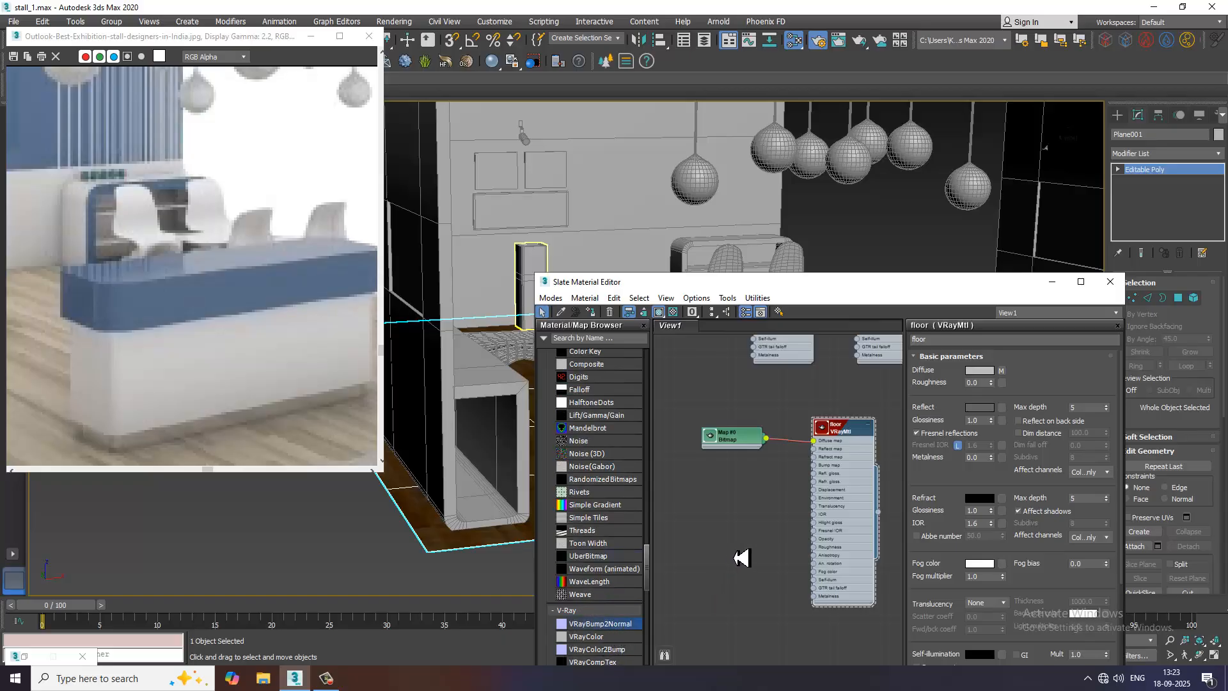
{"action": "left_click_drag", "start_coordinate": [735, 558], "coordinate": [736, 556]}
{"action": "scroll", "coordinate": [796, 563], "scroll_direction": "up", "scroll_amount": 1}
{"action": "middle_click_drag", "start_coordinate": [793, 562], "coordinate": [787, 593]}
{"action": "scroll", "coordinate": [773, 577], "scroll_direction": "up", "scroll_amount": 1}
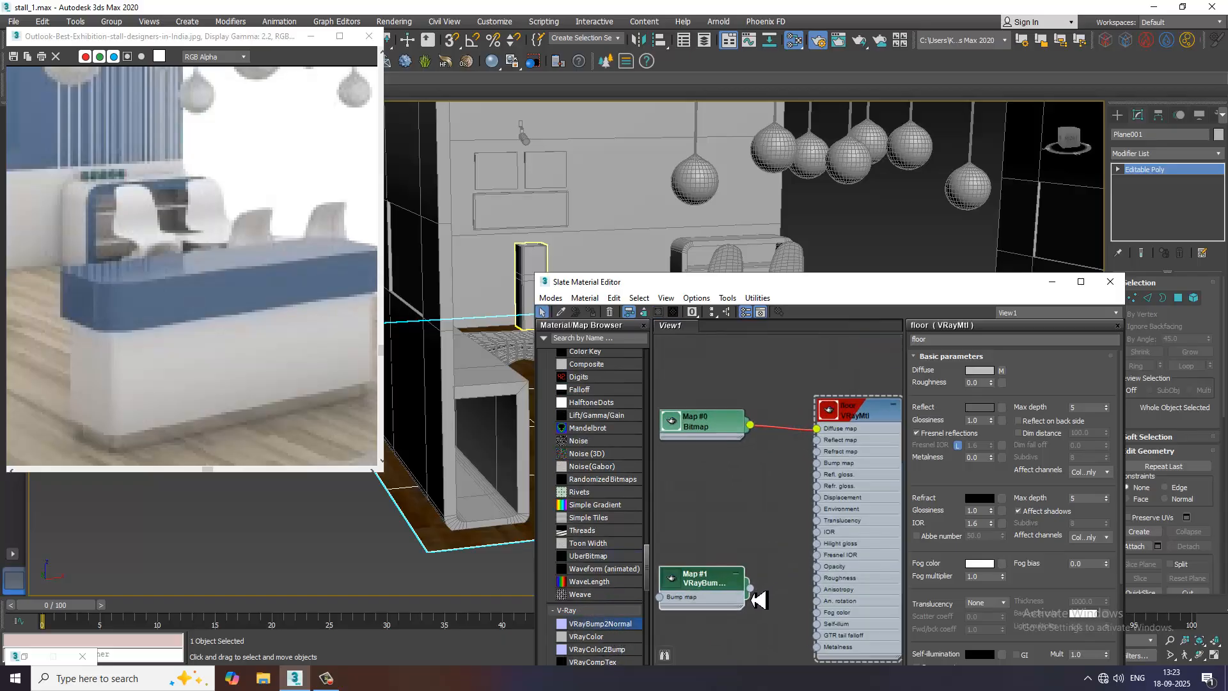
- Connect the VRayBump2Normal node to the floor material's bump map and load Wood084A_4K-JPG_NormalGL.jpg as its bump bitmap
{"action": "left_click_drag", "start_coordinate": [752, 589], "coordinate": [818, 463]}
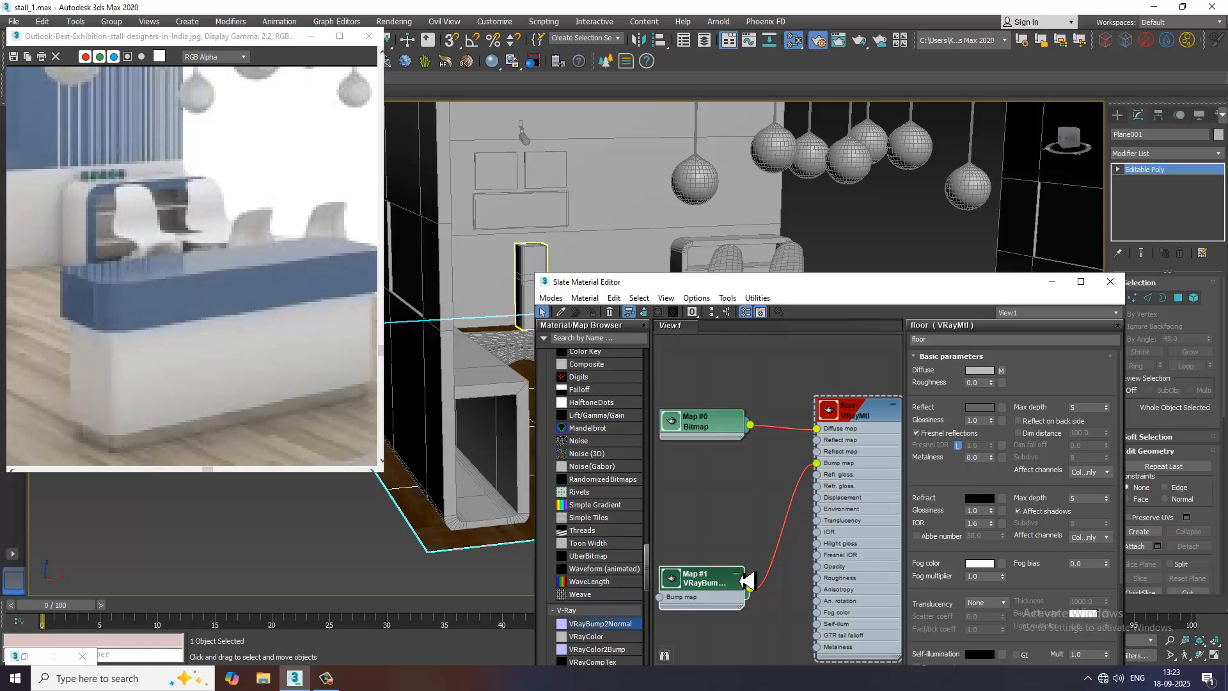
{"action": "double_click", "coordinate": [710, 582]}
{"action": "left_click", "coordinate": [1064, 374]}
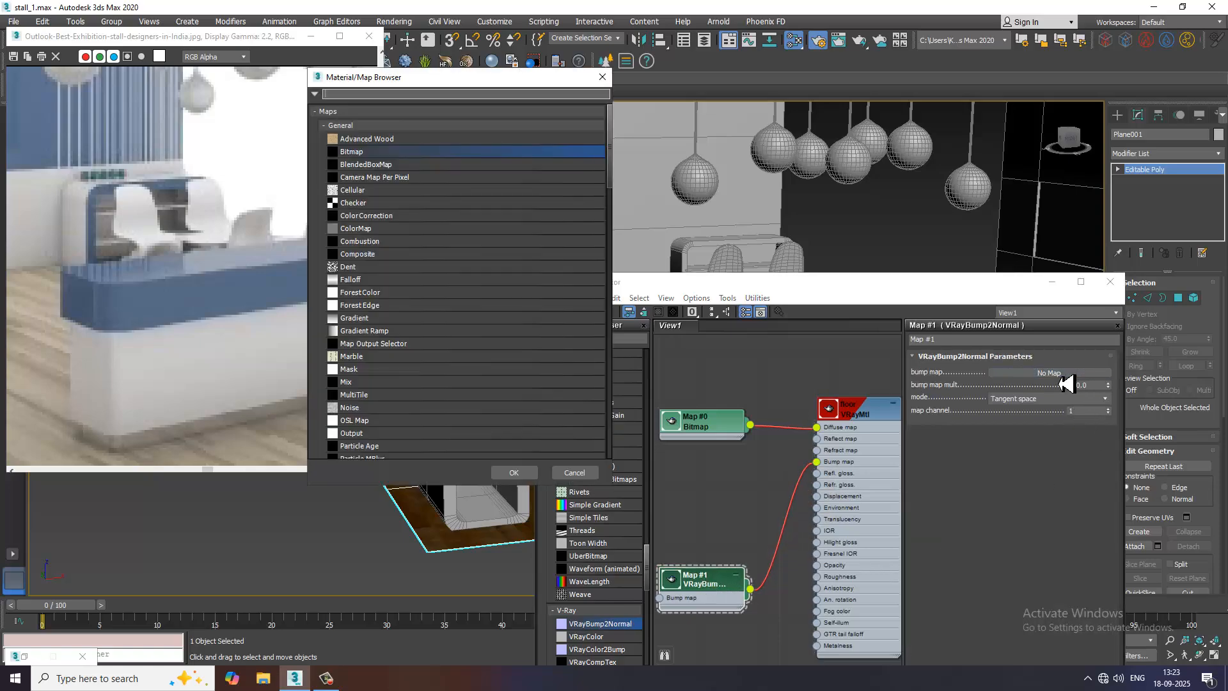
{"action": "double_click", "coordinate": [392, 153]}
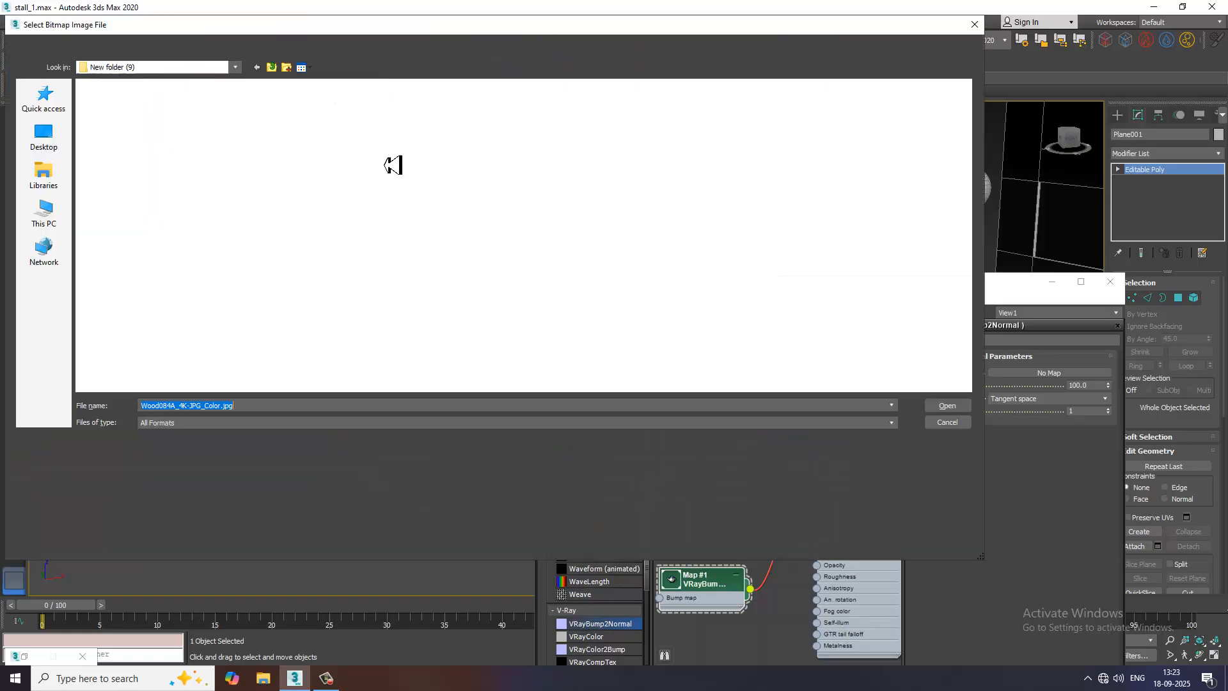
{"action": "double_click", "coordinate": [377, 120]}
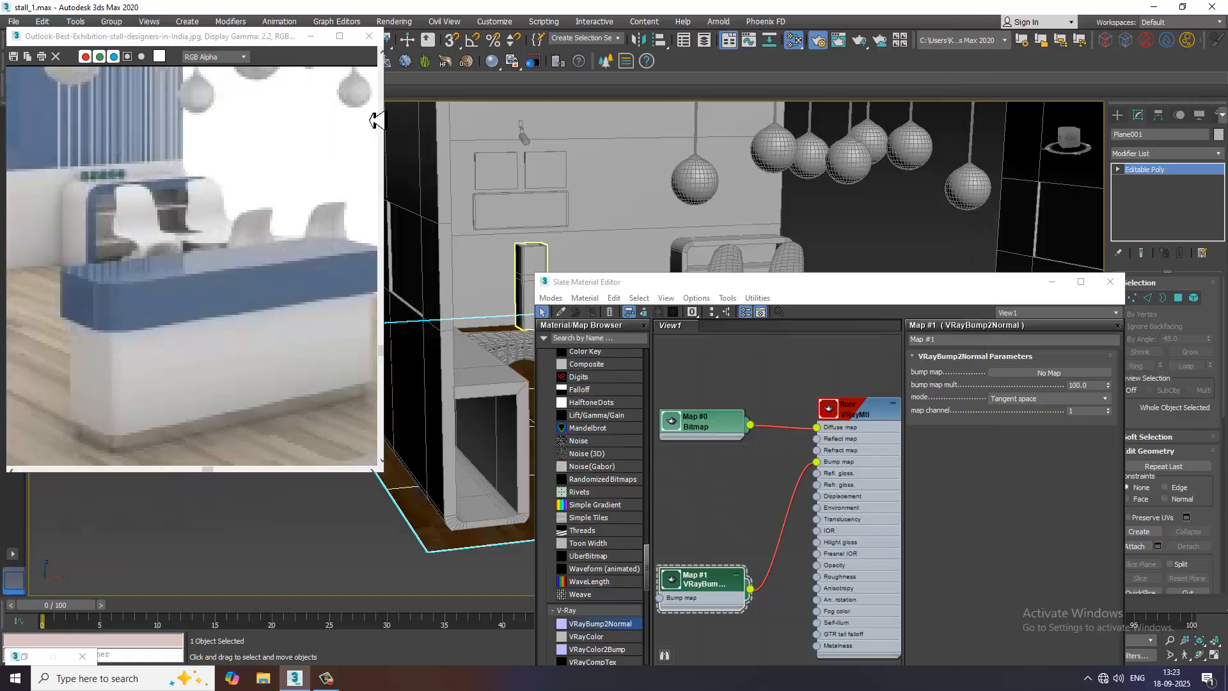
- Set the normal bitmap's U and V tiling to 3 and close the material editor
{"action": "middle_click_drag", "start_coordinate": [745, 510], "coordinate": [817, 485]}
{"action": "scroll", "coordinate": [817, 483], "scroll_direction": "down", "scroll_amount": 1}
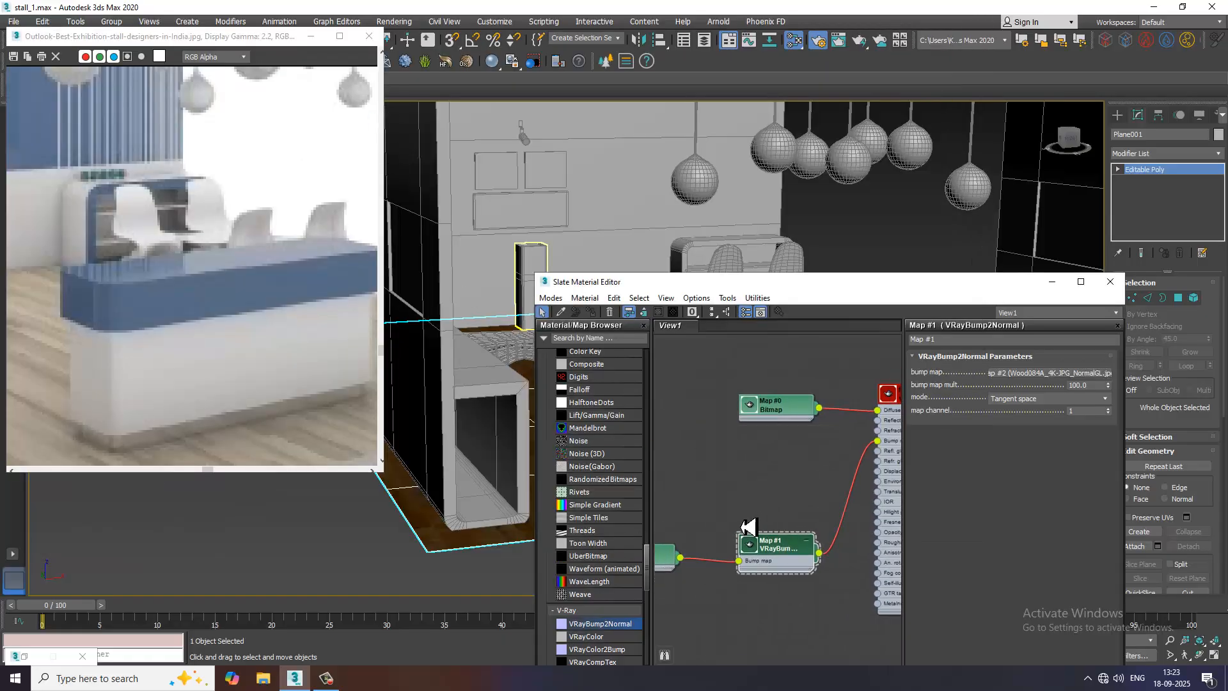
{"action": "middle_click_drag", "start_coordinate": [659, 558], "coordinate": [770, 568]}
{"action": "double_click", "coordinate": [753, 571]}
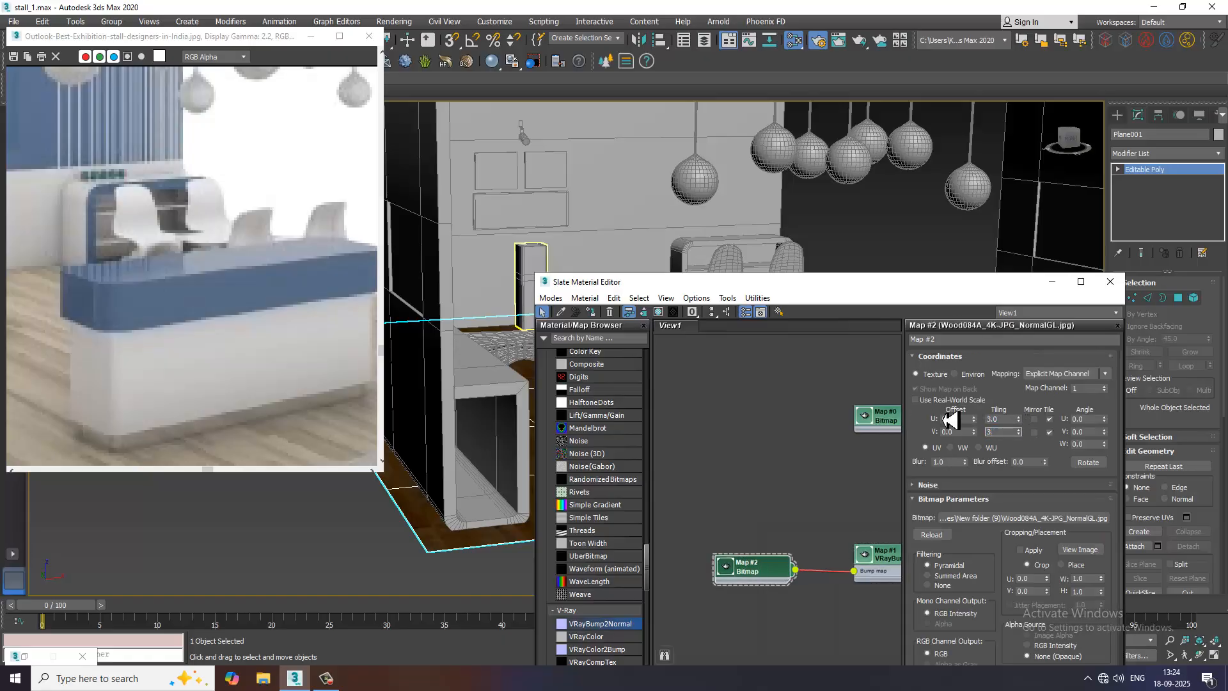
{"action": "key", "text": "Return"}
{"action": "left_click", "coordinate": [1110, 282]}
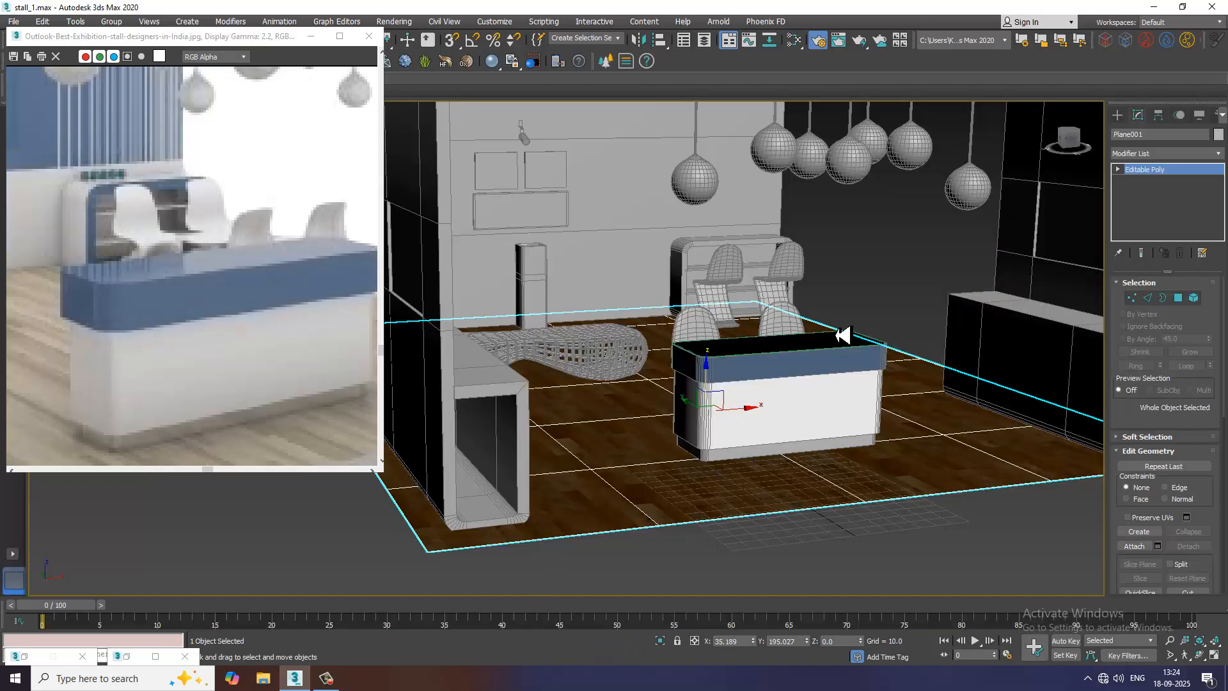
- Select the stall's large arched frame and assign the existing white VRayMtl, Material #15, to it
{"action": "scroll", "coordinate": [844, 335], "scroll_direction": "down", "scroll_amount": 6}
{"action": "middle_click_drag", "start_coordinate": [815, 301], "coordinate": [774, 374], "text": "alt"}
{"action": "scroll", "coordinate": [770, 381], "scroll_direction": "up", "scroll_amount": 3}
{"action": "scroll", "coordinate": [775, 374], "scroll_direction": "up", "scroll_amount": 1}
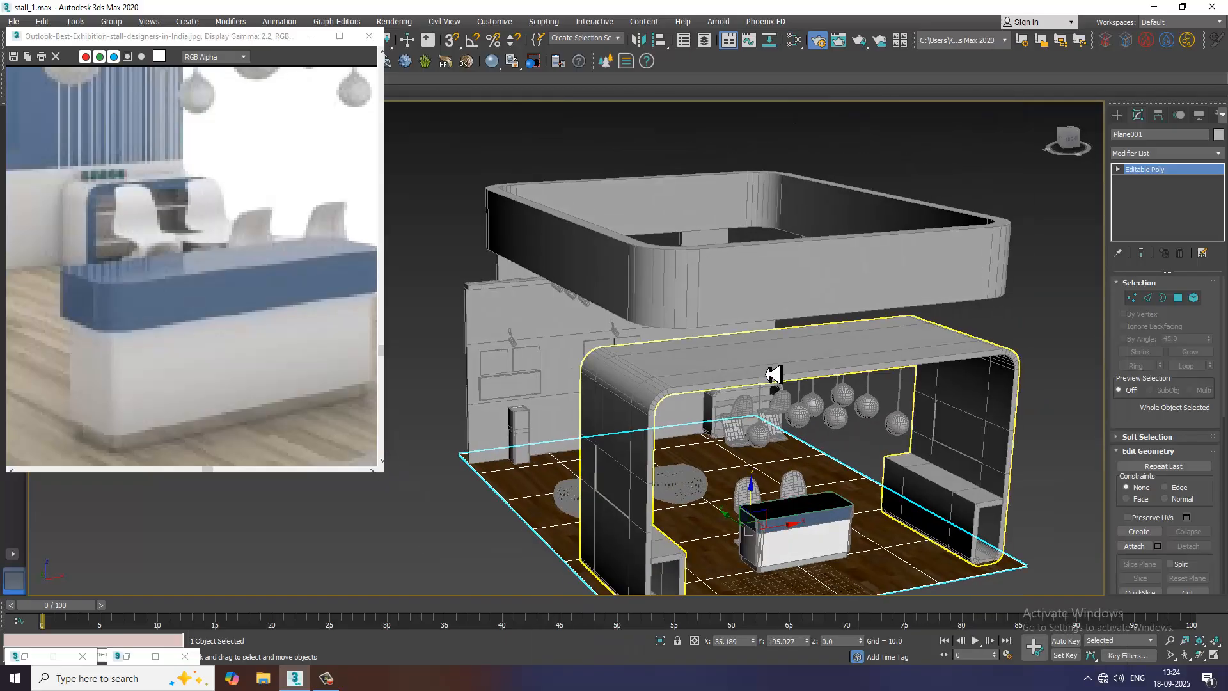
{"action": "scroll", "coordinate": [156, 313], "scroll_direction": "down", "scroll_amount": 5}
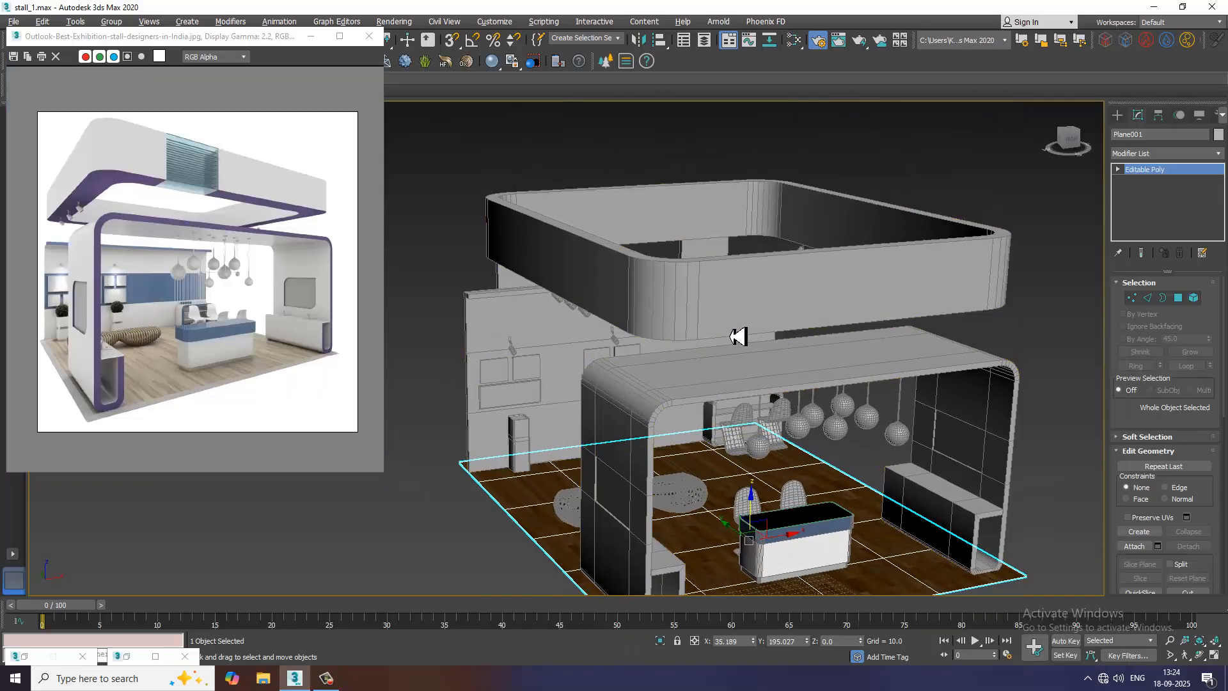
{"action": "scroll", "coordinate": [735, 376], "scroll_direction": "up", "scroll_amount": 3}
{"action": "mouse_move", "coordinate": [730, 336]}
{"action": "middle_mouse_down", "text": "alt"}
{"action": "mouse_move", "coordinate": [735, 375]}
{"action": "mouse_move", "coordinate": [723, 352]}
{"action": "middle_mouse_up", "text": "alt"}
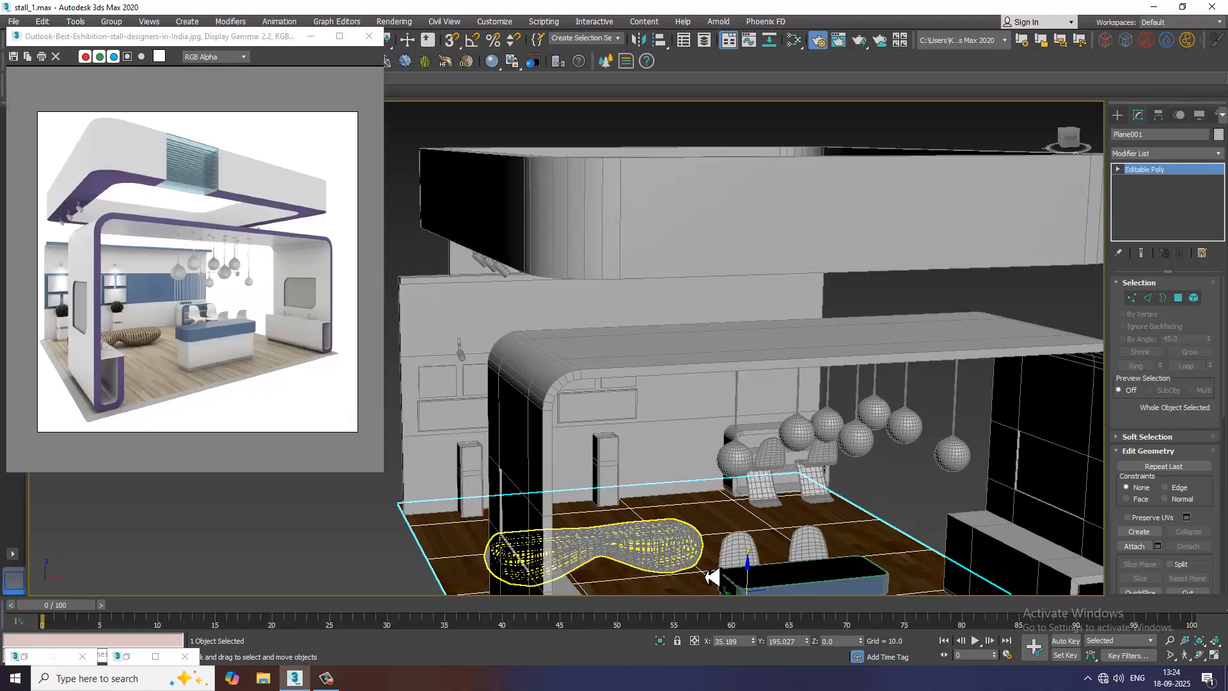
{"action": "left_click", "coordinate": [657, 374]}
{"action": "middle_click_drag", "start_coordinate": [773, 414], "coordinate": [972, 377], "text": "alt"}
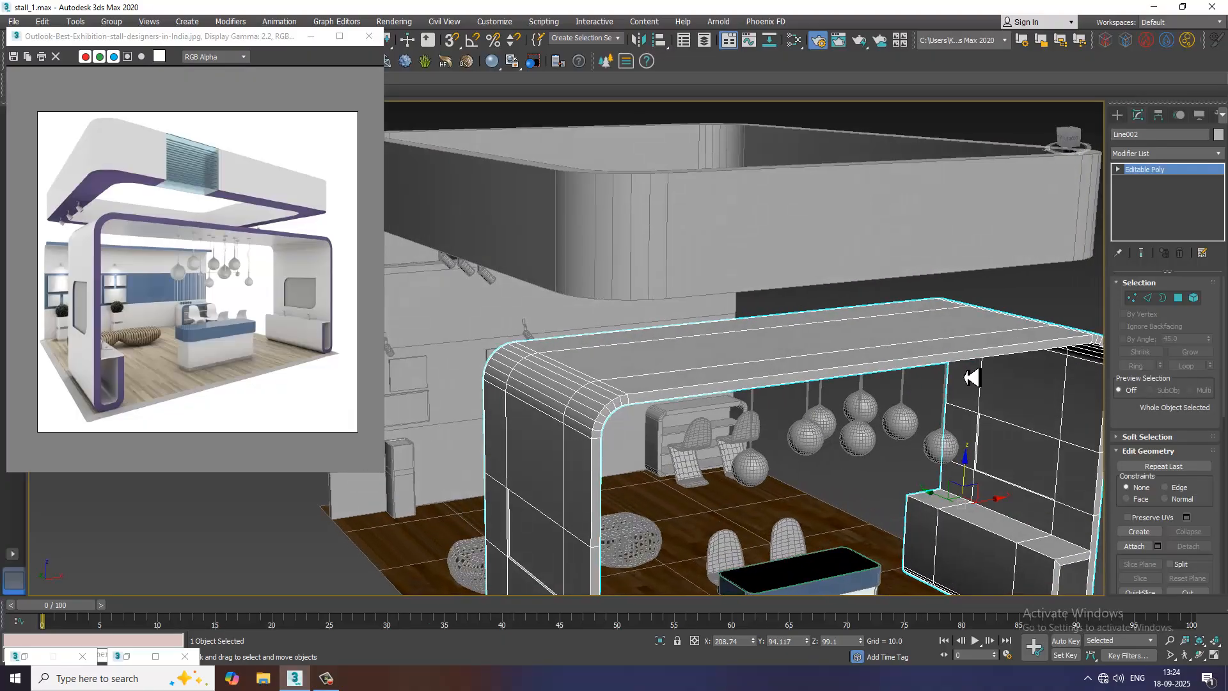
{"action": "scroll", "coordinate": [816, 417], "scroll_direction": "up", "scroll_amount": 3}
{"action": "key", "text": "m"}
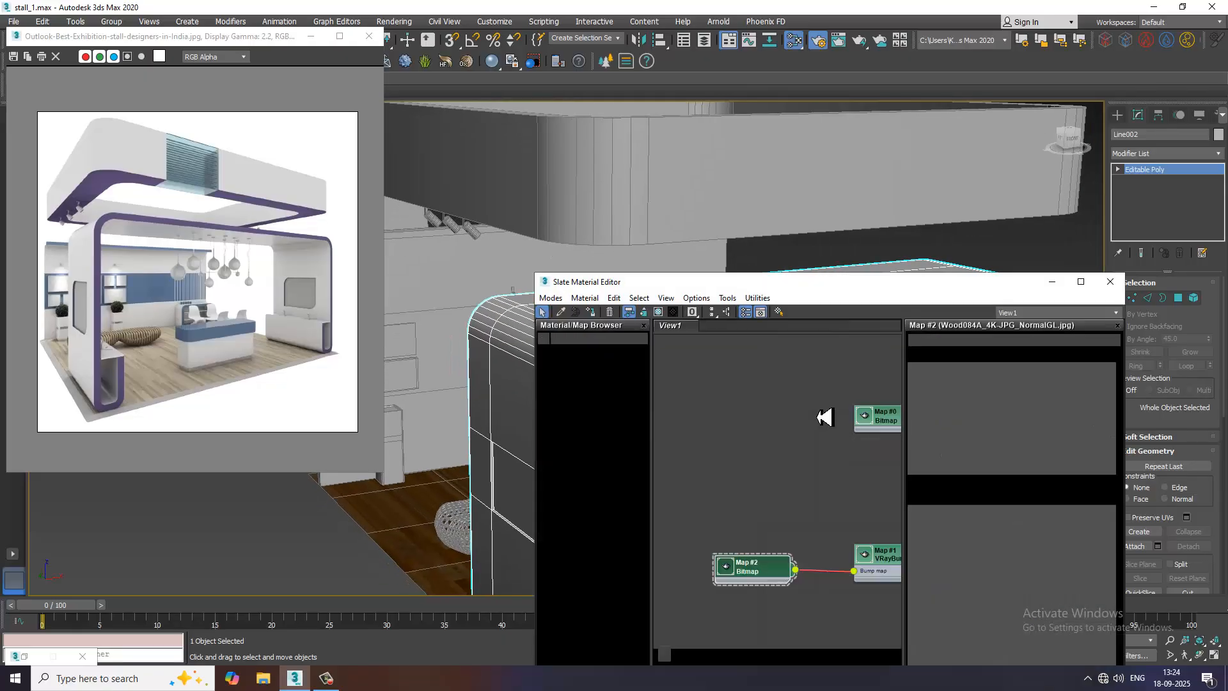
{"action": "middle_click_drag", "start_coordinate": [841, 448], "coordinate": [688, 631]}
{"action": "mouse_move", "coordinate": [829, 345]}
{"action": "middle_mouse_down"}
{"action": "mouse_move", "coordinate": [770, 439]}
{"action": "mouse_move", "coordinate": [771, 479]}
{"action": "middle_mouse_up"}
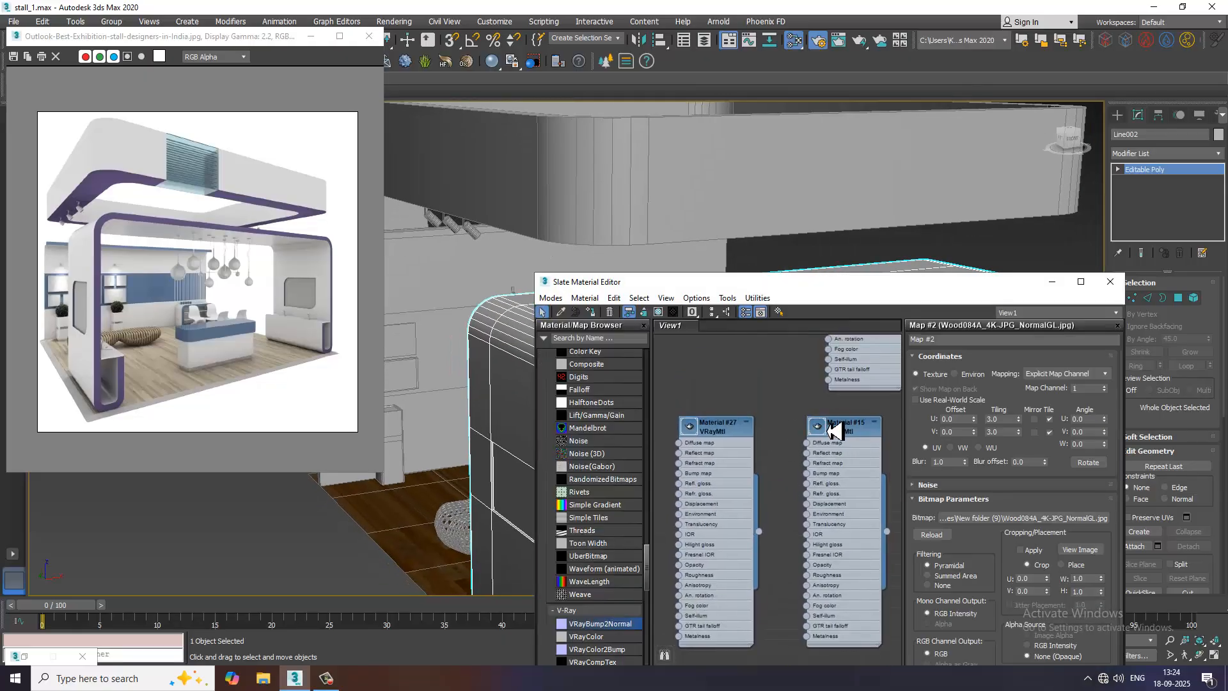
{"action": "left_click", "coordinate": [834, 431]}
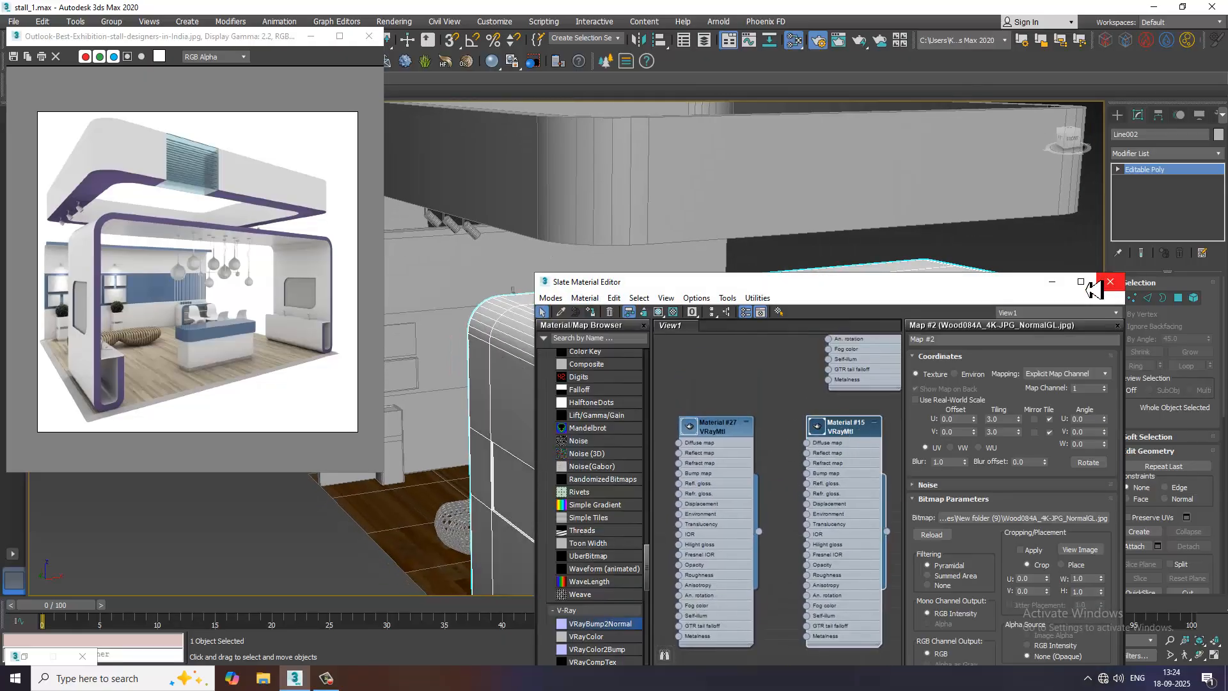
{"action": "left_click", "coordinate": [1063, 286]}
- Select only the polygons along the arched frame's front edge, using the side view to exclude all the others
{"action": "left_click", "coordinate": [1179, 298]}
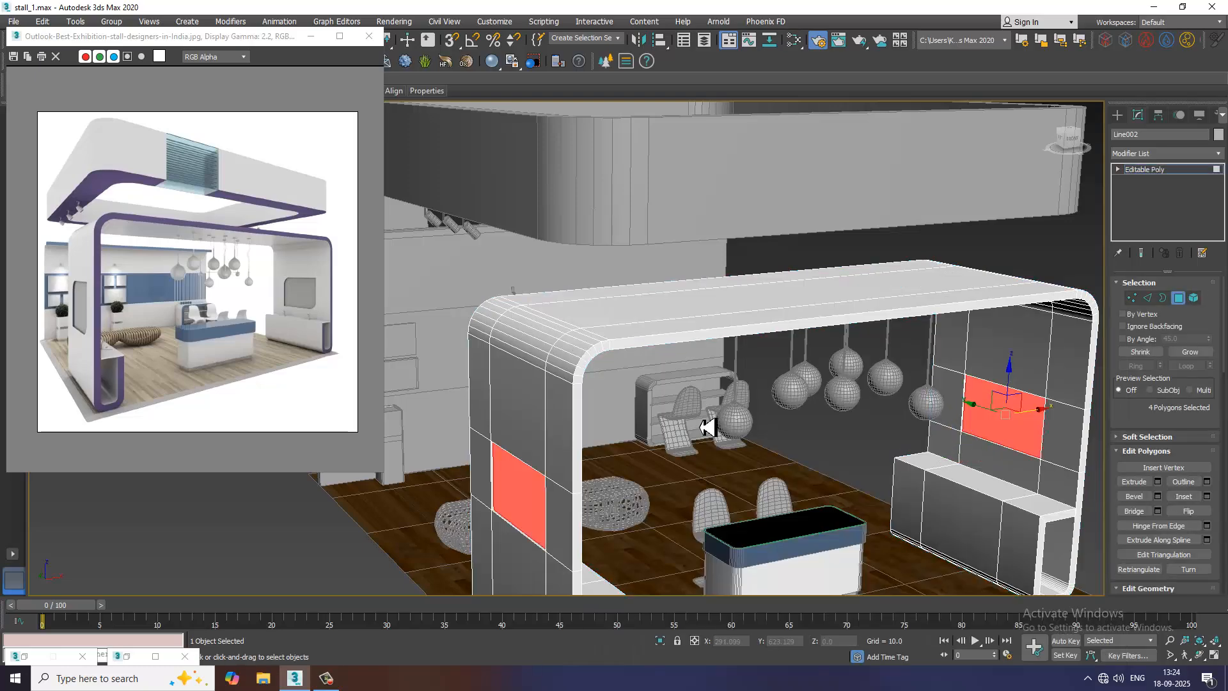
{"action": "key", "text": "alt+w"}
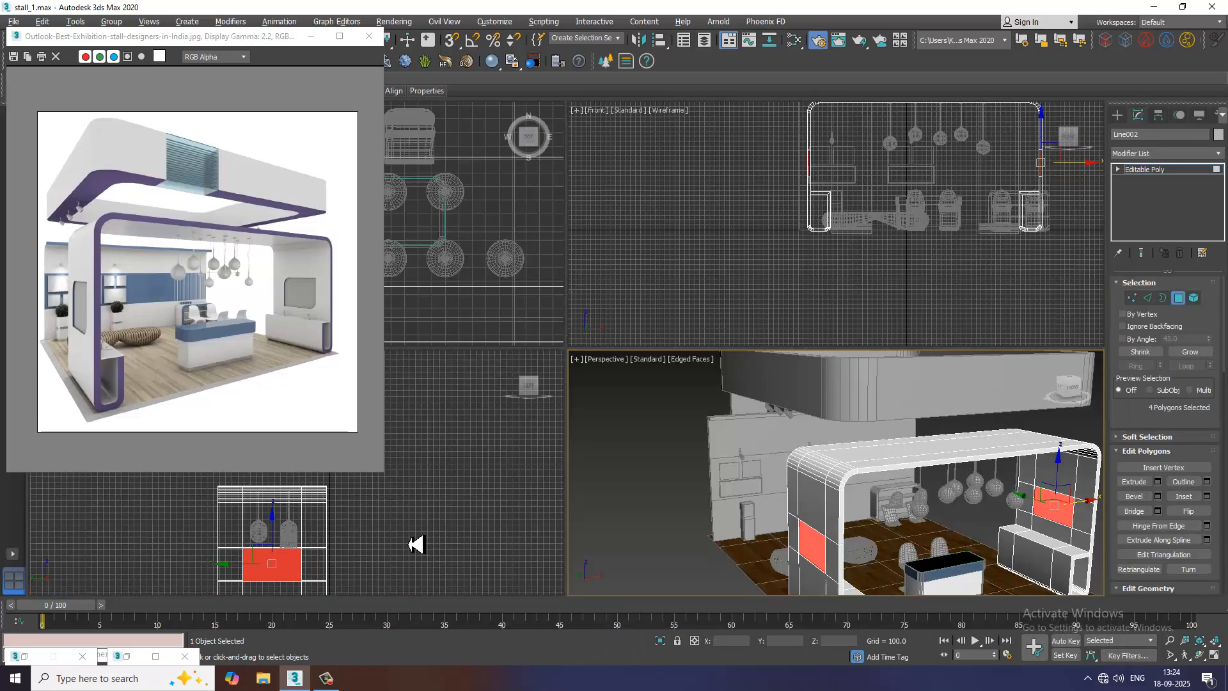
{"action": "key", "text": "alt+w"}
{"action": "scroll", "coordinate": [417, 516], "scroll_direction": "down", "scroll_amount": 4}
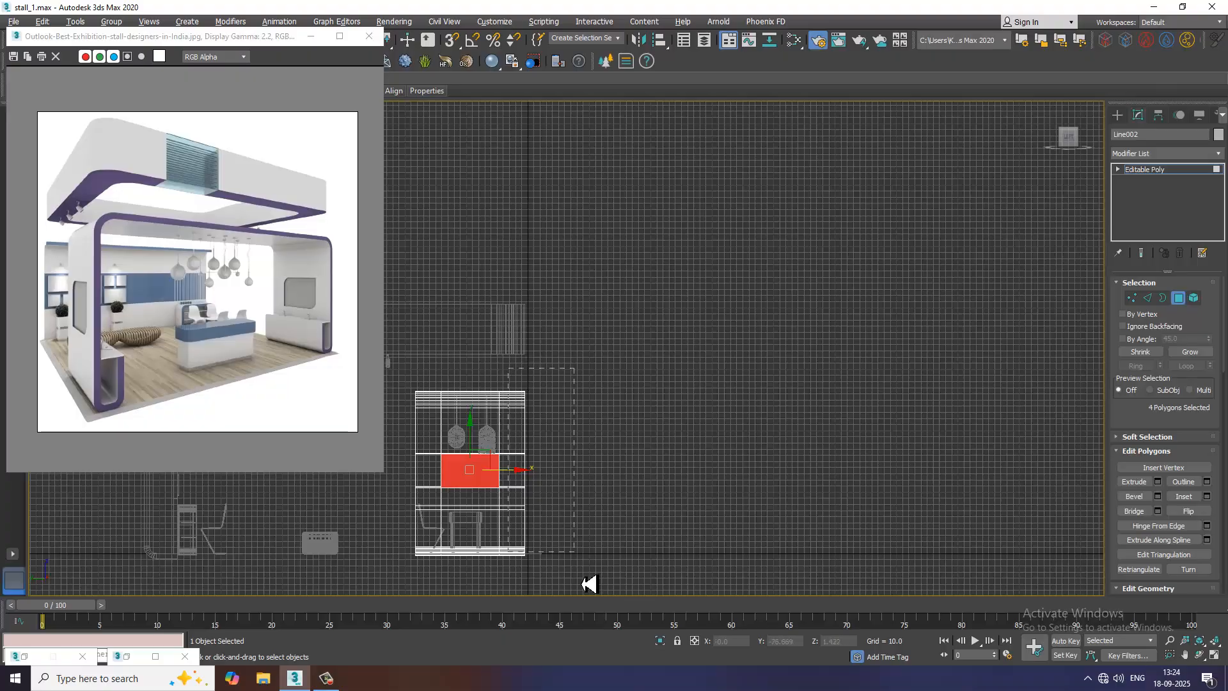
{"action": "left_click_drag", "start_coordinate": [590, 584], "coordinate": [590, 584]}
{"action": "scroll", "coordinate": [482, 431], "scroll_direction": "down", "scroll_amount": 2}
{"action": "middle_click_drag", "start_coordinate": [482, 430], "coordinate": [511, 424]}
{"action": "left_click_drag", "start_coordinate": [444, 366], "coordinate": [511, 493]}
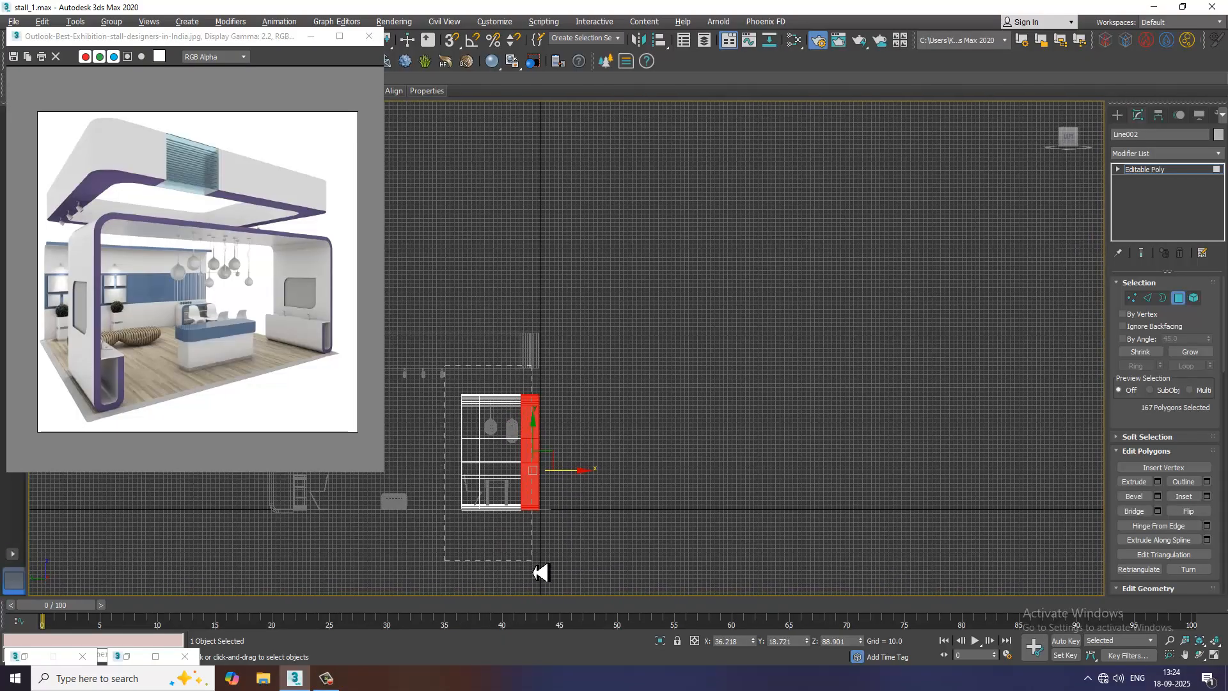
{"action": "left_click_drag", "start_coordinate": [540, 572], "coordinate": [541, 572]}
{"action": "key", "text": "alt+w"}
{"action": "key", "text": "alt+w"}
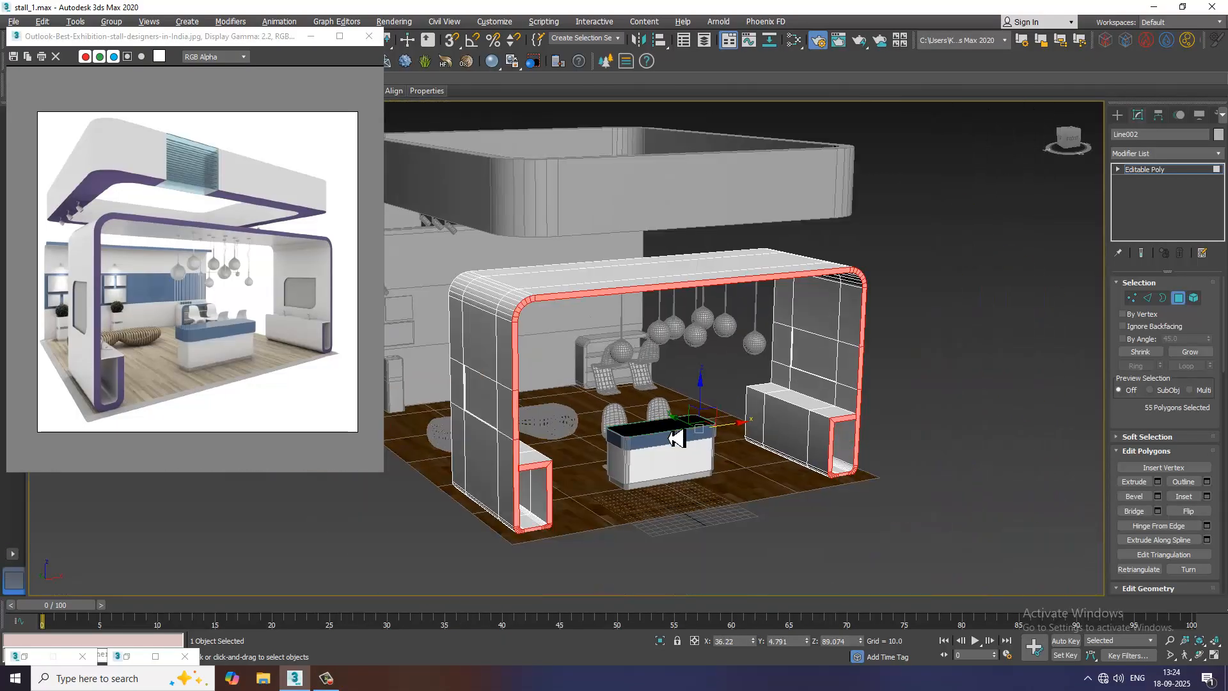
- Add a new VRayMtl node in an empty area below the floor material
{"action": "key", "text": "m"}
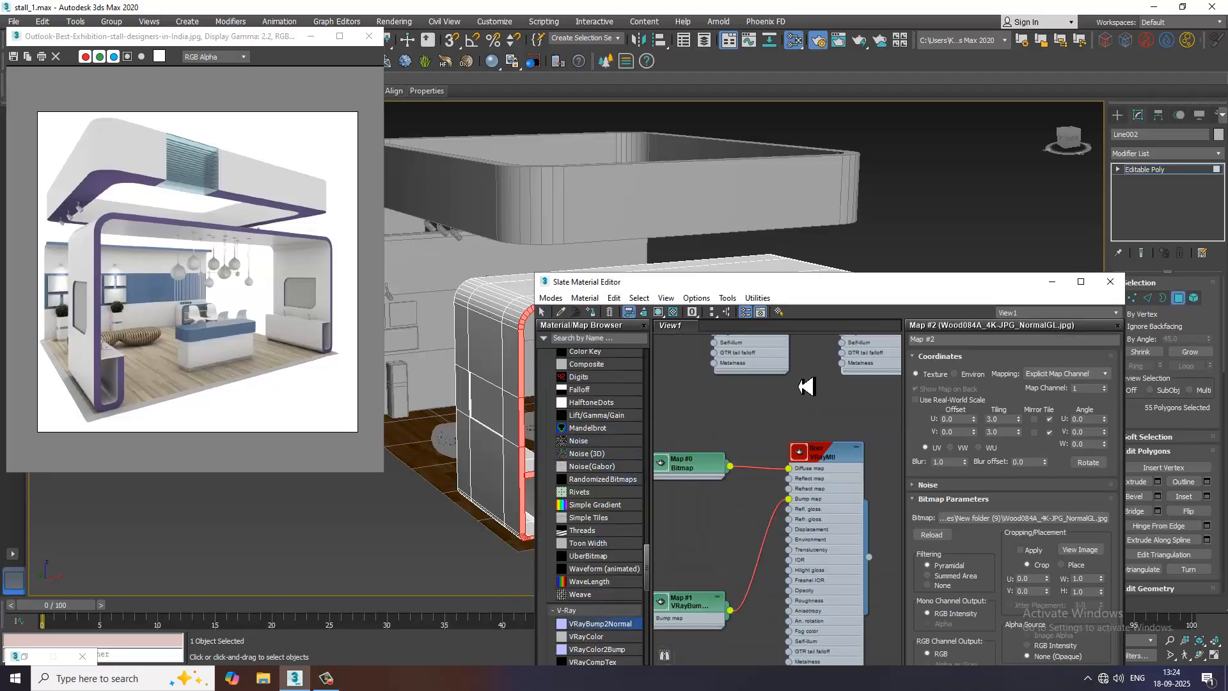
{"action": "scroll", "coordinate": [823, 563], "scroll_direction": "down", "scroll_amount": 5}
{"action": "scroll", "coordinate": [608, 559], "scroll_direction": "down", "scroll_amount": 6}
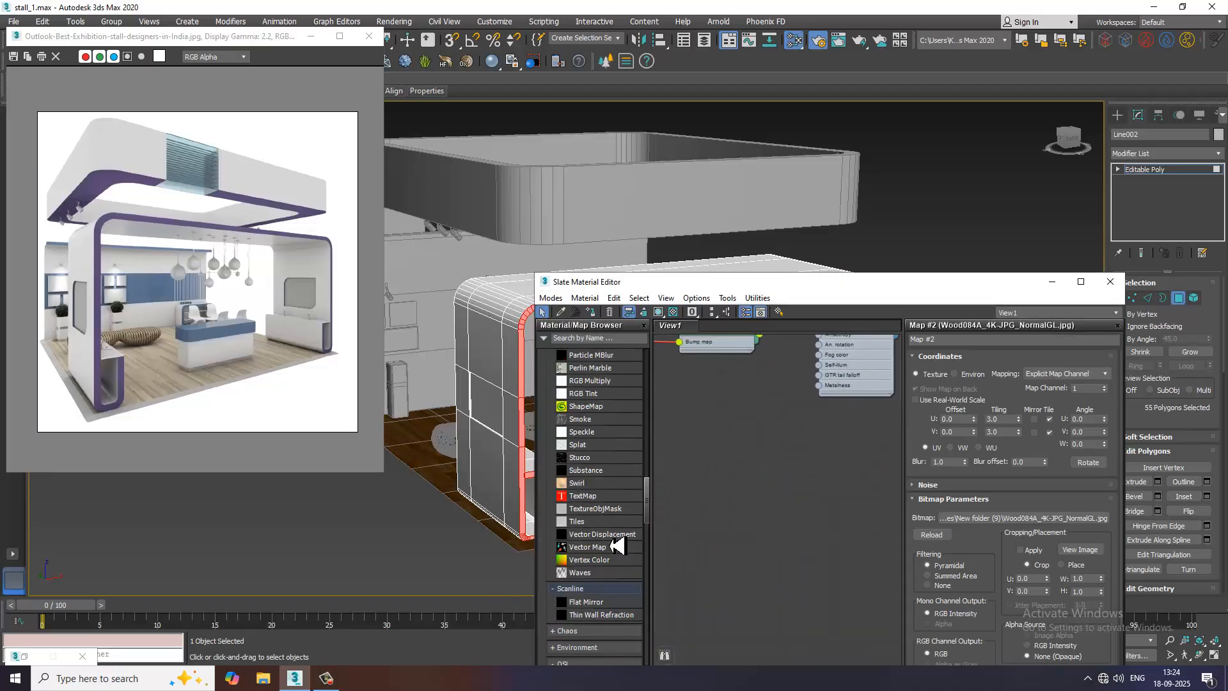
{"action": "scroll", "coordinate": [617, 547], "scroll_direction": "down", "scroll_amount": 12}
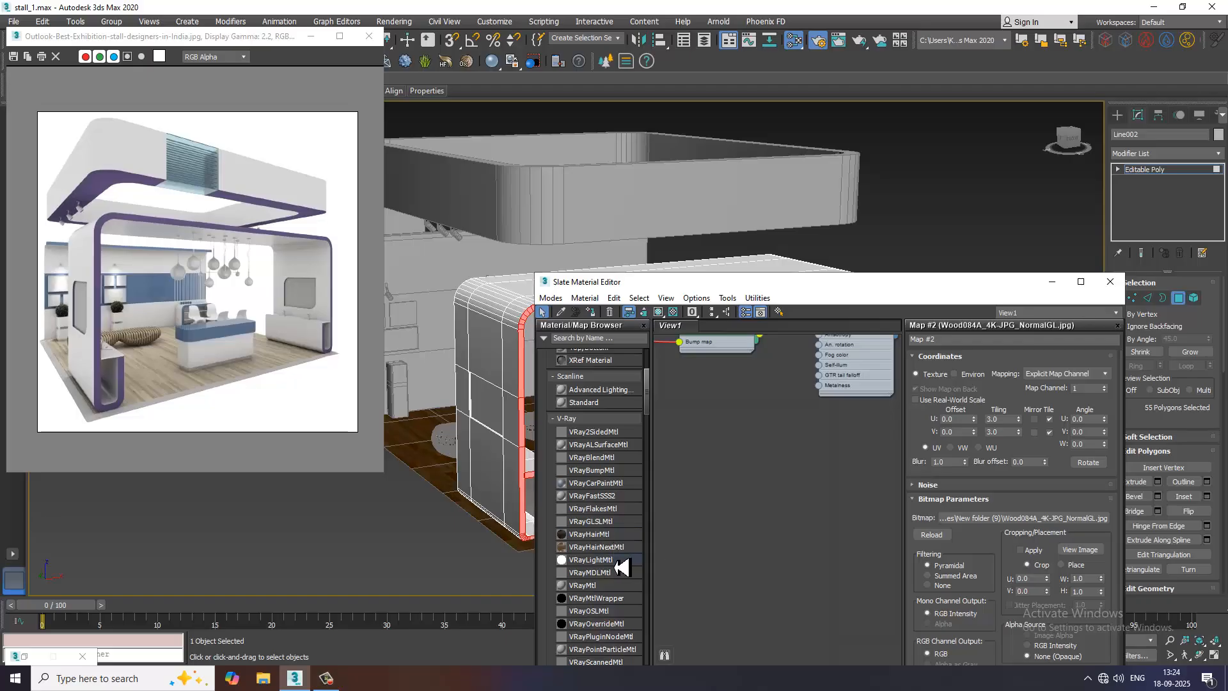
{"action": "left_click_drag", "start_coordinate": [602, 587], "coordinate": [704, 563]}
{"action": "left_click_drag", "start_coordinate": [768, 459], "coordinate": [773, 458]}
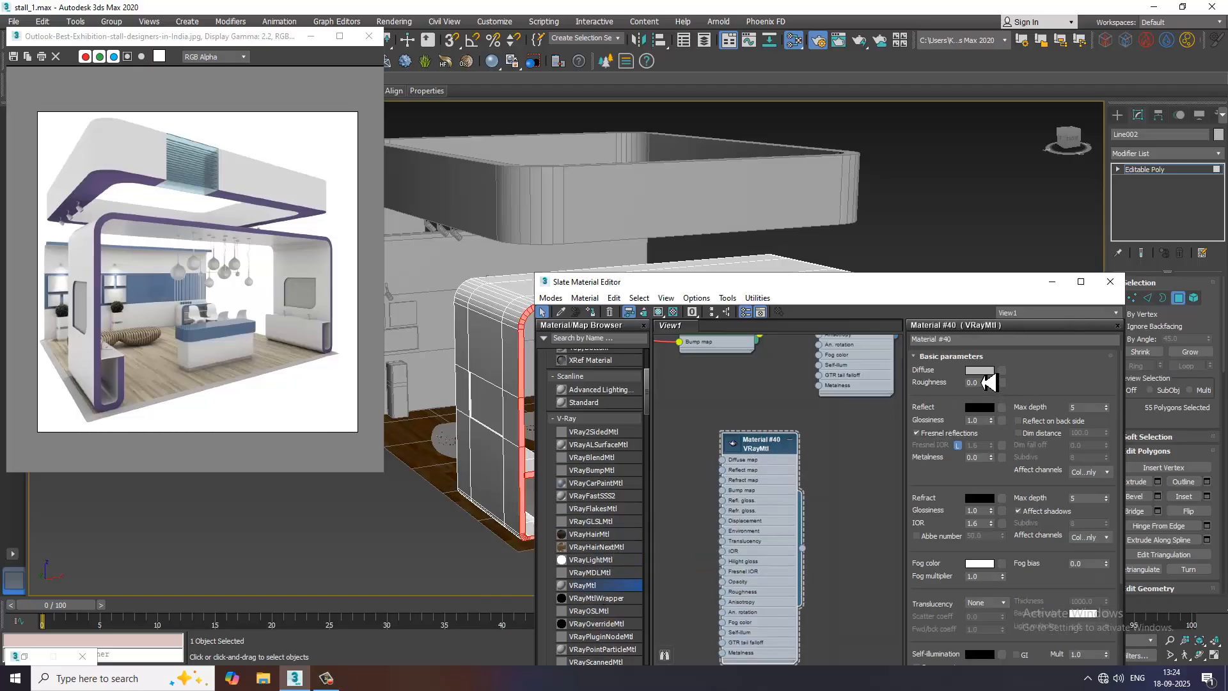
- Sample the reference image's purple trim as the new material's diffuse color and assign the material to the selected front-edge polygons
{"action": "left_click", "coordinate": [981, 371]}
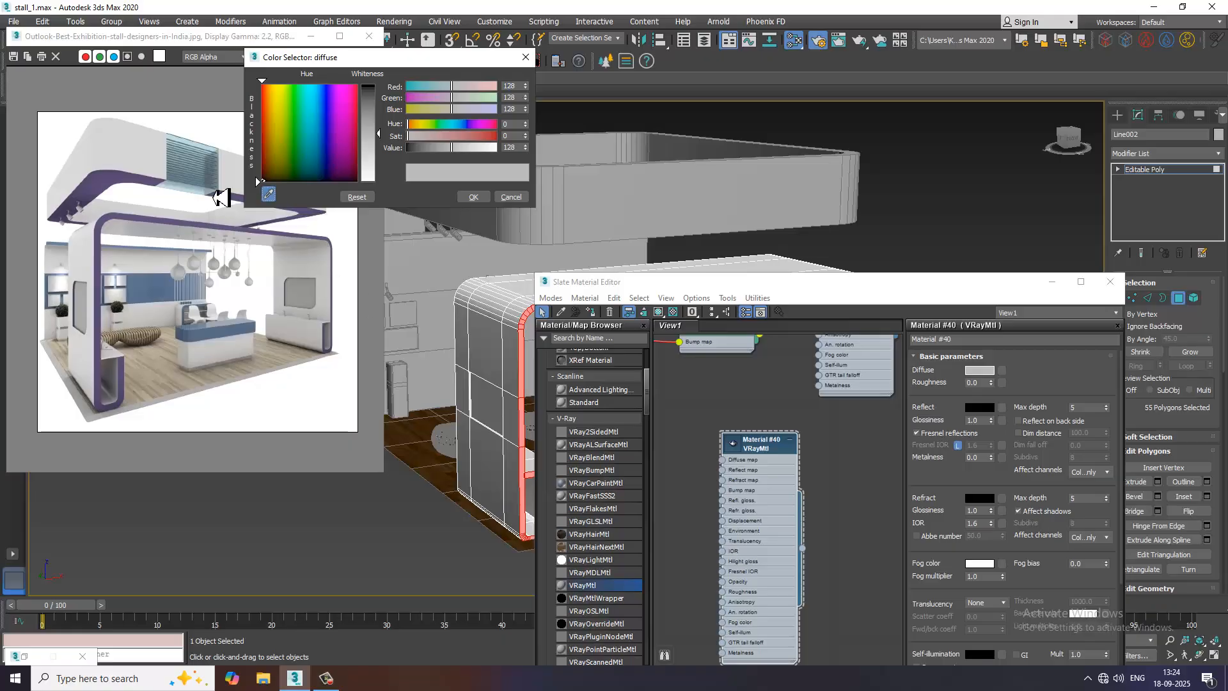
{"action": "left_click", "coordinate": [101, 196]}
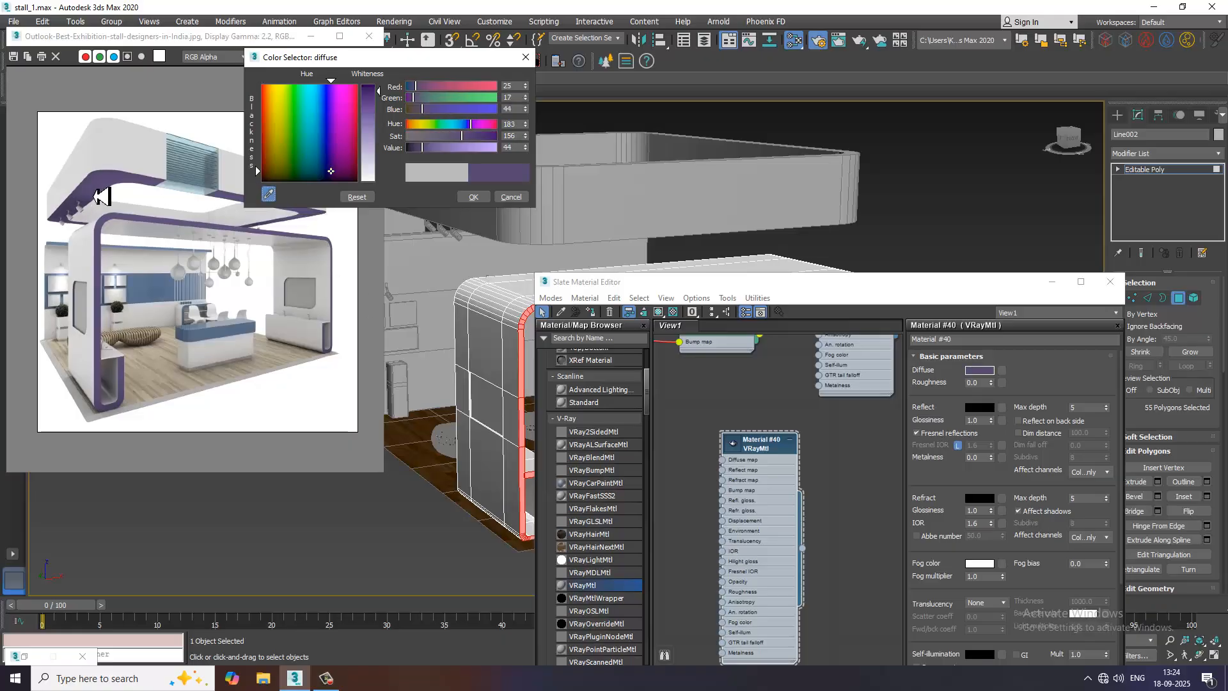
{"action": "left_click_drag", "start_coordinate": [103, 250], "coordinate": [102, 203]}
{"action": "left_click", "coordinate": [468, 197]}
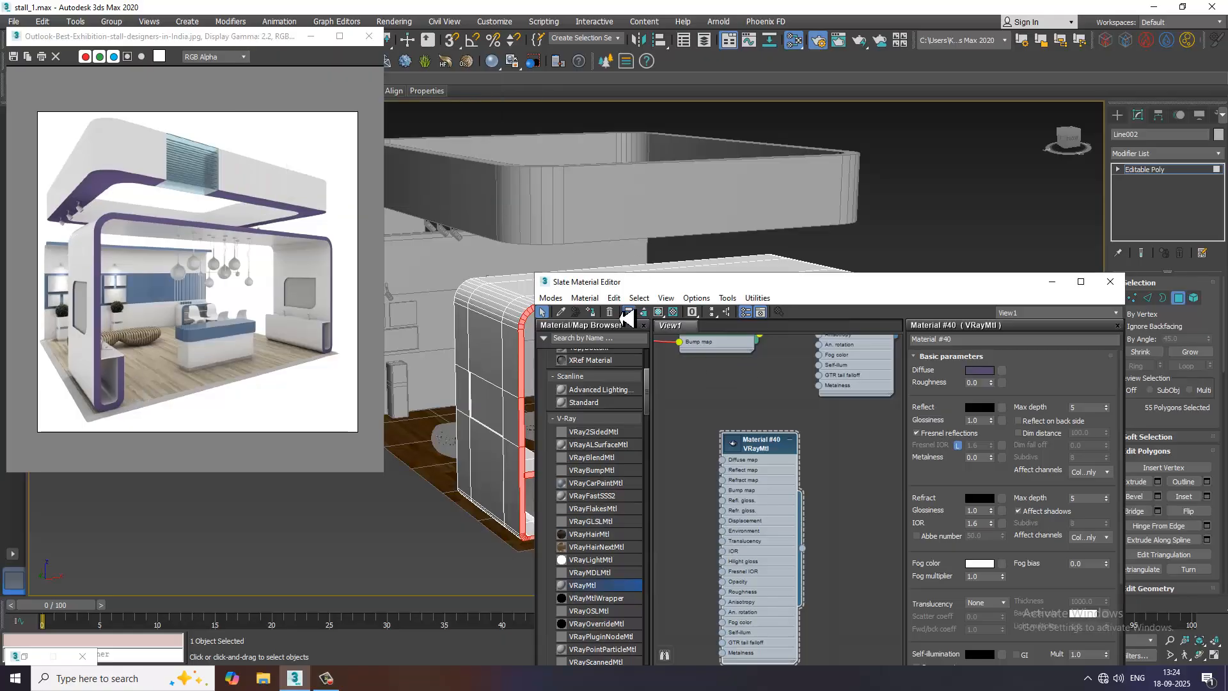
{"action": "left_click", "coordinate": [593, 314]}
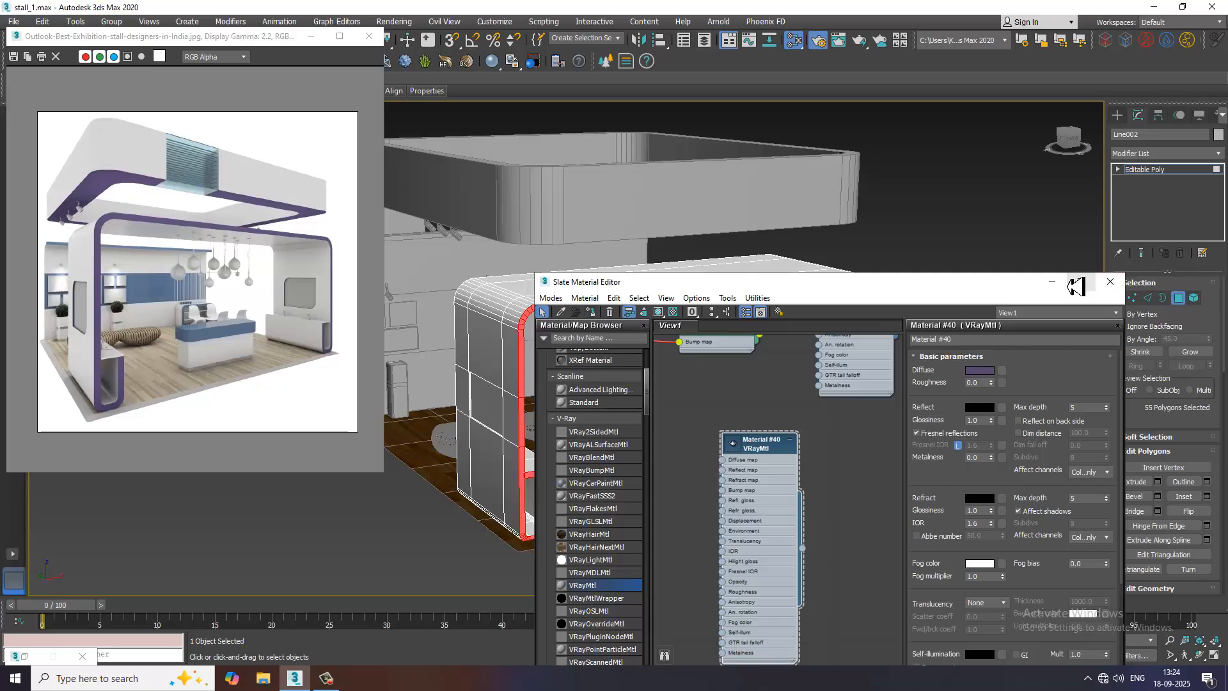
- Give the purple material a dark grey reflection color and a roughness of 0.2, and clear the polygon selection
{"action": "left_click", "coordinate": [985, 407]}
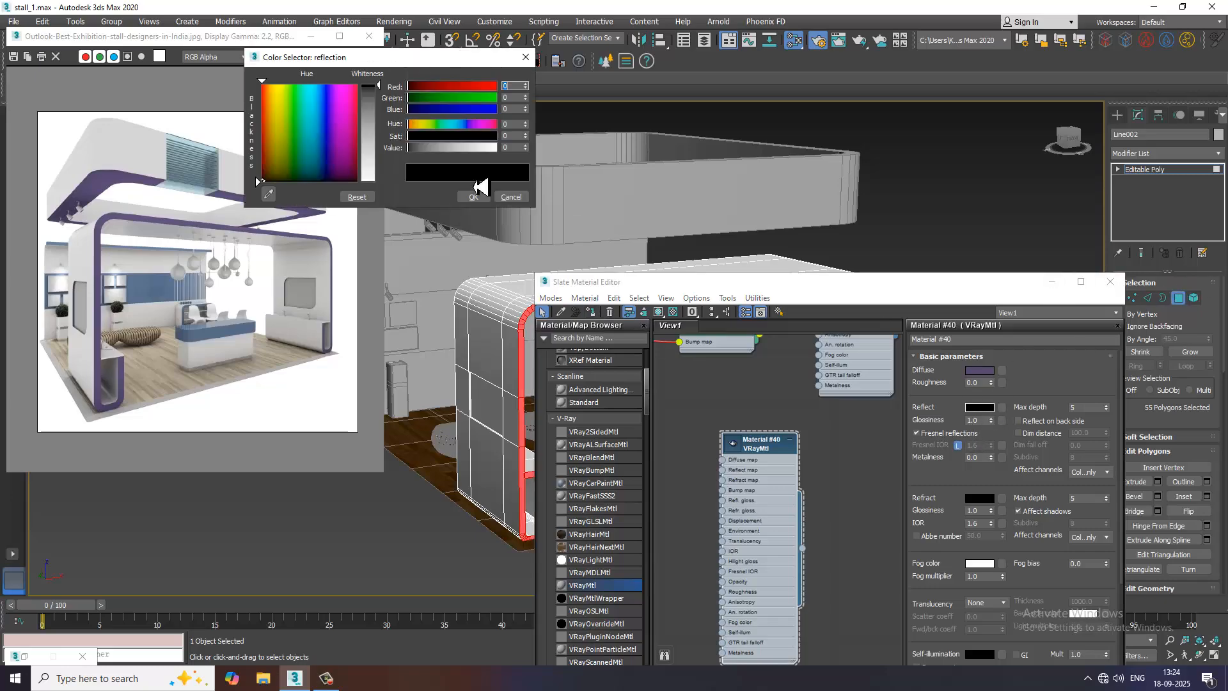
{"action": "left_click_drag", "start_coordinate": [388, 94], "coordinate": [389, 106]}
{"action": "left_click", "coordinate": [476, 197]}
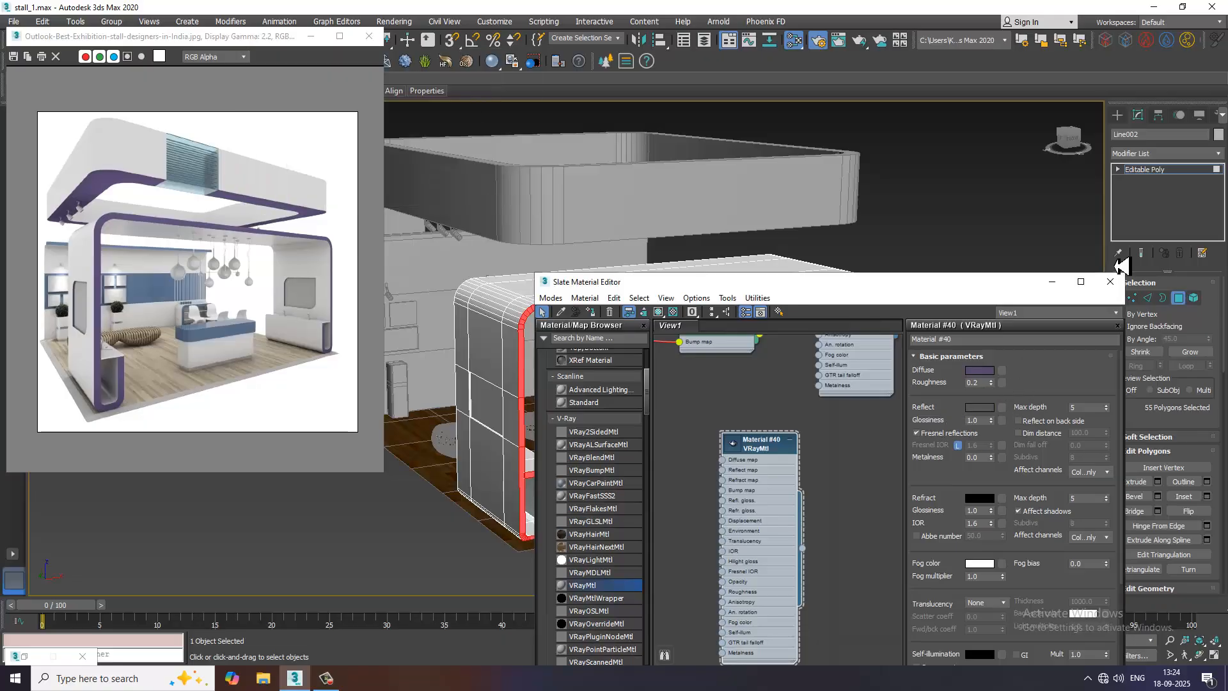
{"action": "left_click", "coordinate": [1111, 282]}
{"action": "left_click", "coordinate": [1020, 205]}
- Turn off the edged-faces display in the perspective view
{"action": "scroll", "coordinate": [596, 422], "scroll_direction": "up", "scroll_amount": 3}
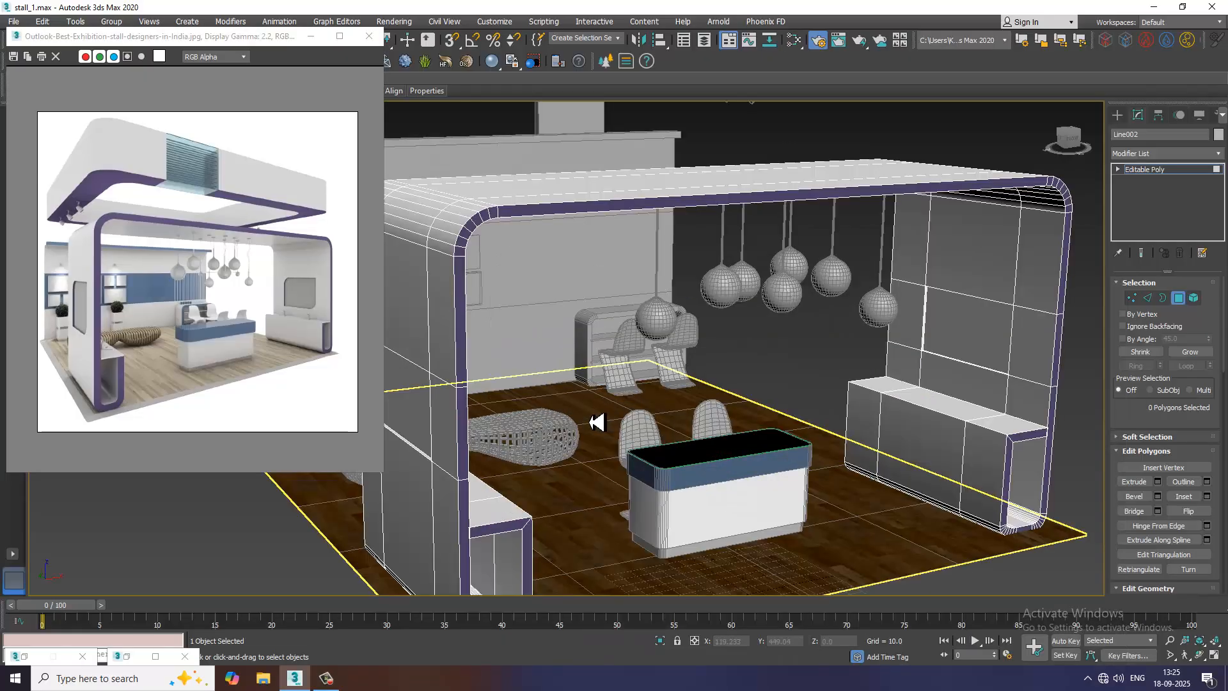
{"action": "key", "text": "F4"}
{"action": "scroll", "coordinate": [636, 422], "scroll_direction": "down", "scroll_amount": 3}
{"action": "scroll", "coordinate": [673, 441], "scroll_direction": "up", "scroll_amount": 4}
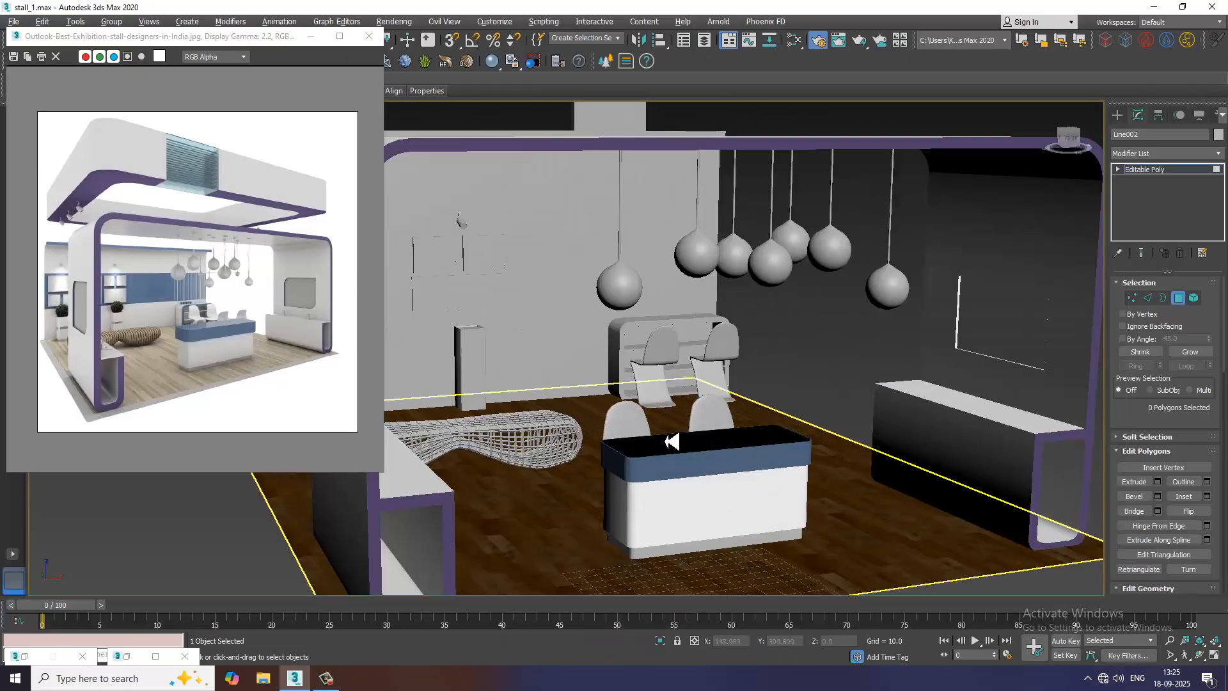
{"action": "middle_click_drag", "start_coordinate": [673, 441], "coordinate": [669, 412]}
{"action": "middle_click_drag", "start_coordinate": [669, 412], "coordinate": [677, 390]}
- Select the four rectangular panel polygons on the inner and outer faces of both side walls of the arched frame
{"action": "left_click", "coordinate": [673, 391]}
{"action": "middle_click_drag", "start_coordinate": [851, 402], "coordinate": [732, 392], "text": "alt"}
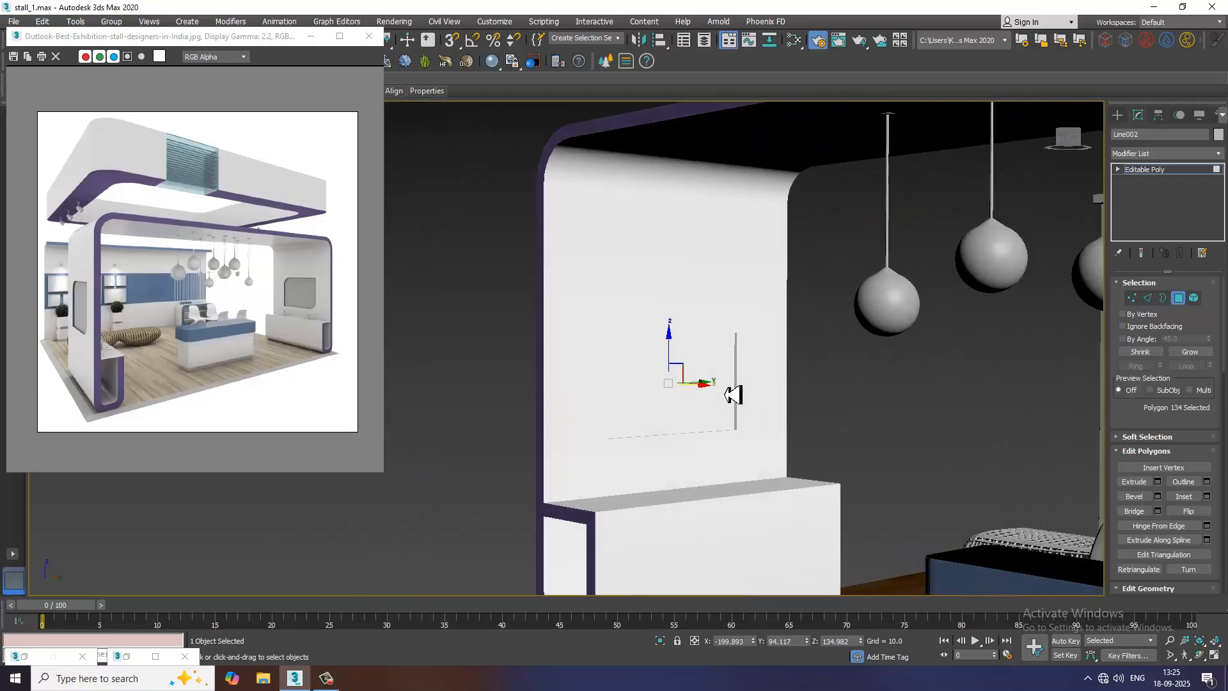
{"action": "left_click", "coordinate": [732, 392], "text": "ctrl"}
{"action": "middle_click_drag", "start_coordinate": [822, 383], "coordinate": [776, 452], "text": "alt"}
{"action": "scroll", "coordinate": [850, 397], "scroll_direction": "down", "scroll_amount": 3}
{"action": "left_click", "coordinate": [843, 440], "text": "ctrl"}
{"action": "left_click", "coordinate": [704, 453], "text": "ctrl"}
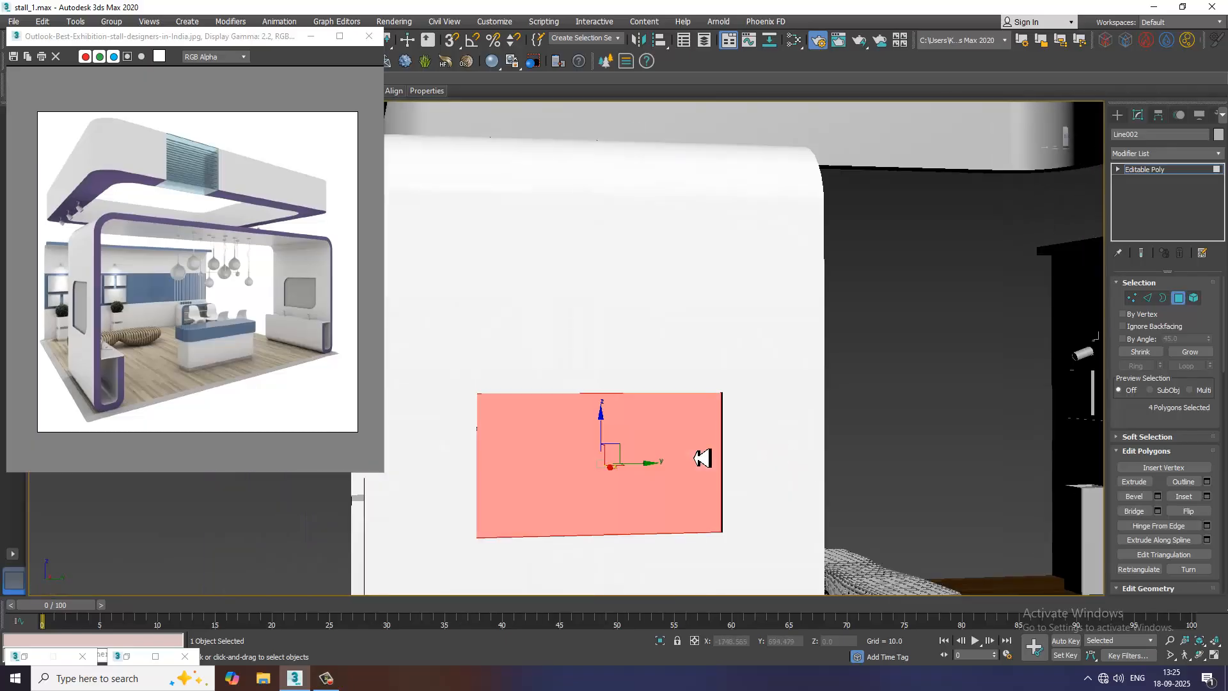
{"action": "scroll", "coordinate": [699, 441], "scroll_direction": "down", "scroll_amount": 3}
{"action": "mouse_move", "coordinate": [700, 439]}
{"action": "middle_mouse_down", "text": "alt"}
{"action": "mouse_move", "coordinate": [824, 439]}
{"action": "mouse_move", "coordinate": [666, 438]}
{"action": "mouse_move", "coordinate": [683, 425]}
{"action": "middle_mouse_up", "text": "alt"}
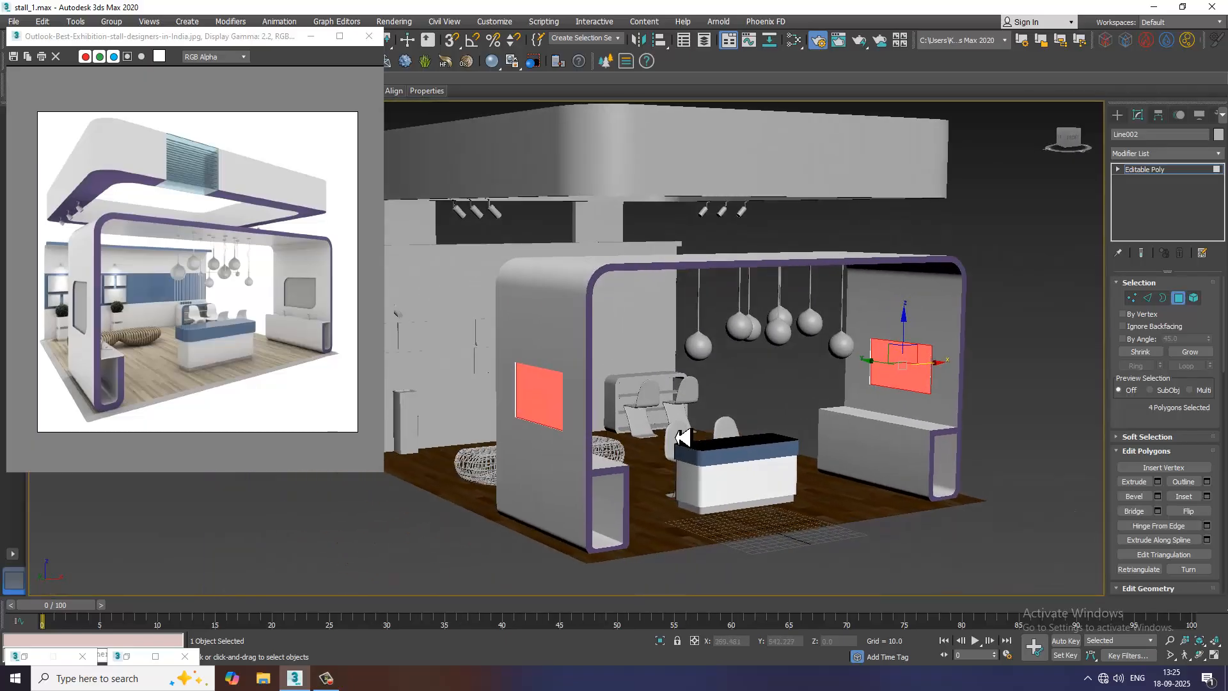
- Create a new VRayMtl in the material editor and name it "frosted glass"
{"action": "key", "text": "m"}
{"action": "middle_click_drag", "start_coordinate": [678, 541], "coordinate": [794, 526]}
{"action": "middle_click_drag", "start_coordinate": [795, 448], "coordinate": [827, 496]}
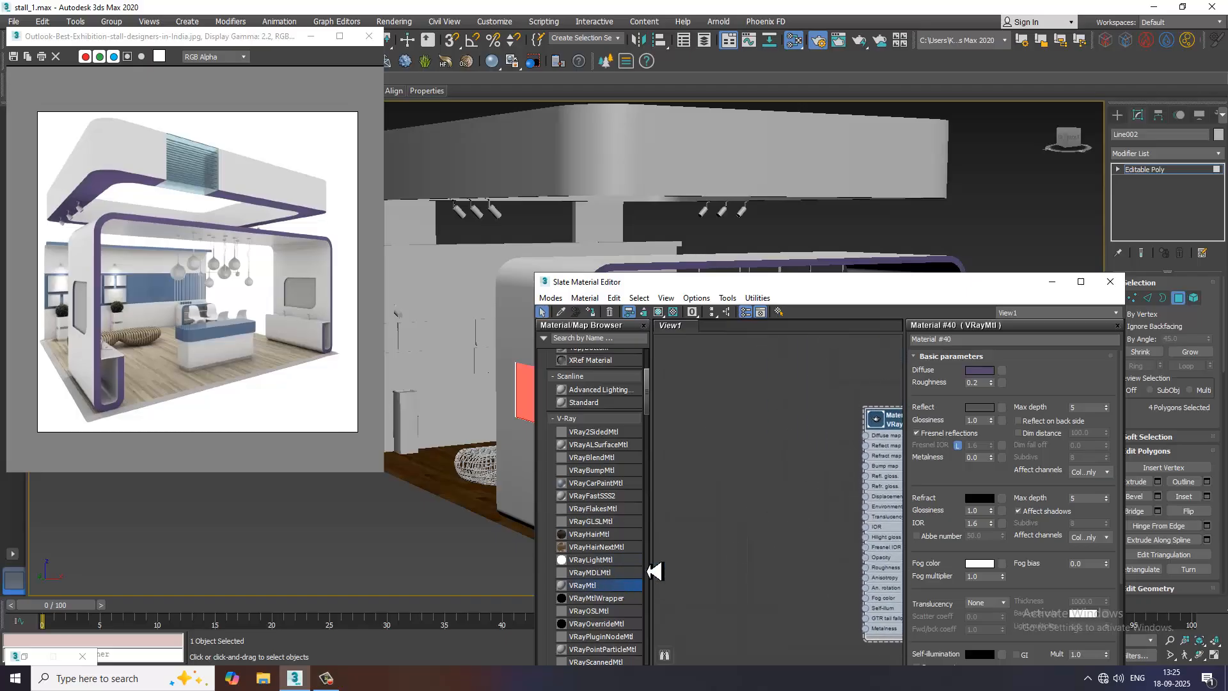
{"action": "left_click_drag", "start_coordinate": [777, 459], "coordinate": [776, 459]}
{"action": "double_click", "coordinate": [773, 459]}
{"action": "scroll", "coordinate": [763, 461], "scroll_direction": "up", "scroll_amount": 1}
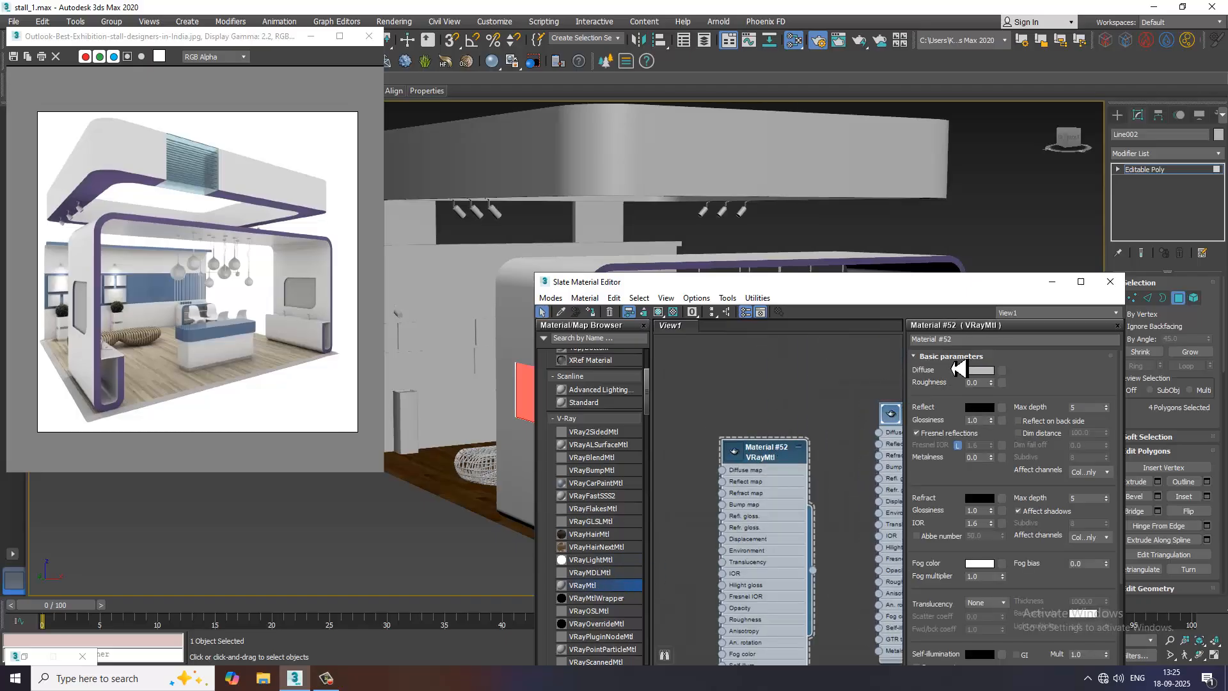
{"action": "left_click", "coordinate": [967, 342]}
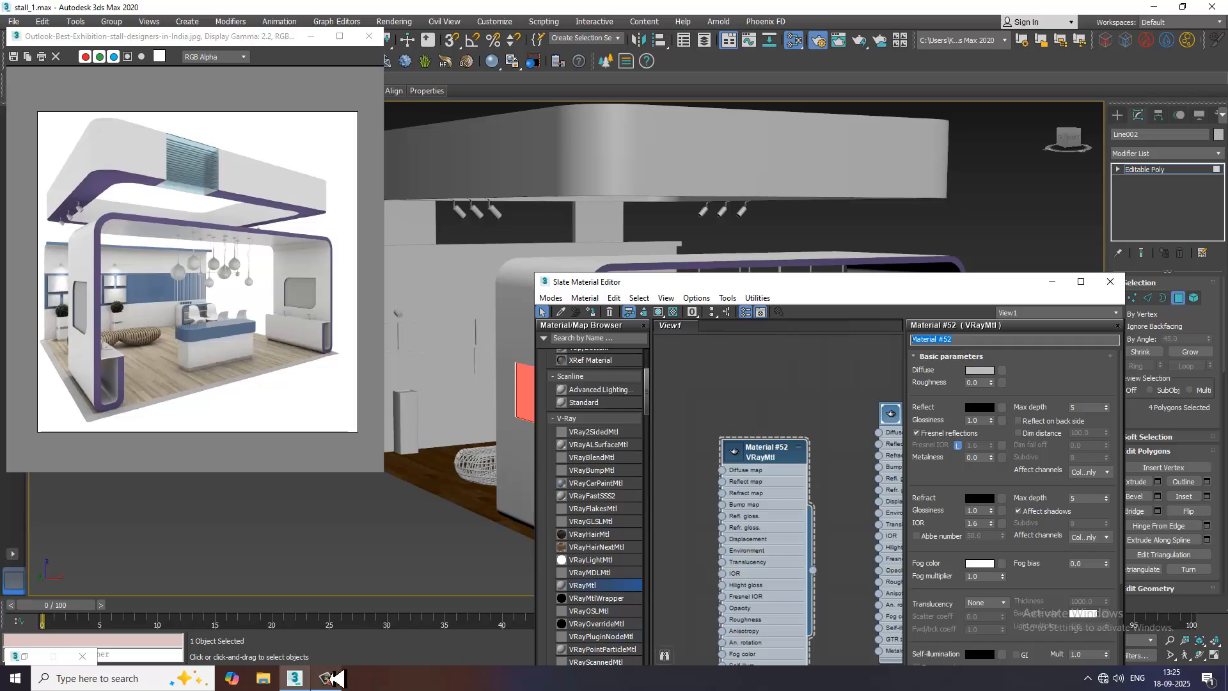
{"action": "left_click", "coordinate": [328, 678]}
{"action": "left_click", "coordinate": [328, 679]}
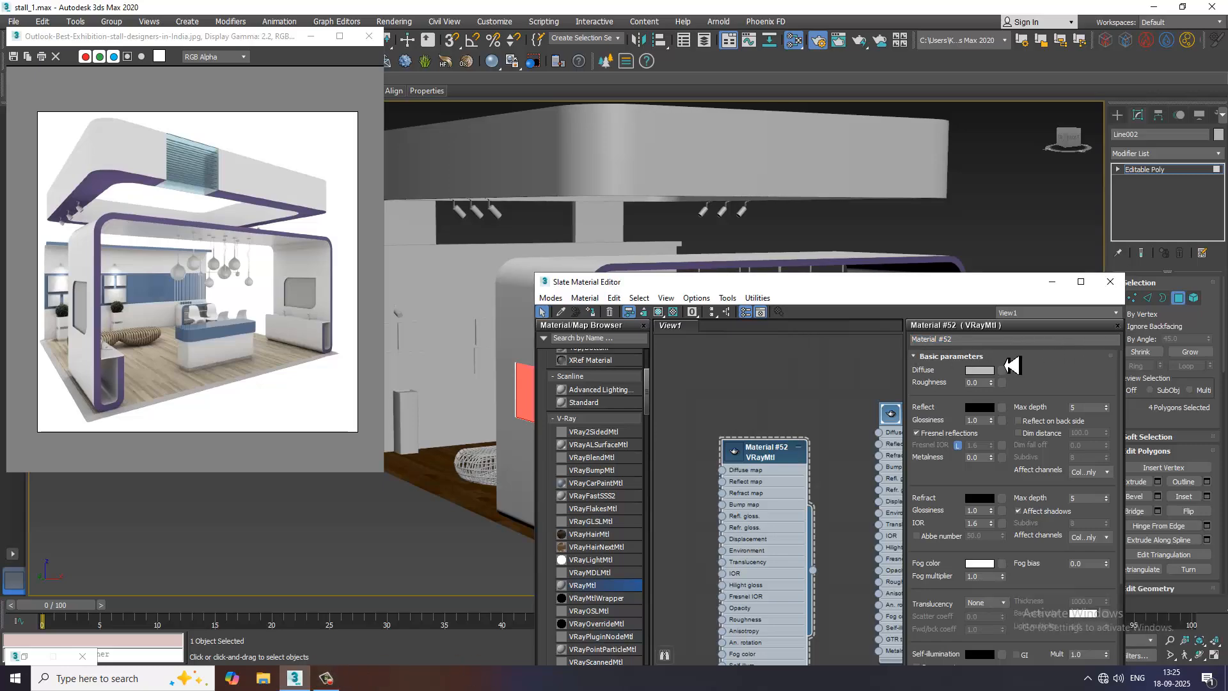
{"action": "type", "text": "frosted glass"}
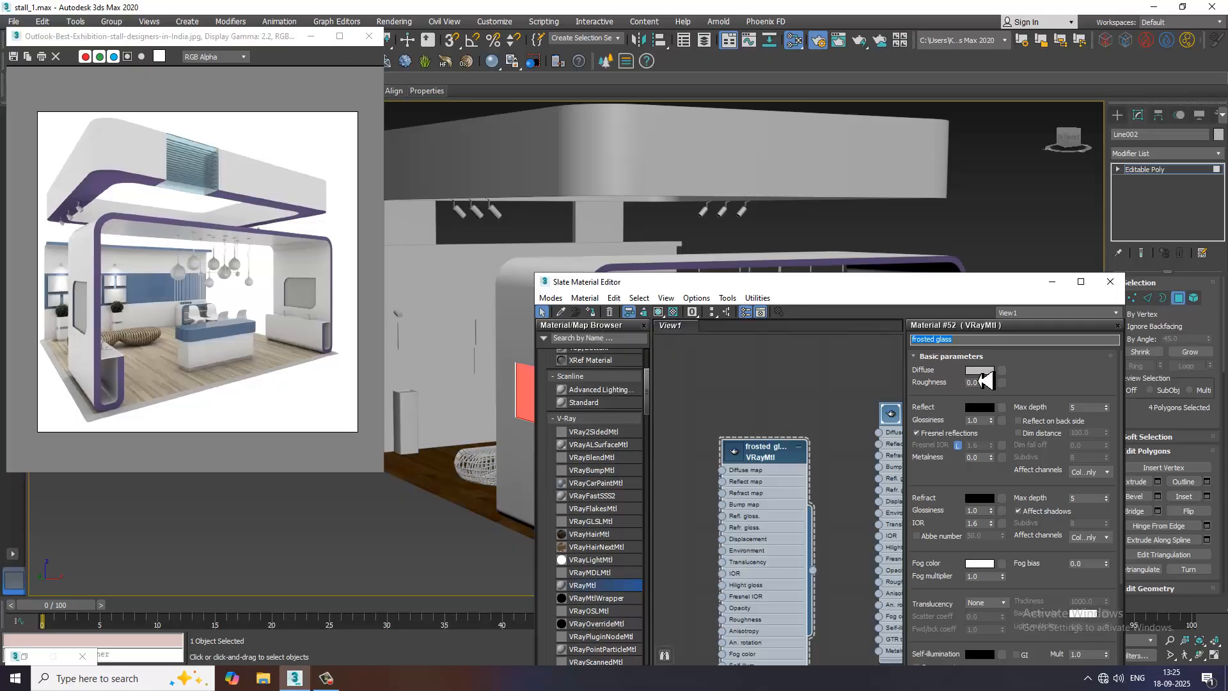
- Set the frosted glass material's diffuse color to a grey of value 131 and its reflection color to a dark grey of value 45
{"action": "left_click", "coordinate": [981, 373]}
{"action": "left_click_drag", "start_coordinate": [395, 149], "coordinate": [387, 147]}
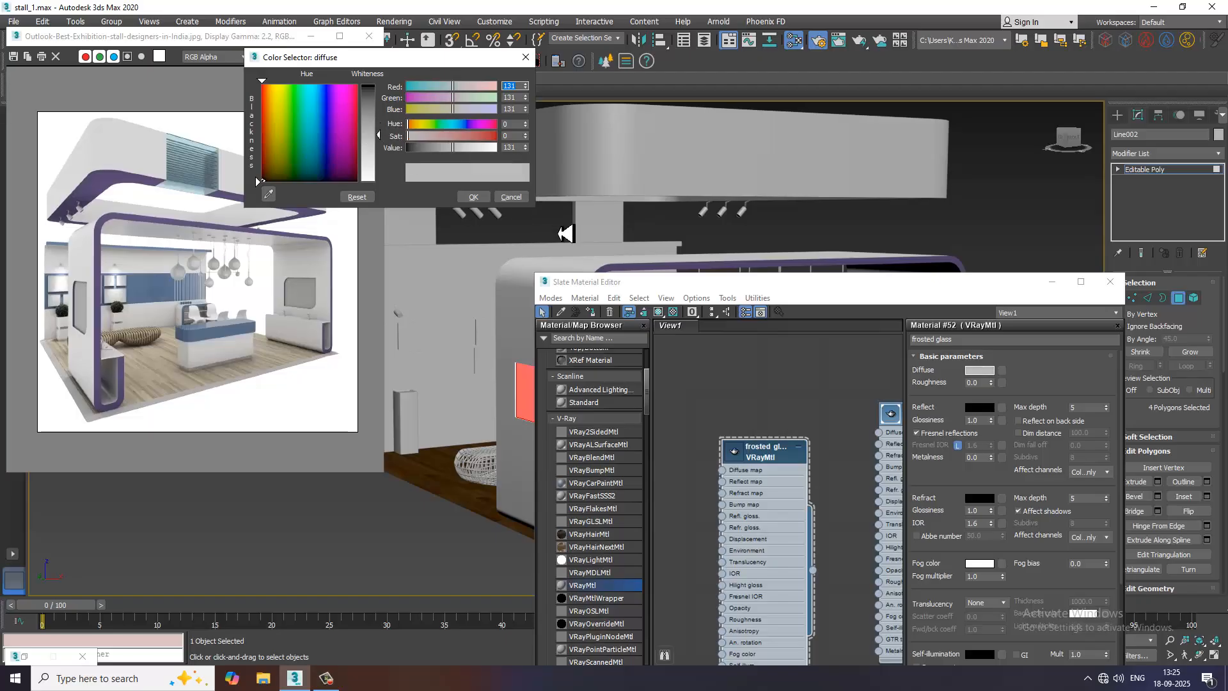
{"action": "left_click", "coordinate": [475, 197]}
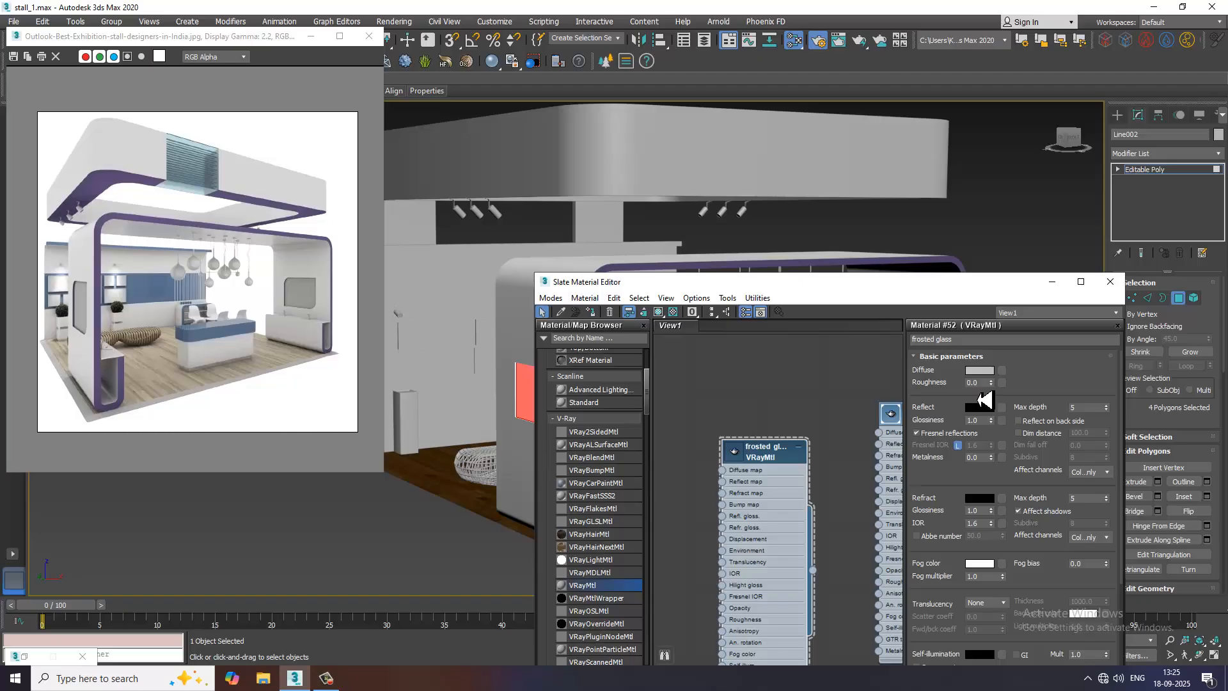
{"action": "left_click", "coordinate": [980, 408]}
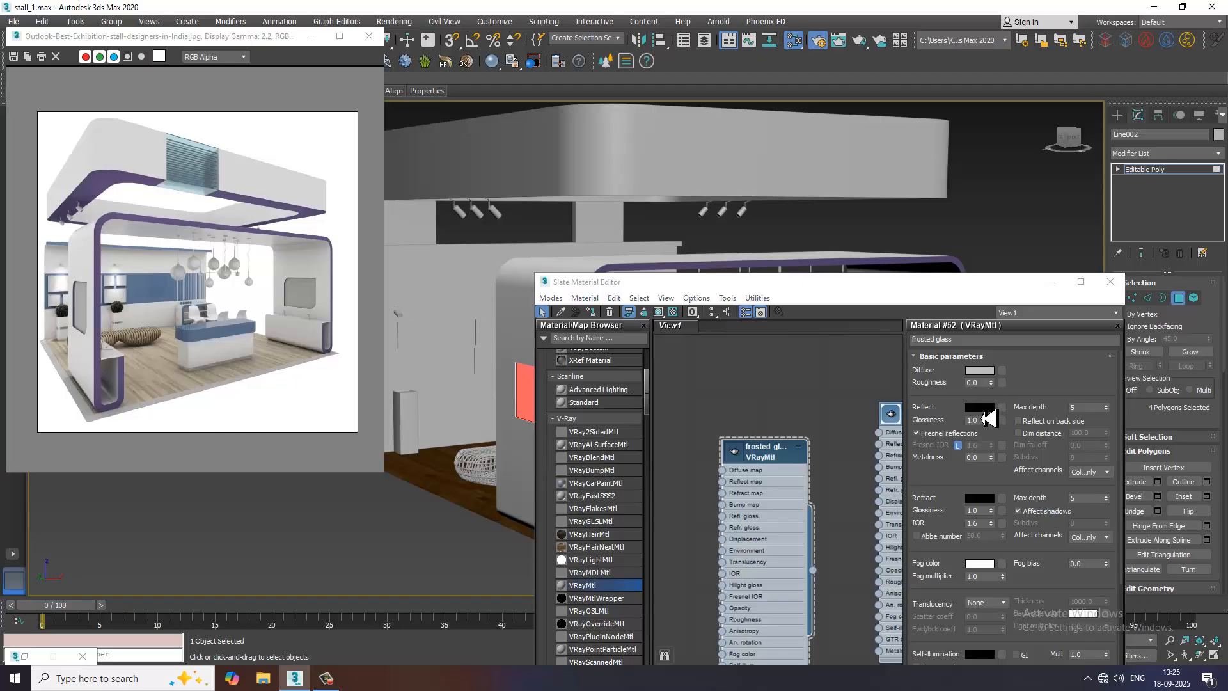
{"action": "left_click_drag", "start_coordinate": [384, 101], "coordinate": [397, 104]}
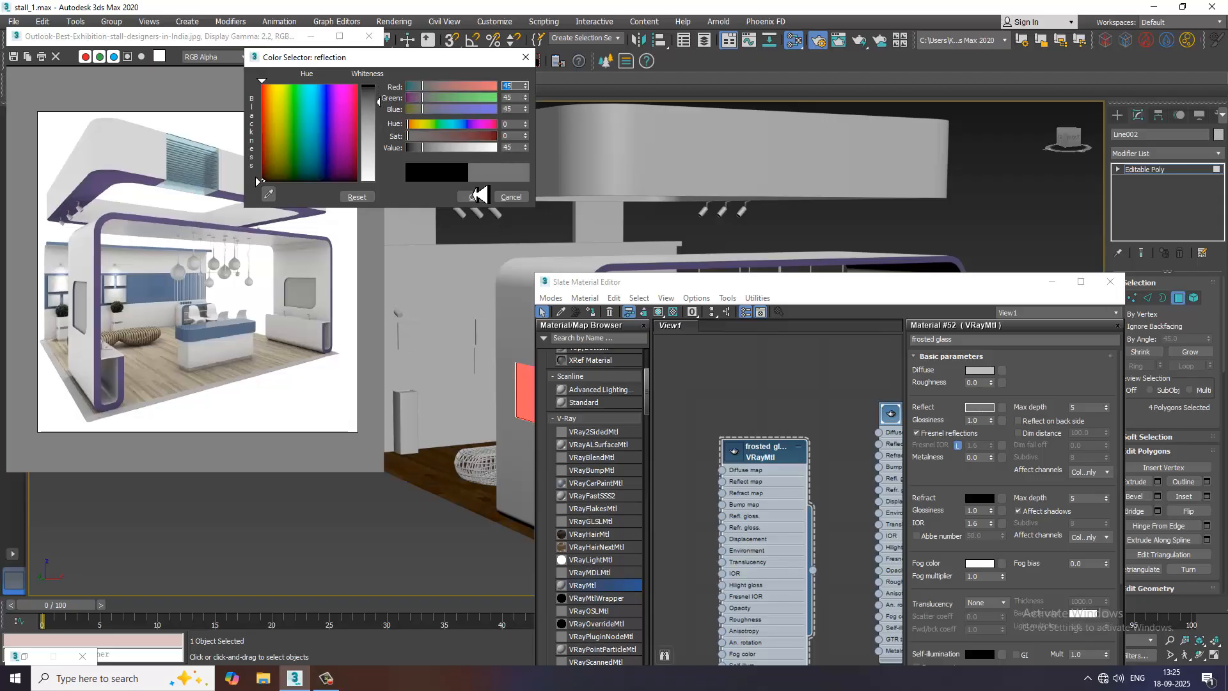
{"action": "left_click", "coordinate": [473, 197]}
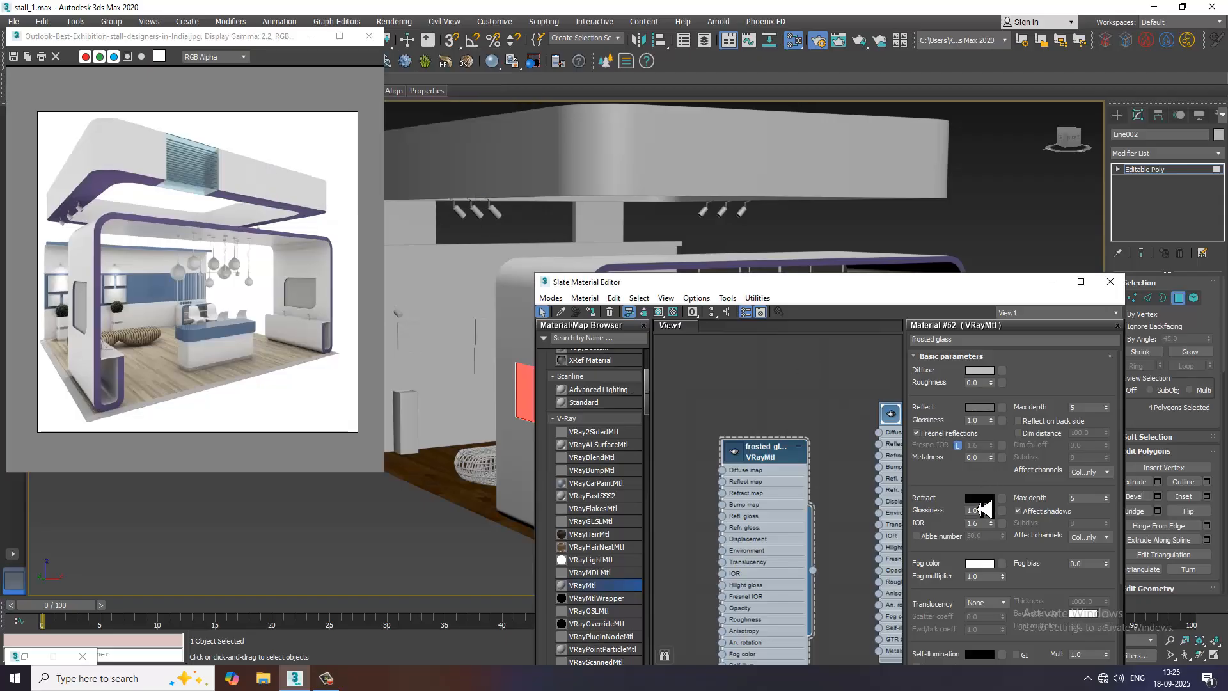
- Set the frosted glass material's refraction color to pure white, value 255
{"action": "left_click", "coordinate": [979, 500]}
{"action": "left_click_drag", "start_coordinate": [389, 130], "coordinate": [393, 160]}
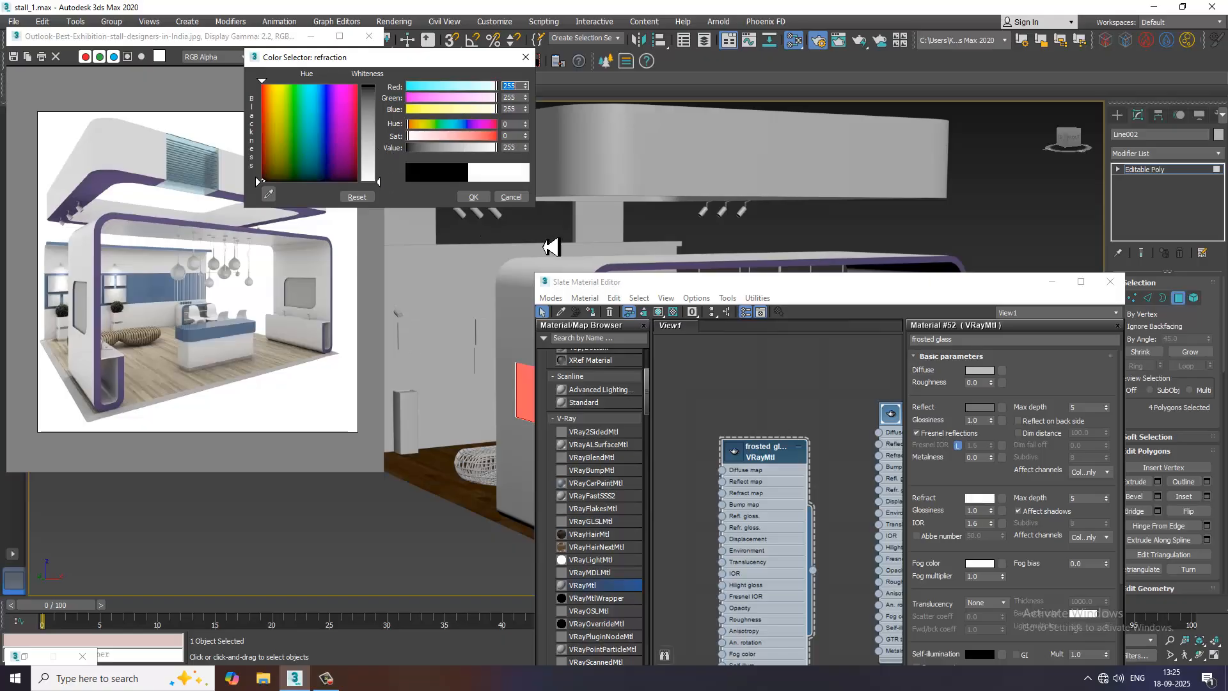
{"action": "left_click", "coordinate": [477, 198]}
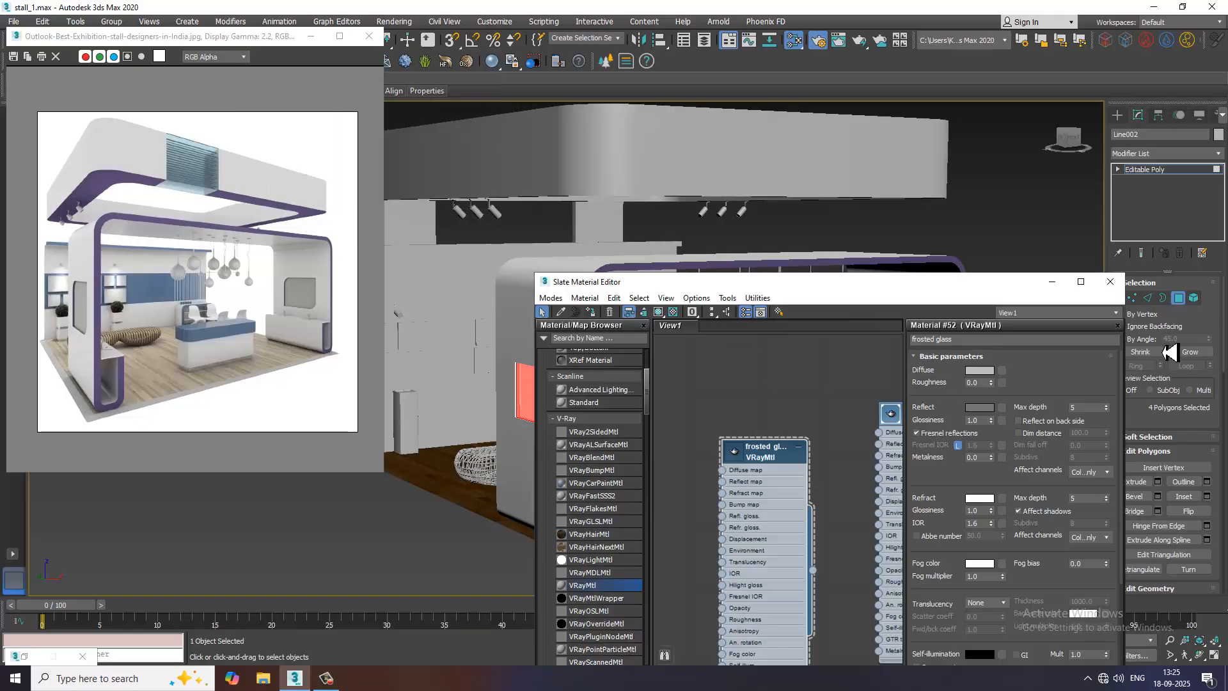
- Add a Noise map to the frosted glass material's bump slot and assign the material to the four selected side-wall panel polygons
{"action": "left_click_drag", "start_coordinate": [1028, 589], "coordinate": [1038, 450]}
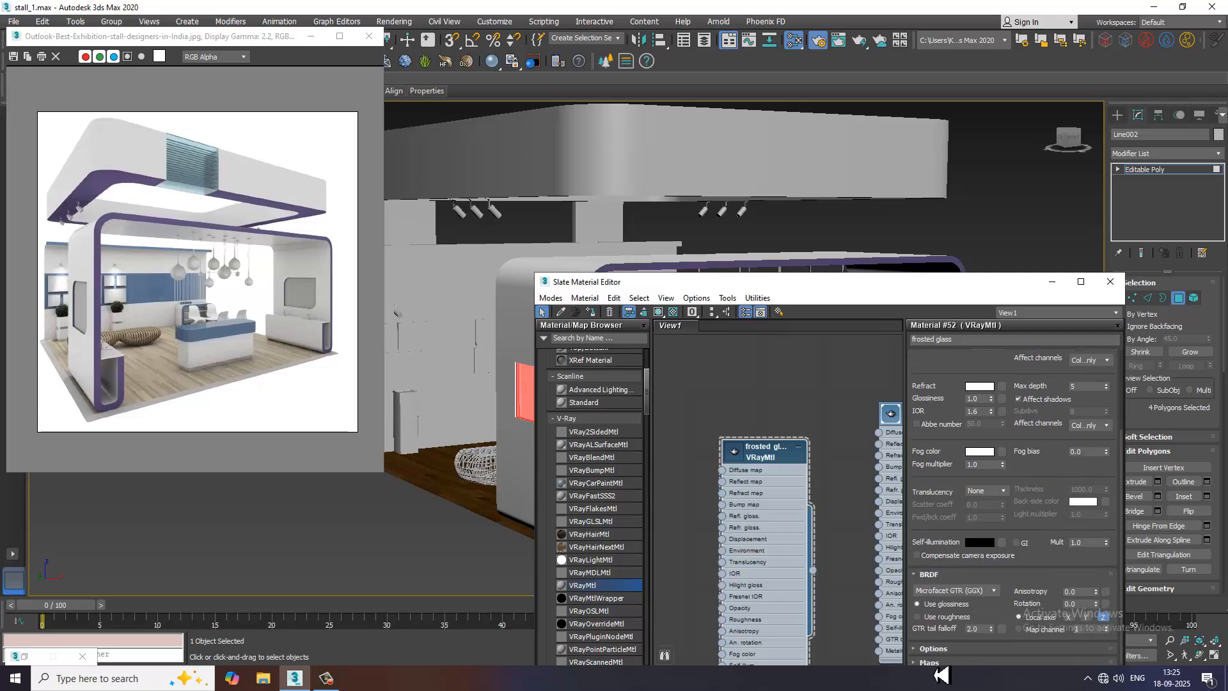
{"action": "left_click", "coordinate": [938, 664]}
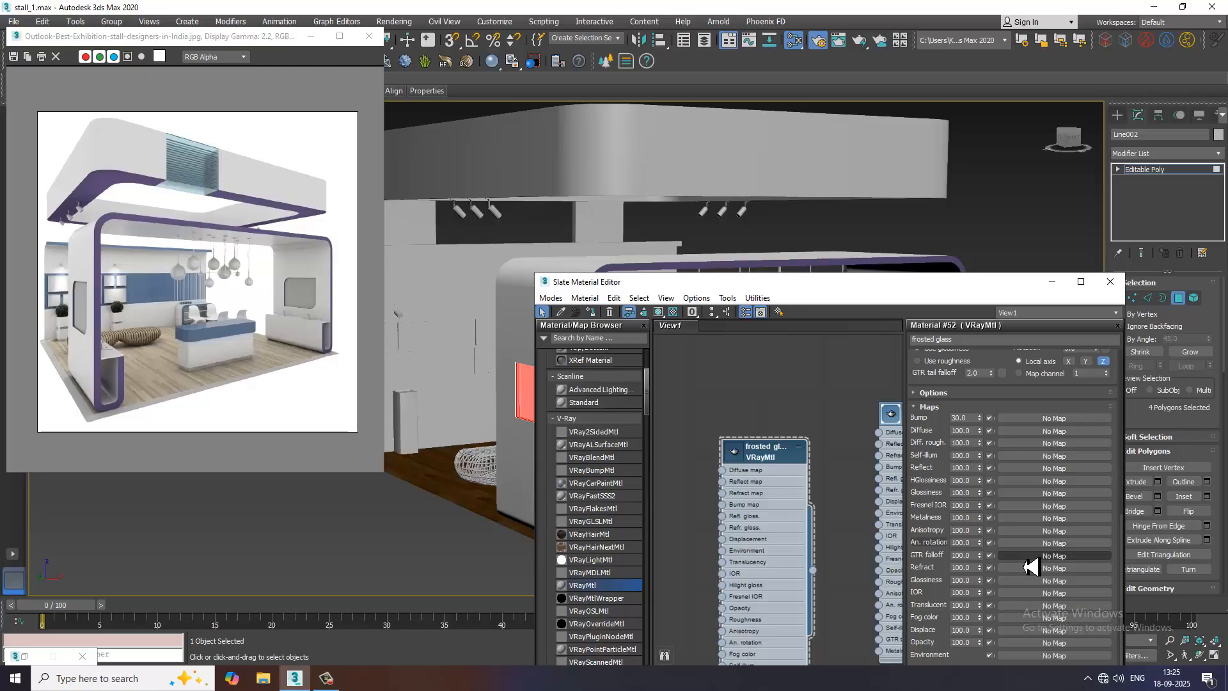
{"action": "scroll", "coordinate": [1040, 563], "scroll_direction": "up", "scroll_amount": 2}
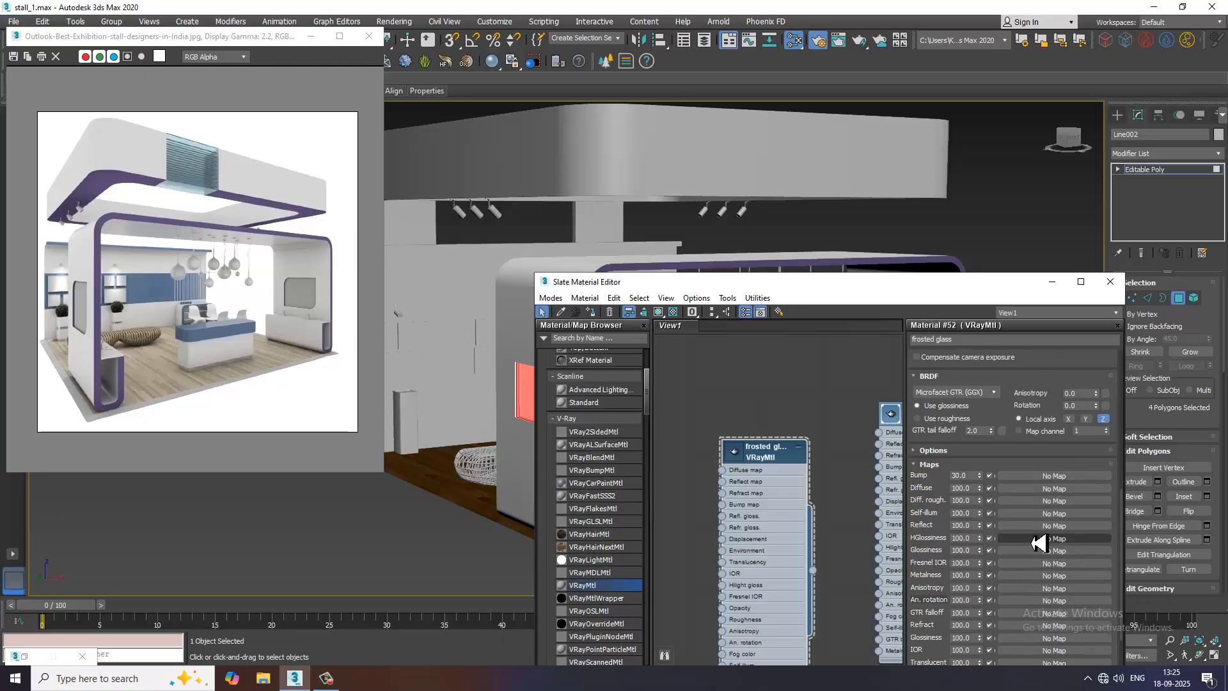
{"action": "left_click", "coordinate": [1055, 489]}
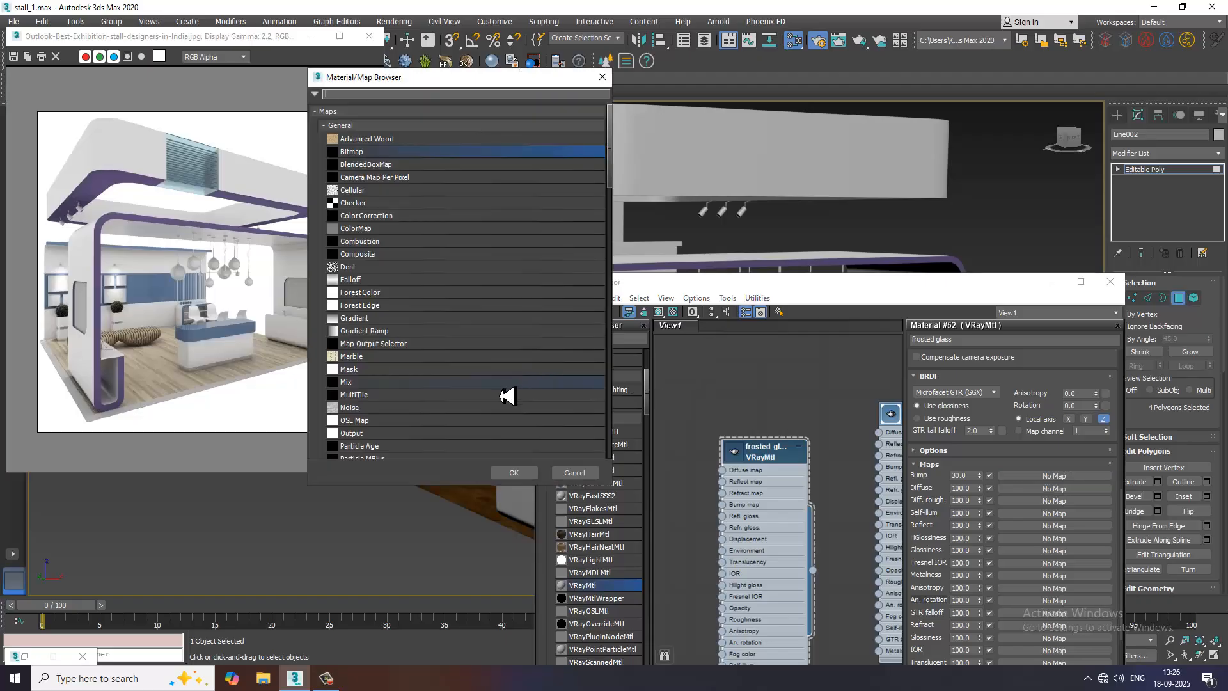
{"action": "double_click", "coordinate": [377, 409]}
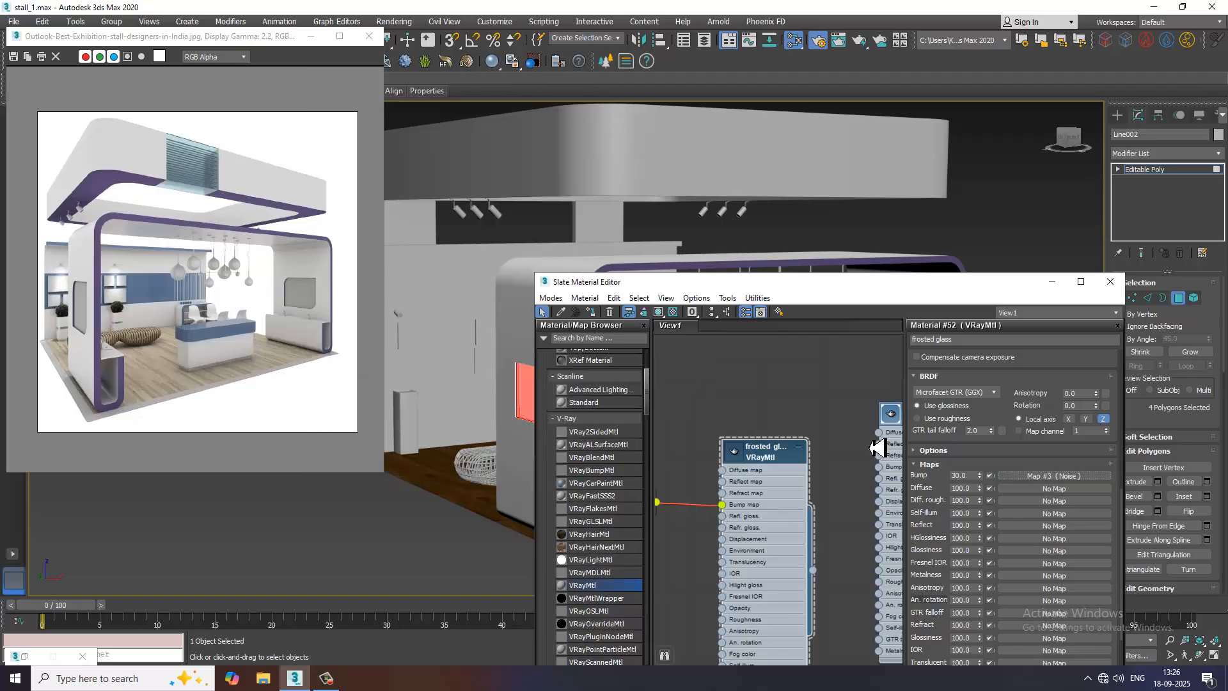
{"action": "left_click", "coordinate": [1048, 476]}
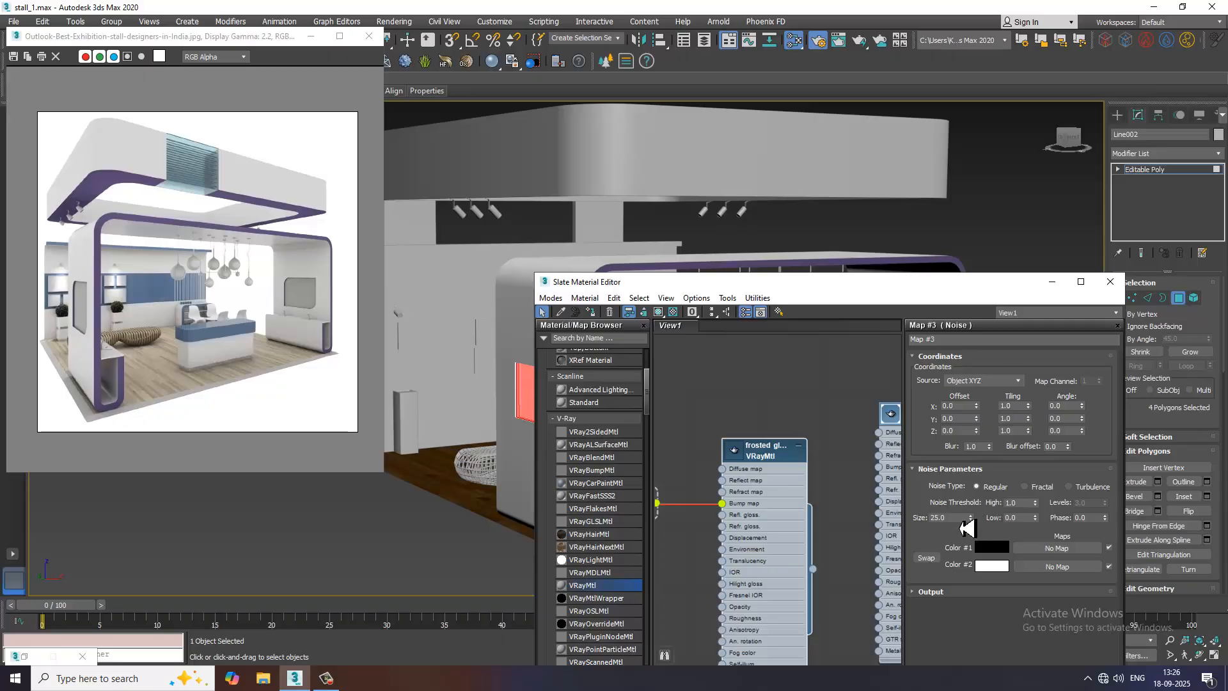
{"action": "left_click_drag", "start_coordinate": [1024, 504], "coordinate": [874, 514]}
- Minimize the material editor and save the scene
{"action": "left_click", "coordinate": [1054, 284]}
{"action": "scroll", "coordinate": [582, 507], "scroll_direction": "up", "scroll_amount": 10}
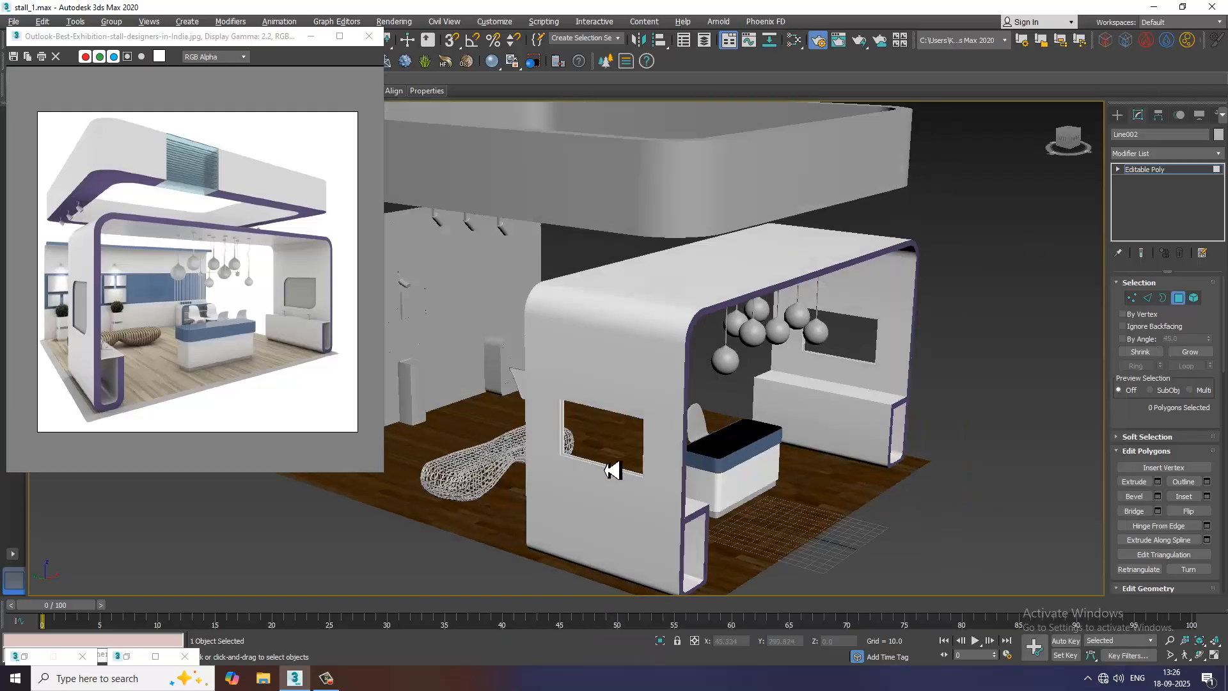
{"action": "middle_click_drag", "start_coordinate": [721, 424], "coordinate": [668, 419]}
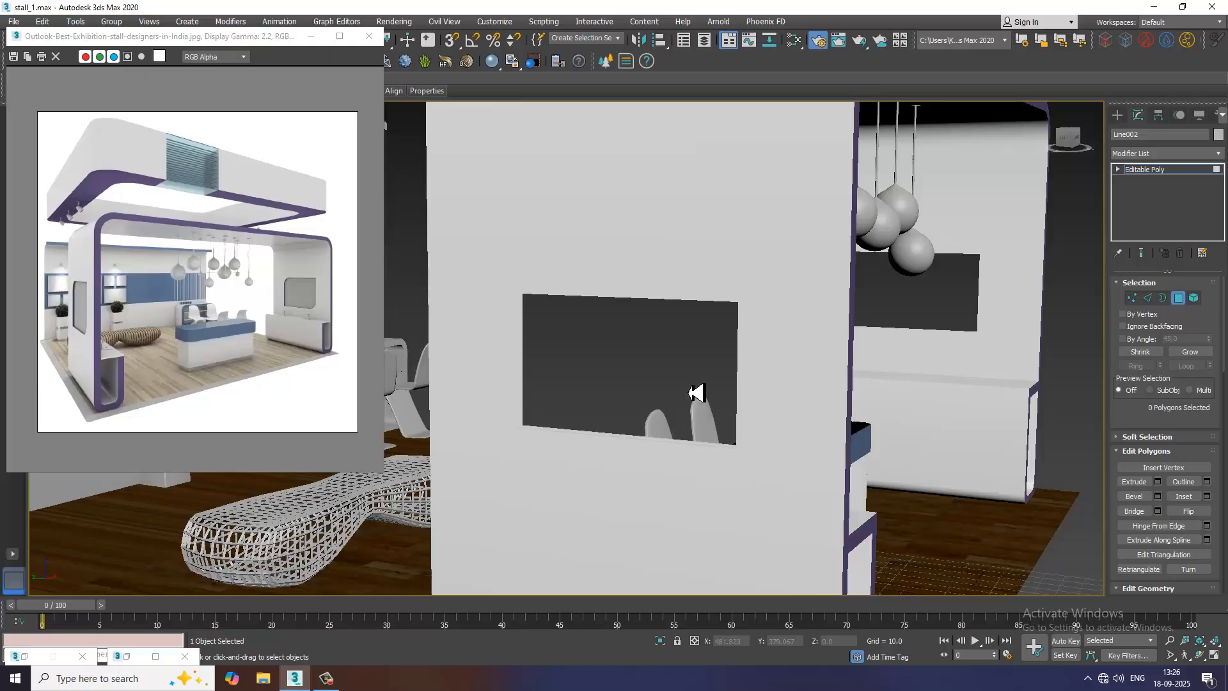
{"action": "middle_click_drag", "start_coordinate": [770, 381], "coordinate": [740, 376]}
{"action": "key", "text": "ctrl+s"}
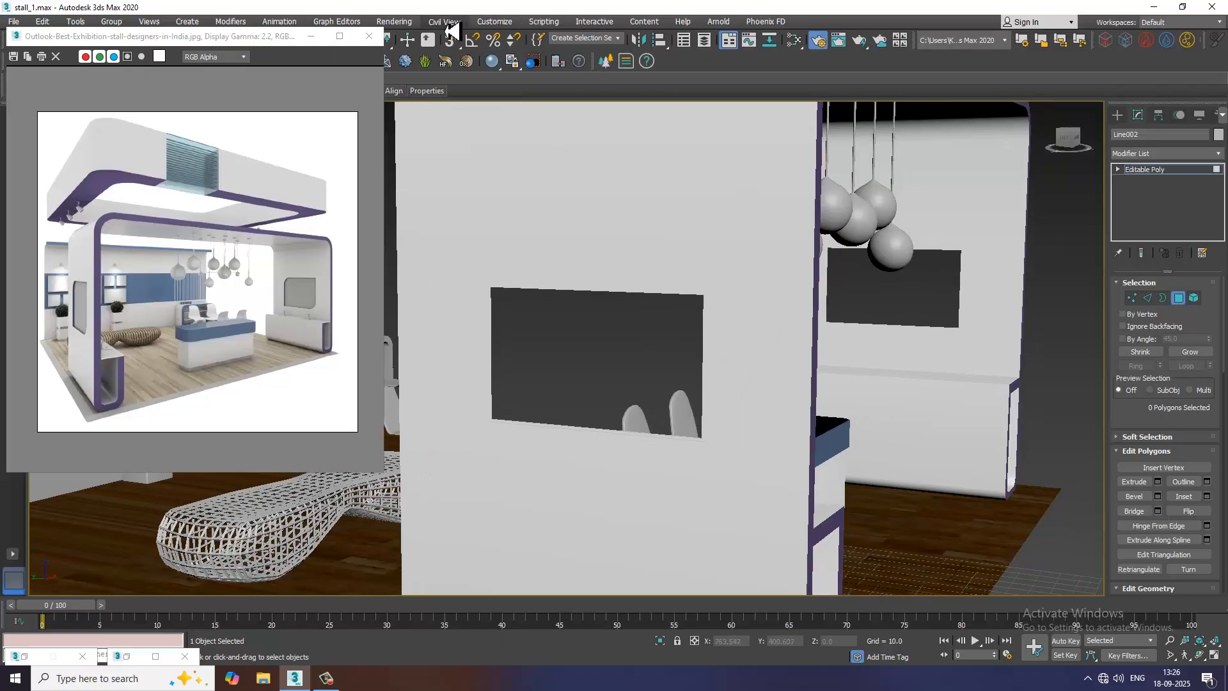
{"action": "left_click", "coordinate": [394, 21]}
{"action": "left_click", "coordinate": [425, 47]}
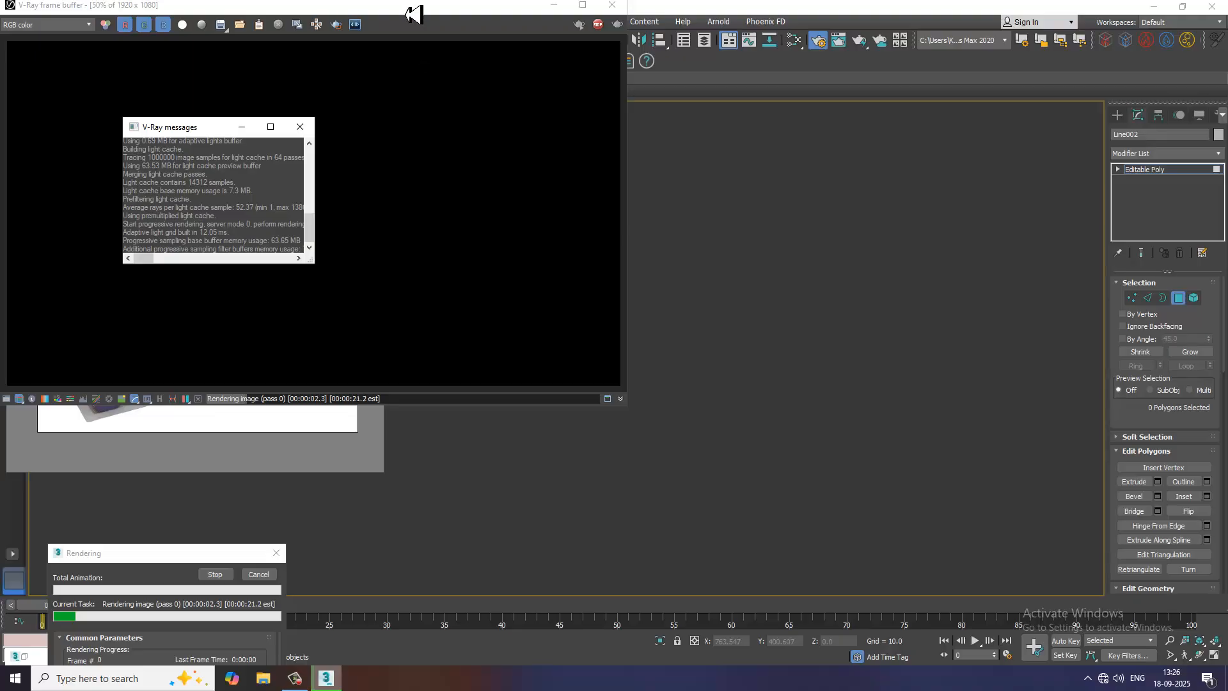
{"action": "left_click", "coordinate": [616, 5]}
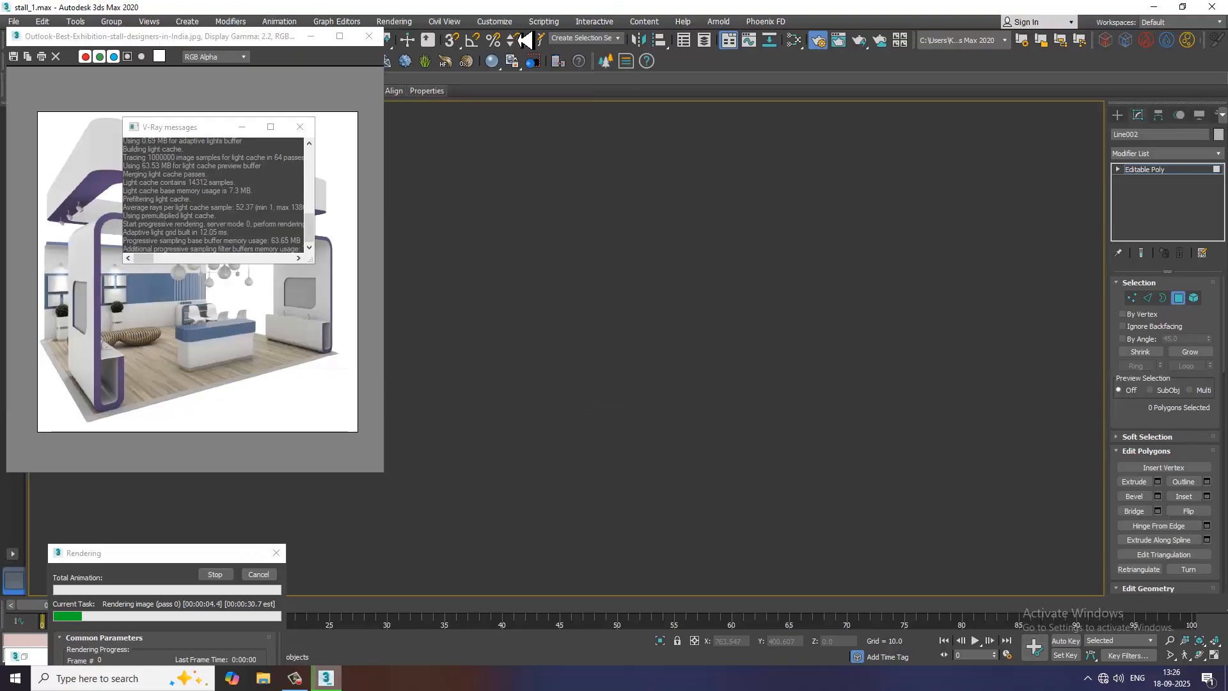
{"action": "left_click", "coordinate": [413, 23]}
{"action": "left_click", "coordinate": [443, 90]}
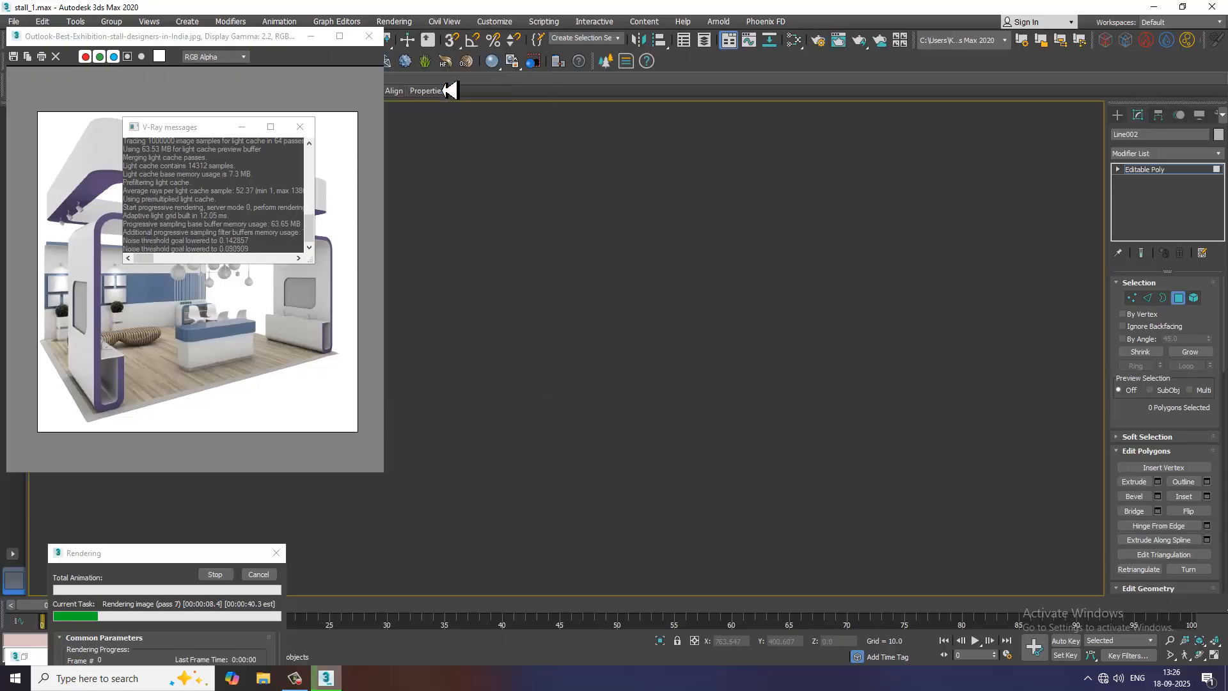
{"action": "left_click", "coordinate": [266, 575]}
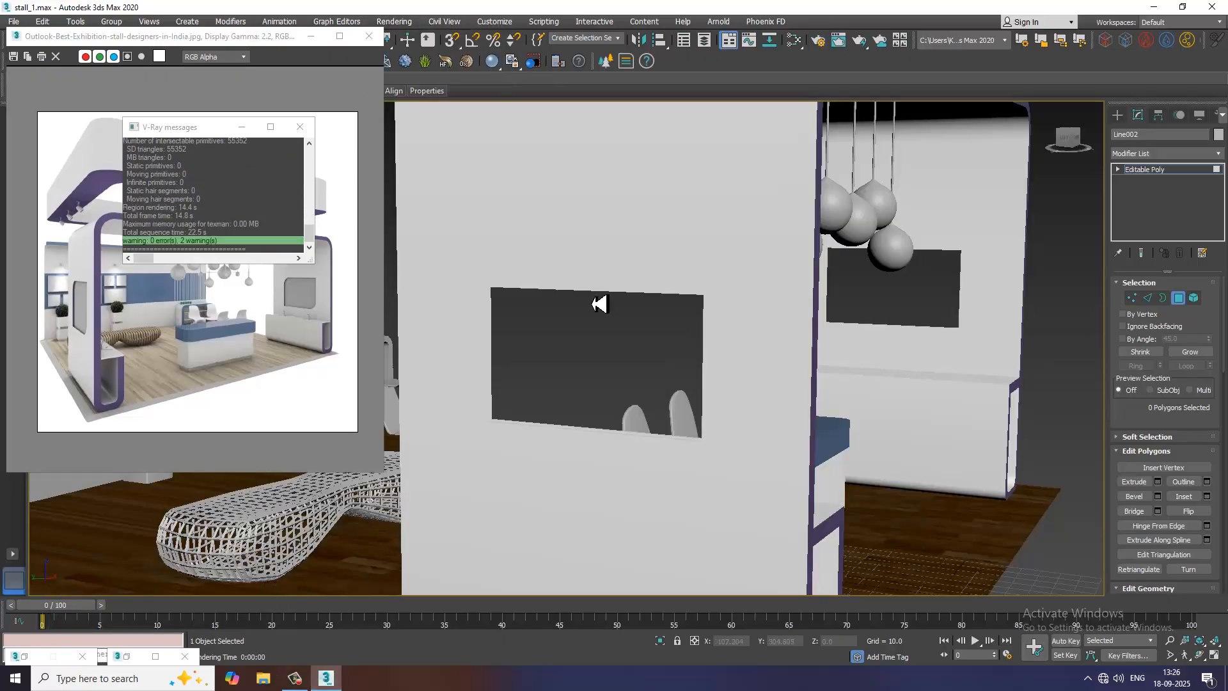
- Open the V-Ray render setup and set the primary global illumination engine to Irradiance map
{"action": "left_click", "coordinate": [404, 22]}
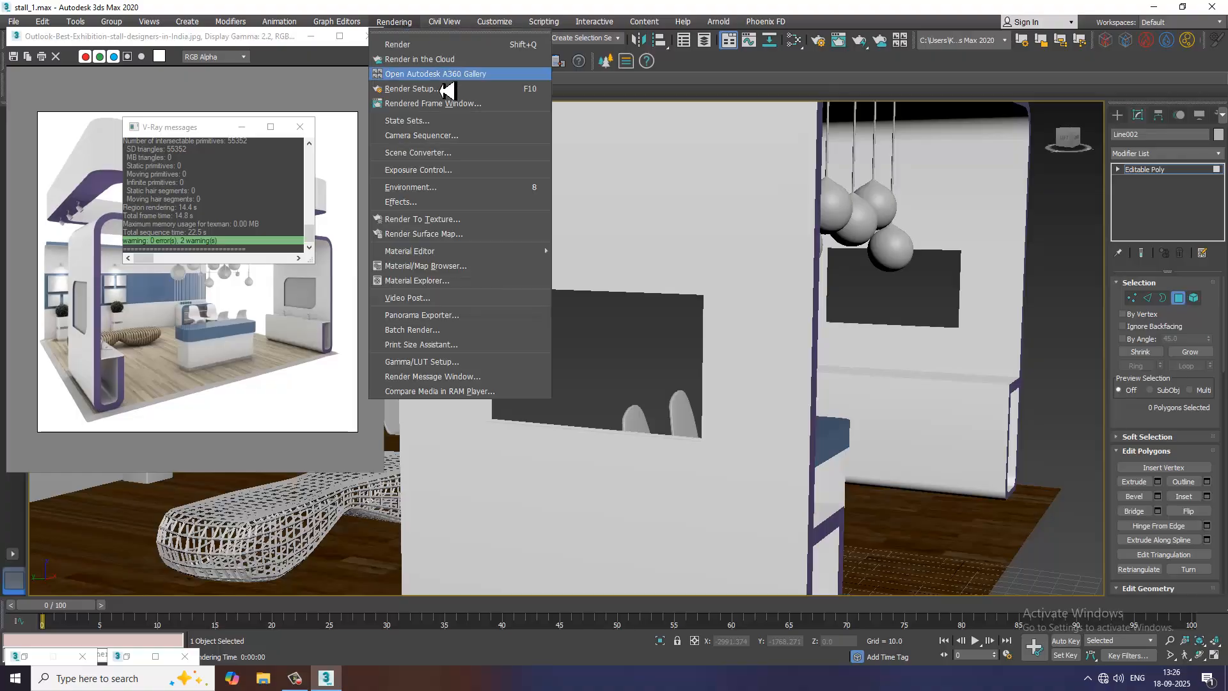
{"action": "left_click", "coordinate": [451, 91]}
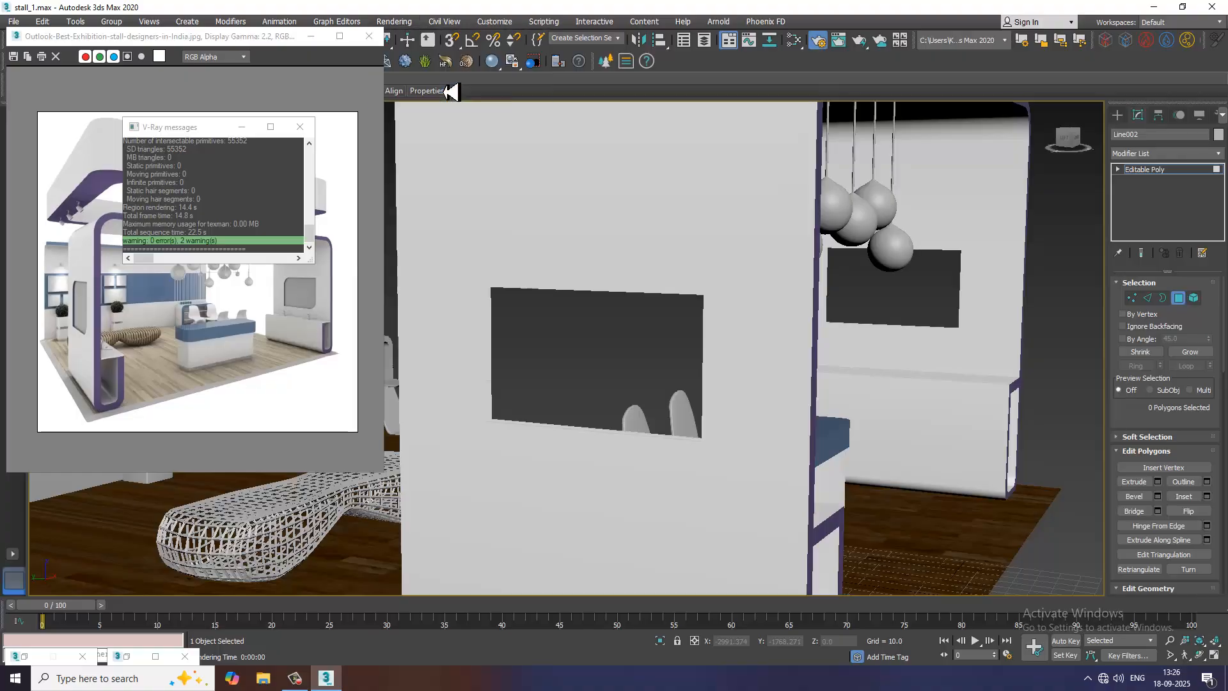
{"action": "left_click", "coordinate": [410, 26]}
{"action": "left_click", "coordinate": [445, 90]}
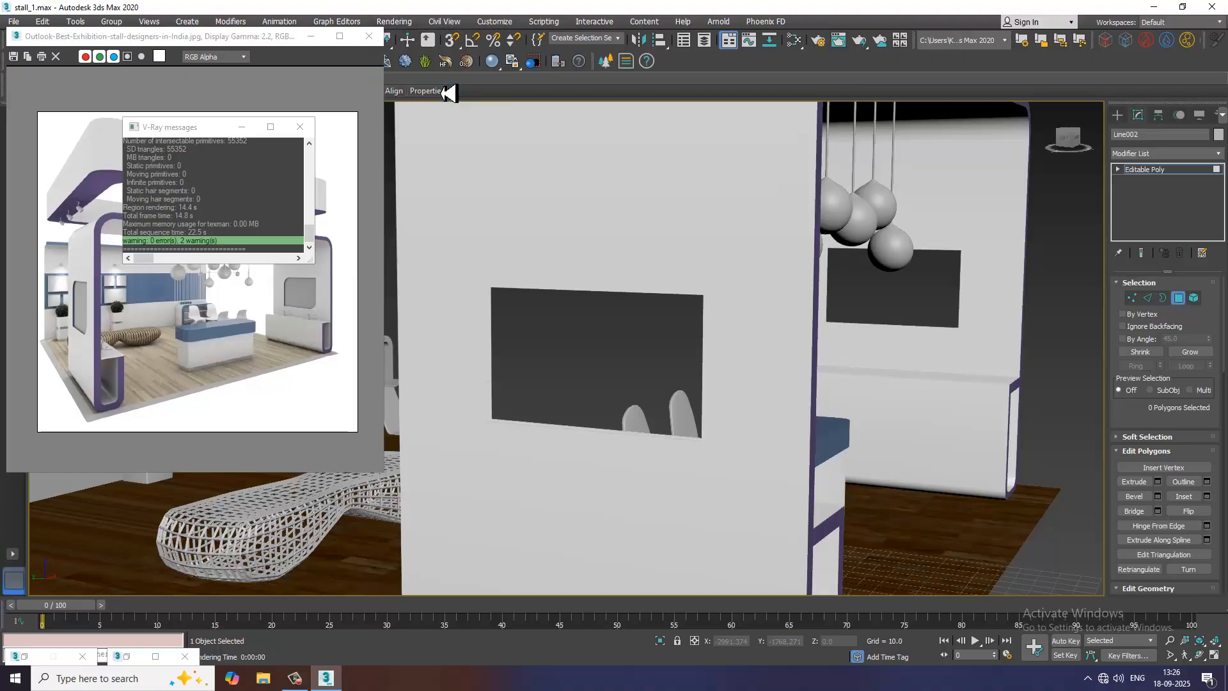
{"action": "left_click", "coordinate": [403, 23]}
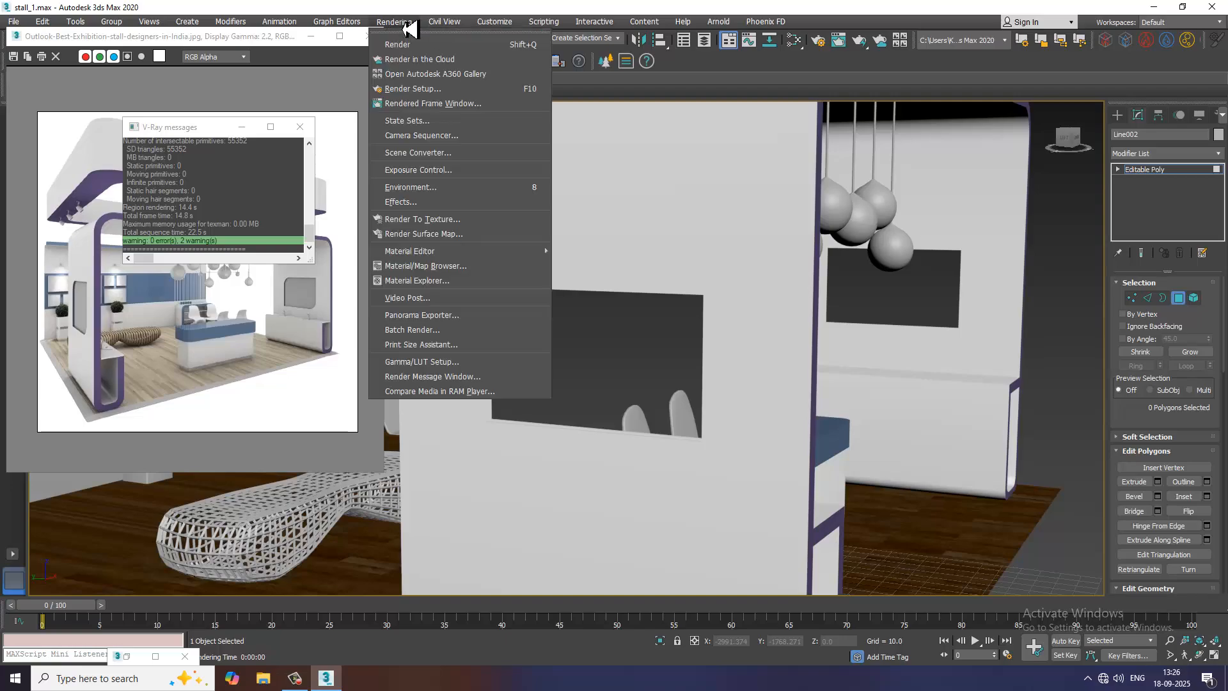
{"action": "left_click", "coordinate": [452, 93]}
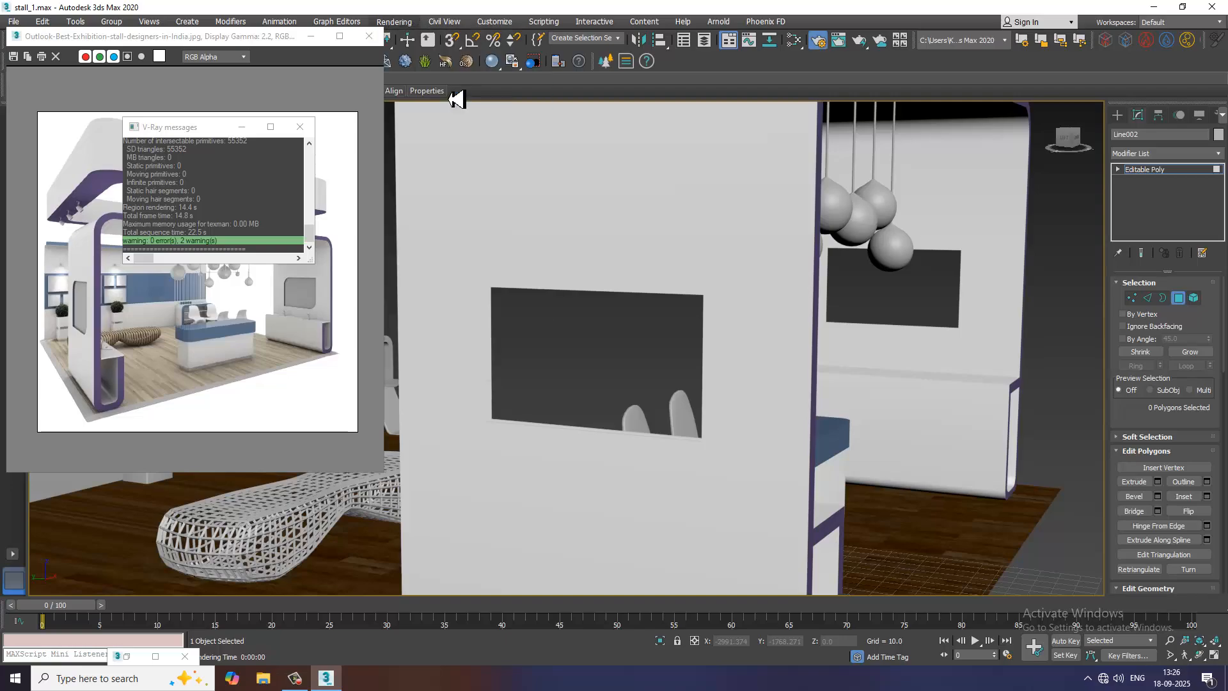
{"action": "left_click", "coordinate": [405, 23]}
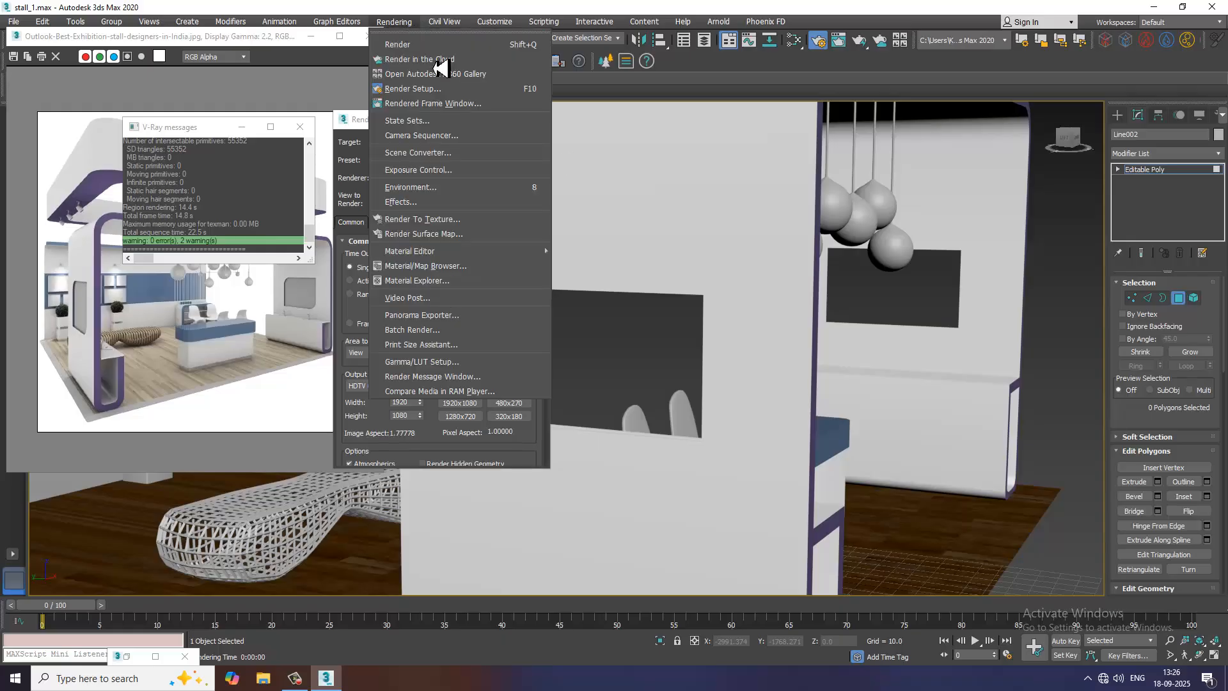
{"action": "left_click", "coordinate": [361, 136]}
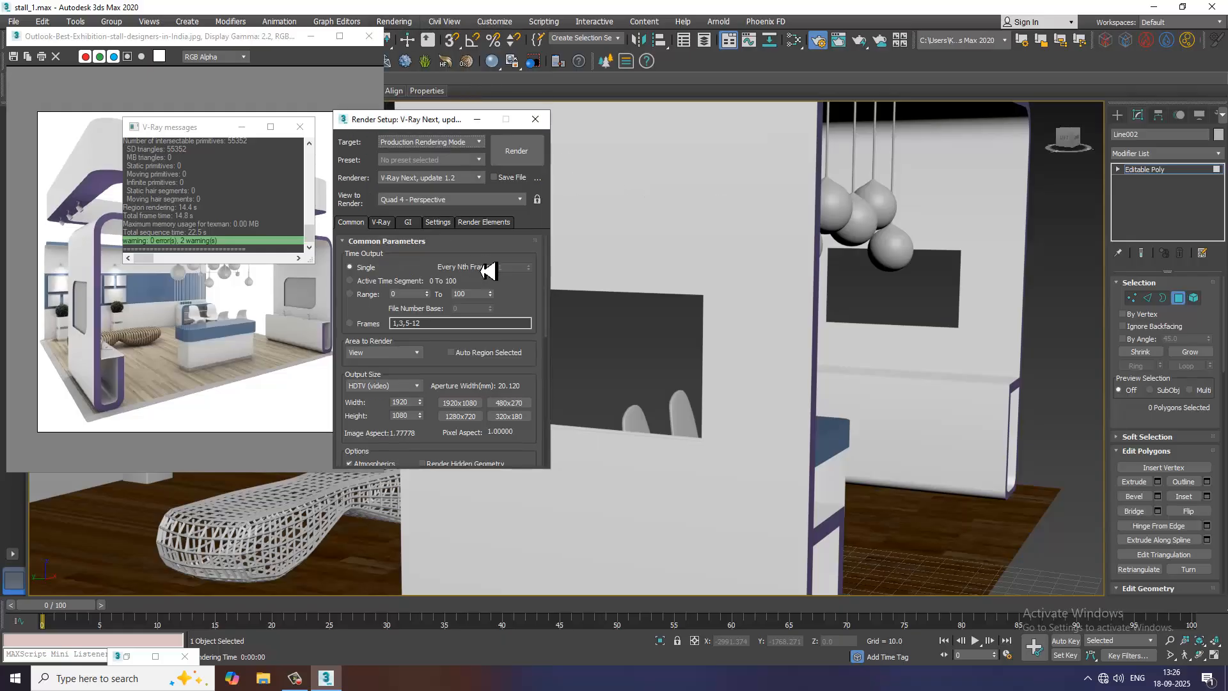
{"action": "left_click", "coordinate": [420, 225]}
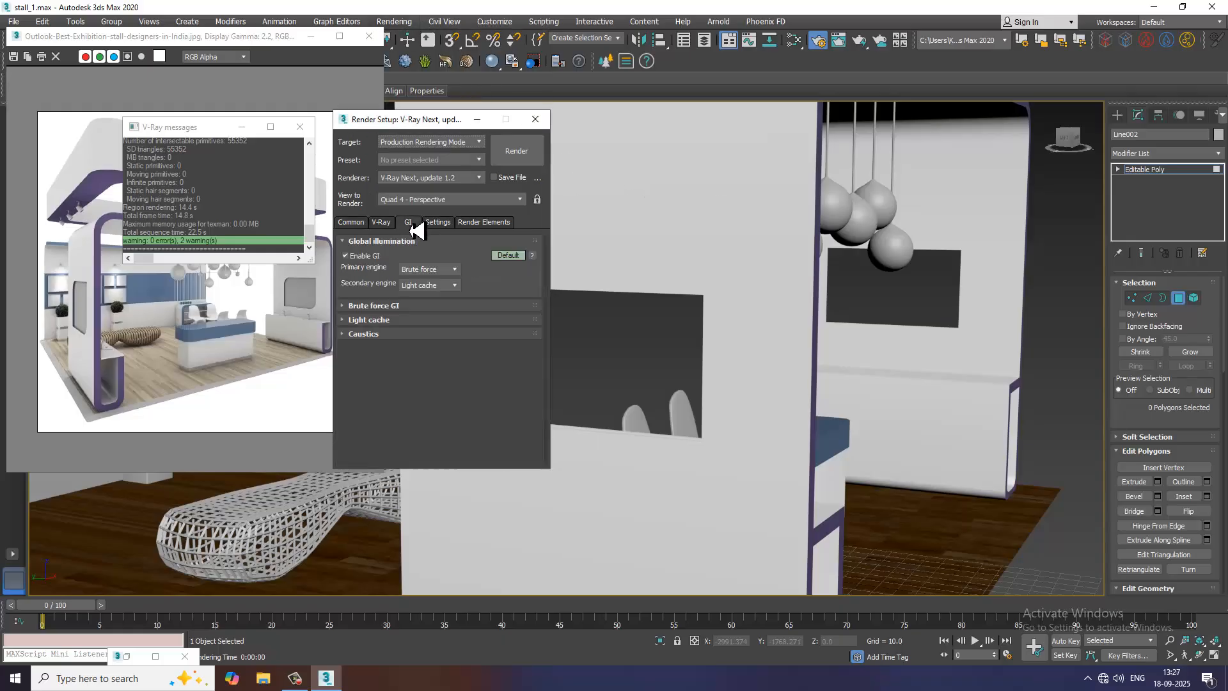
{"action": "left_click", "coordinate": [441, 270]}
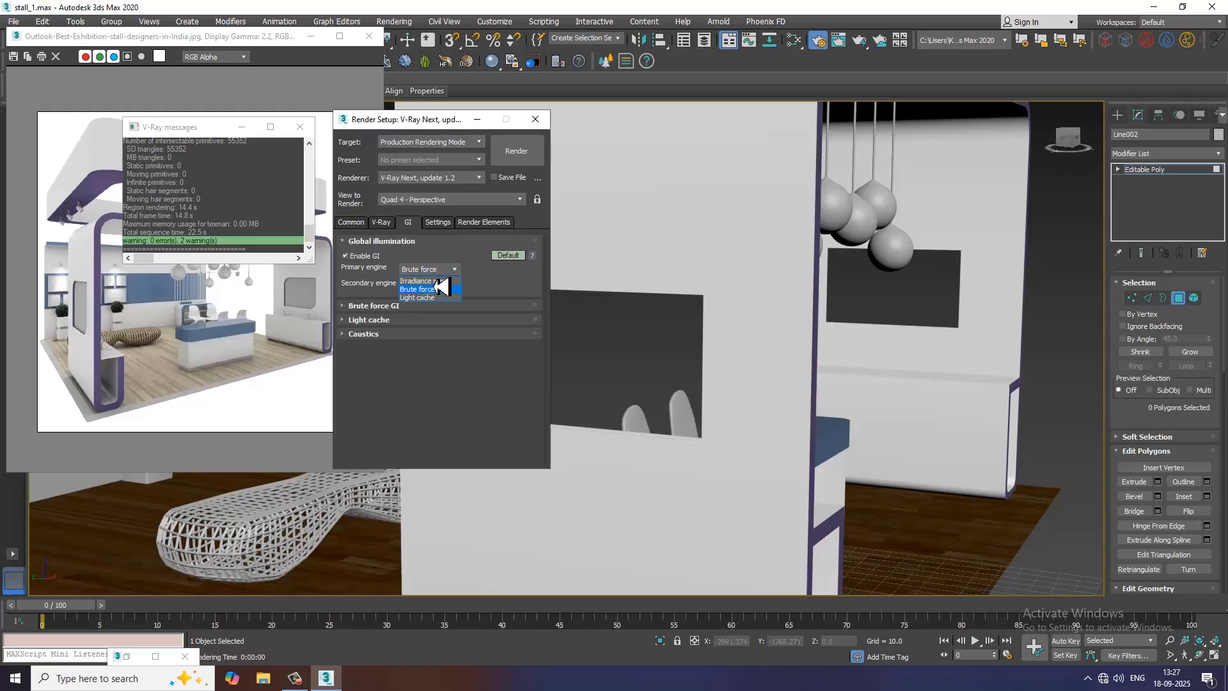
{"action": "left_click", "coordinate": [438, 281]}
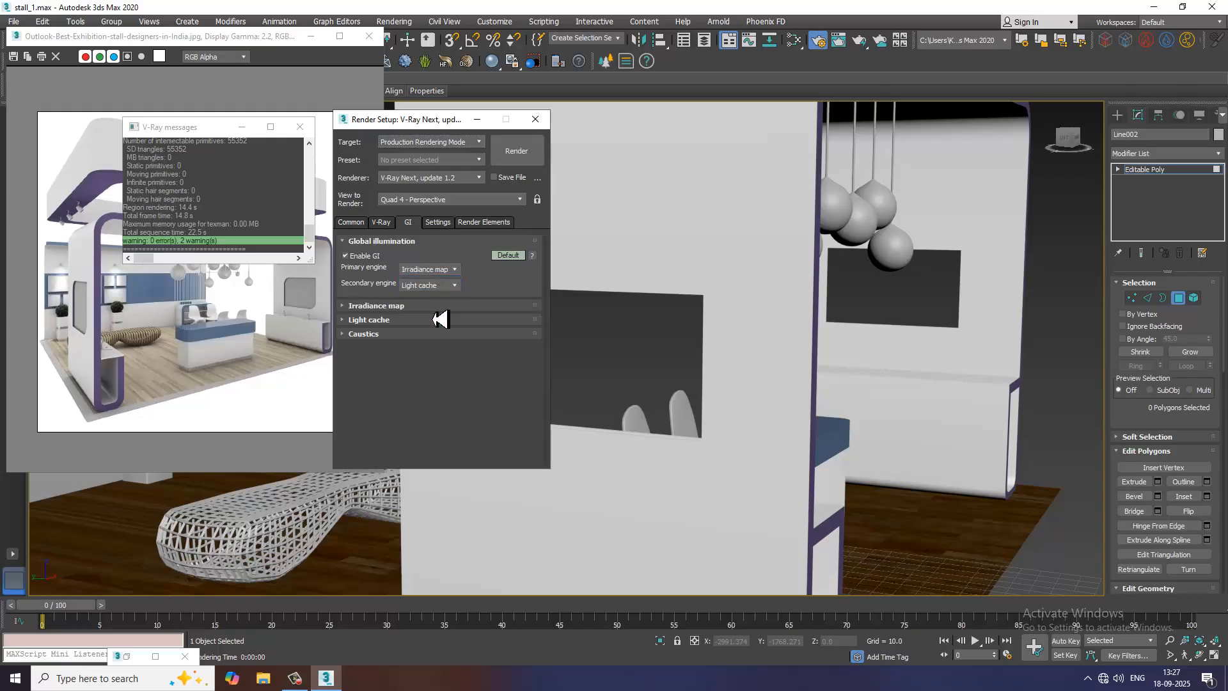
- Set the V-Ray image sampler type to Bucket and the image filter to Catmull-Rom
{"action": "left_click", "coordinate": [381, 223]}
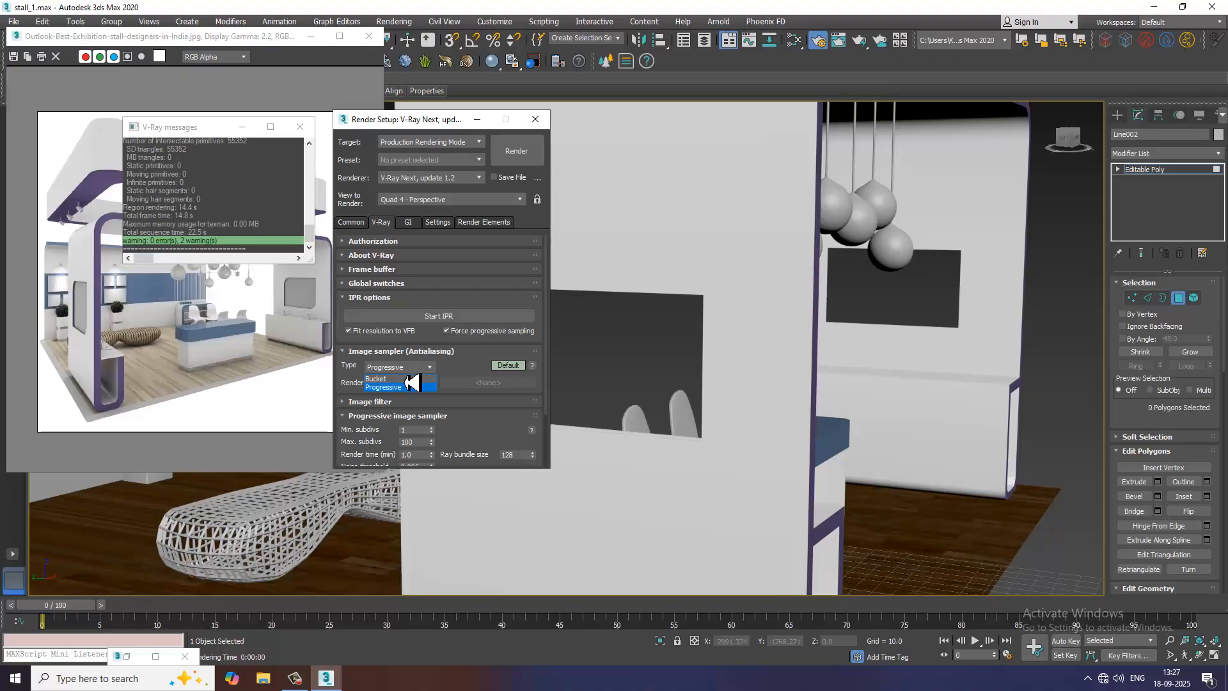
{"action": "left_click", "coordinate": [409, 383]}
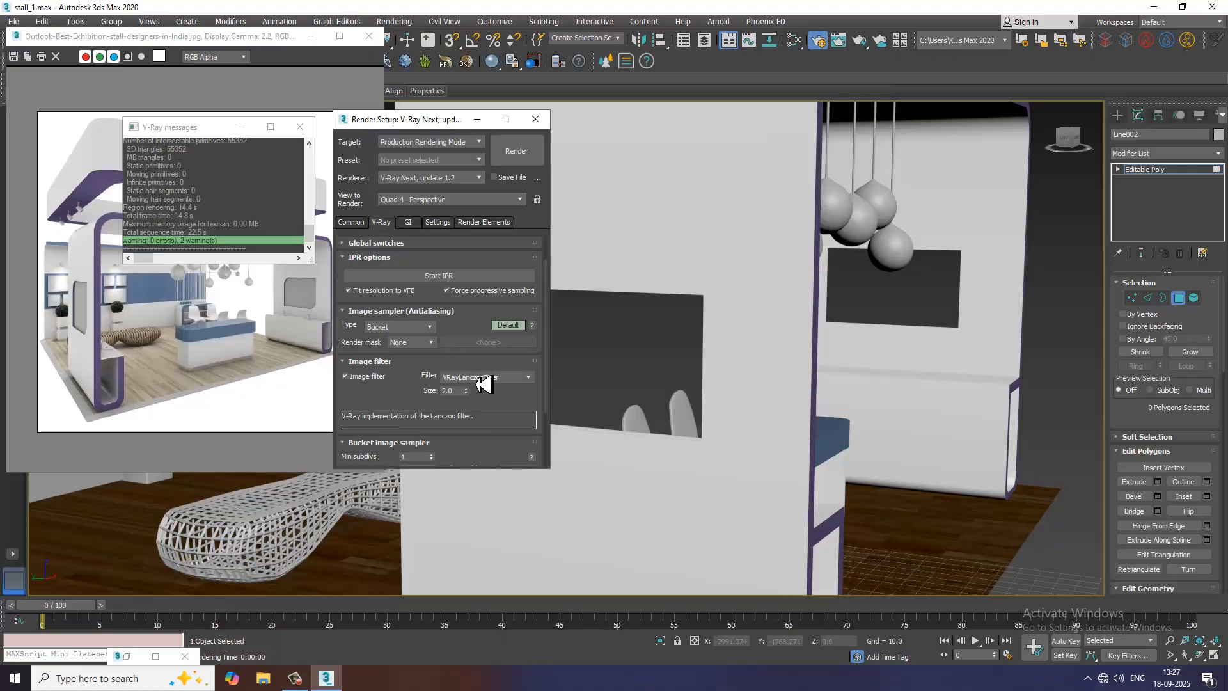
{"action": "left_click", "coordinate": [485, 379]}
{"action": "left_click", "coordinate": [486, 406]}
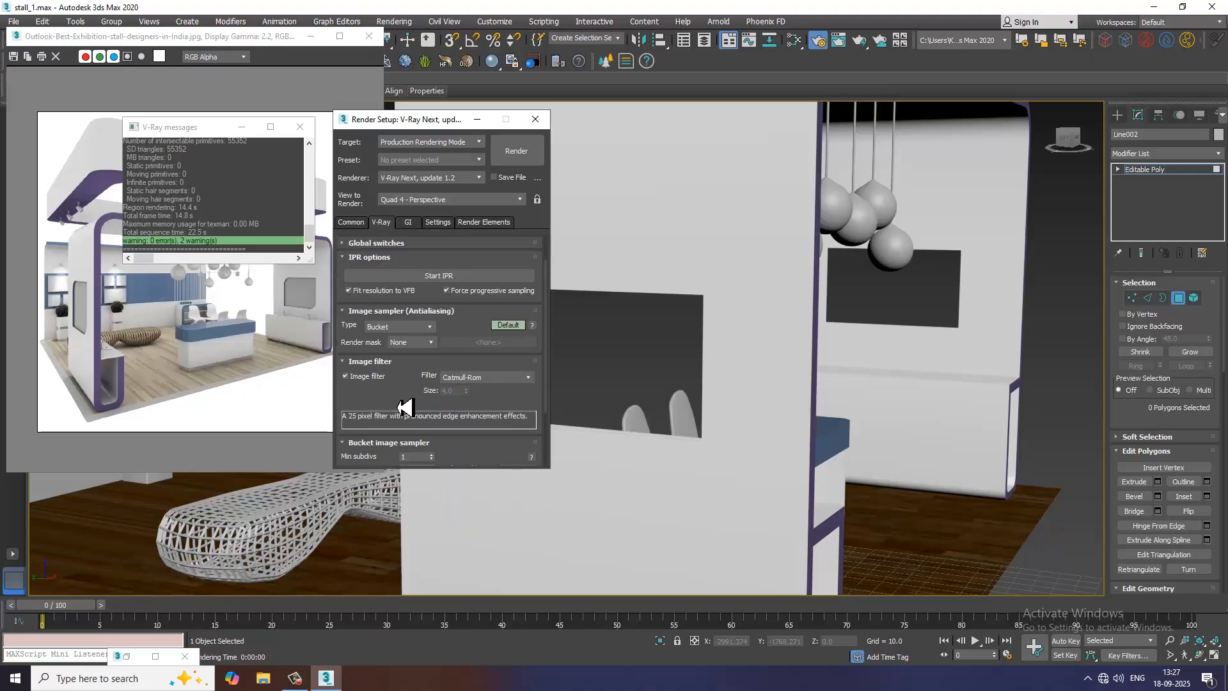
- Enable the V-Ray GI environment, expand the color mapping settings, and run a test render of the perspective view
{"action": "scroll", "coordinate": [403, 407], "scroll_direction": "down", "scroll_amount": 3}
{"action": "left_click", "coordinate": [391, 433]}
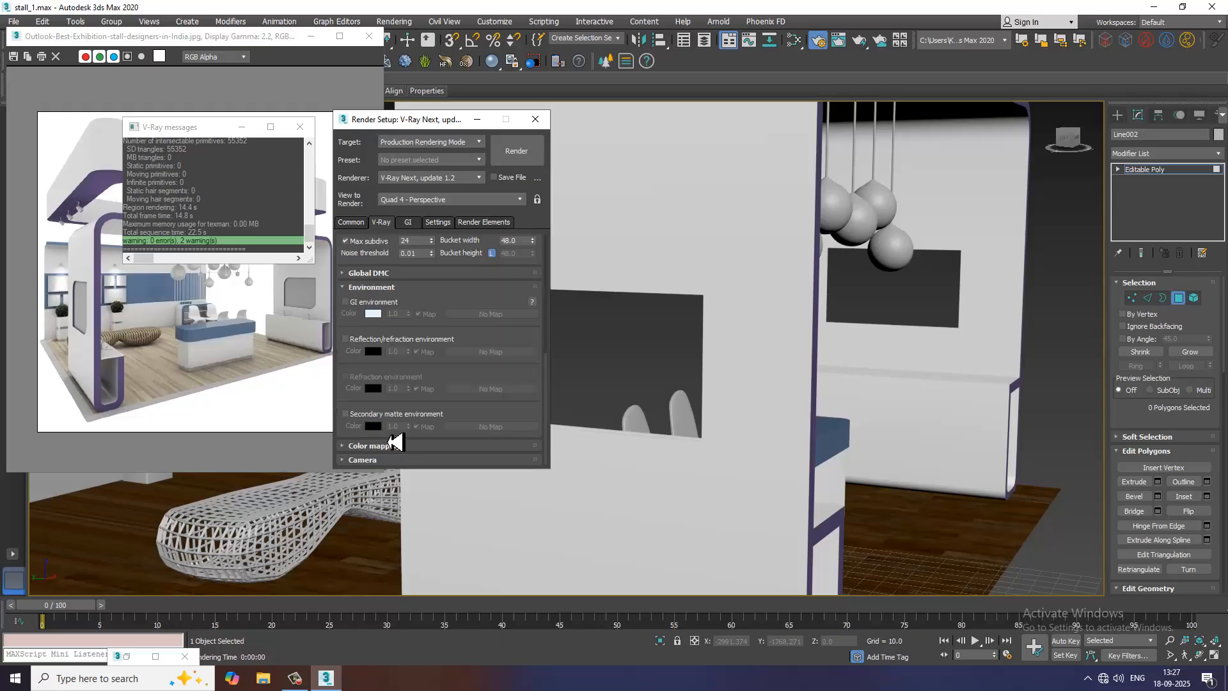
{"action": "left_click", "coordinate": [347, 301]}
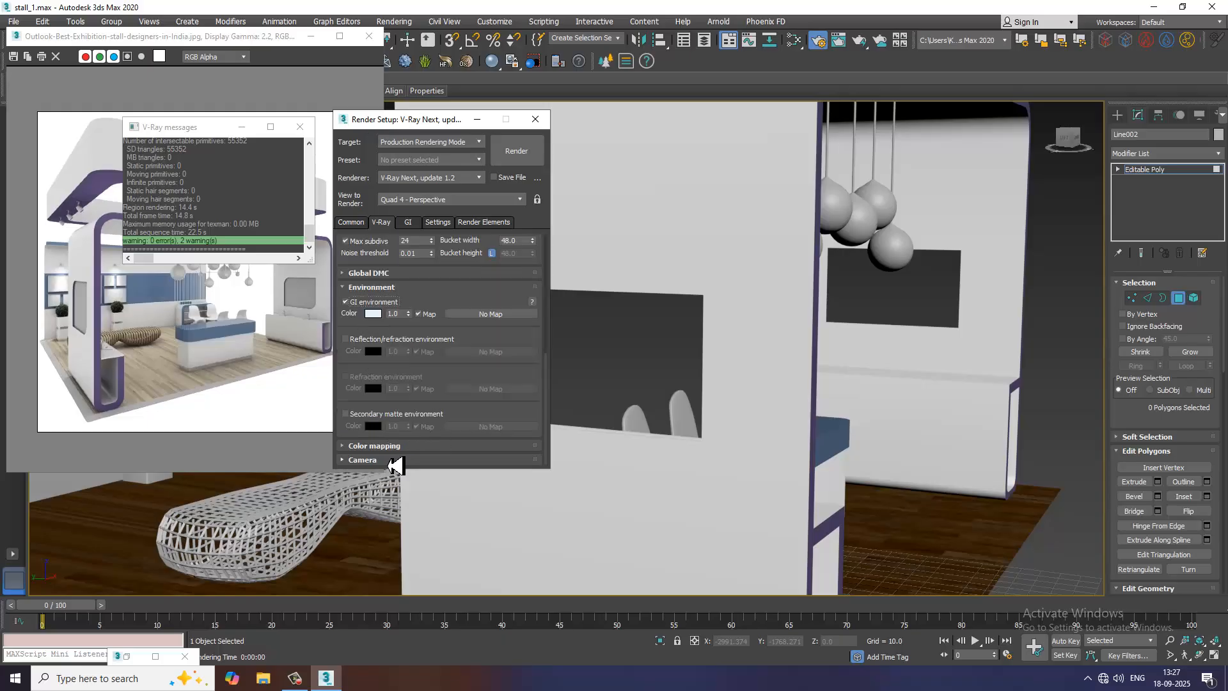
{"action": "left_click", "coordinate": [385, 446]}
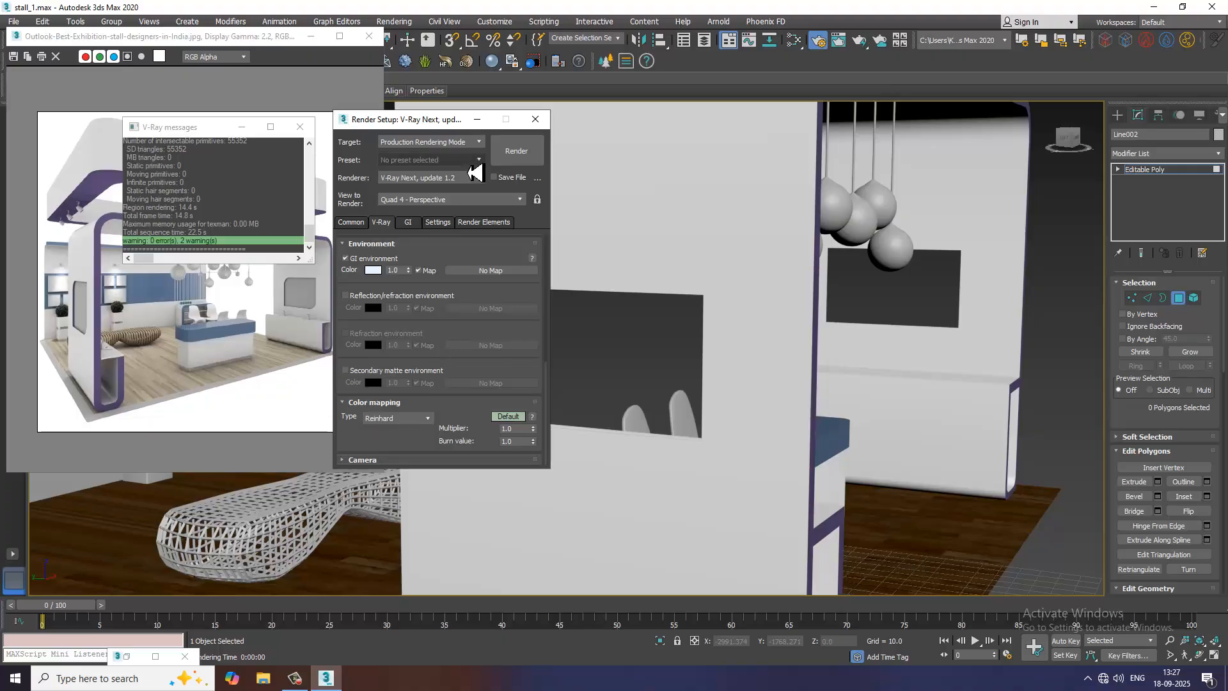
{"action": "left_click", "coordinate": [516, 165]}
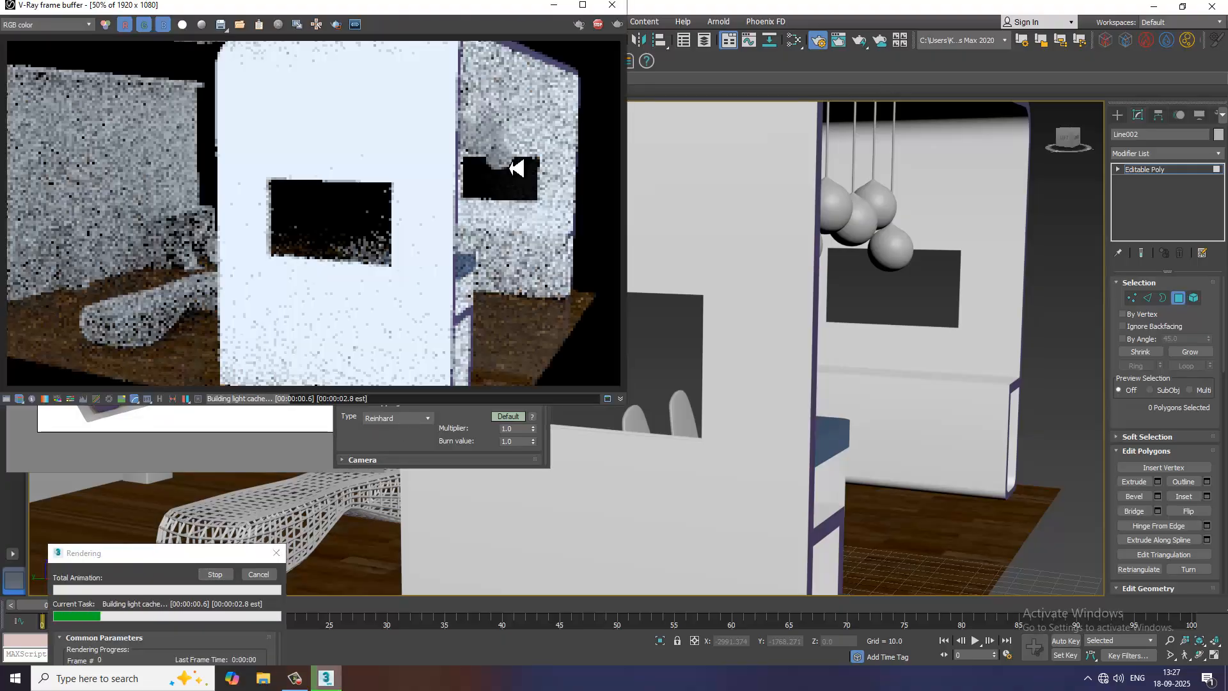
{"action": "left_click", "coordinate": [619, 9]}
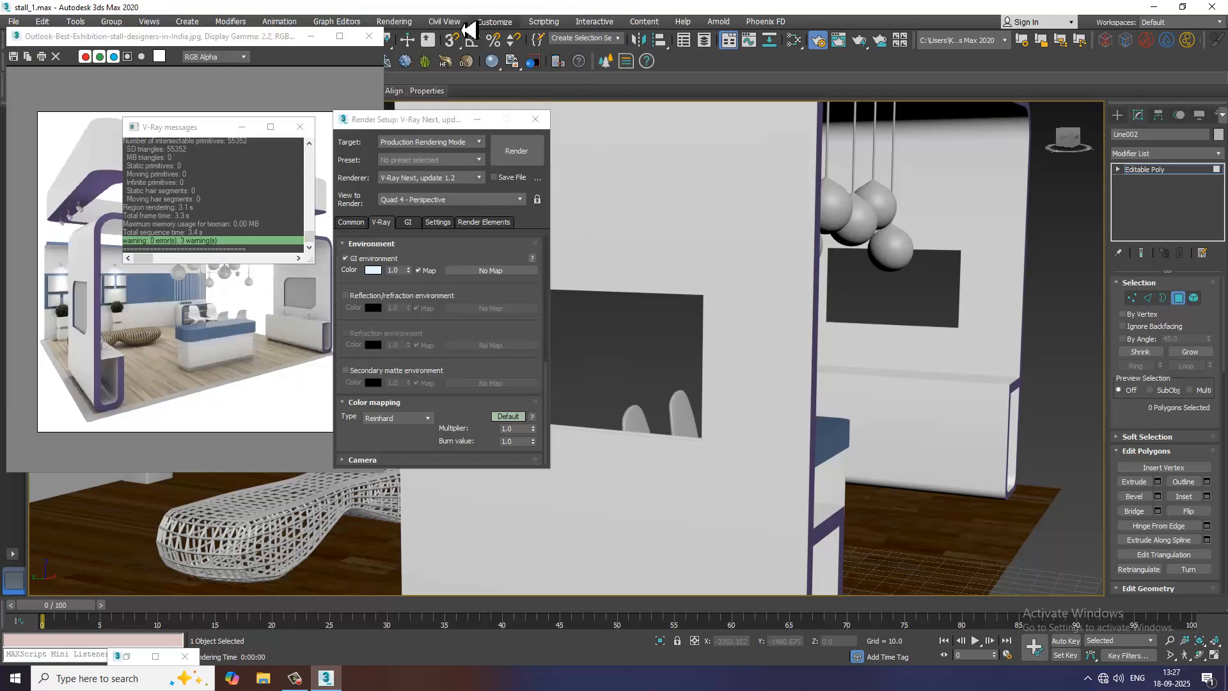
- Set the environment background color to near-white, value 247
{"action": "left_click", "coordinate": [400, 22]}
{"action": "left_click", "coordinate": [440, 202]}
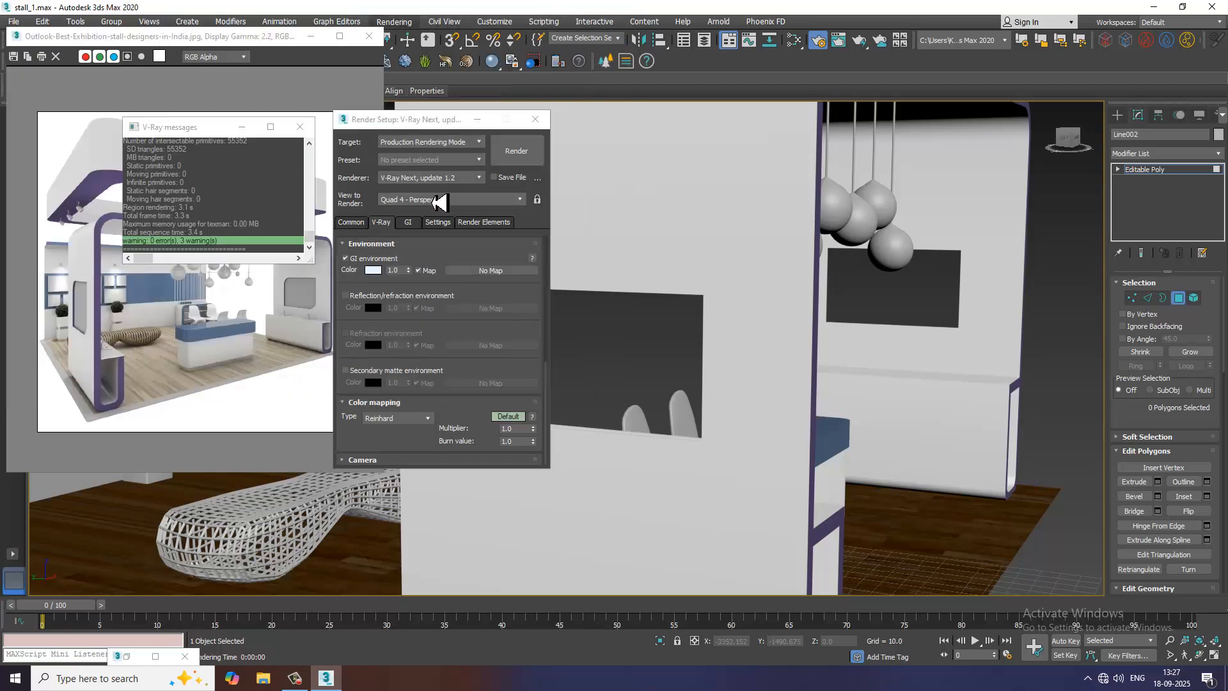
{"action": "left_click", "coordinate": [512, 259]}
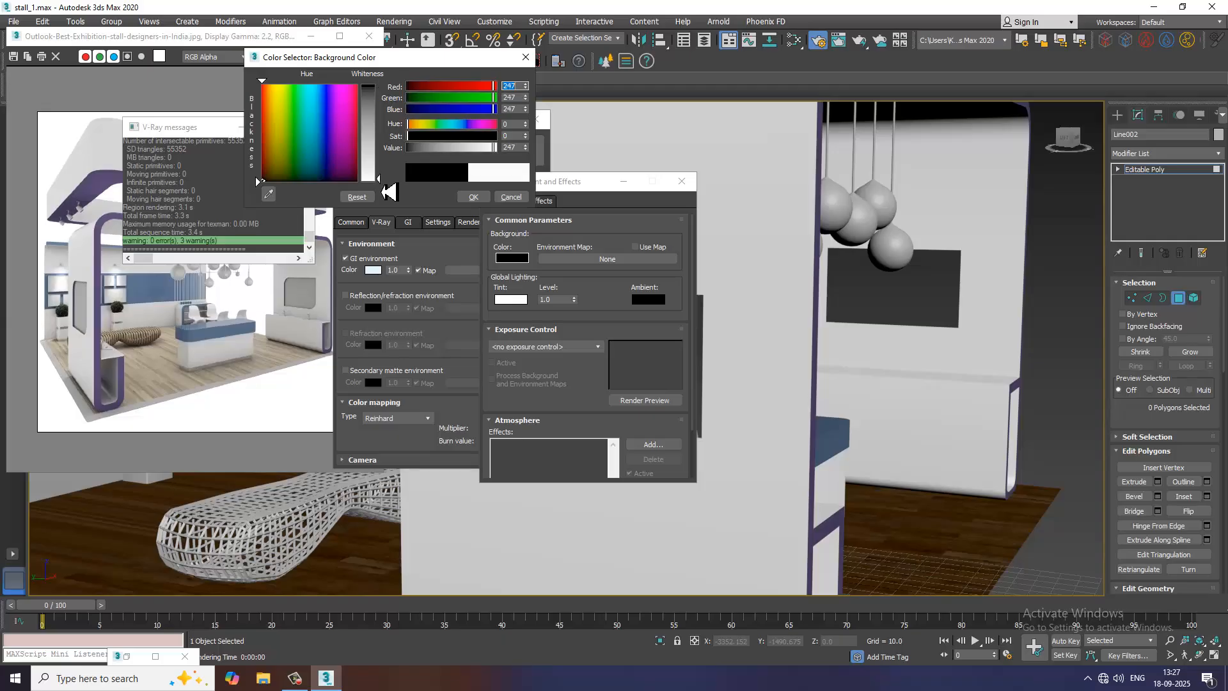
{"action": "left_click", "coordinate": [473, 196]}
- Test-render the perspective view with the near-white background, and close the frame buffer, environment and render setup windows
{"action": "left_click", "coordinate": [394, 22]}
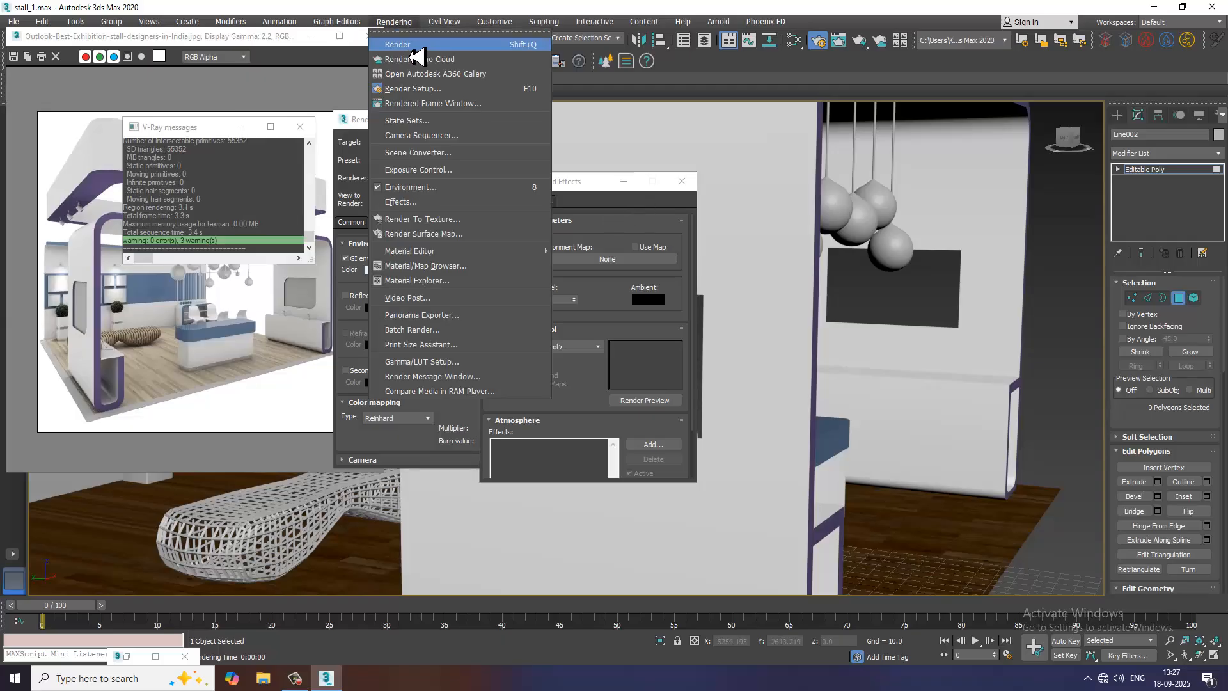
{"action": "left_click", "coordinate": [415, 46]}
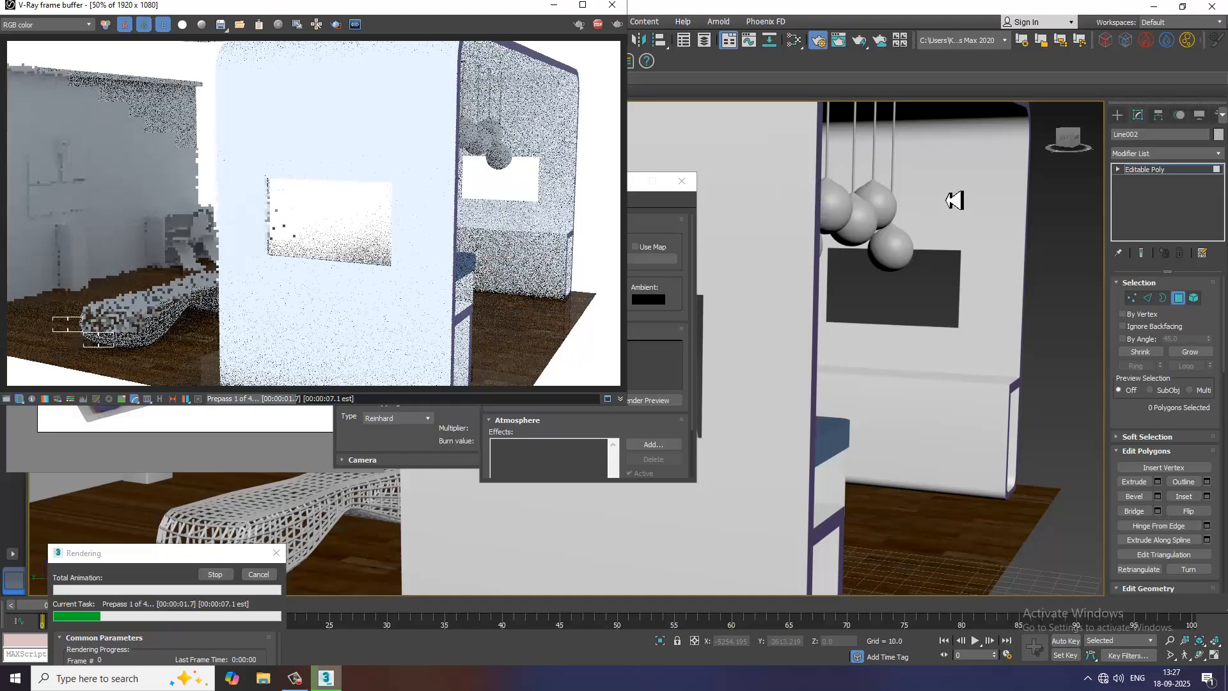
{"action": "left_click", "coordinate": [627, 14]}
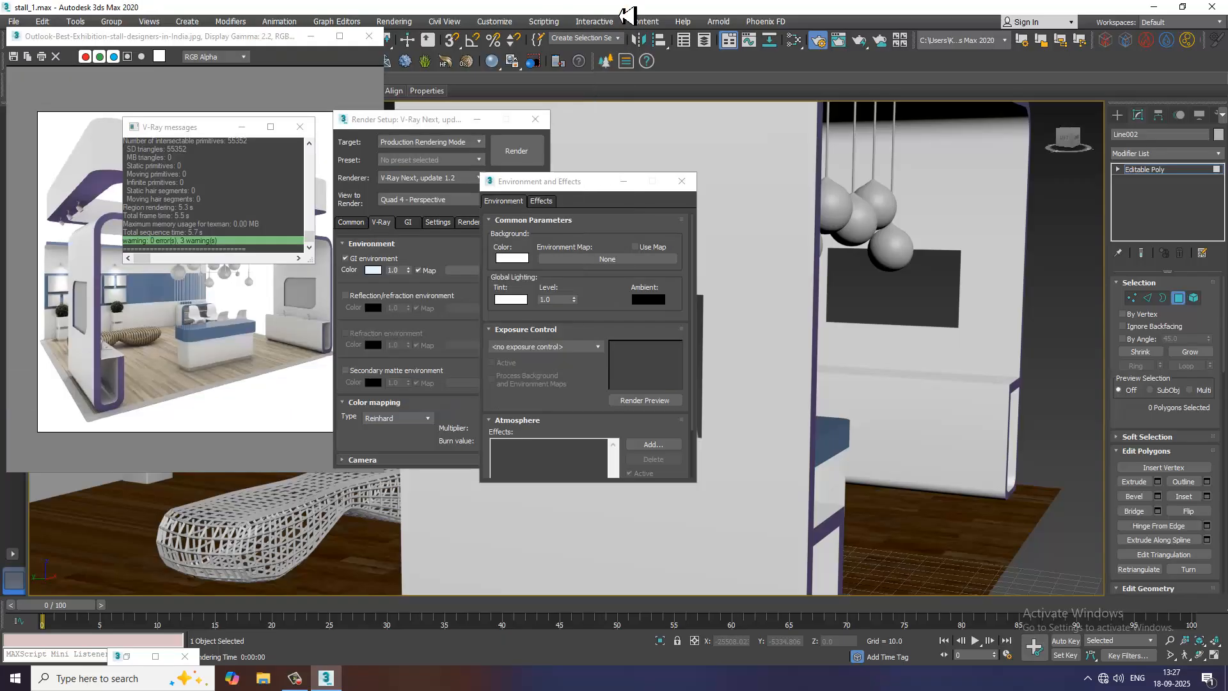
{"action": "left_click", "coordinate": [683, 186]}
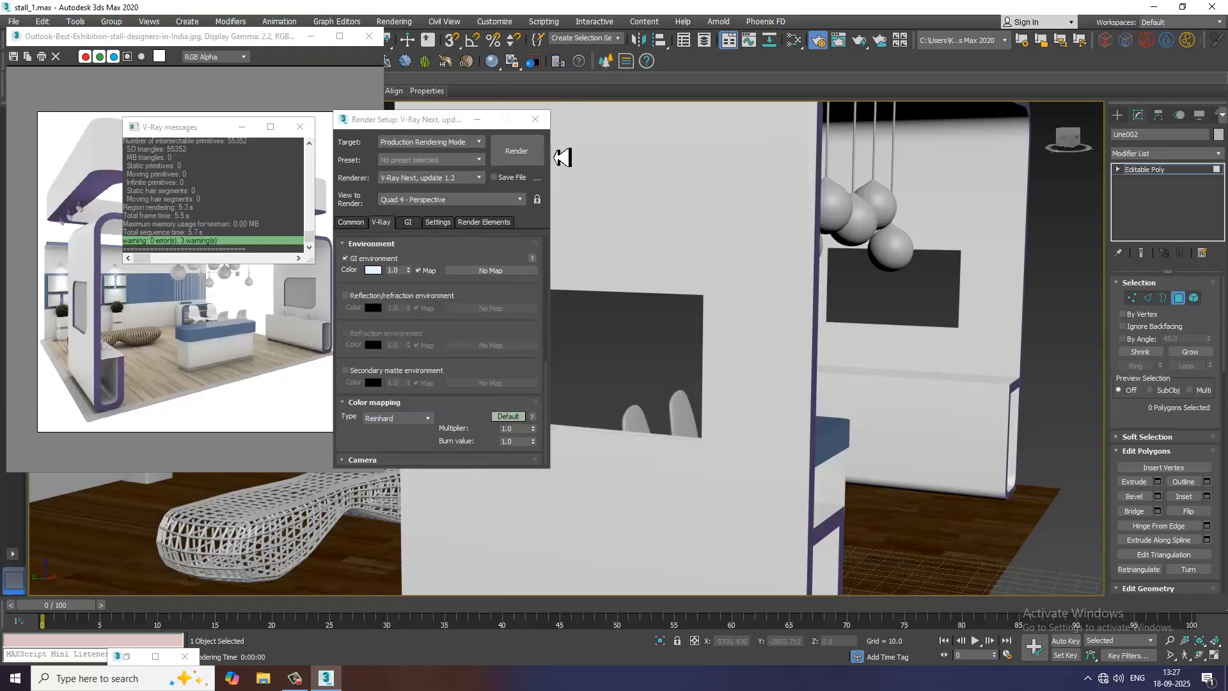
{"action": "left_click", "coordinate": [541, 121]}
- Assign the existing white VRayMtl material to the overhead canopy and minimize the material editor
{"action": "scroll", "coordinate": [793, 358], "scroll_direction": "down", "scroll_amount": 4}
{"action": "mouse_move", "coordinate": [795, 359]}
{"action": "middle_mouse_down", "text": "alt"}
{"action": "mouse_move", "coordinate": [765, 360]}
{"action": "mouse_move", "coordinate": [803, 376]}
{"action": "mouse_move", "coordinate": [799, 348]}
{"action": "middle_mouse_up", "text": "alt"}
{"action": "scroll", "coordinate": [794, 376], "scroll_direction": "up", "scroll_amount": 5}
{"action": "scroll", "coordinate": [802, 378], "scroll_direction": "down", "scroll_amount": 5}
{"action": "left_click", "coordinate": [853, 201]}
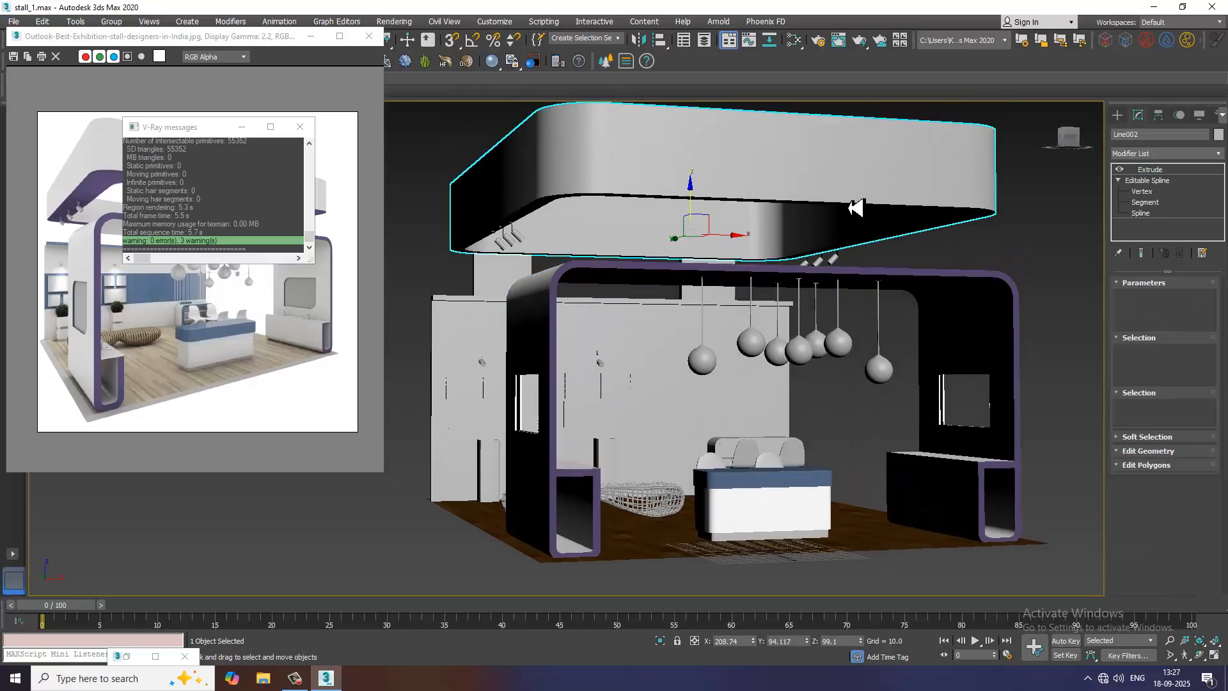
{"action": "key", "text": "m"}
{"action": "scroll", "coordinate": [779, 450], "scroll_direction": "down", "scroll_amount": 5}
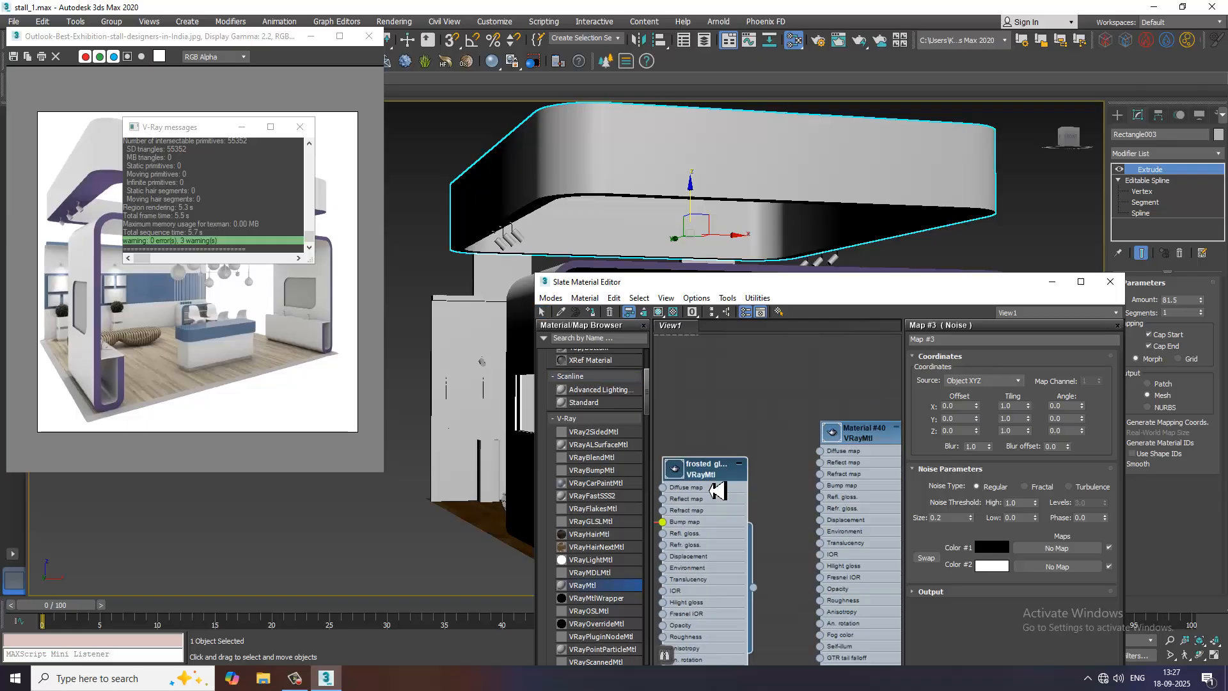
{"action": "scroll", "coordinate": [779, 449], "scroll_direction": "down", "scroll_amount": 3}
{"action": "middle_click_drag", "start_coordinate": [817, 403], "coordinate": [828, 515]}
{"action": "scroll", "coordinate": [842, 439], "scroll_direction": "down", "scroll_amount": 3}
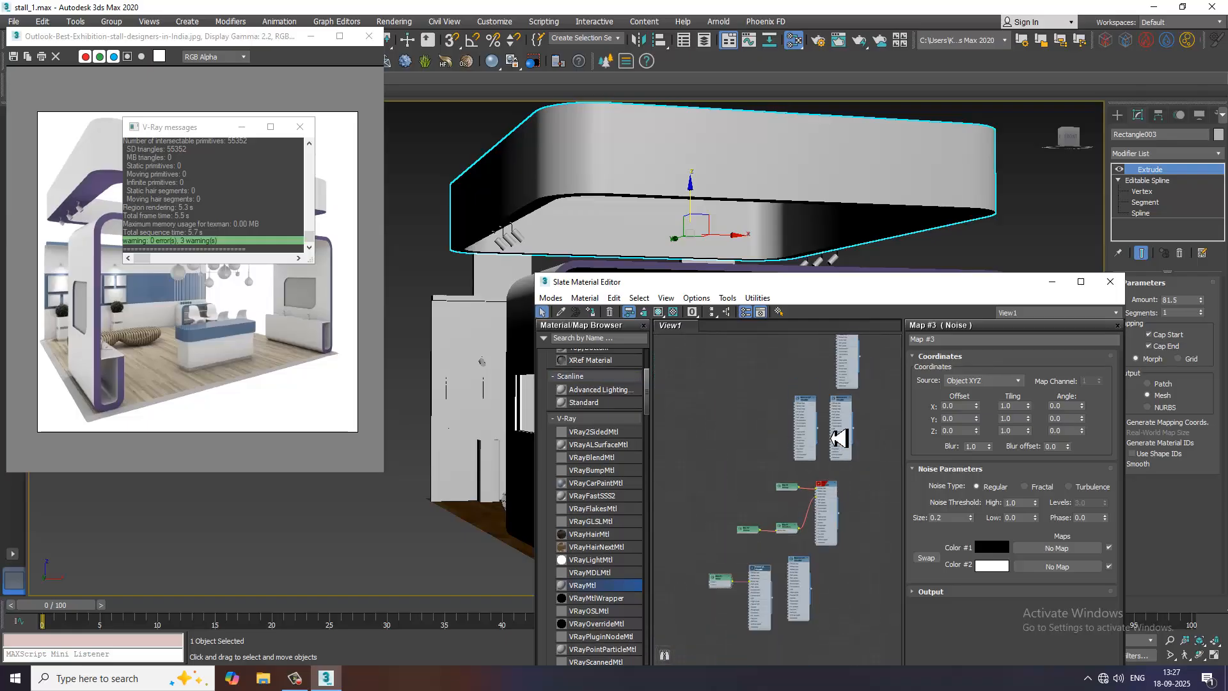
{"action": "middle_click_drag", "start_coordinate": [842, 439], "coordinate": [820, 479]}
{"action": "scroll", "coordinate": [821, 479], "scroll_direction": "up", "scroll_amount": 4}
{"action": "scroll", "coordinate": [832, 461], "scroll_direction": "up", "scroll_amount": 2}
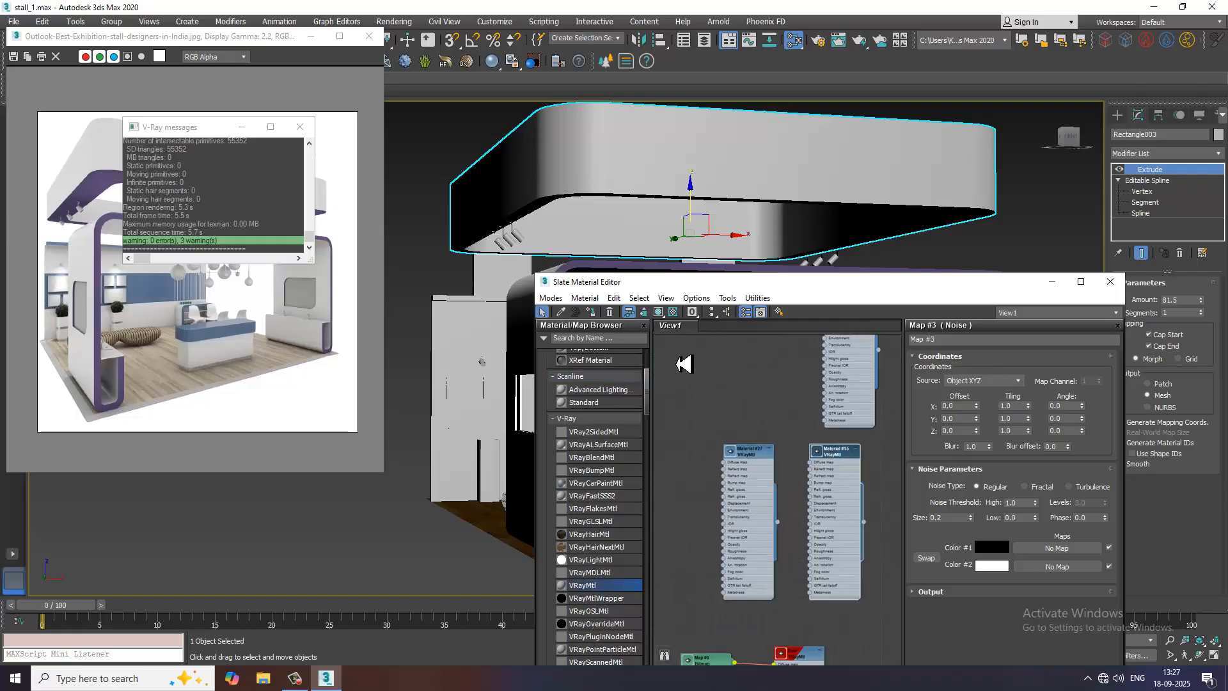
{"action": "left_click", "coordinate": [592, 313]}
{"action": "left_click", "coordinate": [1053, 283]}
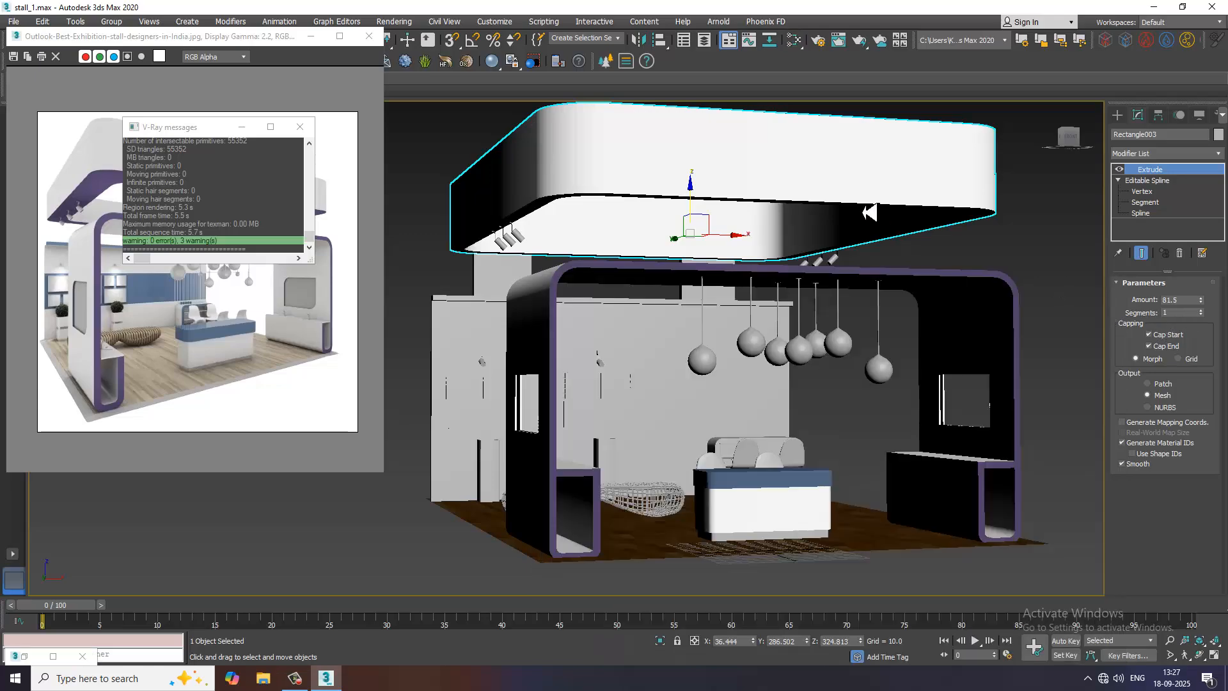
- Convert the overhead canopy to an Editable Poly and select only its bottom rim polygon
{"action": "right_click", "coordinate": [844, 184]}
{"action": "mouse_move", "coordinate": [921, 322]}
{"action": "left_click", "coordinate": [1041, 333]}
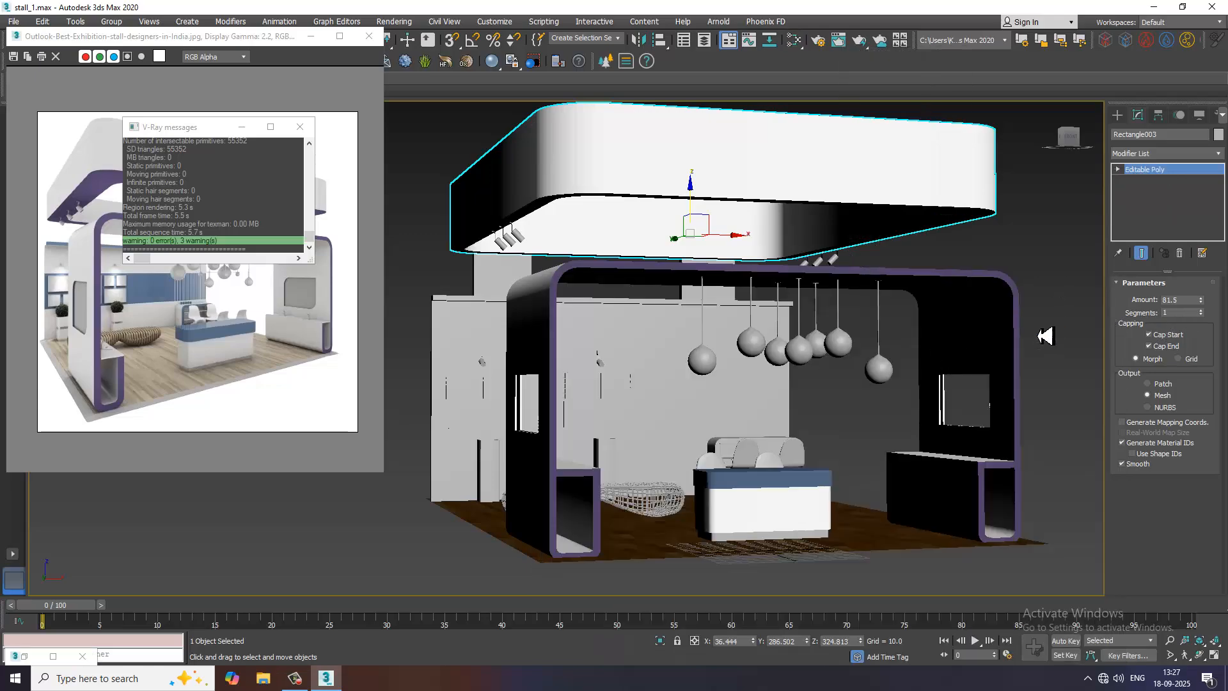
{"action": "left_click", "coordinate": [1178, 300]}
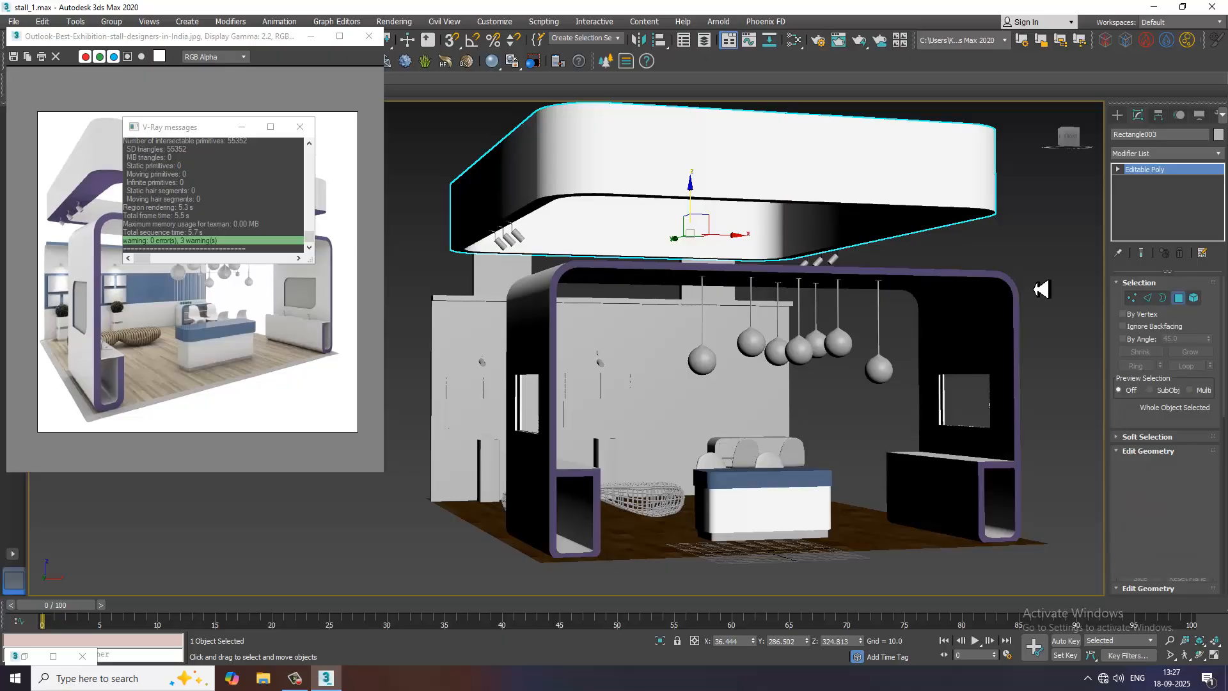
{"action": "middle_click_drag", "start_coordinate": [902, 288], "coordinate": [877, 311], "text": "alt"}
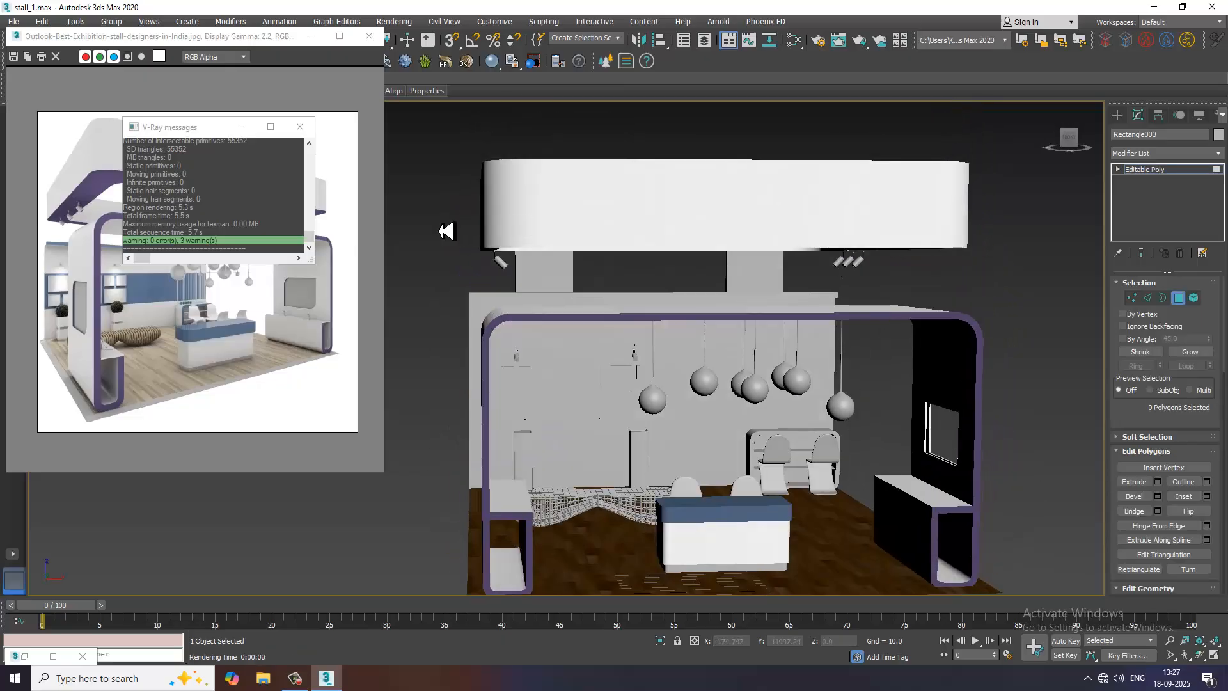
{"action": "left_click_drag", "start_coordinate": [754, 231], "coordinate": [467, 154]}
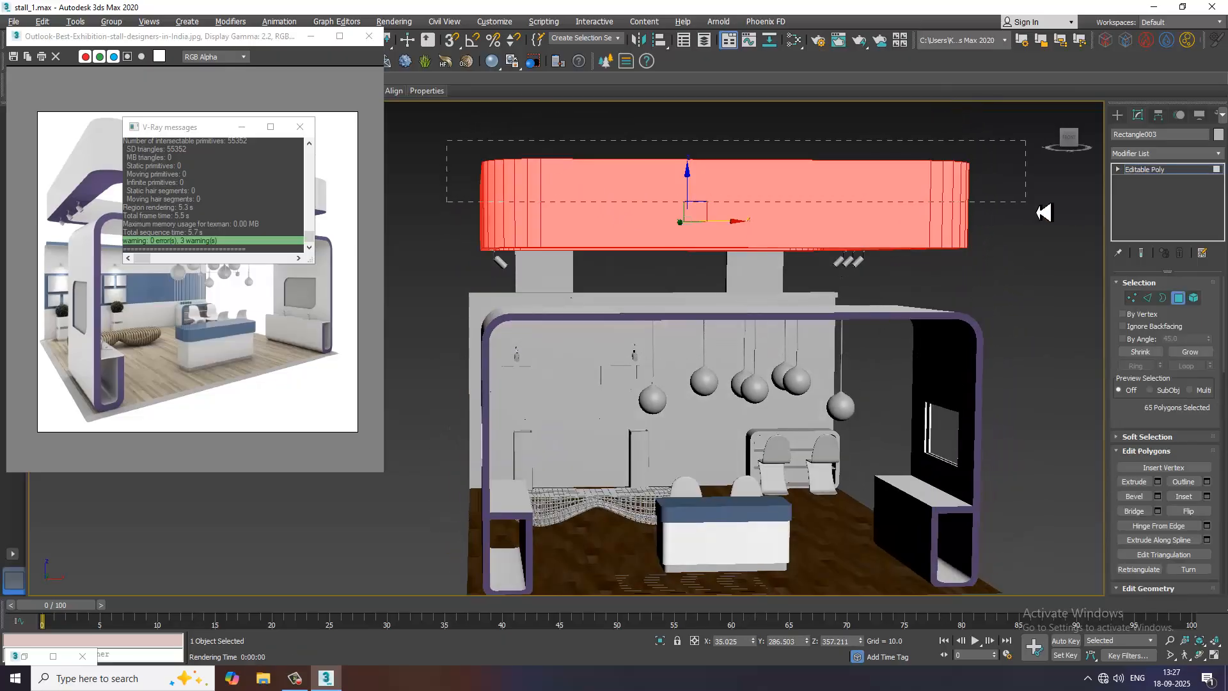
{"action": "middle_click_drag", "start_coordinate": [1044, 213], "coordinate": [837, 277], "text": "alt"}
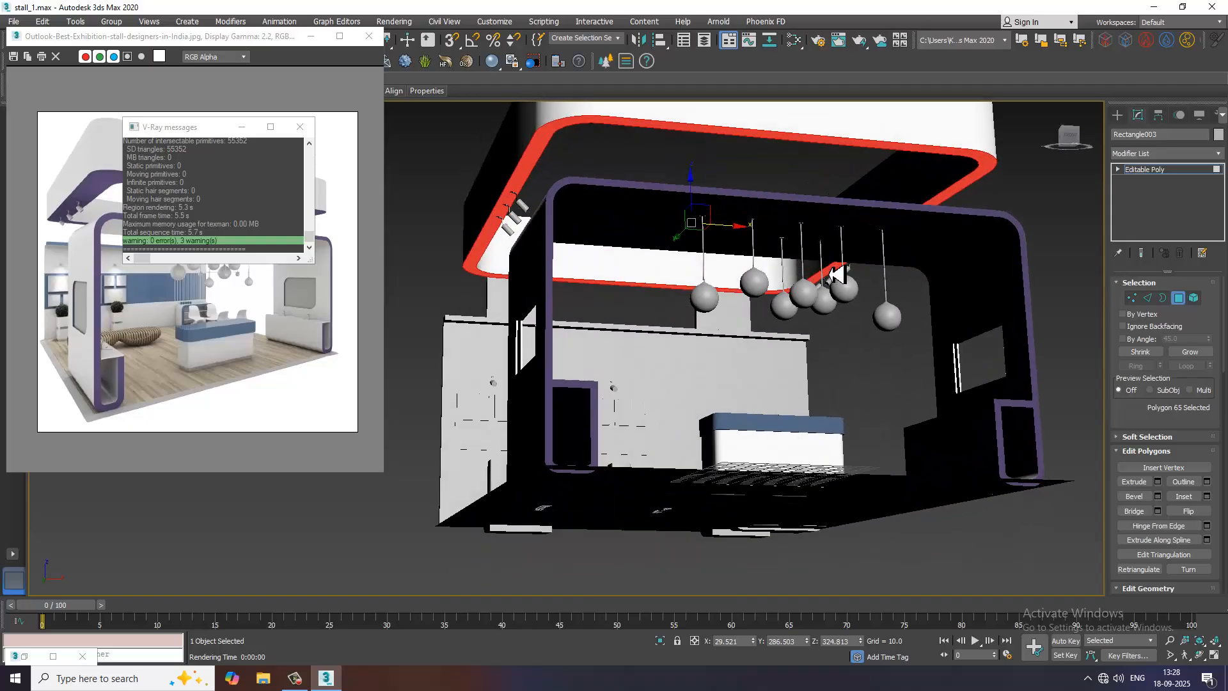
- Assign the purple material to the canopy's selected bottom rim polygon, minimize the material editor and leave polygon editing
{"action": "key", "text": "m"}
{"action": "middle_click_drag", "start_coordinate": [805, 469], "coordinate": [821, 348]}
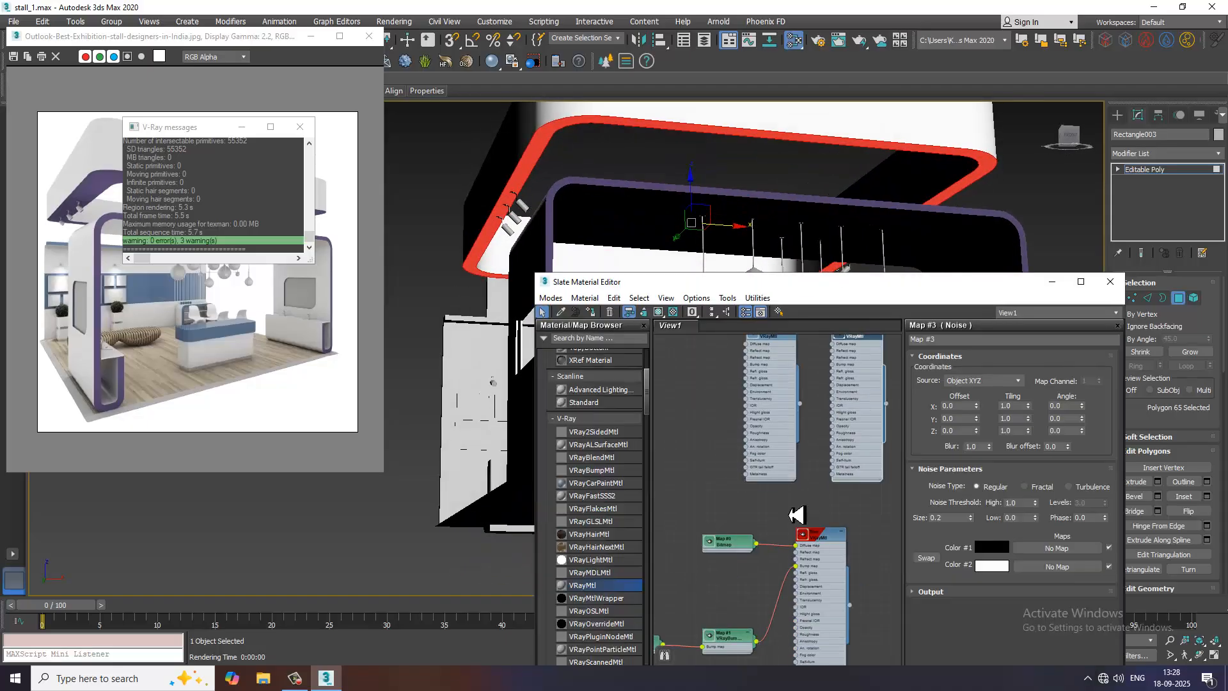
{"action": "mouse_move", "coordinate": [795, 516]}
{"action": "middle_mouse_down"}
{"action": "mouse_move", "coordinate": [804, 447]}
{"action": "mouse_move", "coordinate": [832, 400]}
{"action": "middle_mouse_up"}
{"action": "mouse_move", "coordinate": [800, 555]}
{"action": "middle_mouse_down"}
{"action": "mouse_move", "coordinate": [870, 440]}
{"action": "mouse_move", "coordinate": [823, 494]}
{"action": "mouse_move", "coordinate": [787, 488]}
{"action": "mouse_move", "coordinate": [850, 460]}
{"action": "middle_mouse_up"}
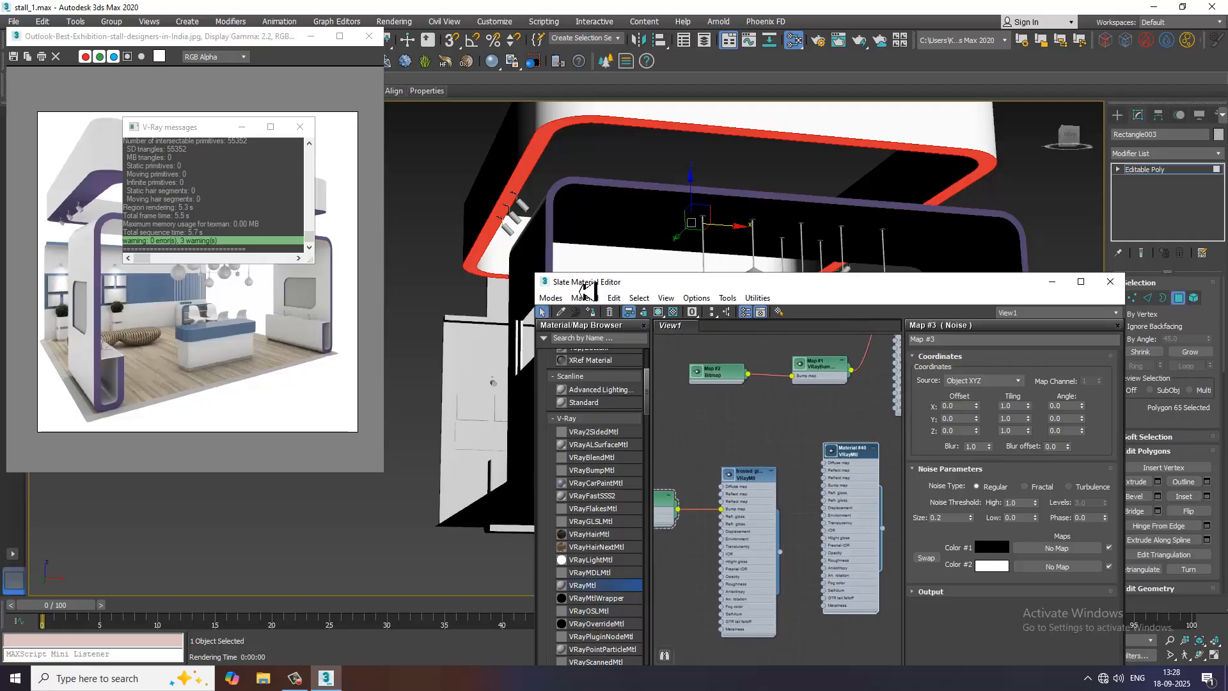
{"action": "left_click", "coordinate": [594, 174]}
{"action": "middle_click_drag", "start_coordinate": [797, 206], "coordinate": [746, 201], "text": "alt"}
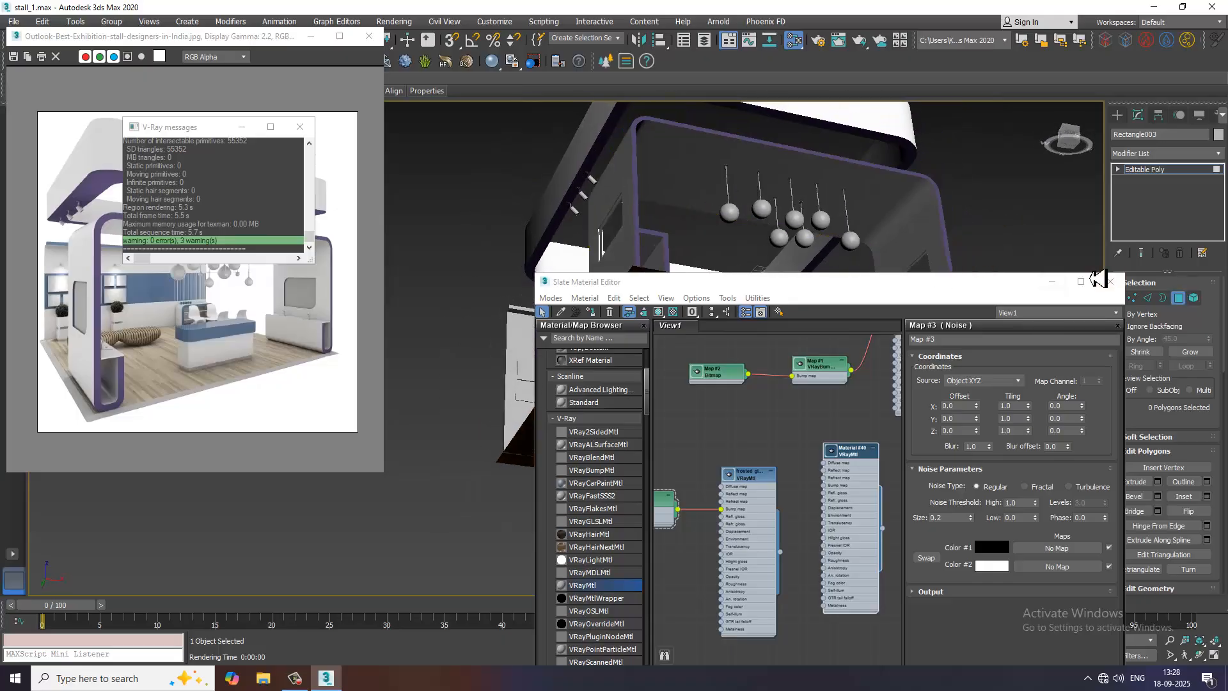
{"action": "left_click", "coordinate": [1051, 285]}
{"action": "middle_click_drag", "start_coordinate": [765, 364], "coordinate": [748, 378], "text": "alt"}
{"action": "scroll", "coordinate": [749, 378], "scroll_direction": "up", "scroll_amount": 5}
{"action": "scroll", "coordinate": [750, 372], "scroll_direction": "down", "scroll_amount": 3}
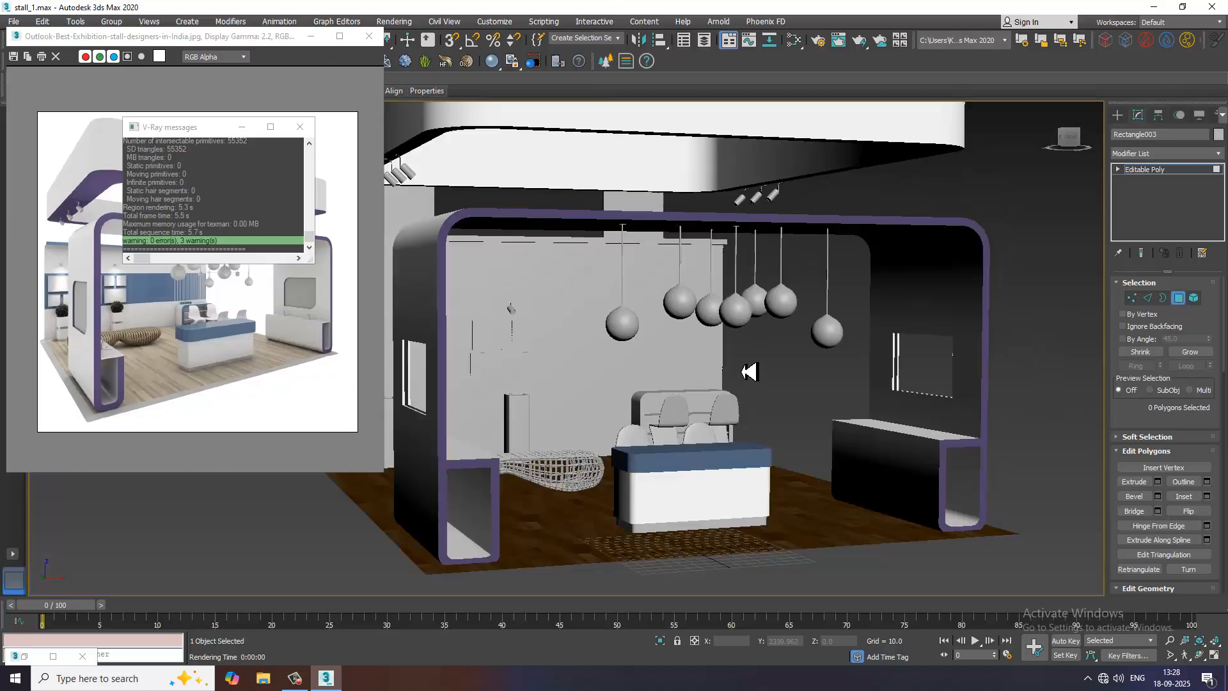
{"action": "scroll", "coordinate": [749, 372], "scroll_direction": "up", "scroll_amount": 4}
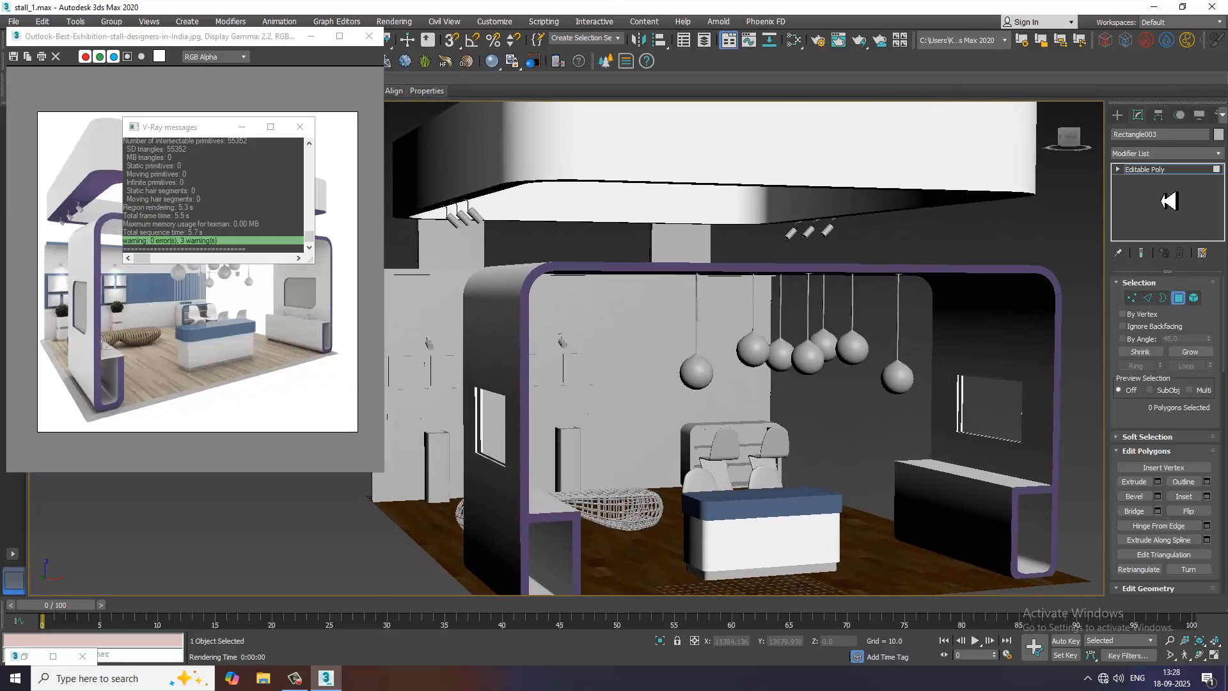
{"action": "left_click", "coordinate": [1180, 179]}
- Assign the white VRayMtl material to the back wall and the two curved supports that hold the canopy
{"action": "middle_click_drag", "start_coordinate": [768, 356], "coordinate": [608, 300], "text": "alt"}
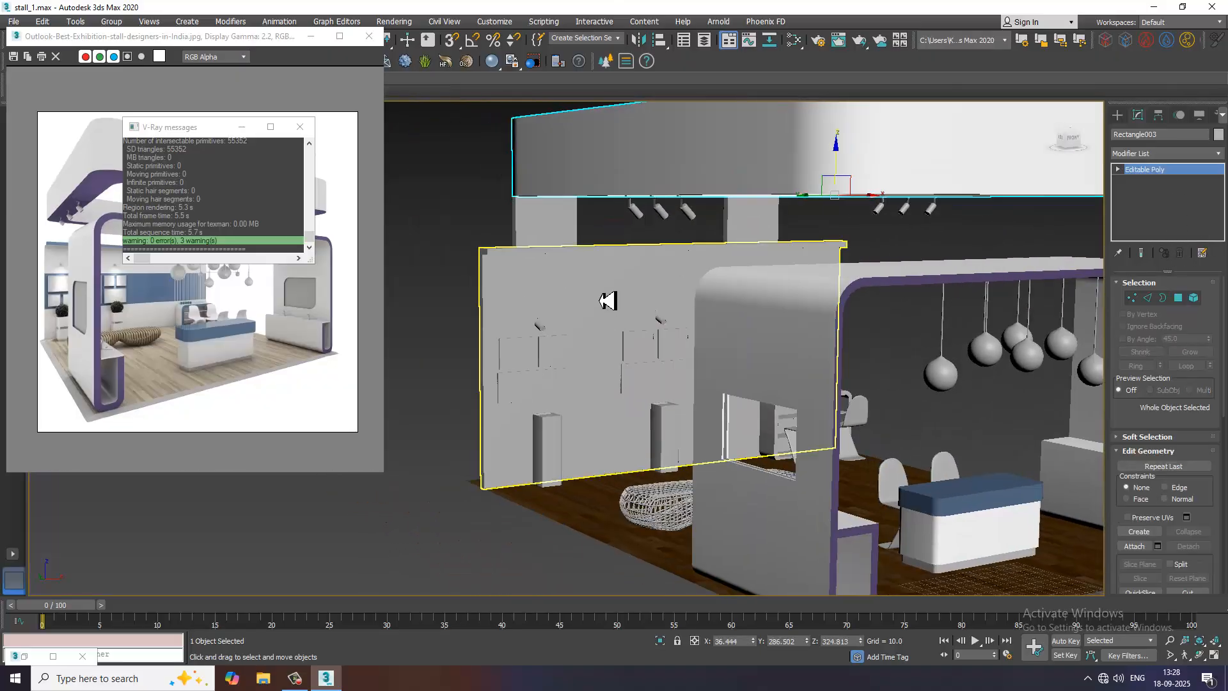
{"action": "left_click", "coordinate": [576, 269]}
{"action": "left_click", "coordinate": [571, 248], "text": "ctrl"}
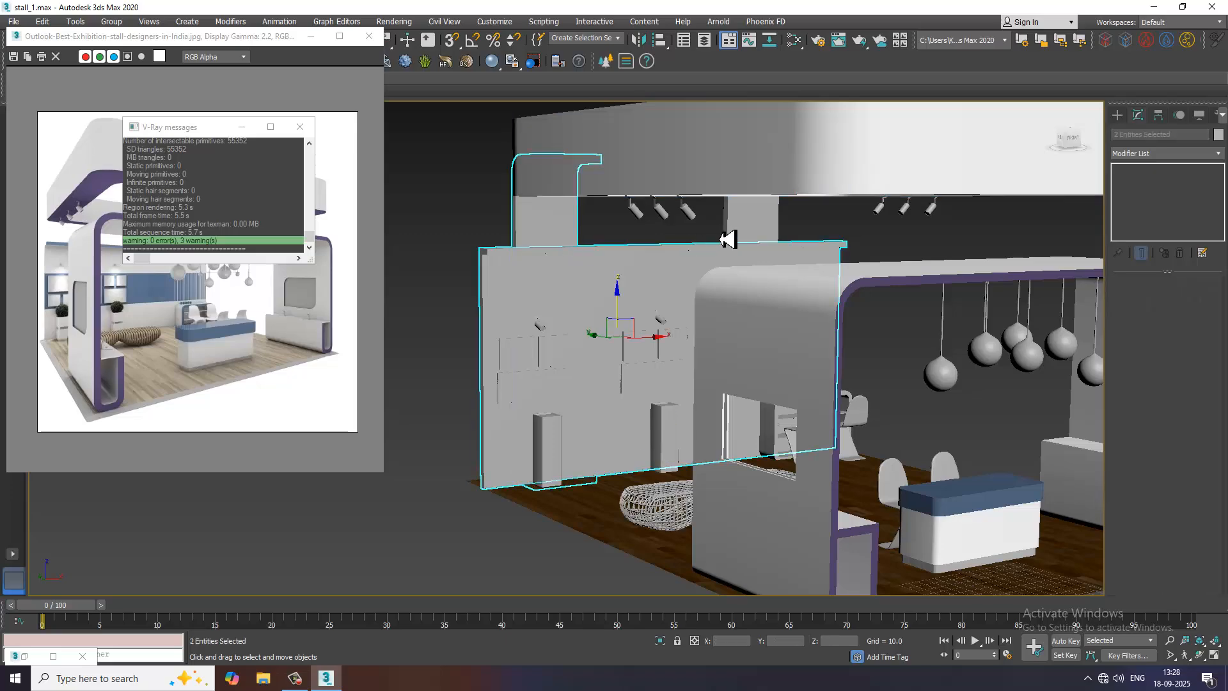
{"action": "left_click", "coordinate": [754, 229], "text": "ctrl"}
{"action": "key", "text": "m"}
{"action": "scroll", "coordinate": [846, 487], "scroll_direction": "down", "scroll_amount": 5}
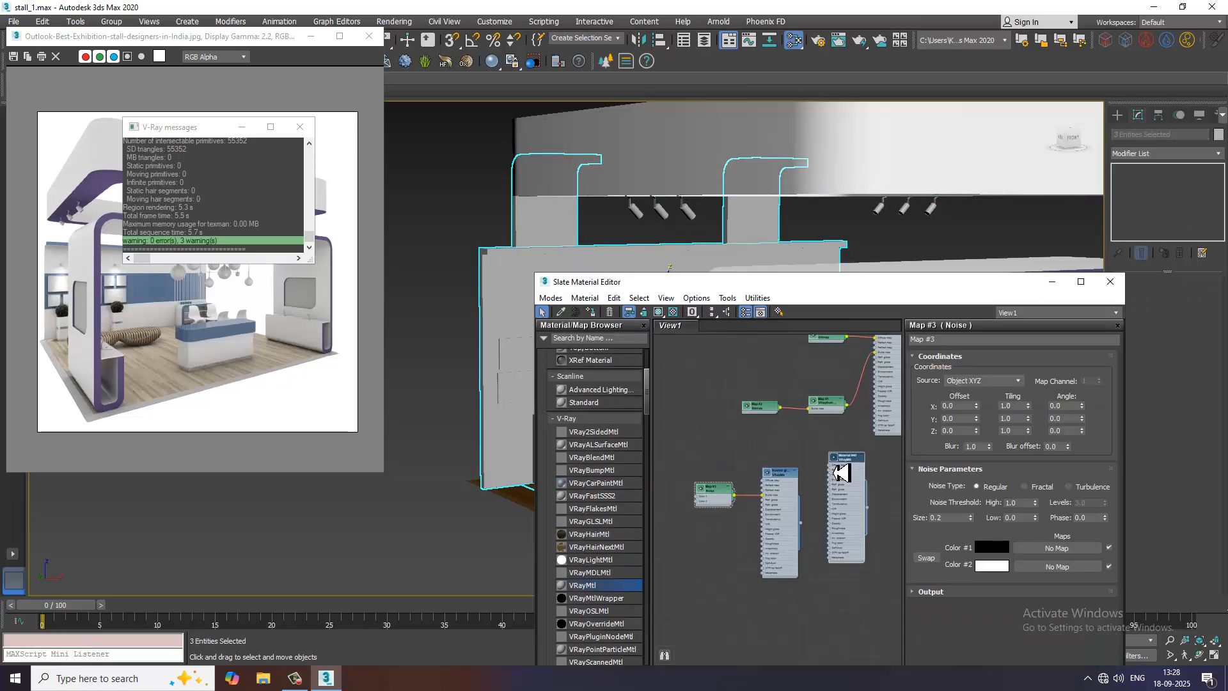
{"action": "scroll", "coordinate": [846, 486], "scroll_direction": "up", "scroll_amount": 5}
{"action": "scroll", "coordinate": [846, 486], "scroll_direction": "up", "scroll_amount": 1}
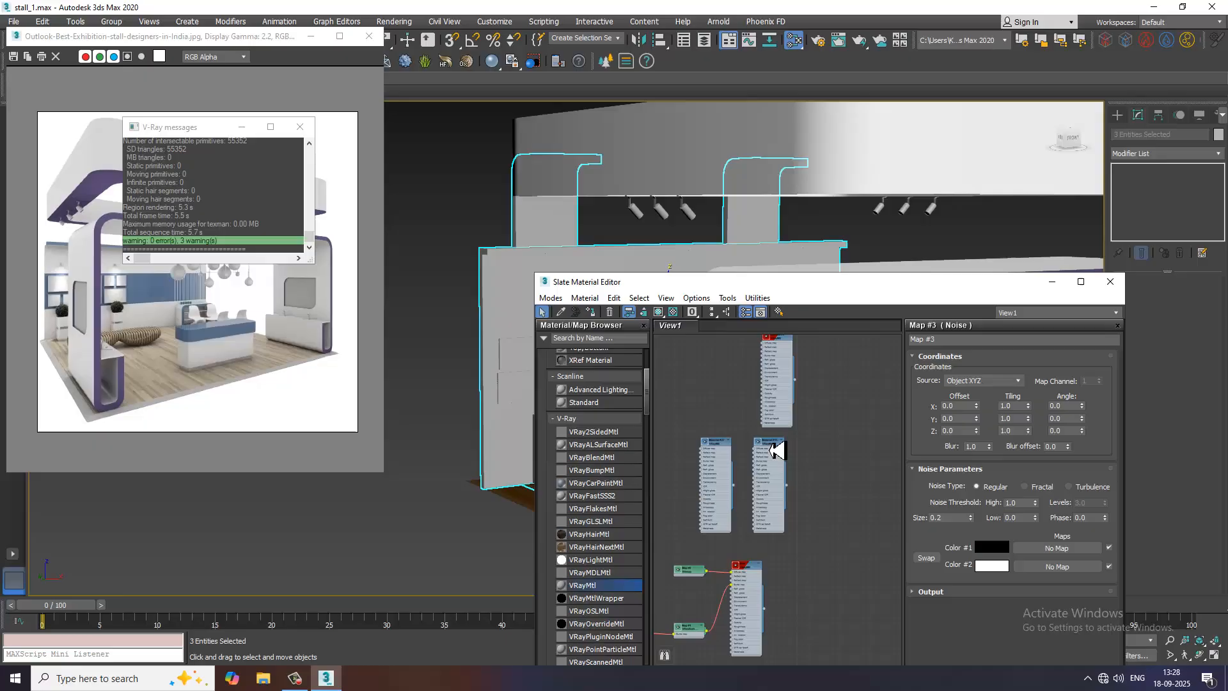
{"action": "left_click", "coordinate": [593, 313]}
{"action": "left_click", "coordinate": [1052, 282]}
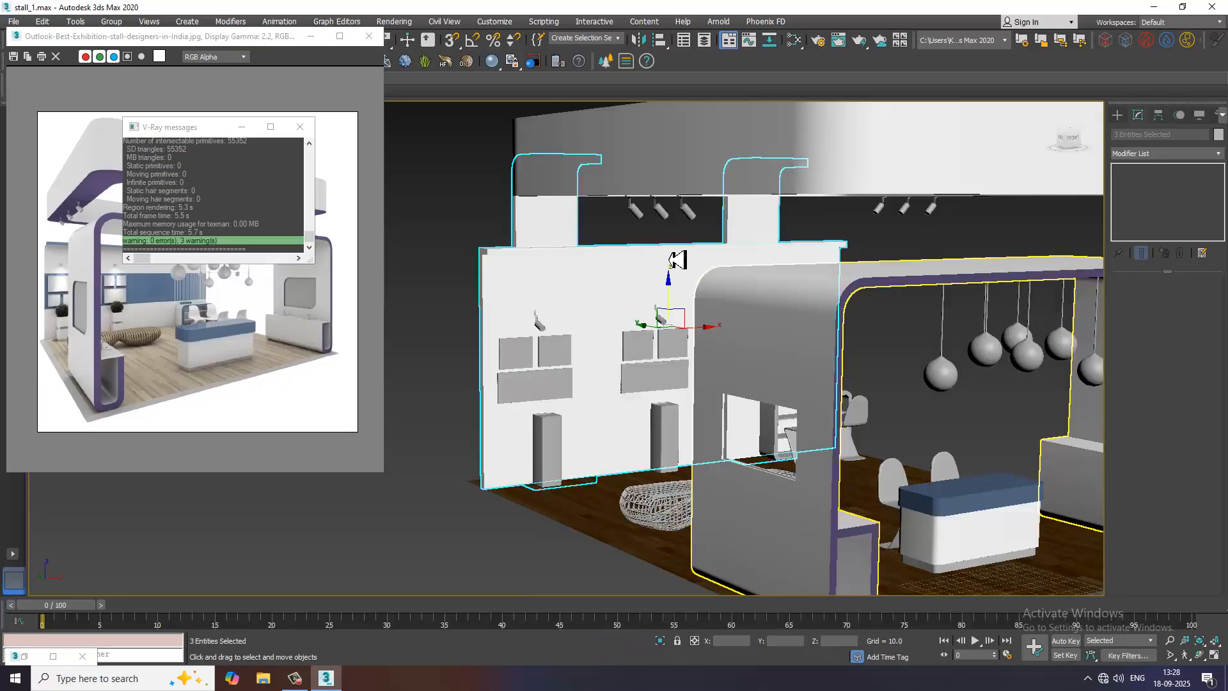
{"action": "scroll", "coordinate": [595, 342], "scroll_direction": "up", "scroll_amount": 3}
{"action": "middle_click_drag", "start_coordinate": [595, 342], "coordinate": [708, 315], "text": "alt"}
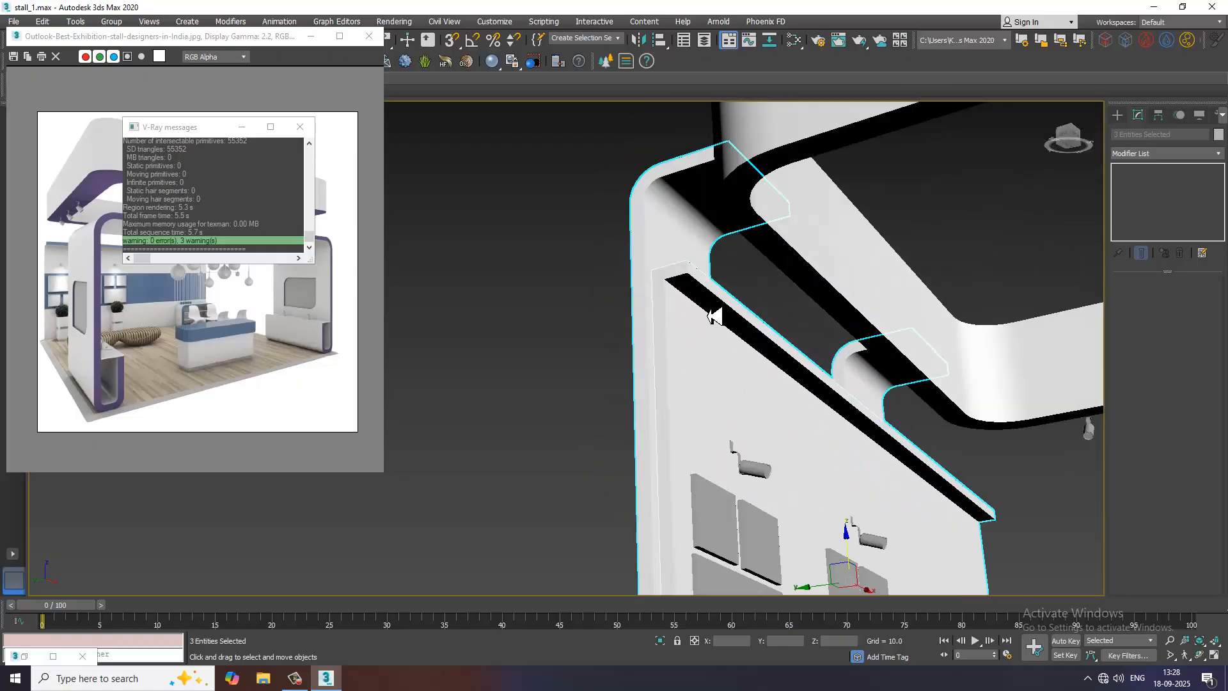
- Select the front and underside polygons of the narrow ledge running along the back wall's upper edge
{"action": "left_click", "coordinate": [708, 316]}
{"action": "left_click", "coordinate": [1184, 301]}
{"action": "left_click", "coordinate": [757, 305]}
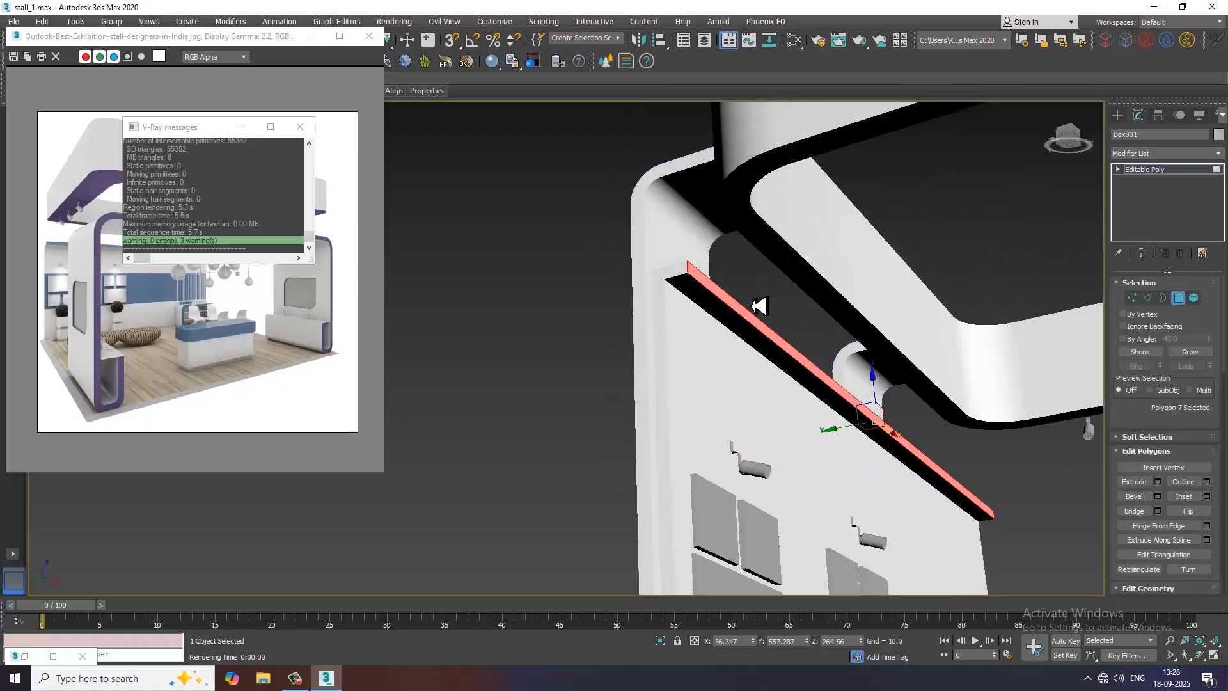
{"action": "left_click", "coordinate": [714, 311], "text": "ctrl"}
{"action": "middle_click_drag", "start_coordinate": [817, 368], "coordinate": [813, 371], "text": "alt"}
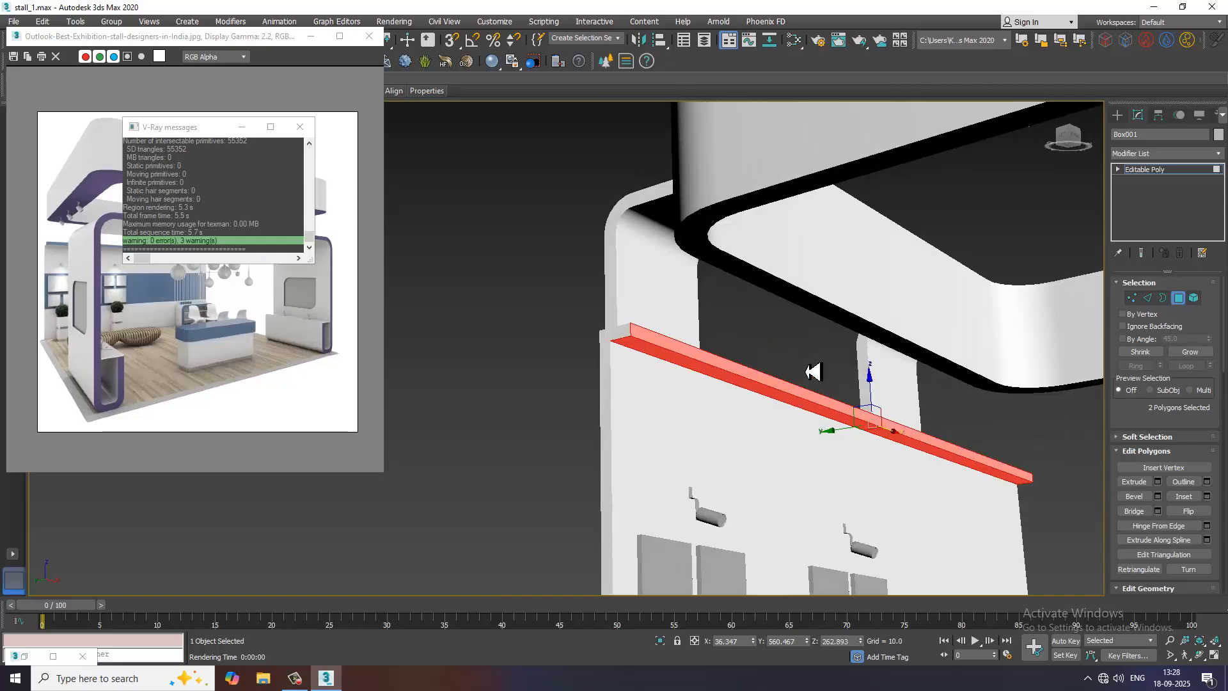
- Assign the purple material to the back wall ledge's selected polygons, close the material editor and leave polygon editing
{"action": "key", "text": "m"}
{"action": "scroll", "coordinate": [817, 481], "scroll_direction": "down", "scroll_amount": 3}
{"action": "scroll", "coordinate": [817, 481], "scroll_direction": "up", "scroll_amount": 4}
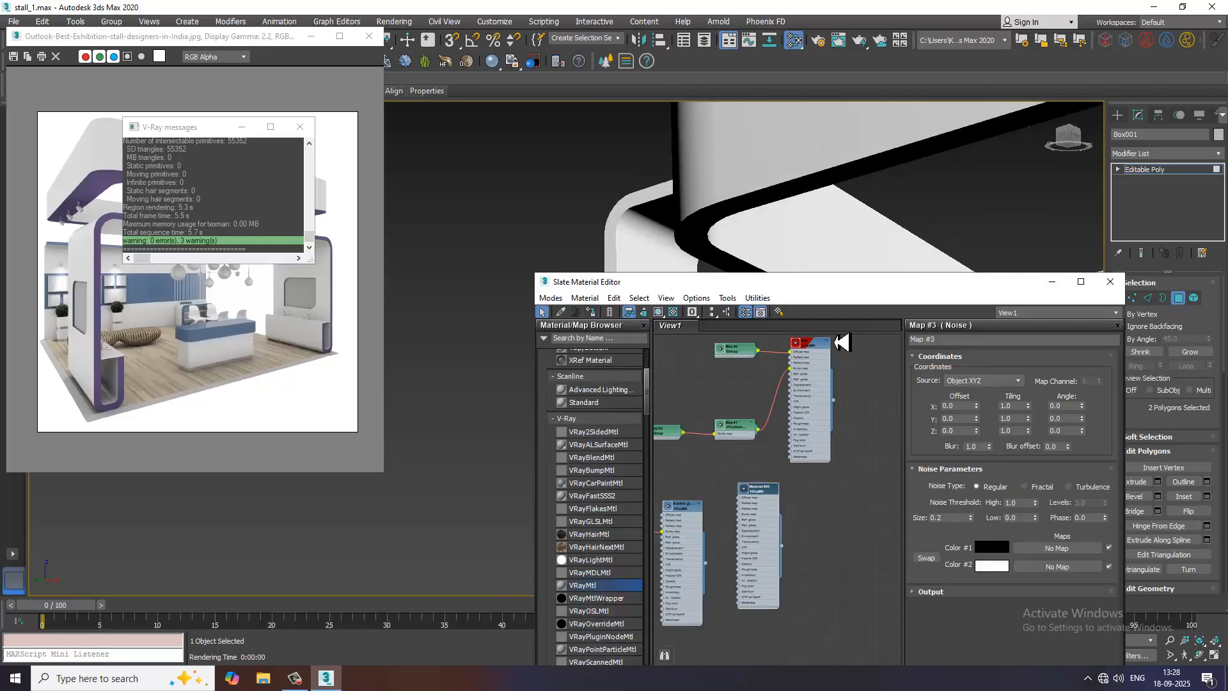
{"action": "left_click", "coordinate": [1111, 281]}
{"action": "left_click", "coordinate": [858, 351]}
{"action": "scroll", "coordinate": [858, 396], "scroll_direction": "down", "scroll_amount": 3}
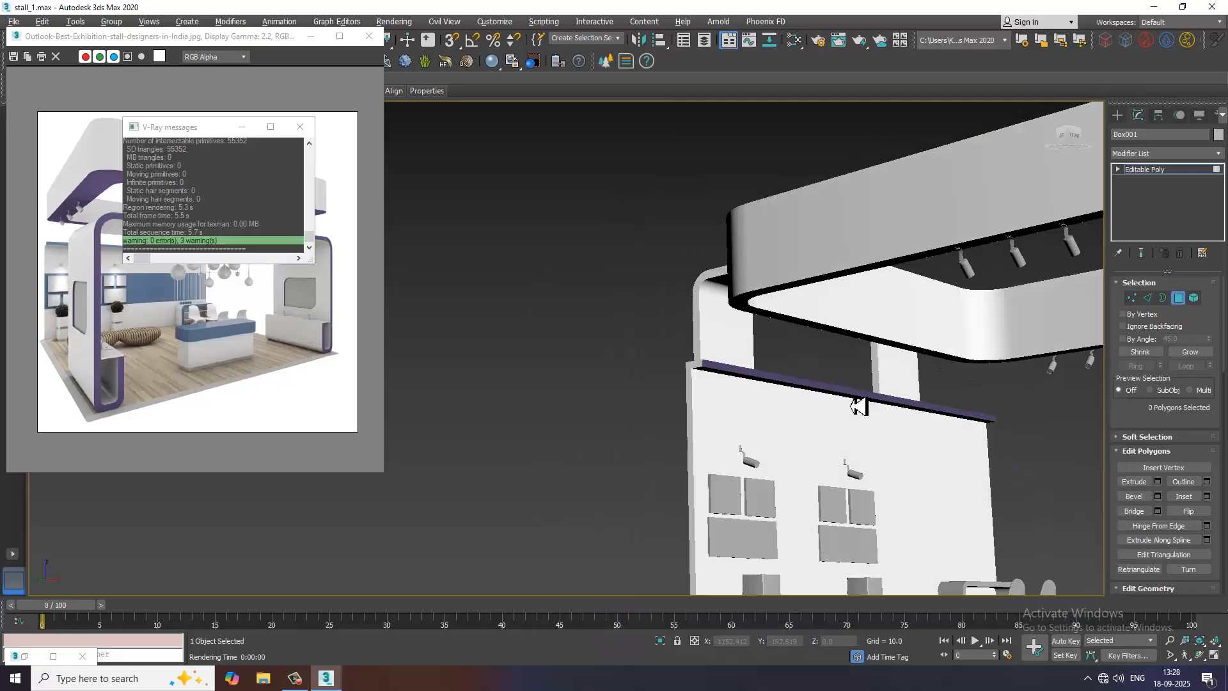
{"action": "middle_click_drag", "start_coordinate": [859, 407], "coordinate": [726, 390], "text": "alt"}
{"action": "scroll", "coordinate": [727, 425], "scroll_direction": "down", "scroll_amount": 5}
{"action": "scroll", "coordinate": [726, 430], "scroll_direction": "up", "scroll_amount": 3}
{"action": "scroll", "coordinate": [734, 373], "scroll_direction": "down", "scroll_amount": 4}
{"action": "left_click", "coordinate": [1184, 169]}
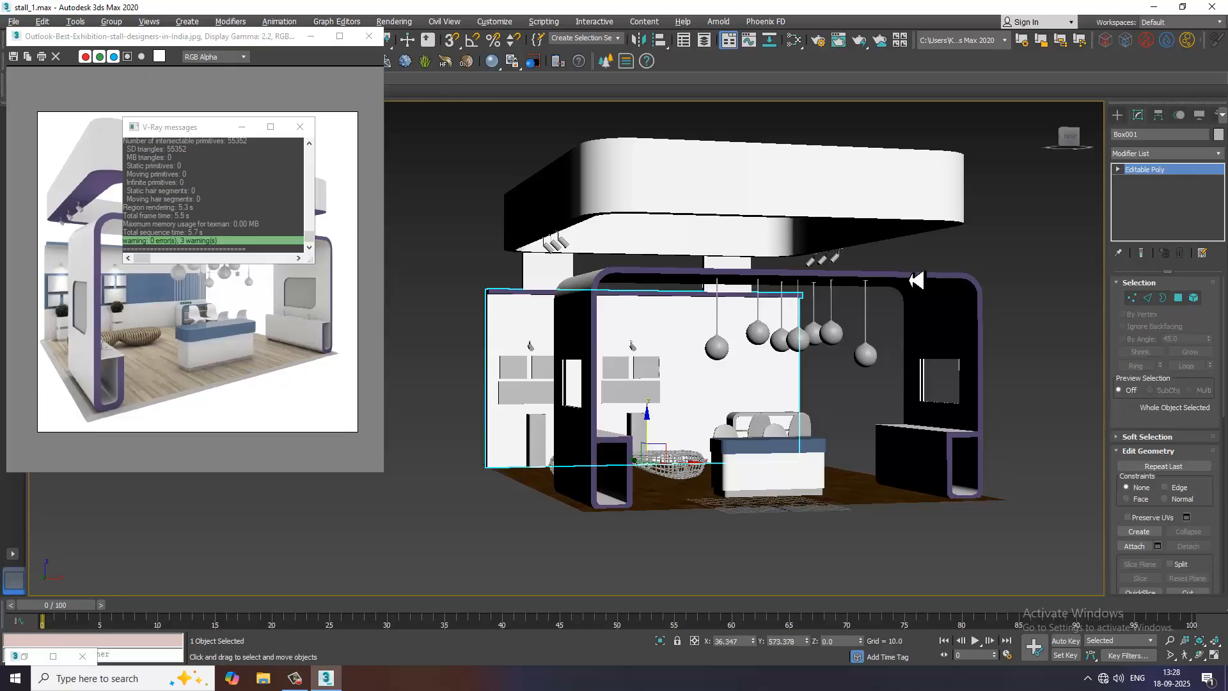
- Close the V-Ray messages window and the reference image window
{"action": "middle_click_drag", "start_coordinate": [851, 296], "coordinate": [851, 317]}
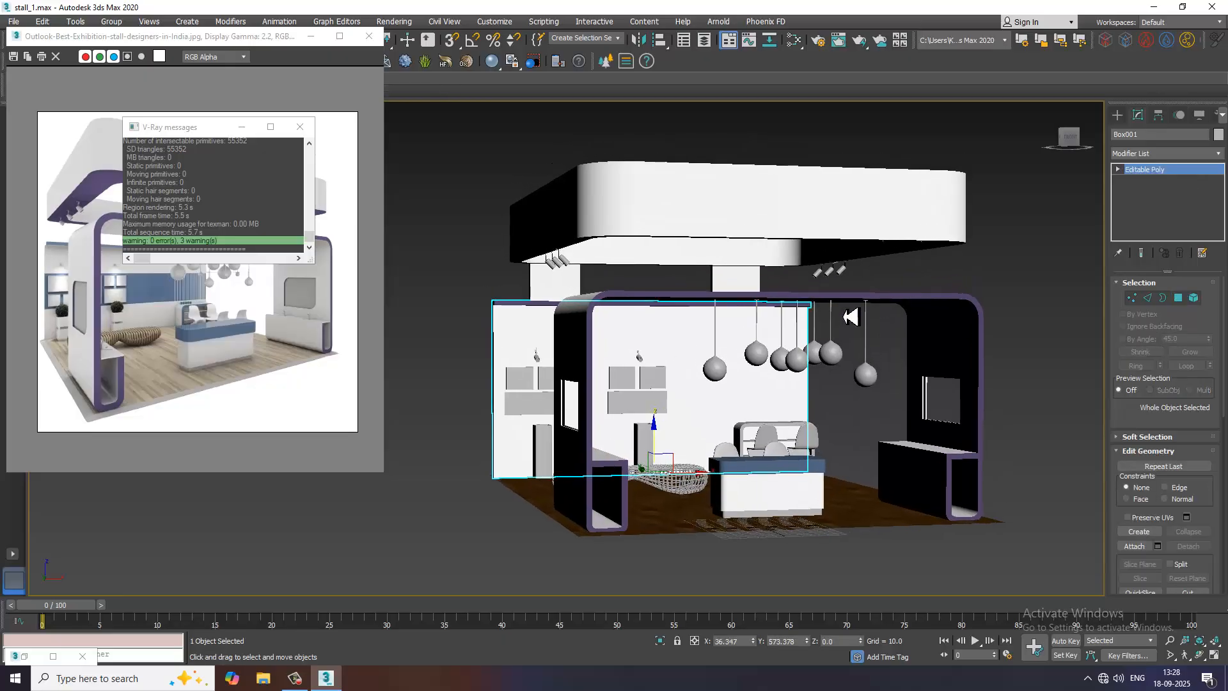
{"action": "left_click", "coordinate": [308, 131]}
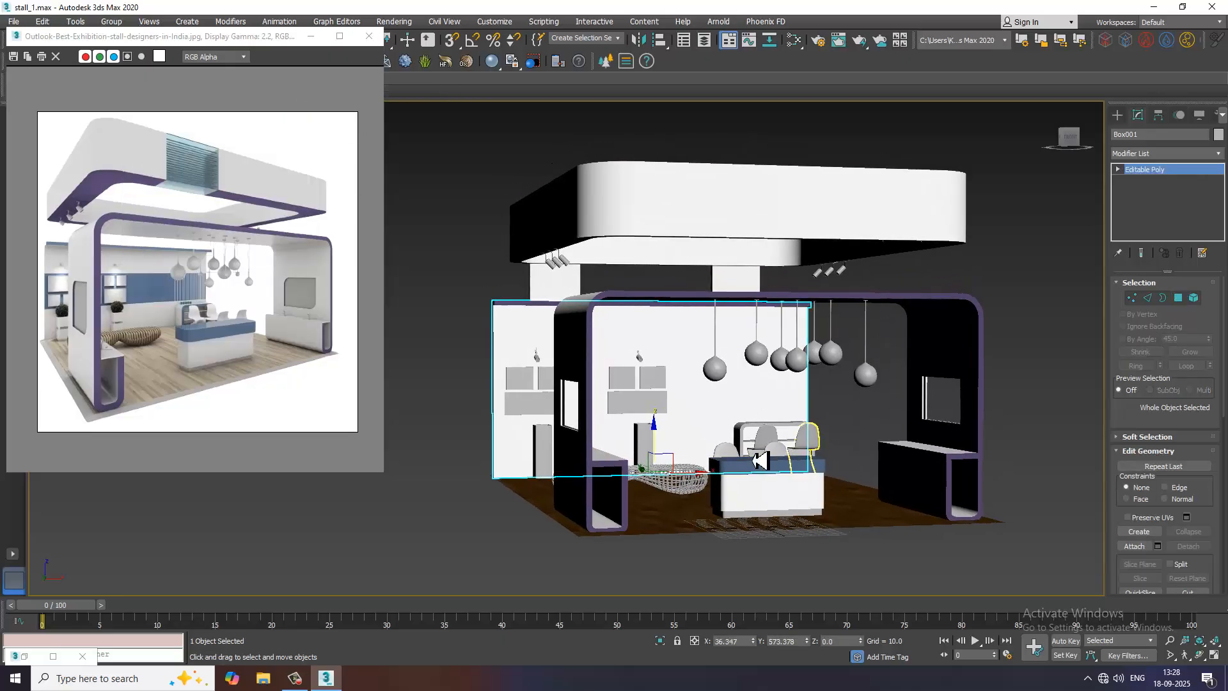
{"action": "scroll", "coordinate": [783, 493], "scroll_direction": "up", "scroll_amount": 3}
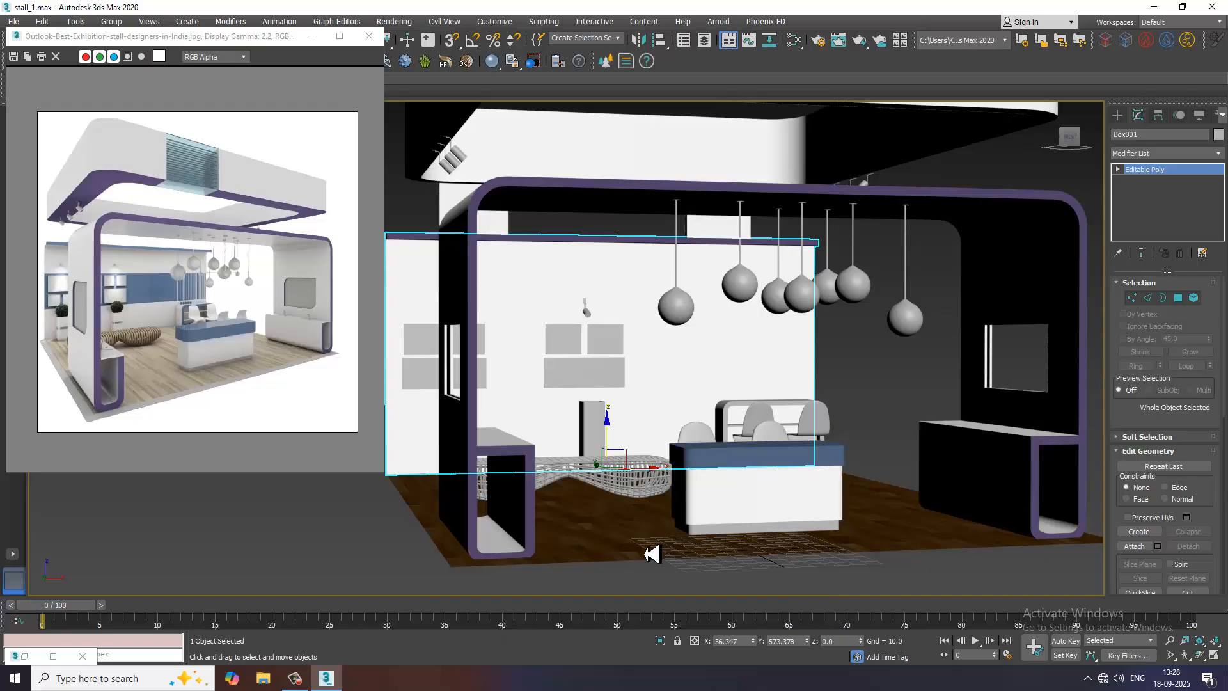
{"action": "left_click", "coordinate": [302, 682]}
{"action": "left_click", "coordinate": [302, 682]}
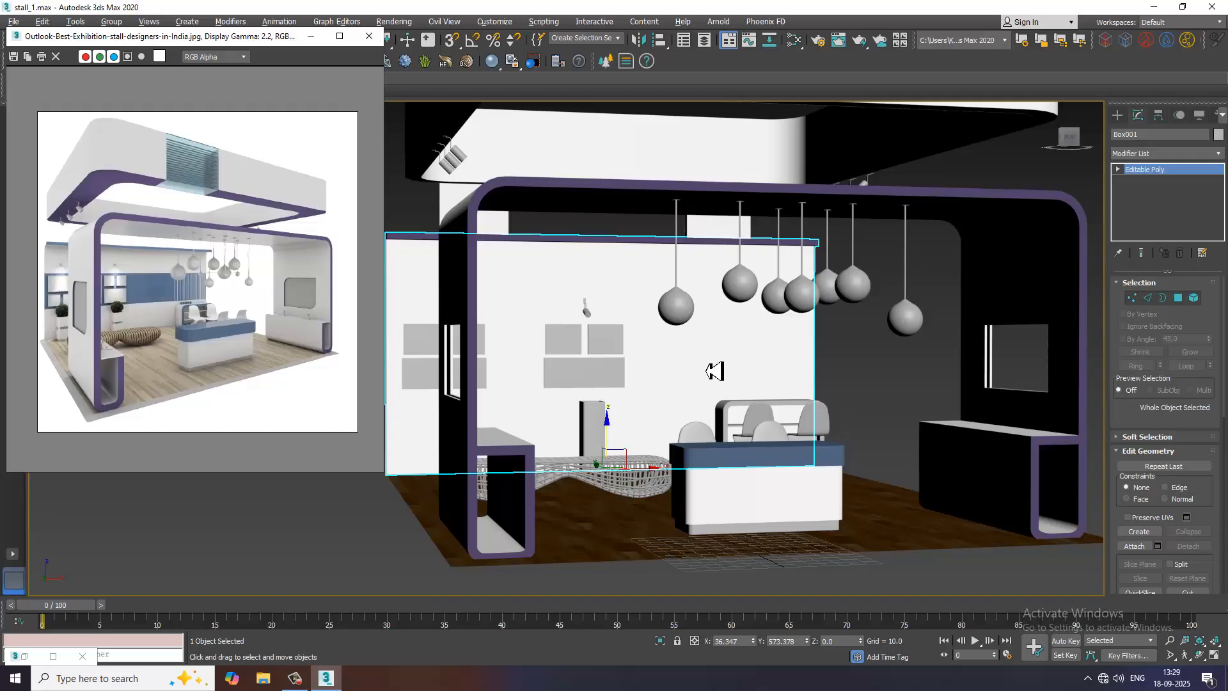
{"action": "scroll", "coordinate": [715, 371], "scroll_direction": "down", "scroll_amount": 4}
{"action": "left_click", "coordinate": [370, 36]}
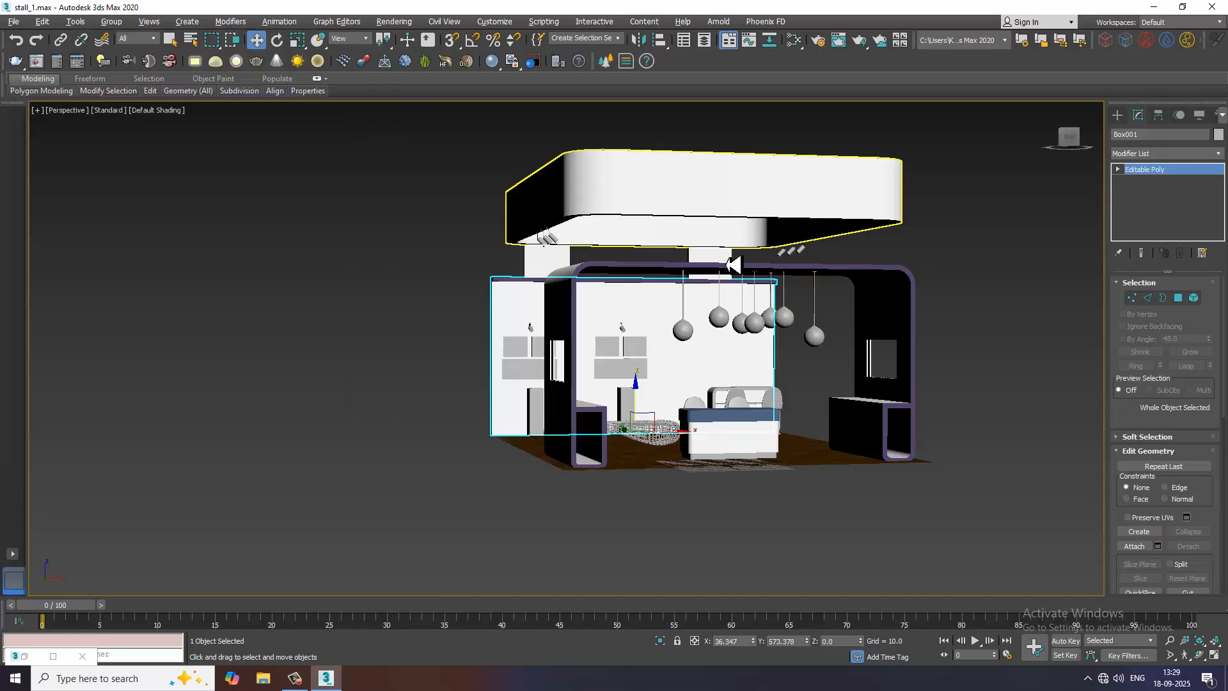
- Frame the whole exhibition stall in the perspective view and save the scene
{"action": "scroll", "coordinate": [803, 311], "scroll_direction": "up", "scroll_amount": 4}
{"action": "middle_click_drag", "start_coordinate": [802, 312], "coordinate": [823, 312], "text": "alt"}
{"action": "key", "text": "ctrl+s"}
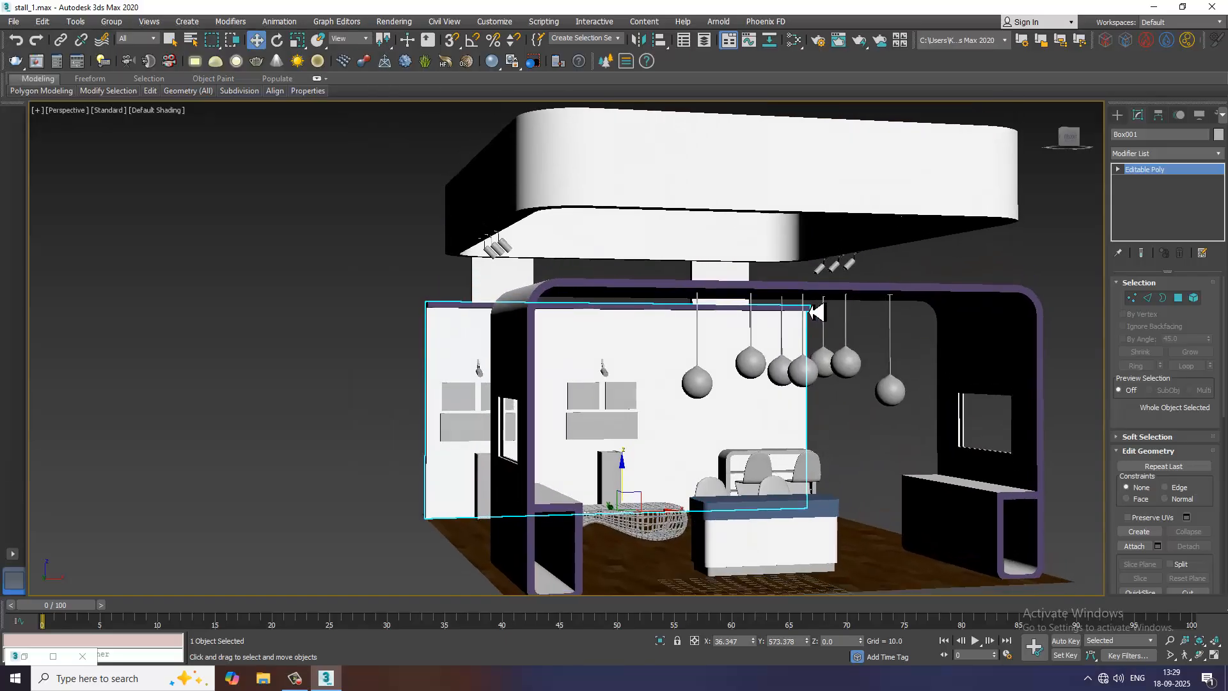